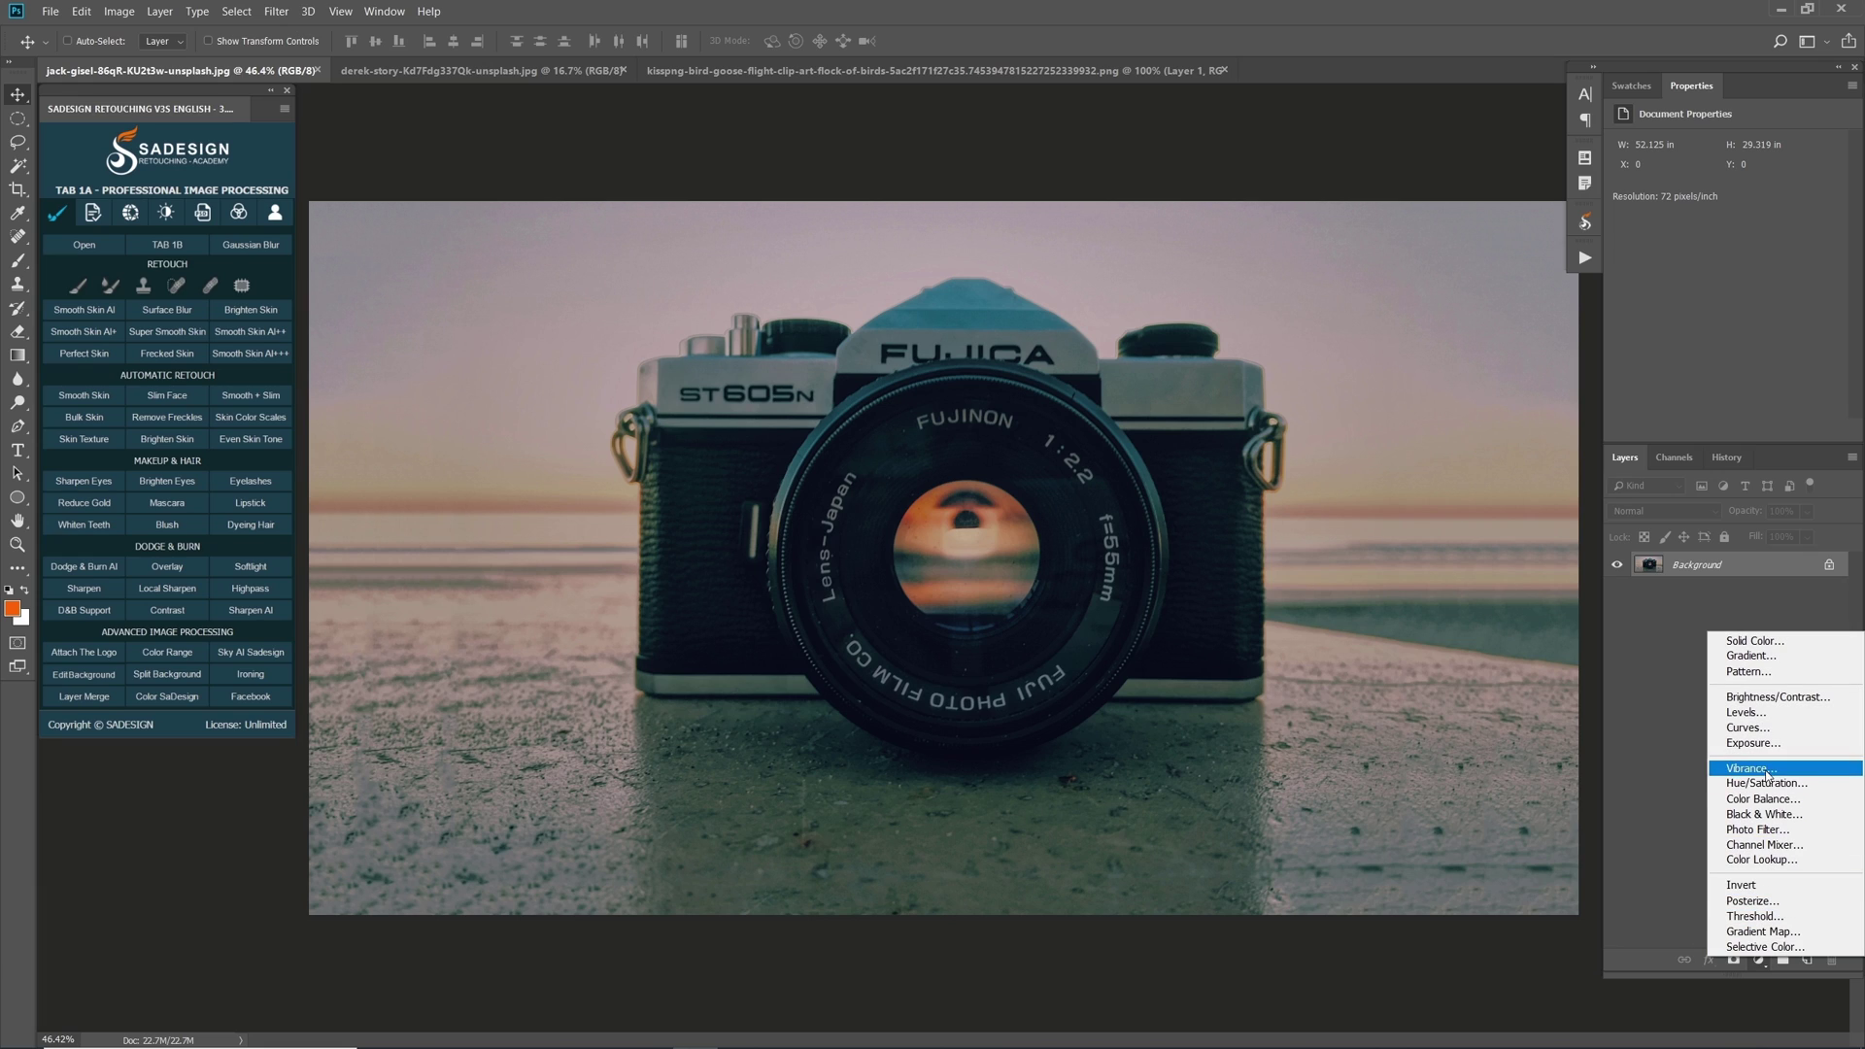
- Add an Exposure adjustment layer and lower the exposure to -1.83
left_click(1809, 744)
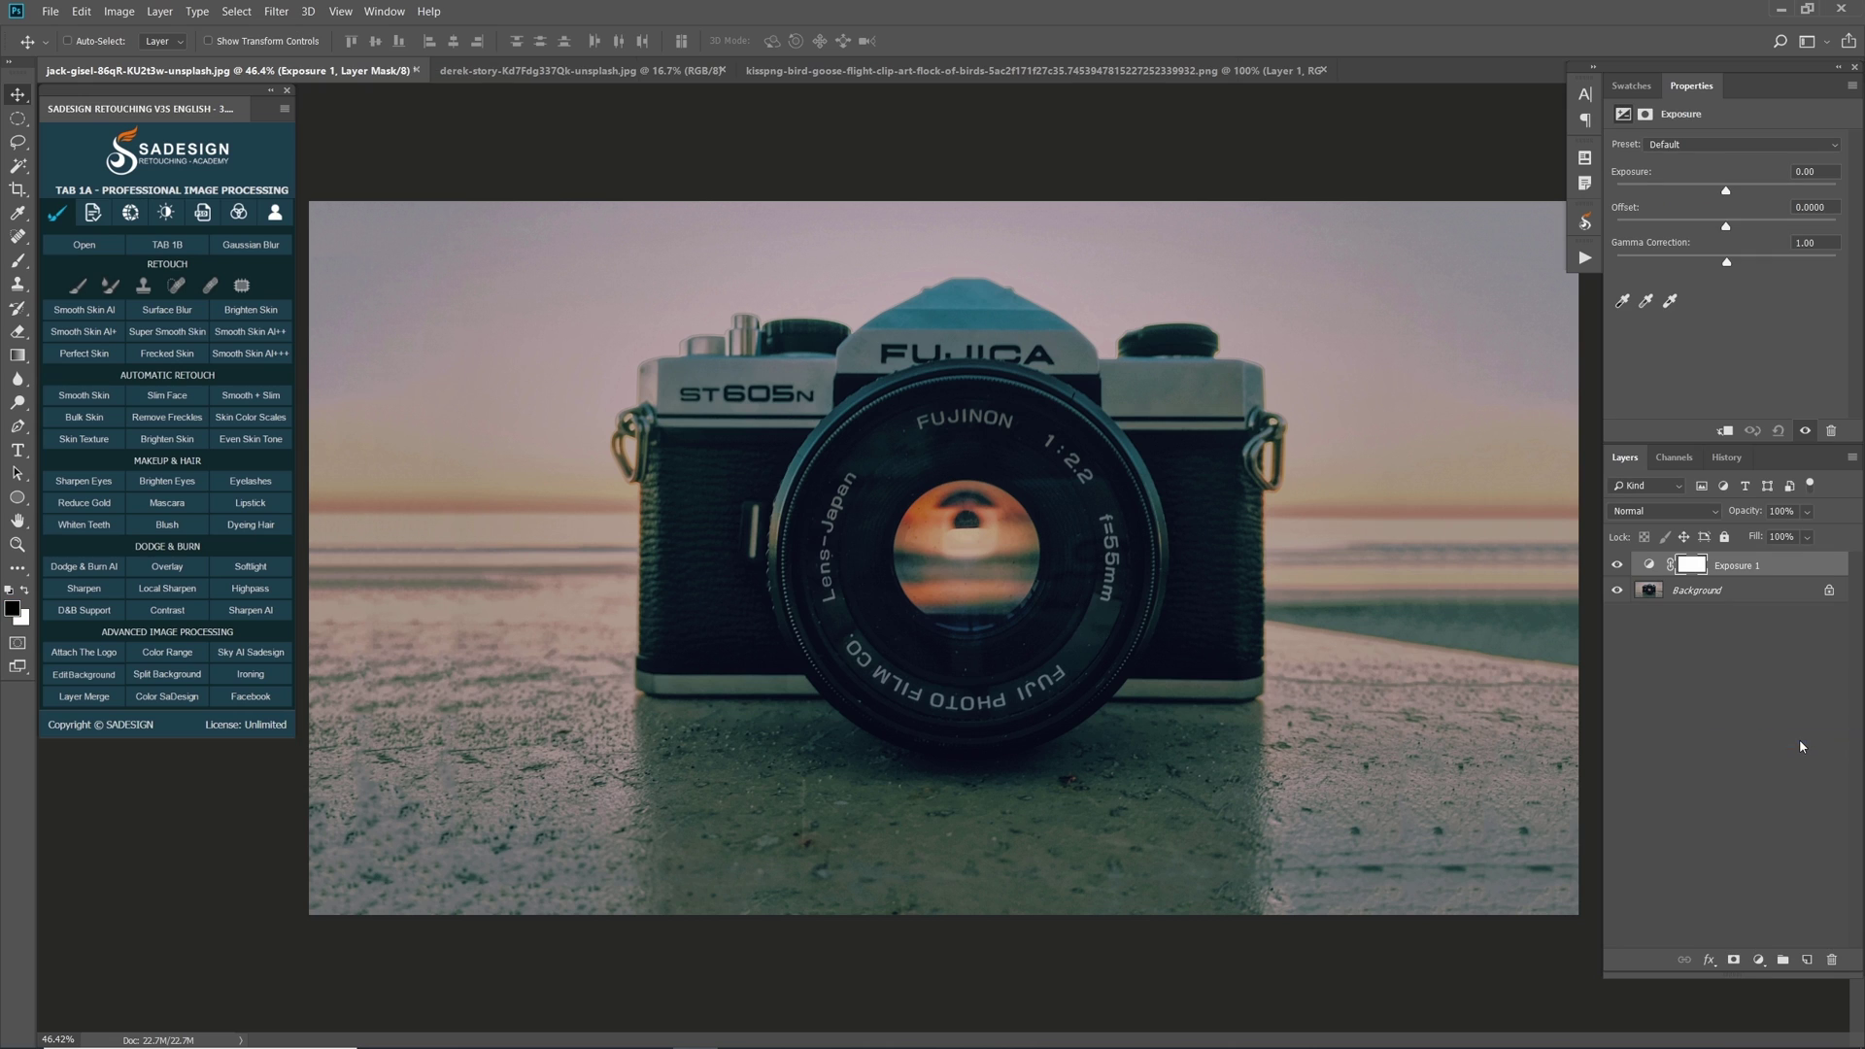
left_click_drag(1721, 192, 1695, 191)
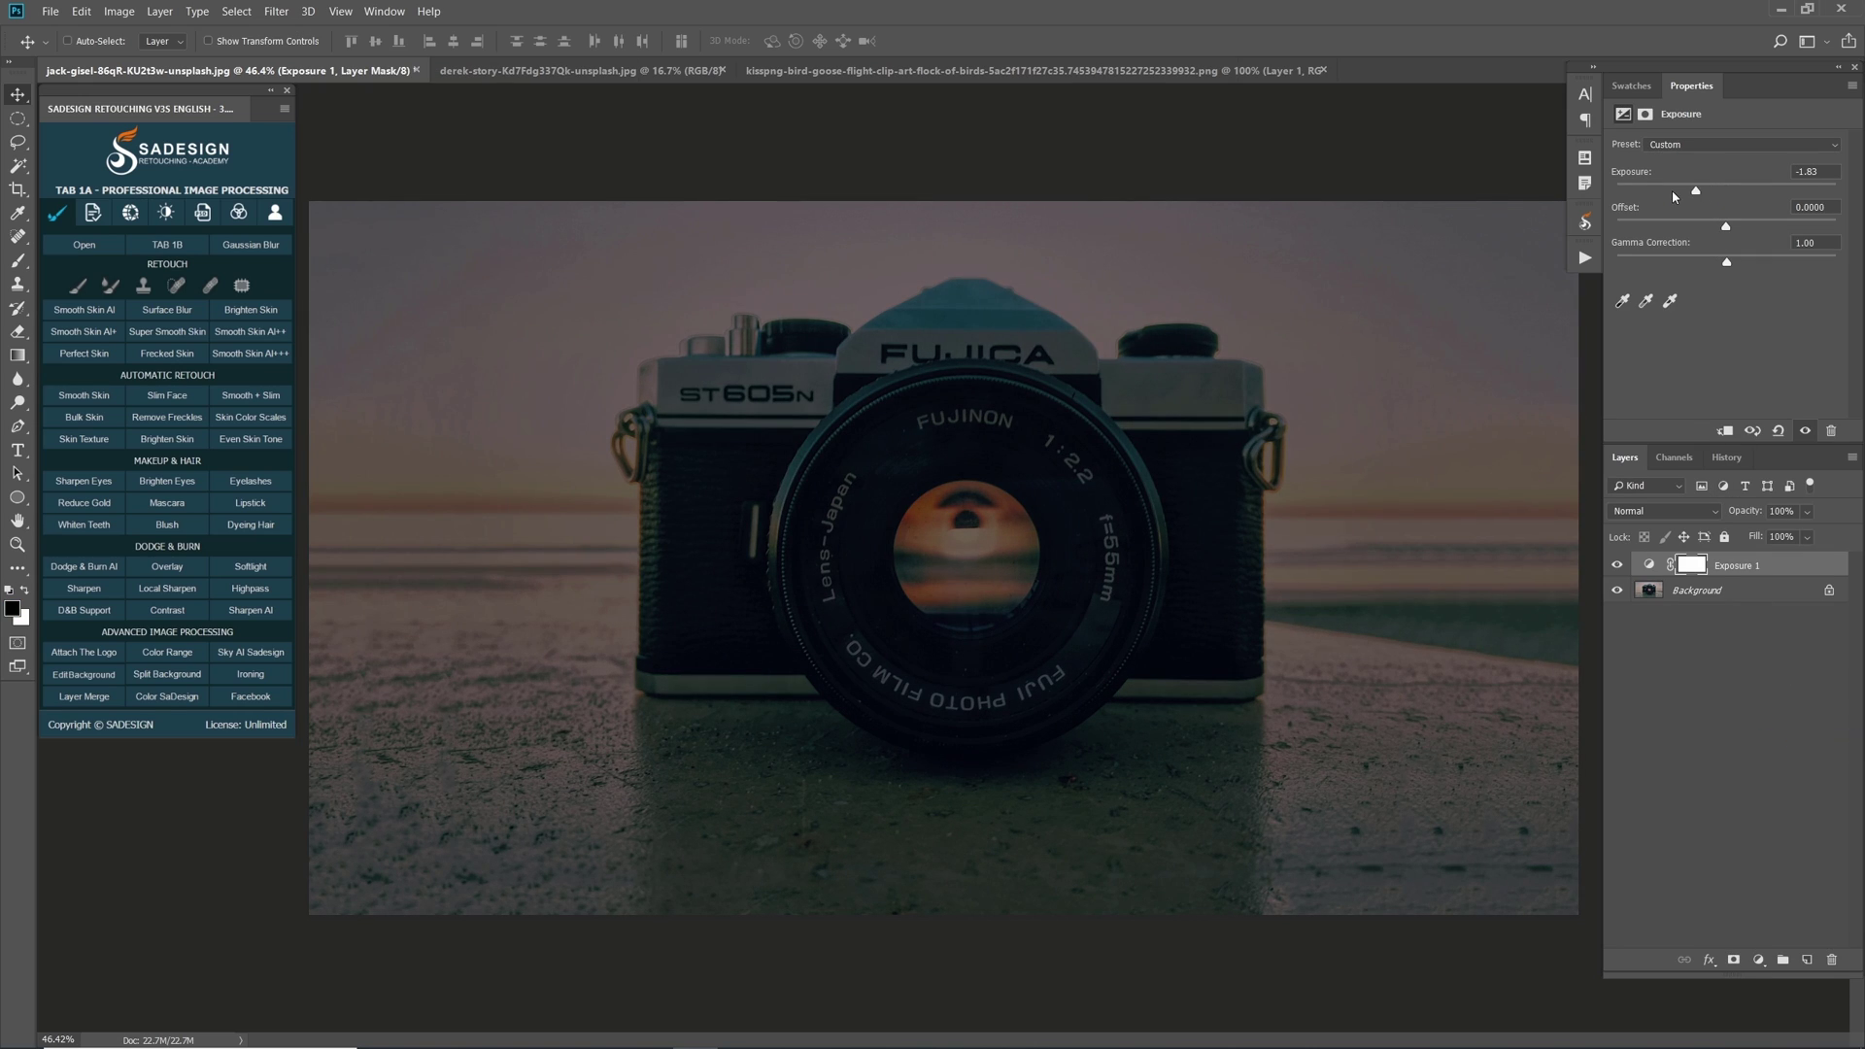
- Paint white on the Exposure mask, at 30% around the body, to restore brightness over the lens and camera
key("b")
right_click(18, 260)
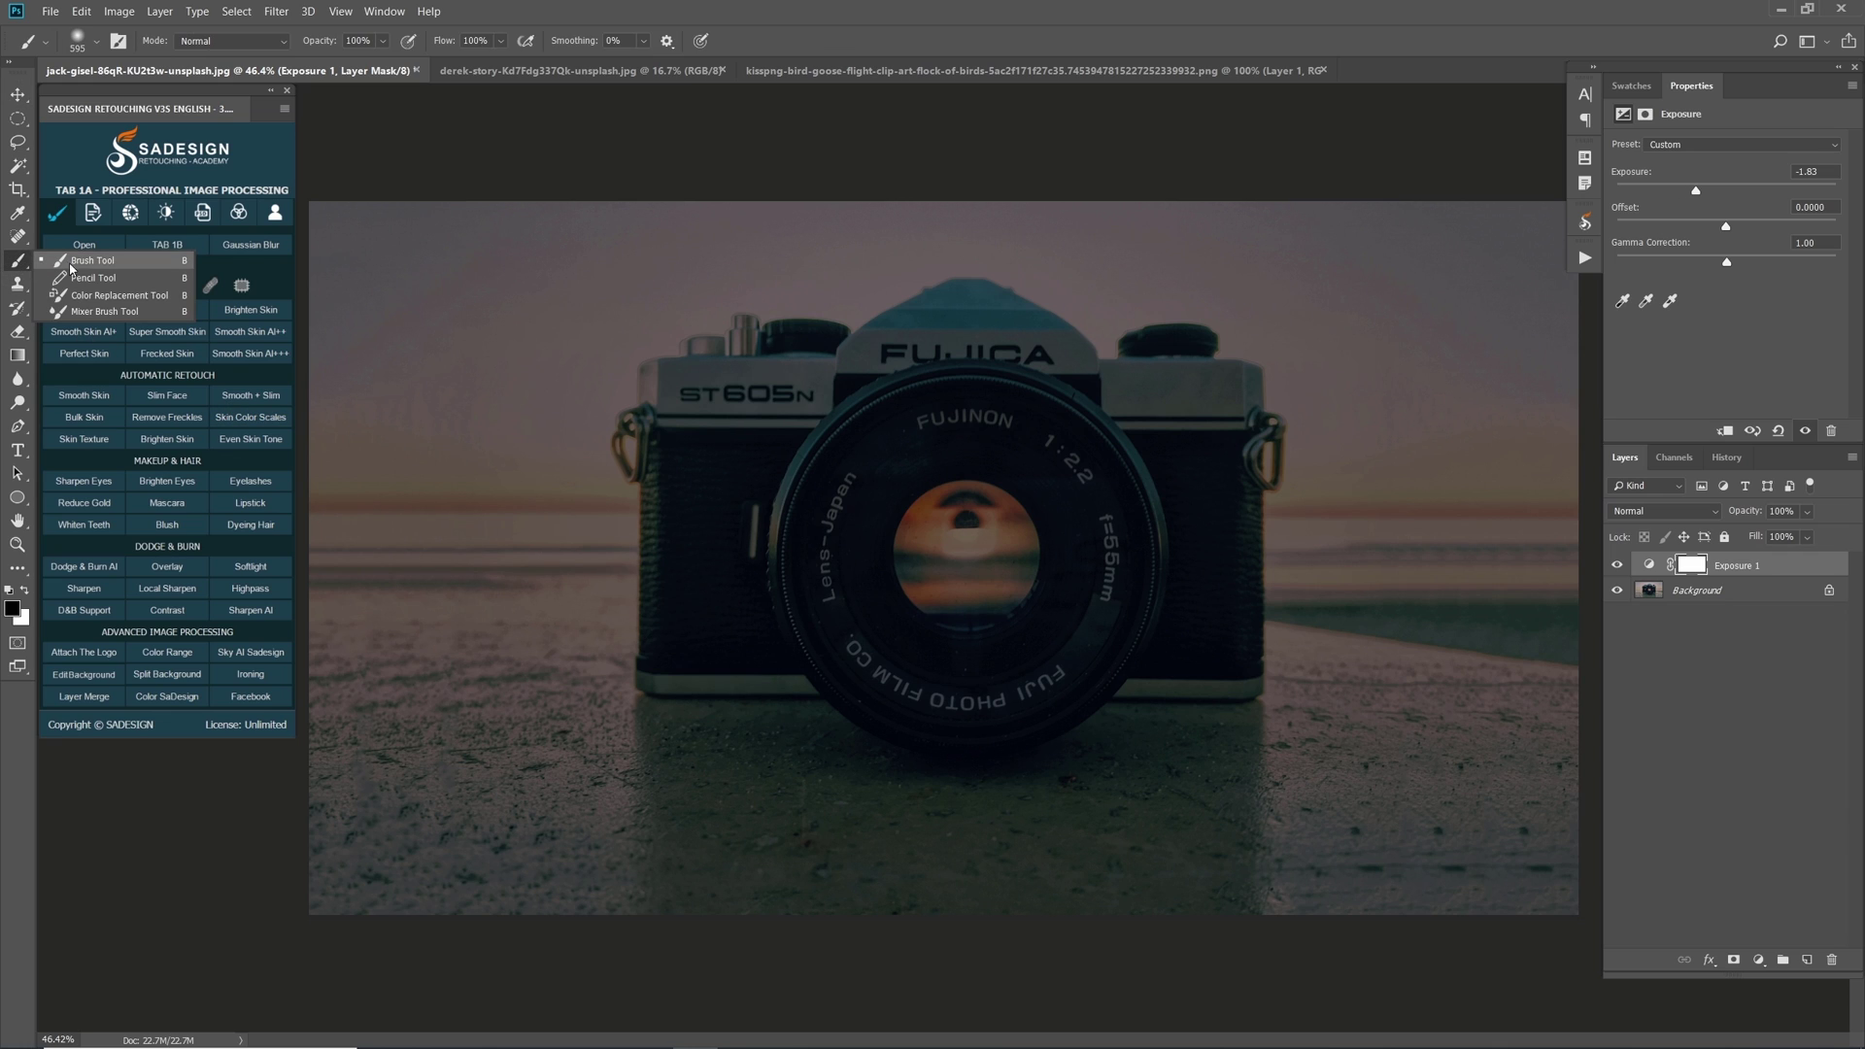
left_click(92, 261)
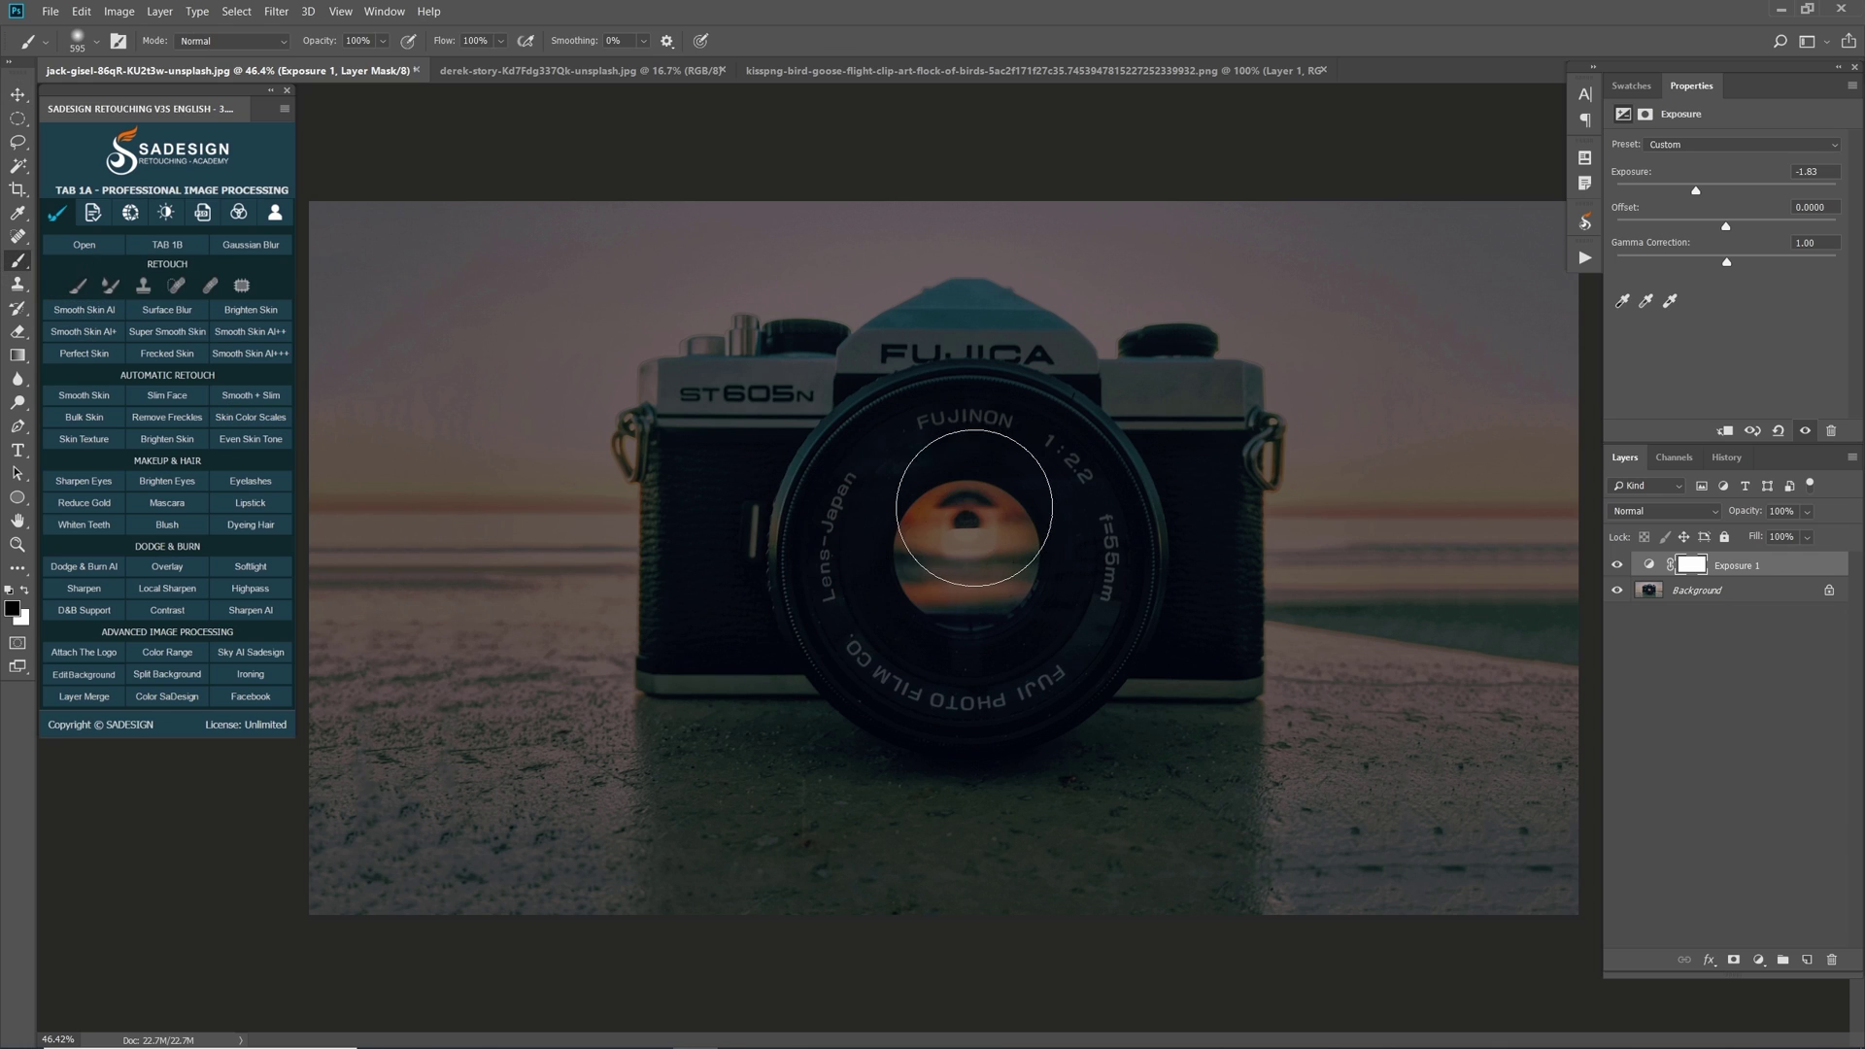
mouse_move(971, 517)
left_mouse_down()
mouse_move(905, 555)
mouse_move(979, 614)
mouse_move(1025, 522)
left_mouse_up()
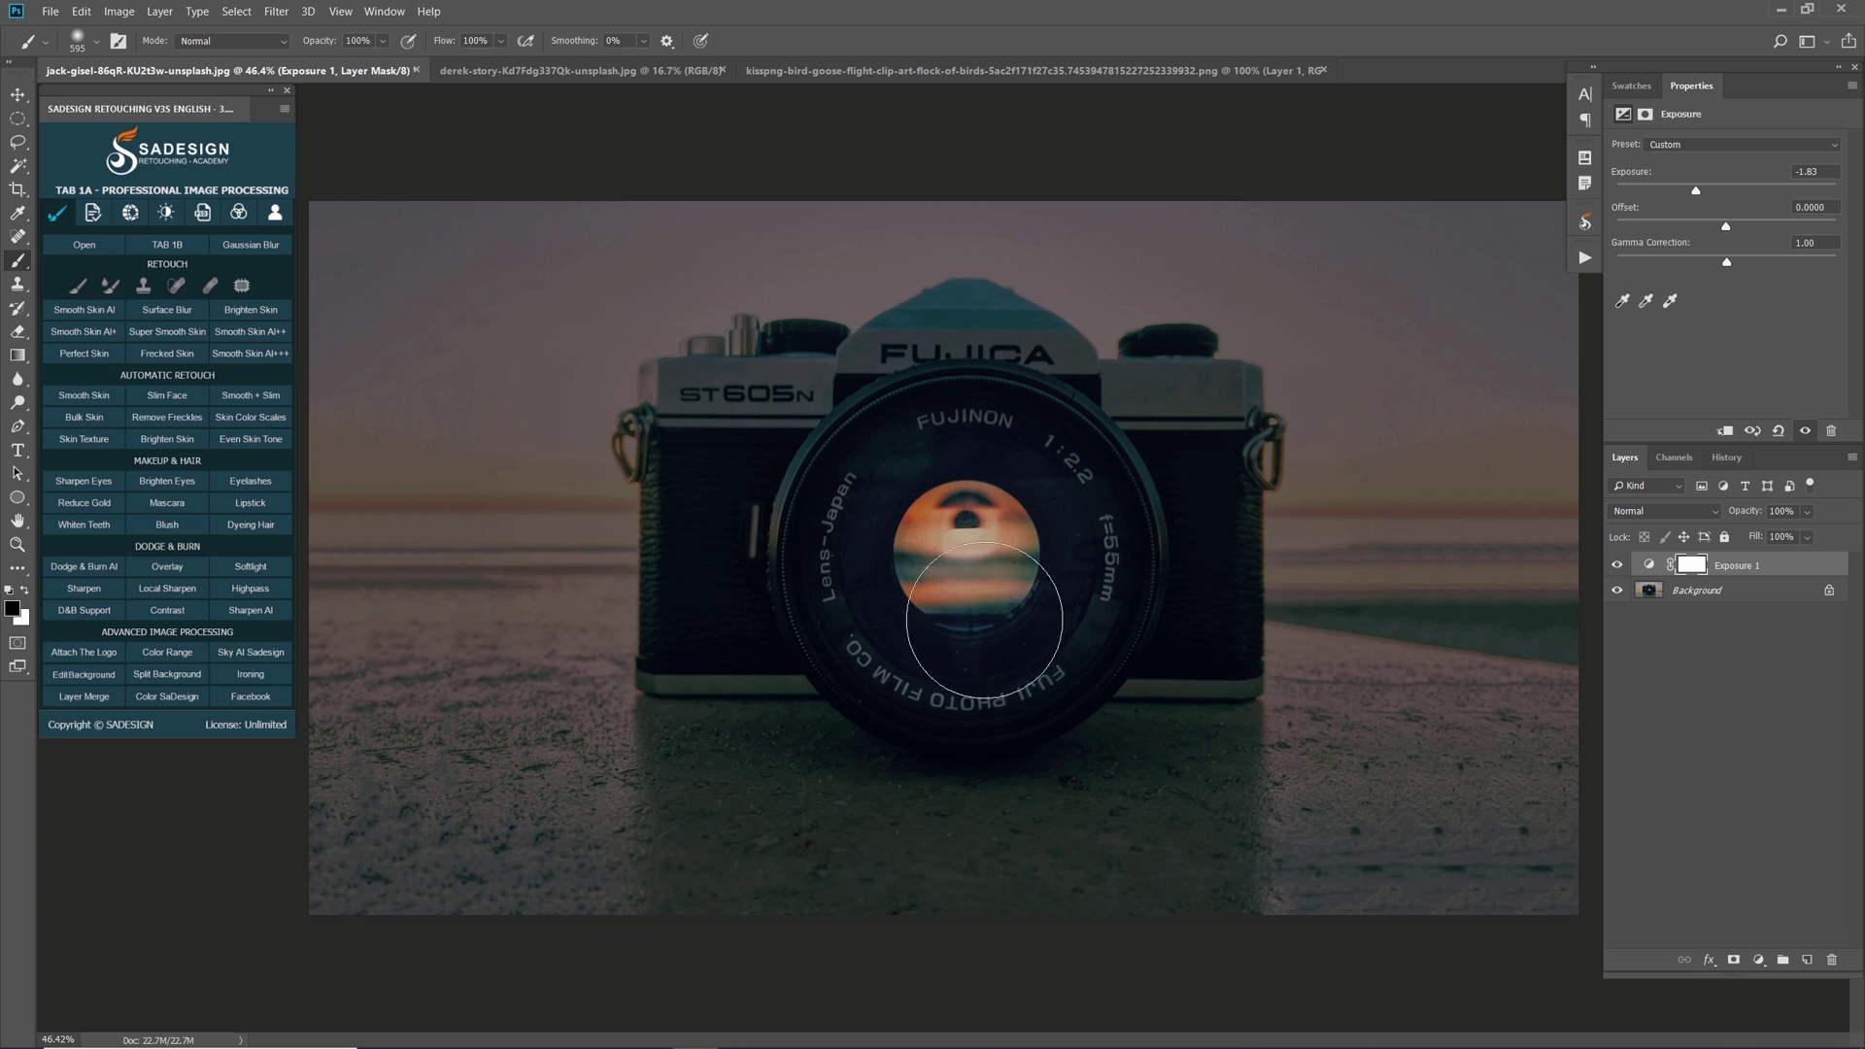
key("3")
left_click_drag(766, 463, 791, 604)
mouse_move(1197, 606)
left_mouse_down()
mouse_move(1209, 436)
mouse_move(961, 413)
left_mouse_up()
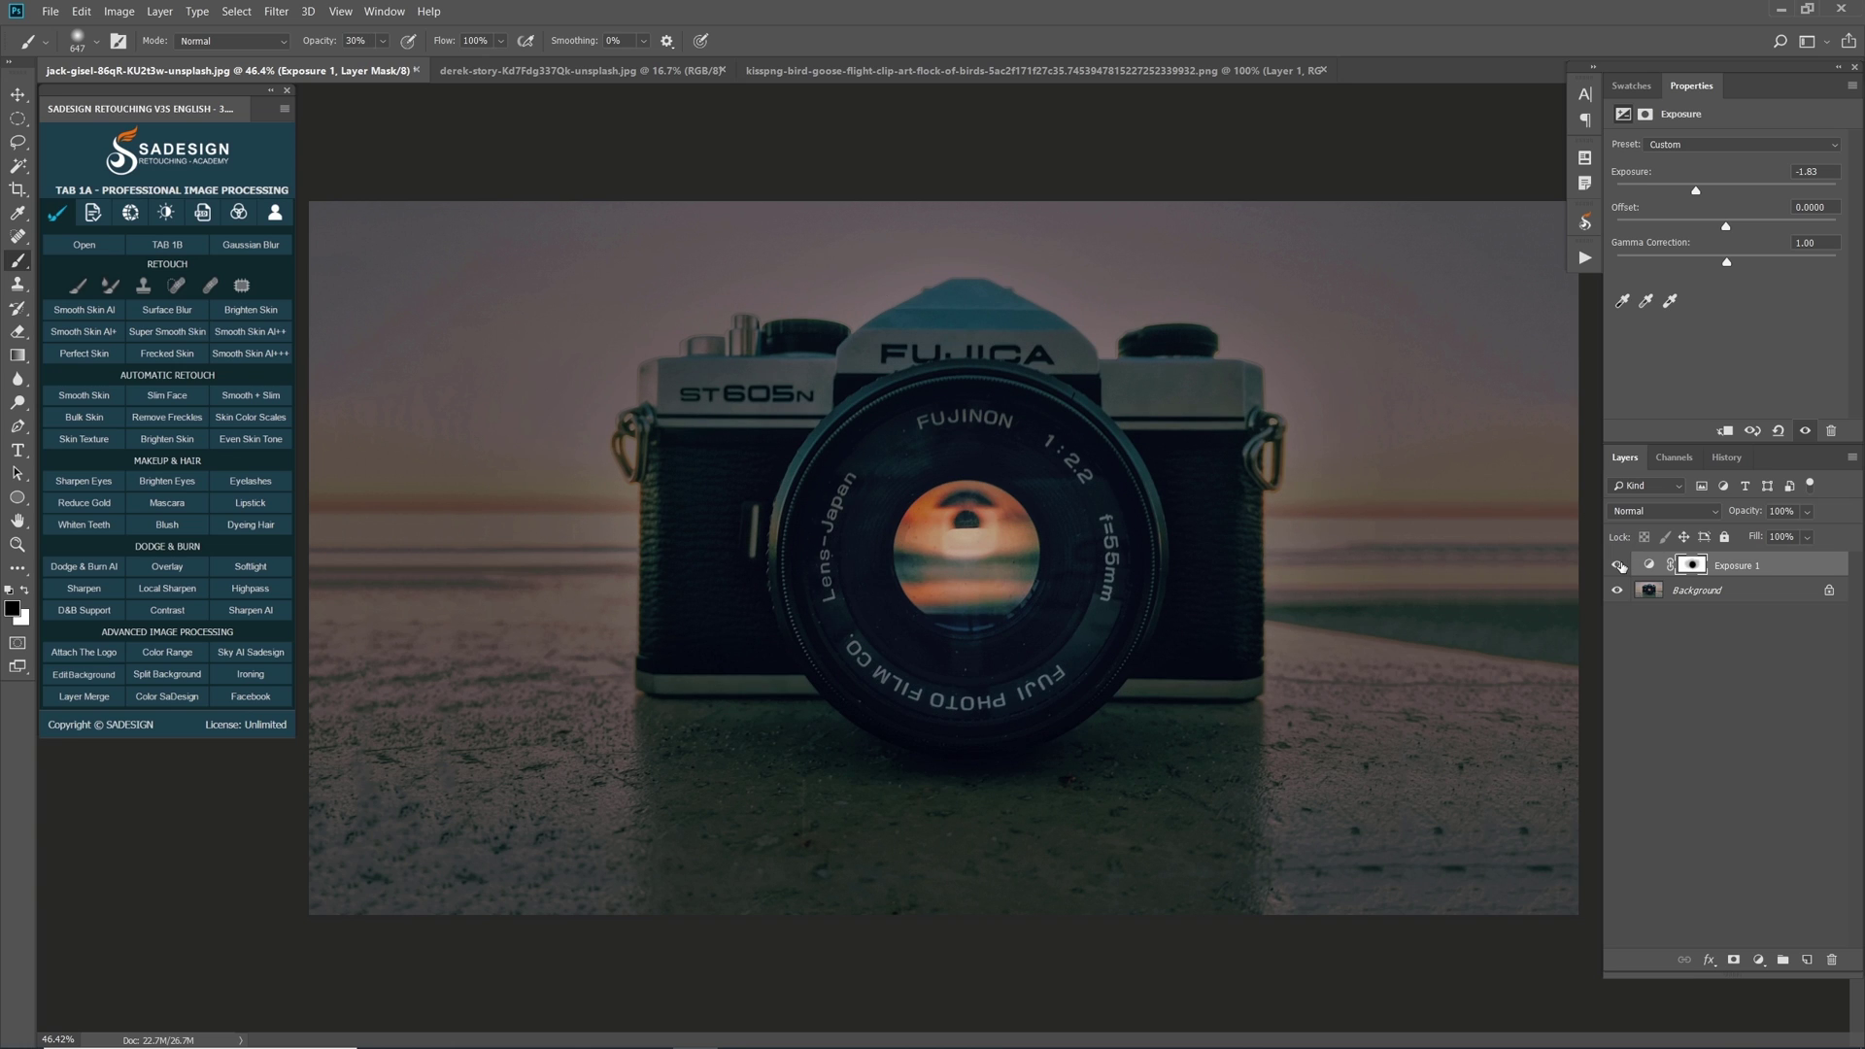
left_click(1617, 564)
left_click(1617, 564)
- Merge all visible layers into a single Background layer
left_click(1715, 594)
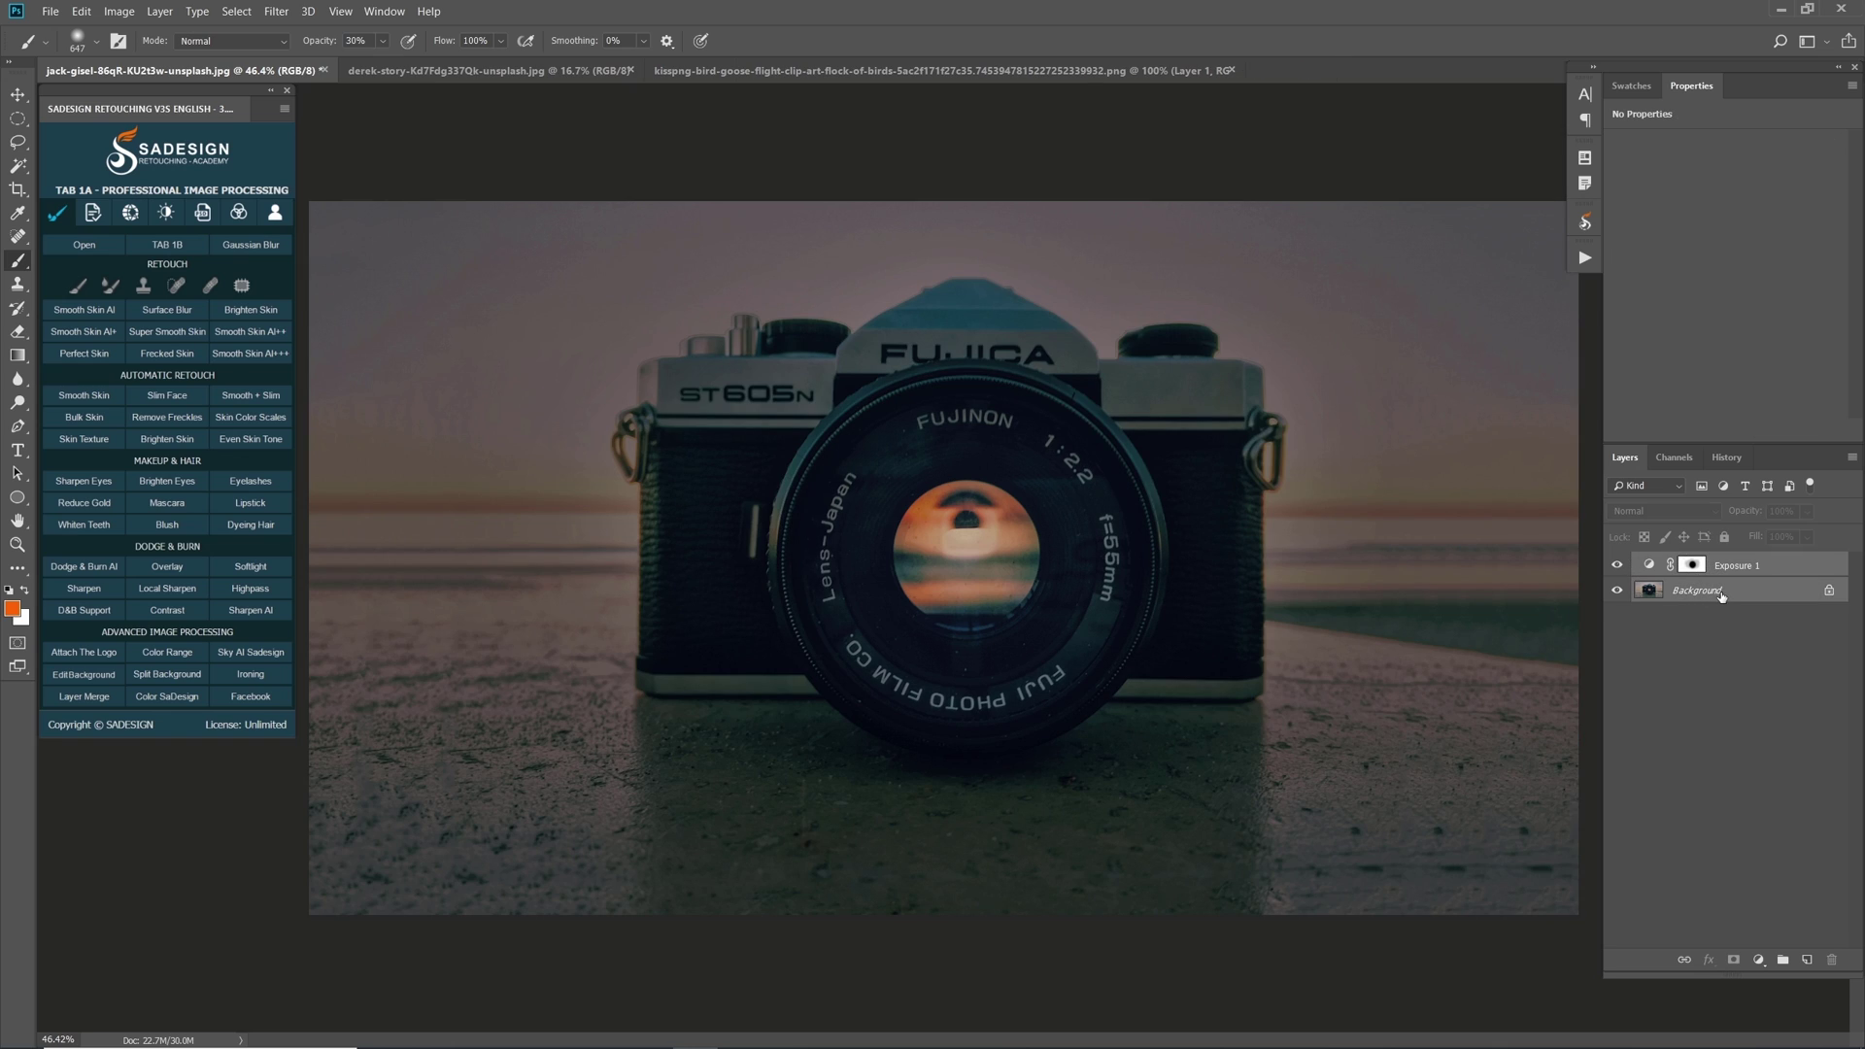
right_click(1716, 595)
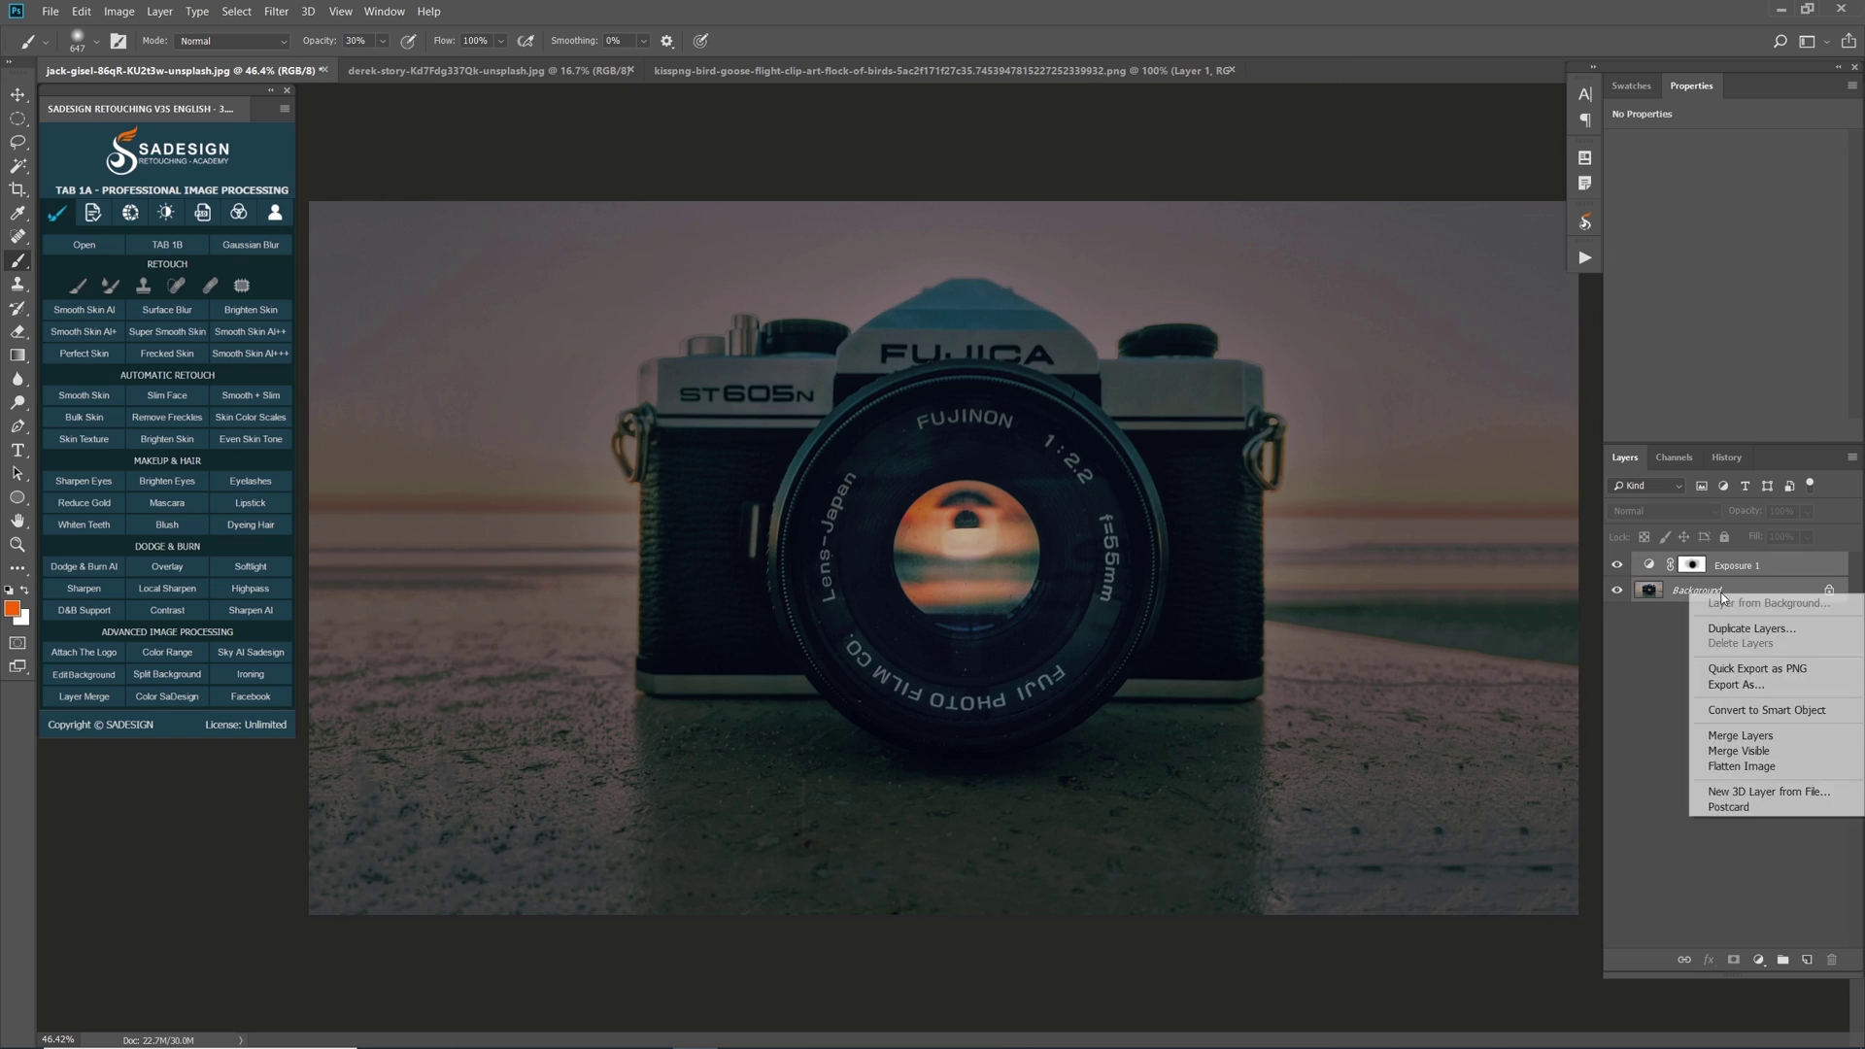
left_click(1739, 750)
- Draw a circular path over the lens with the Ellipse Tool
left_click(17, 497)
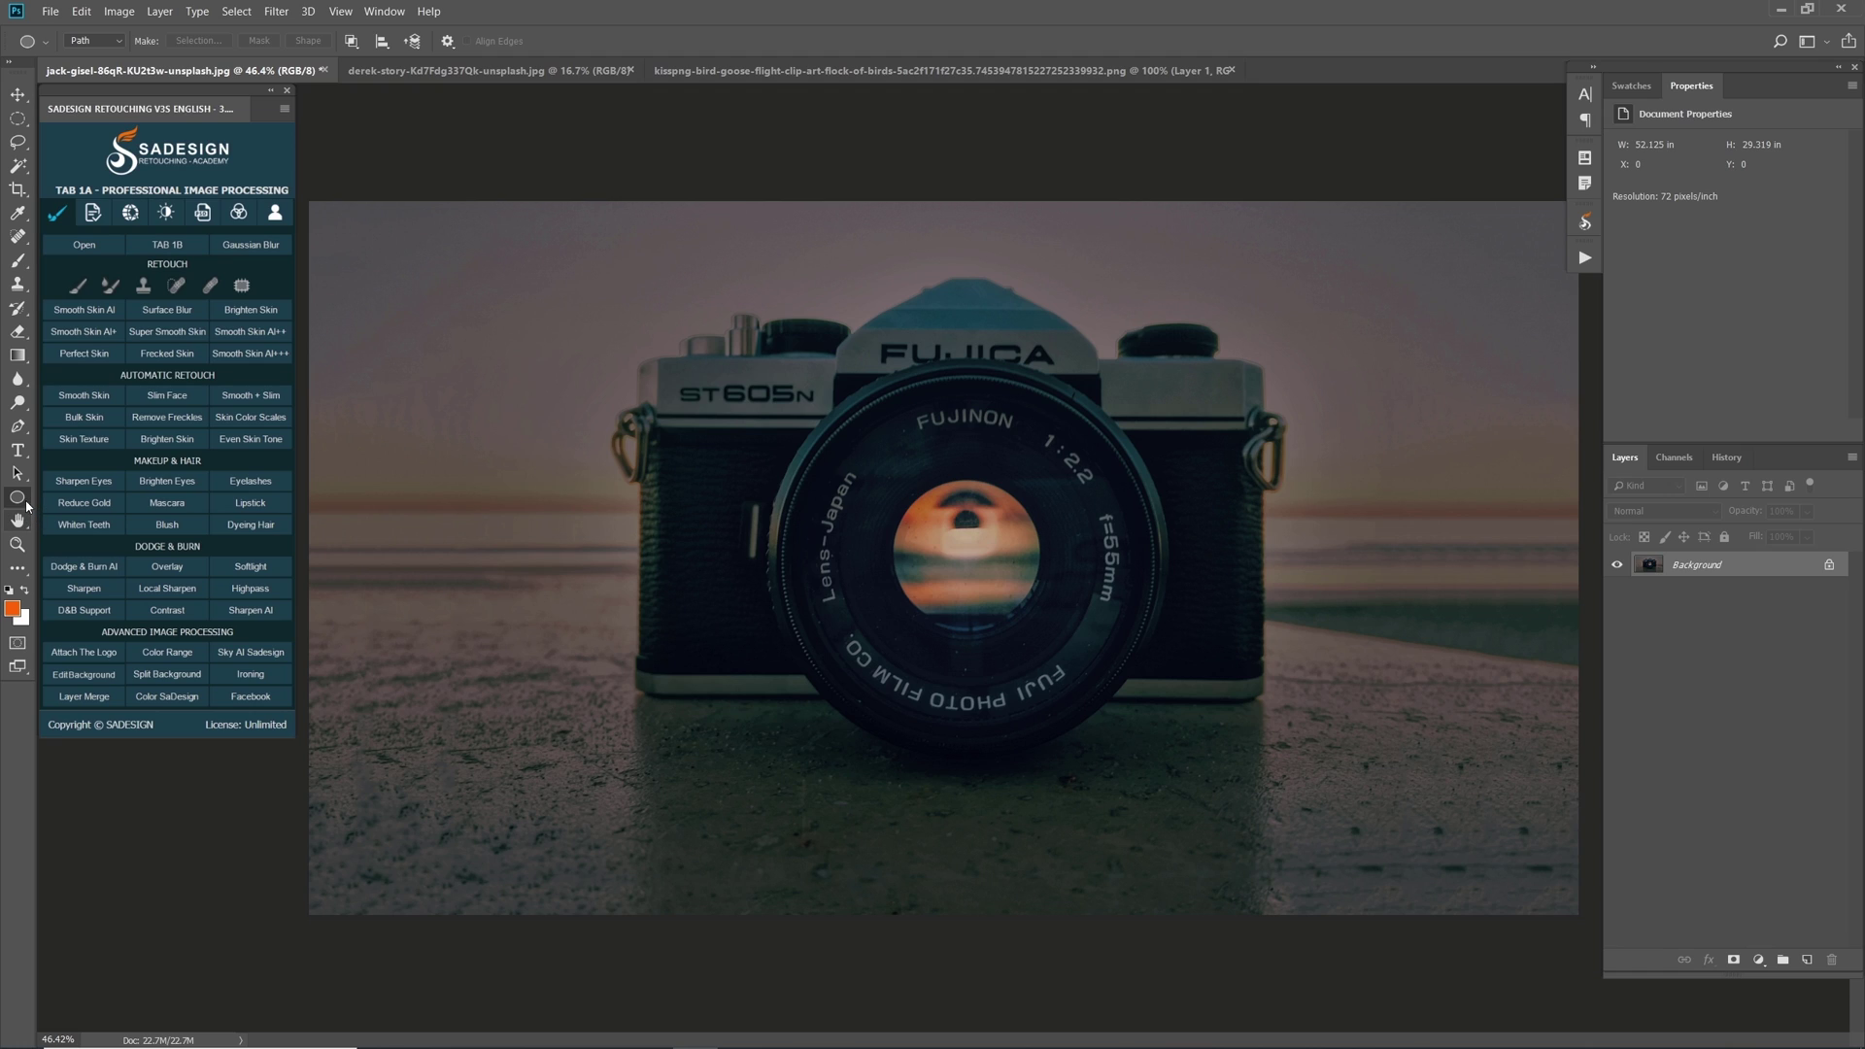
right_click(26, 503)
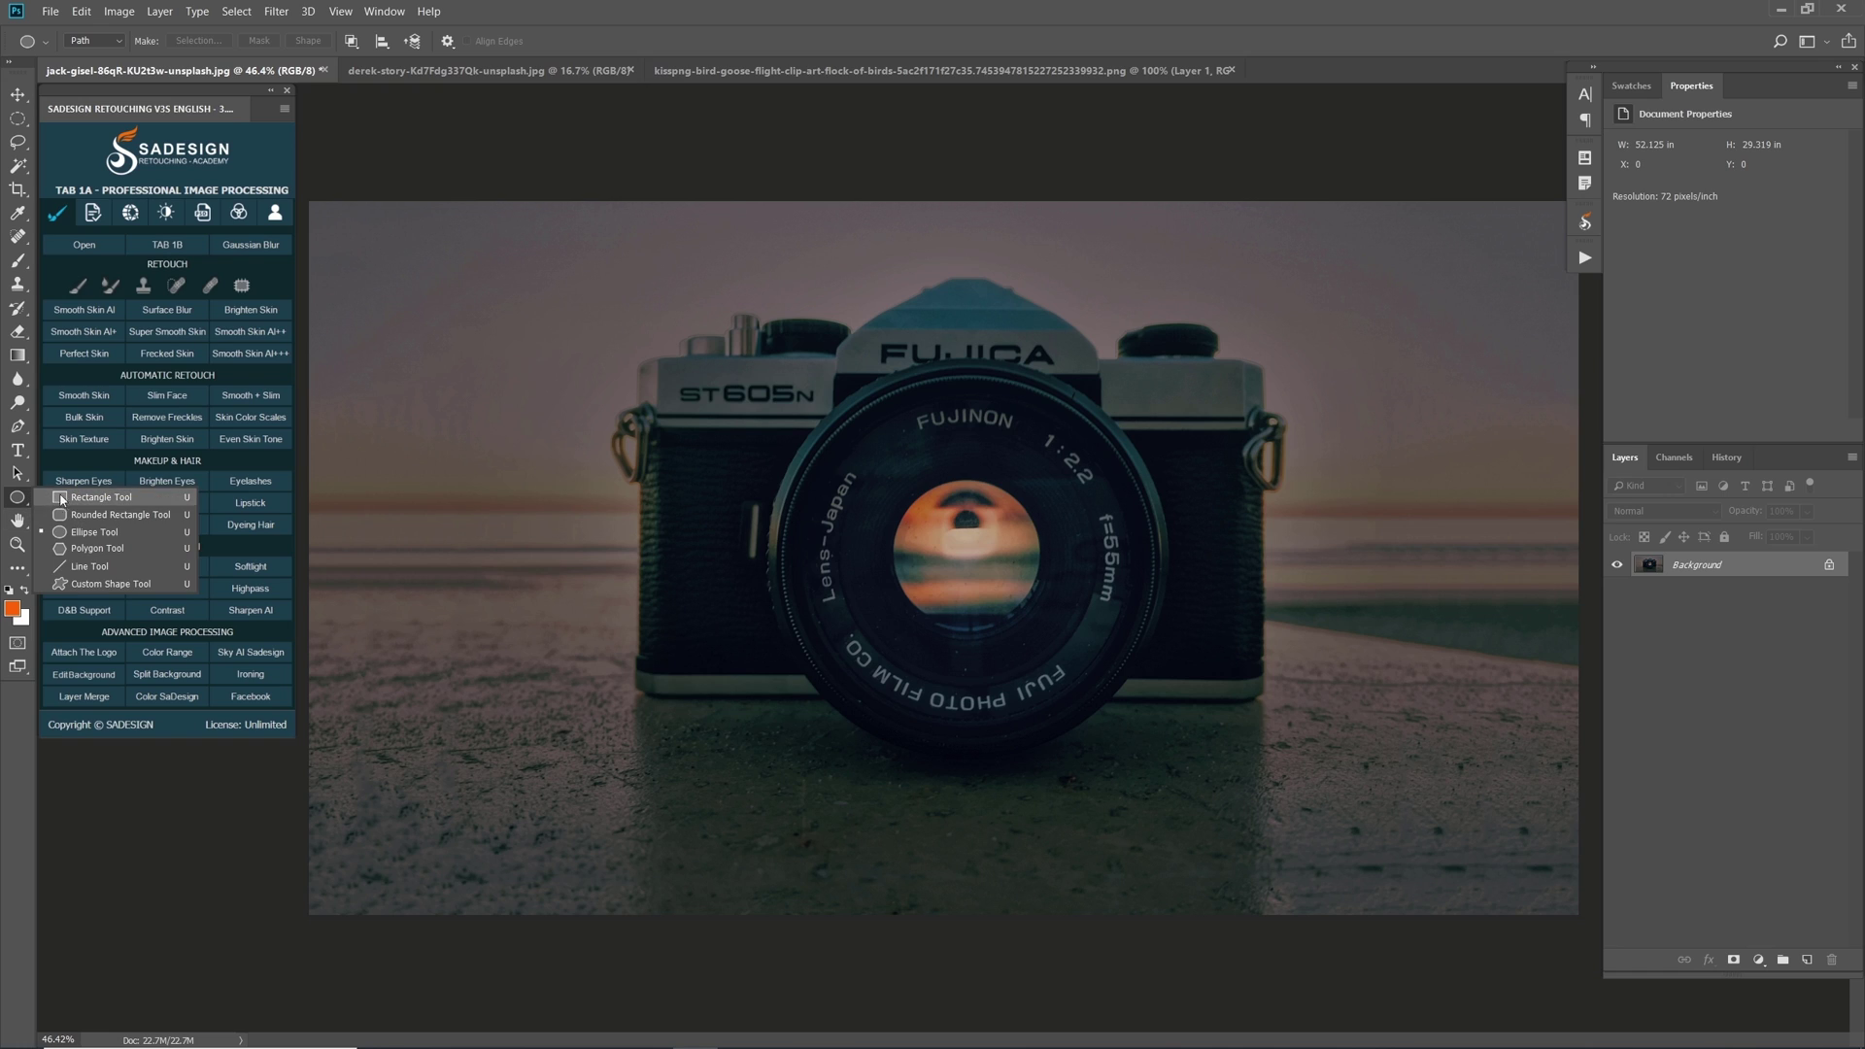
left_click(135, 537)
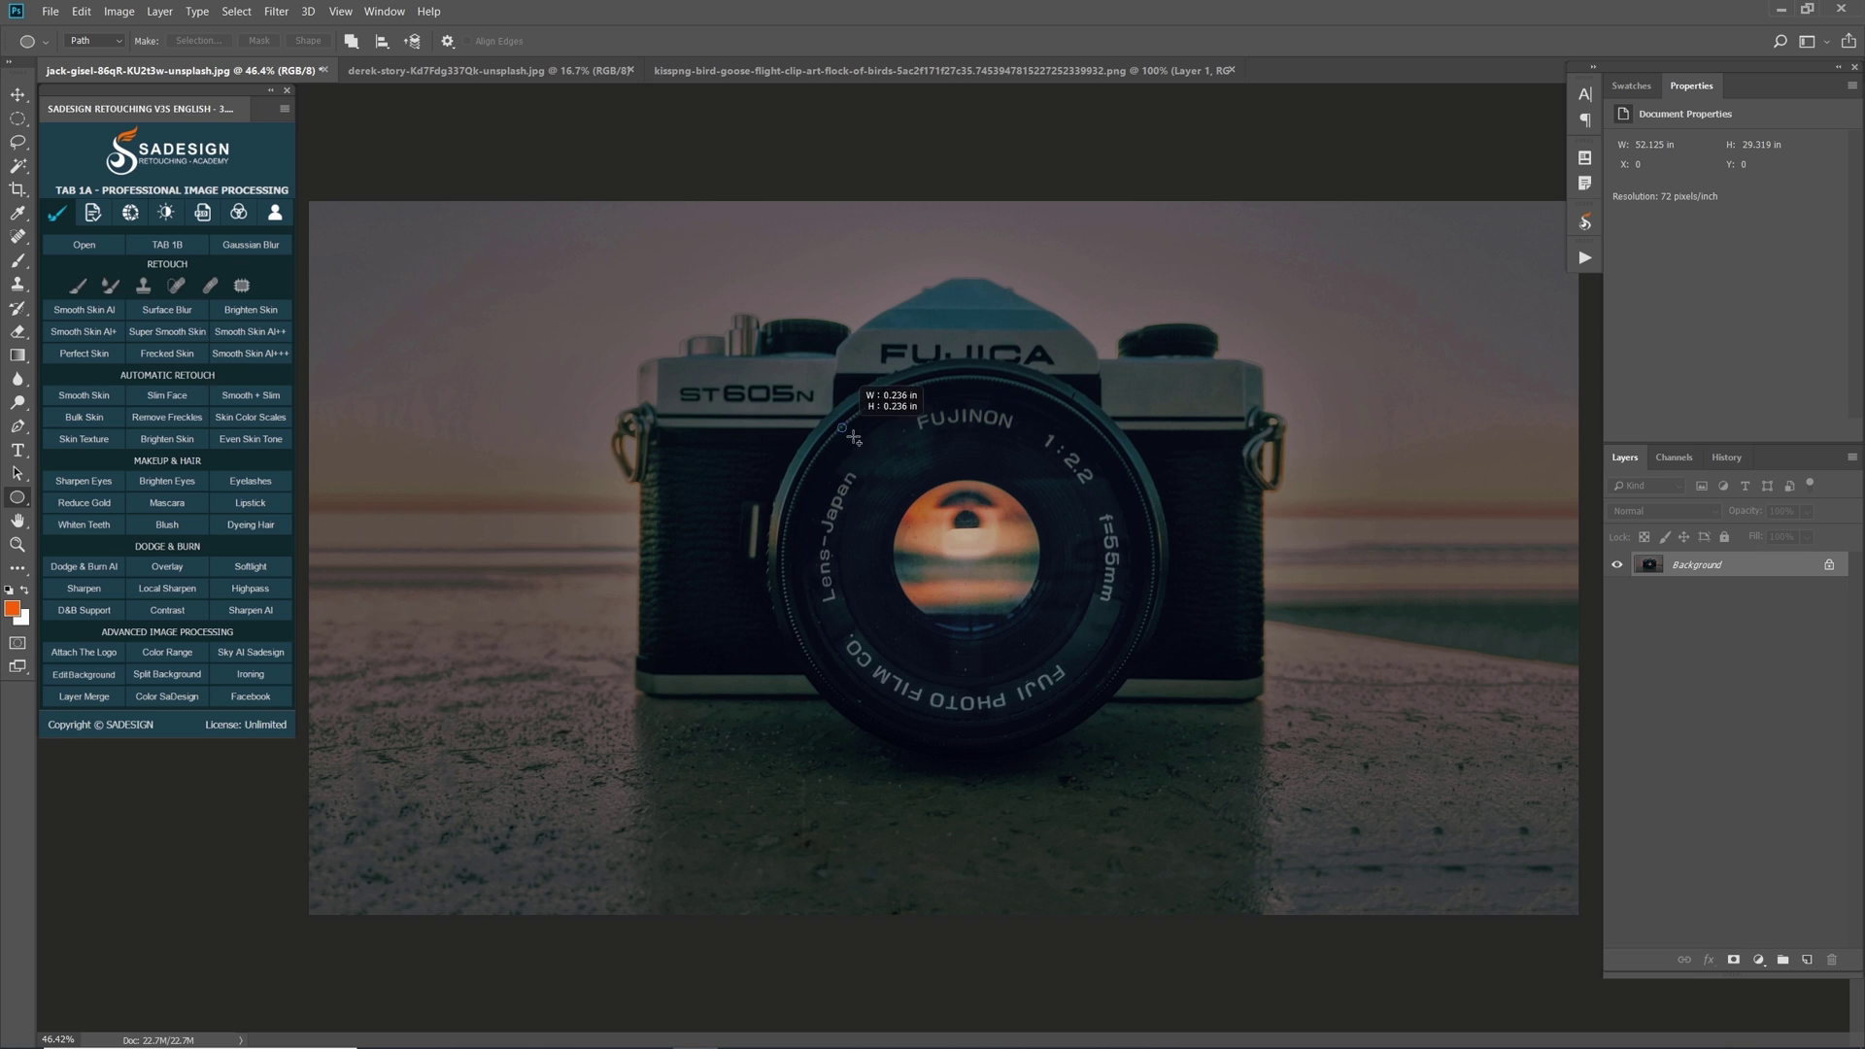
left_click_drag(837, 423, 1157, 742)
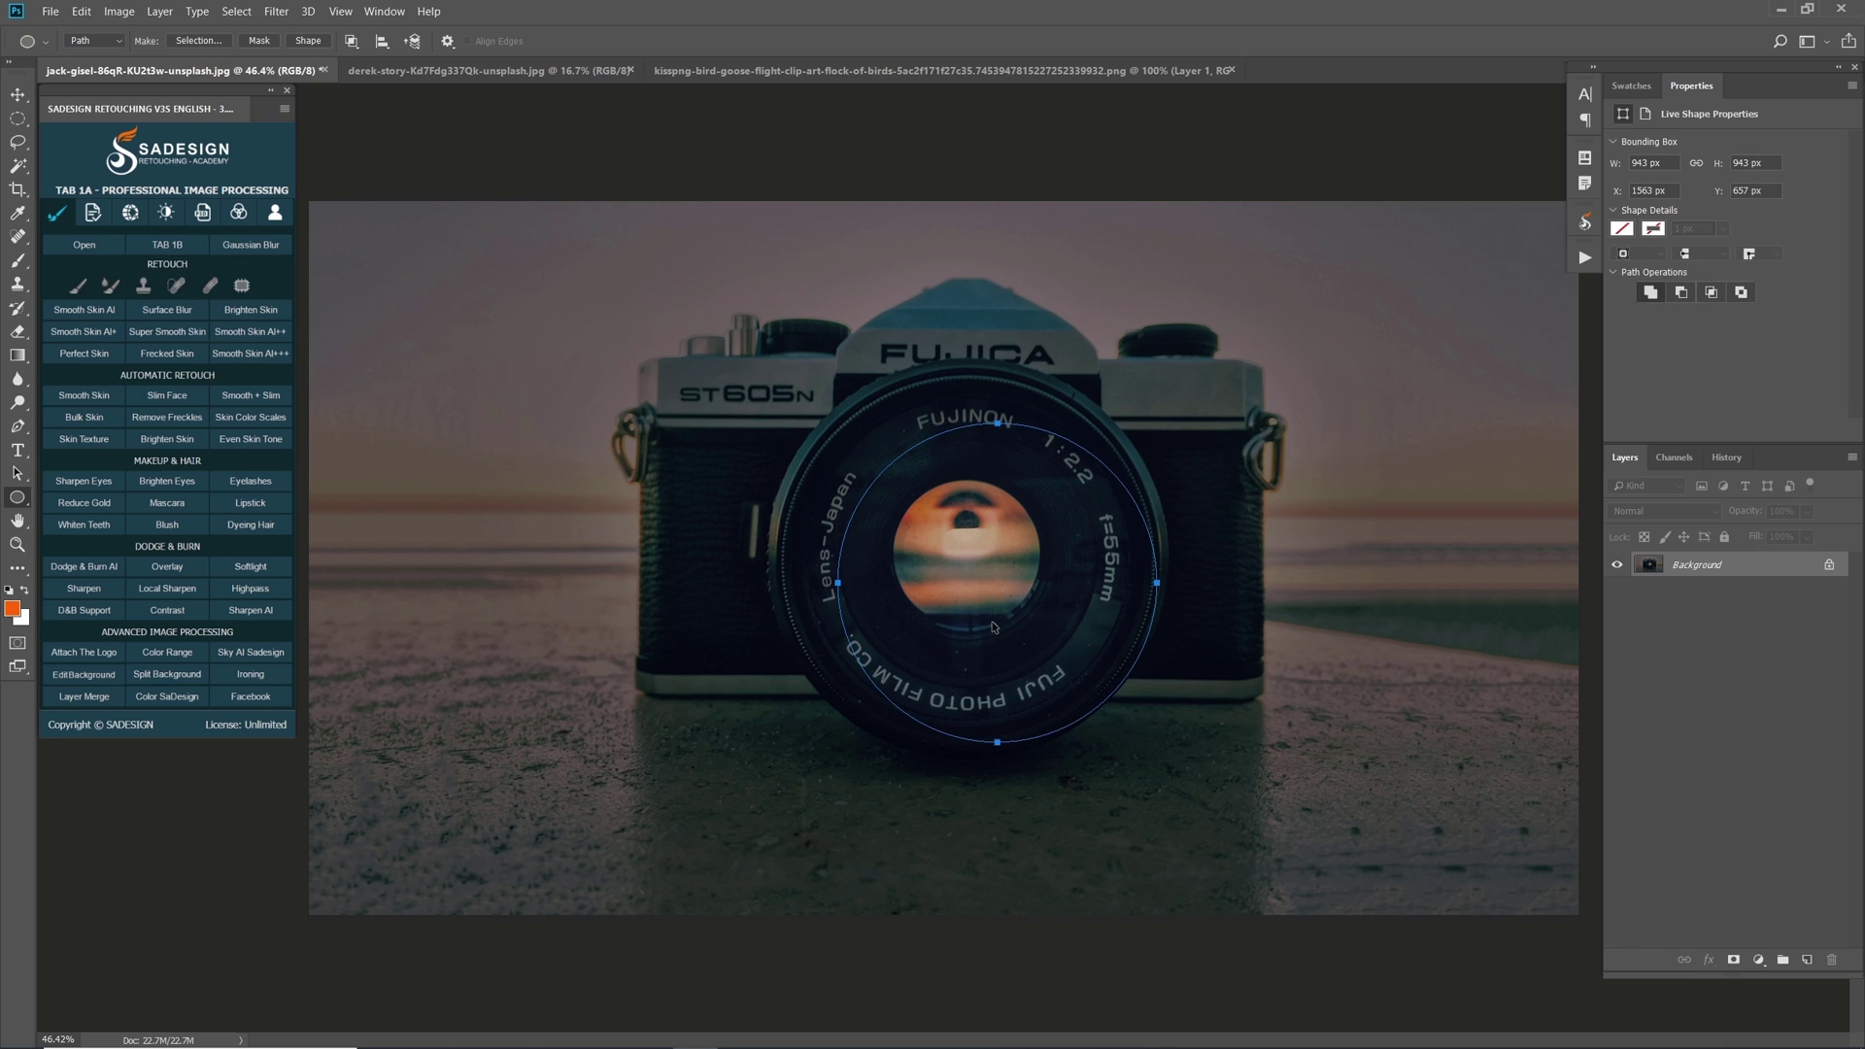
- Move and shrink the circle path inside the inner lens ring, about 770 × 755 px
key("ctrl+t")
left_click_drag(1070, 651, 1037, 627)
scroll(1022, 641, "up", 3)
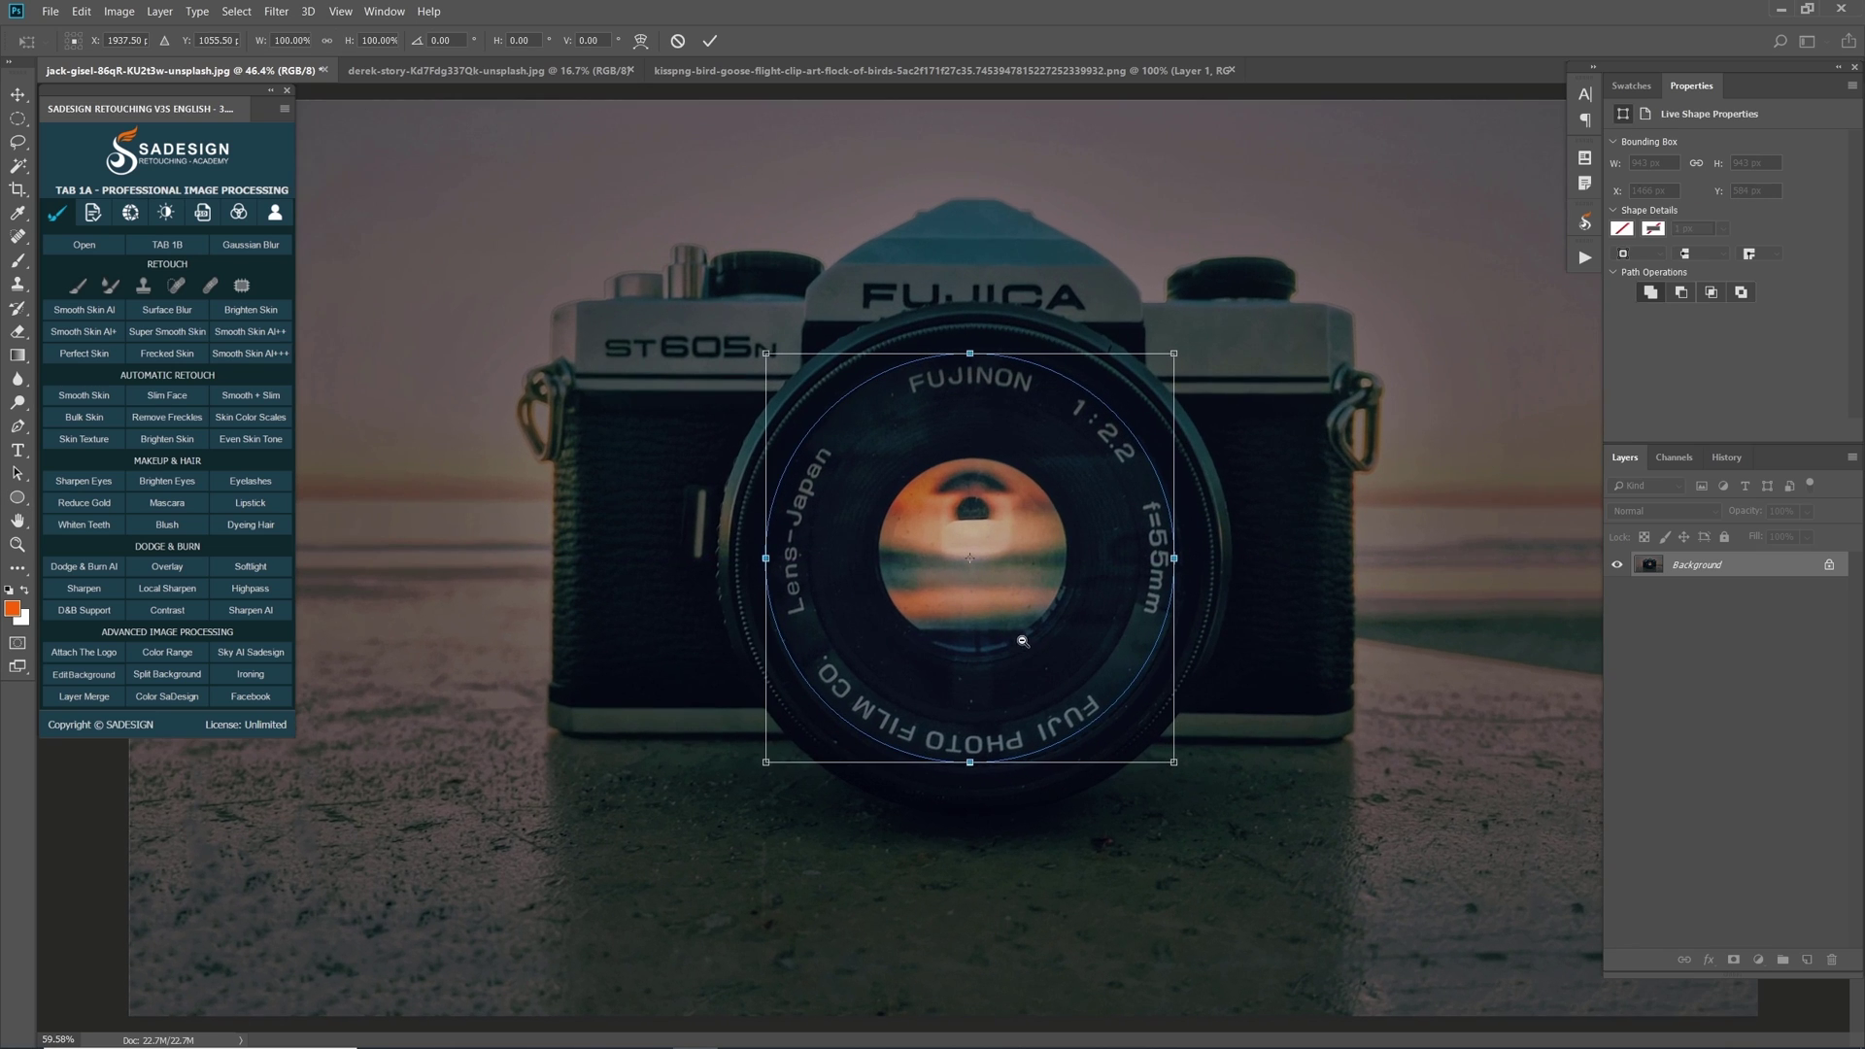
mouse_move(1174, 559)
left_mouse_down()
mouse_move(1189, 559)
mouse_move(1139, 558)
left_mouse_up()
left_click_drag(953, 765, 953, 725)
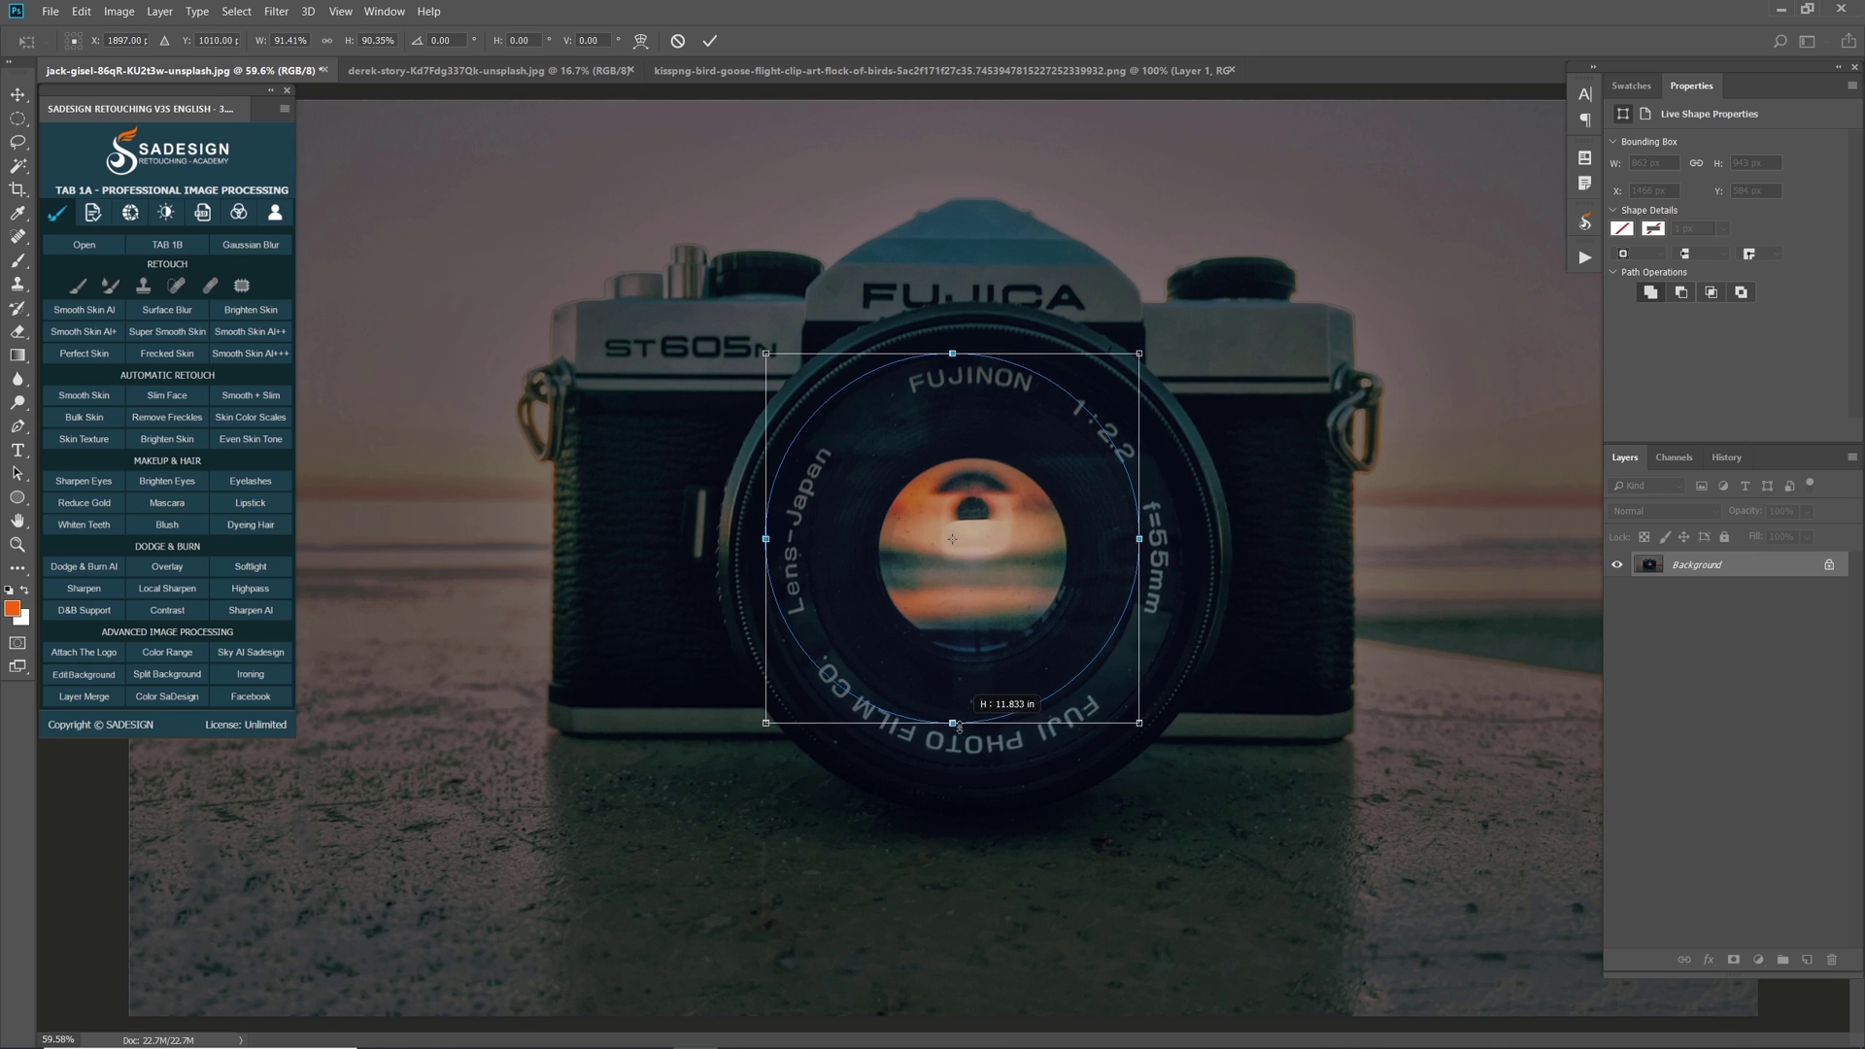
left_click_drag(768, 539, 806, 546)
left_click_drag(973, 354, 973, 396)
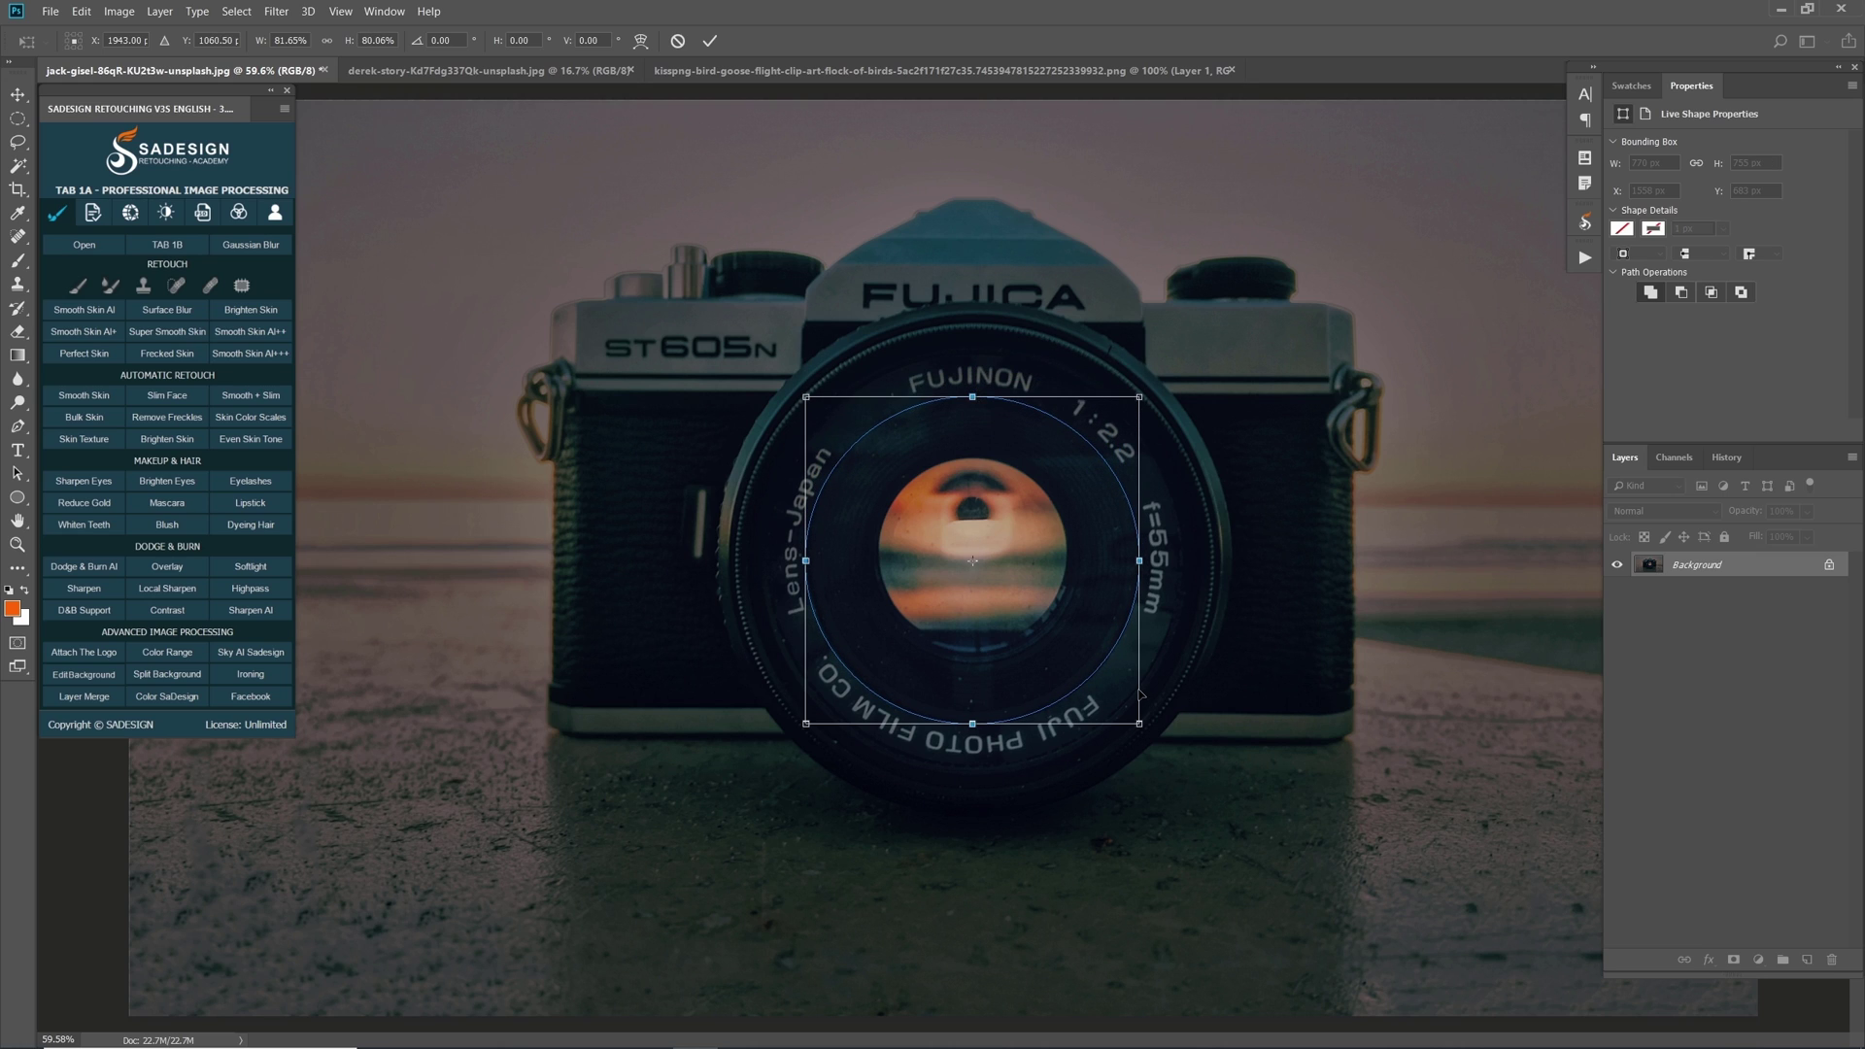
key("Return")
- Turn the circular path into a selection with a 5 px feather
right_click(938, 511)
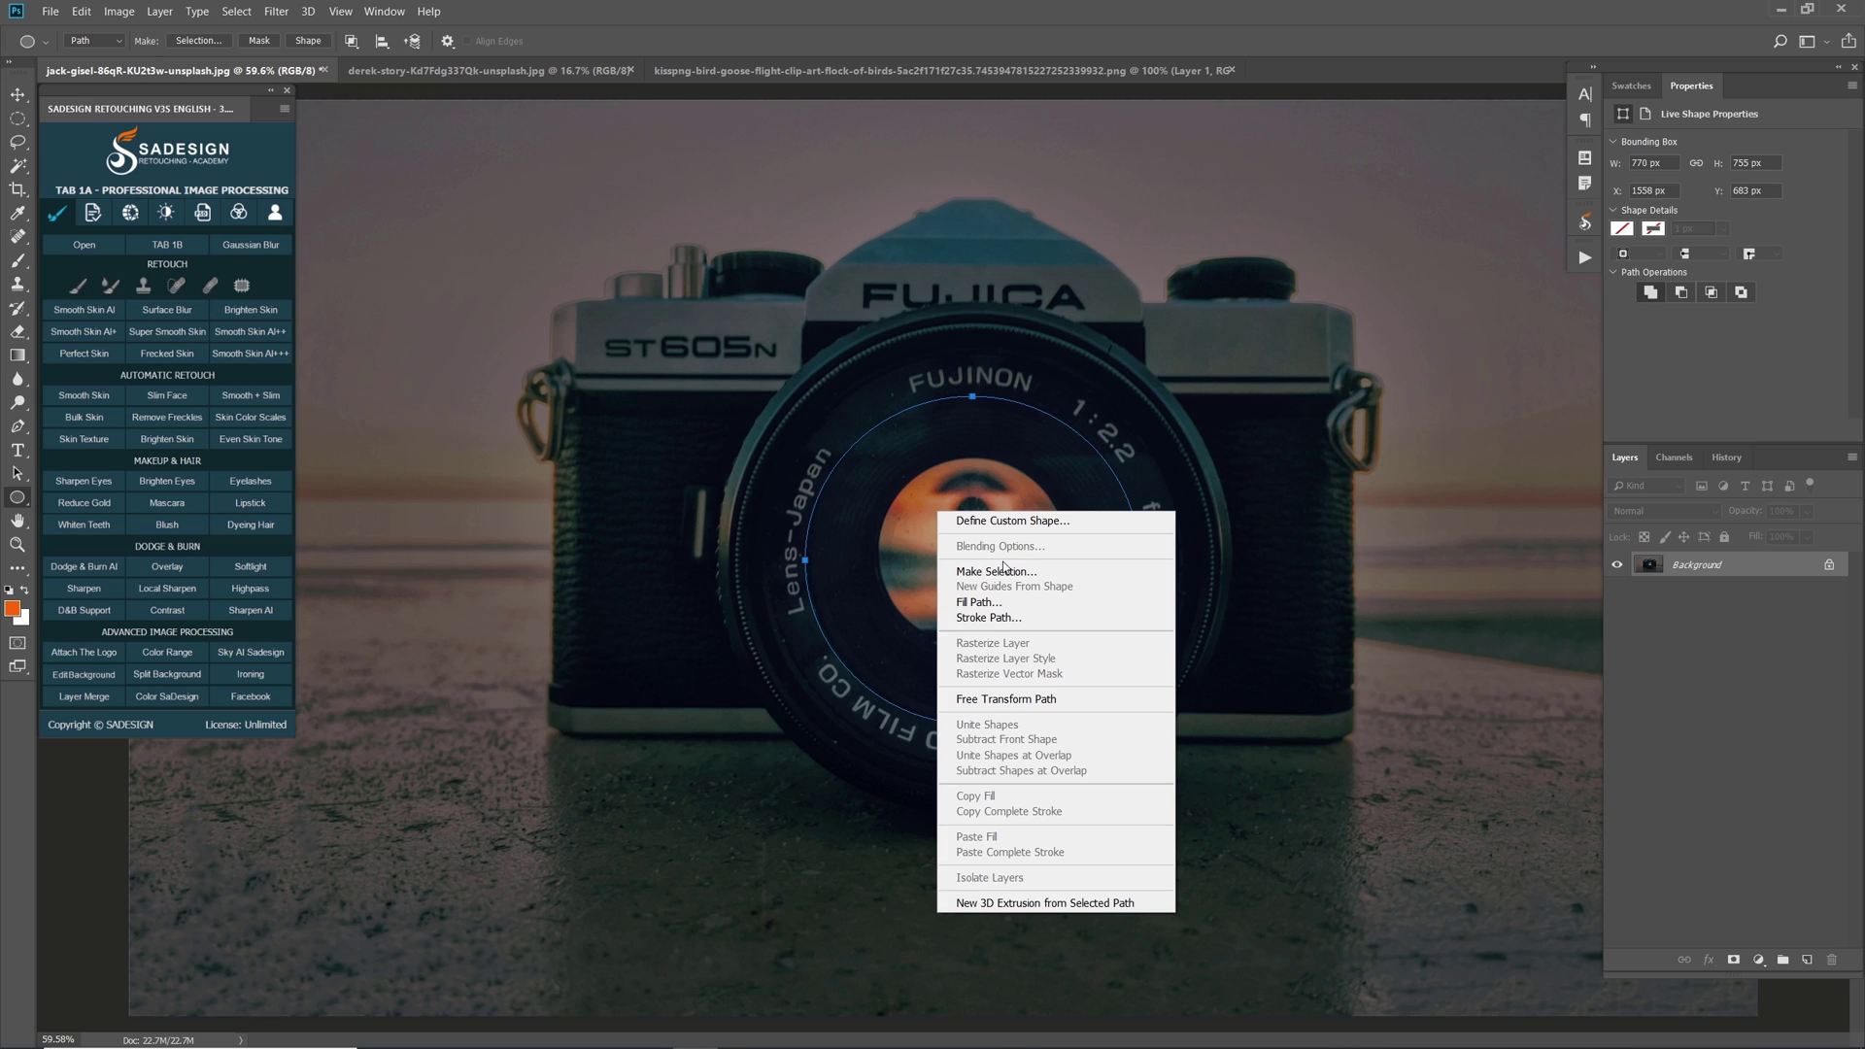
left_click(1004, 571)
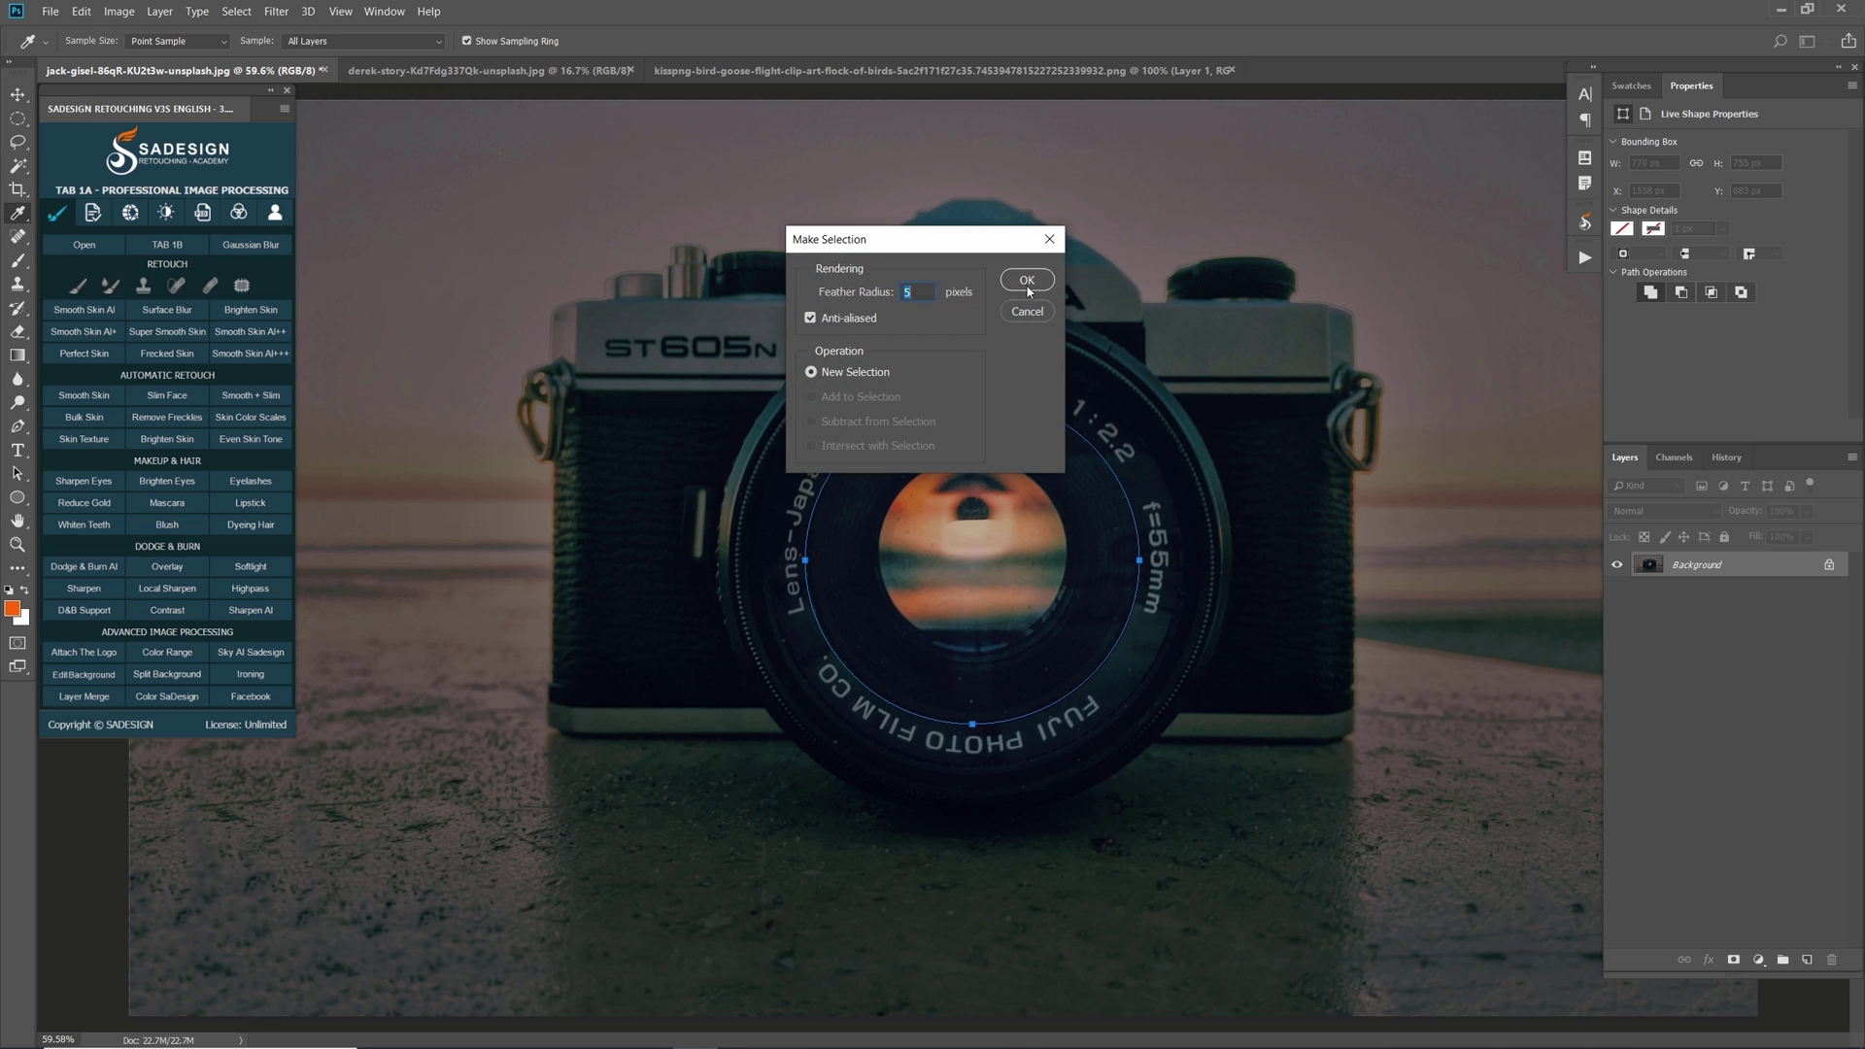
left_click(1026, 282)
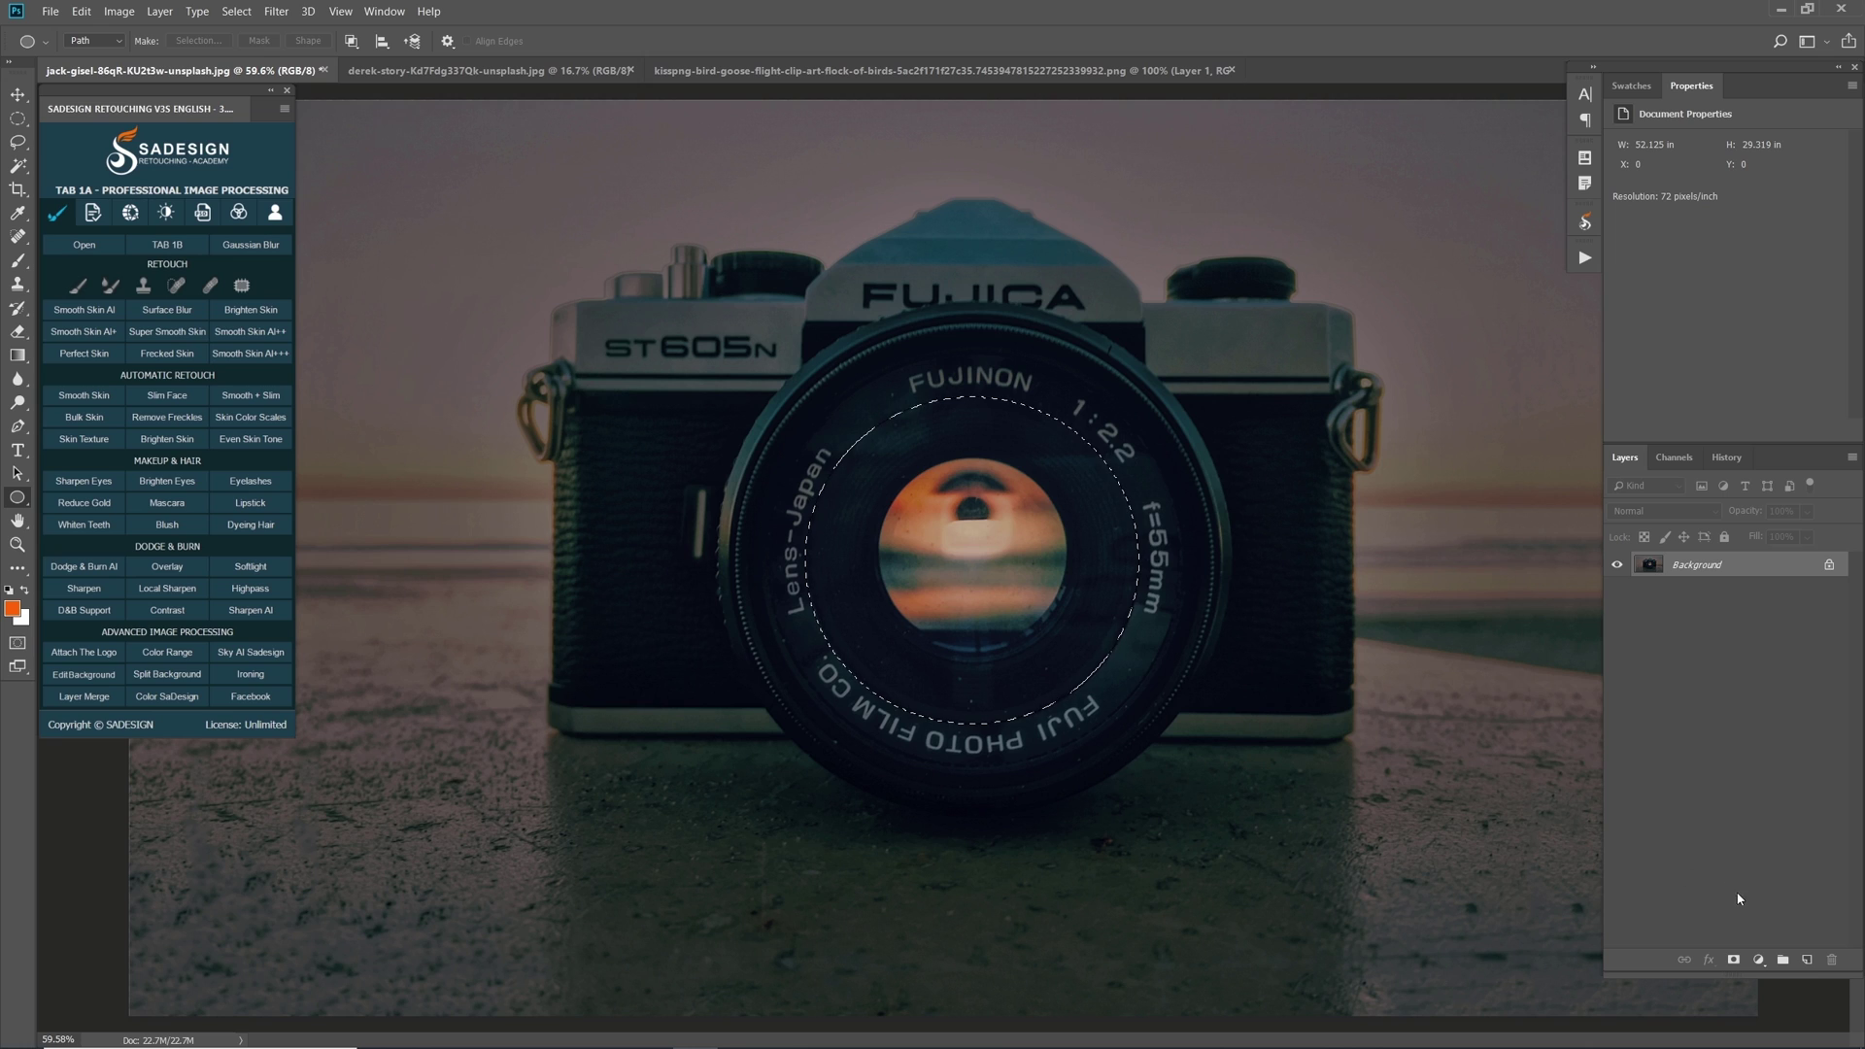
- Fill the feathered circle with black on a new Layer 1, then deselect
left_click(1806, 959)
key("shift+F5")
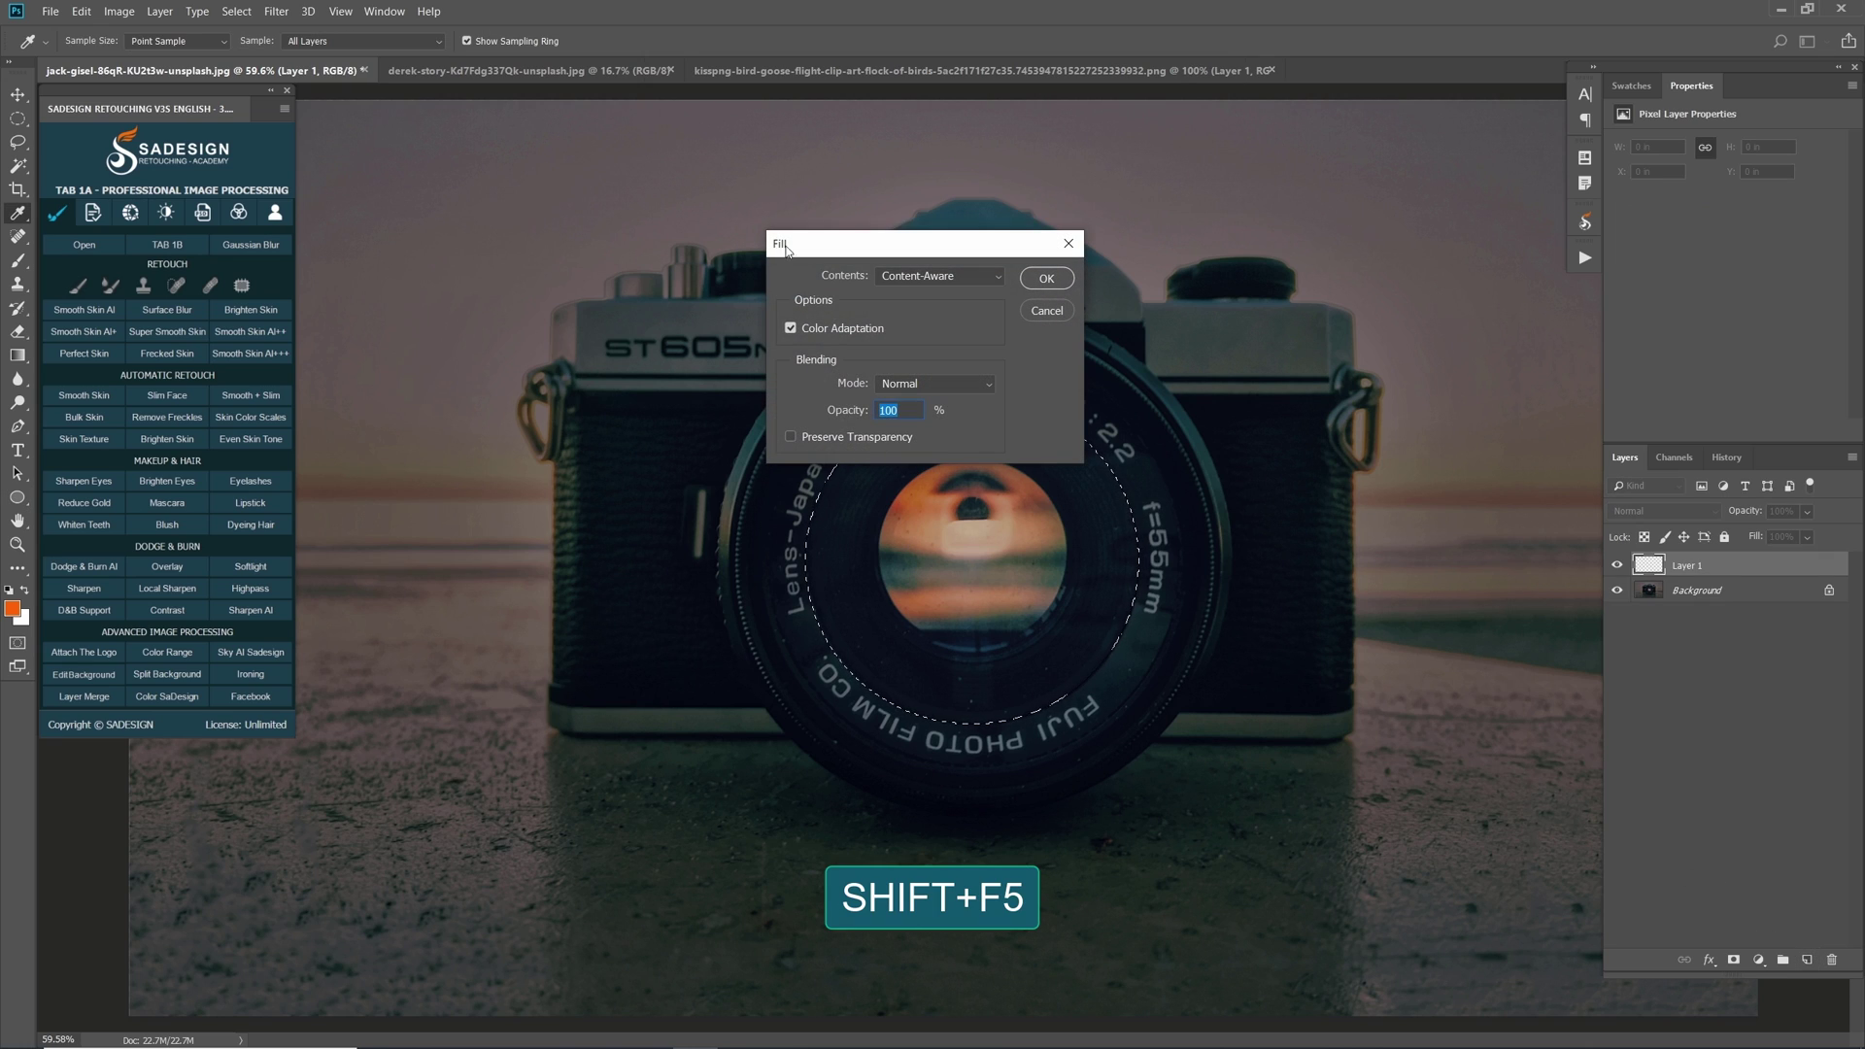
left_click(937, 276)
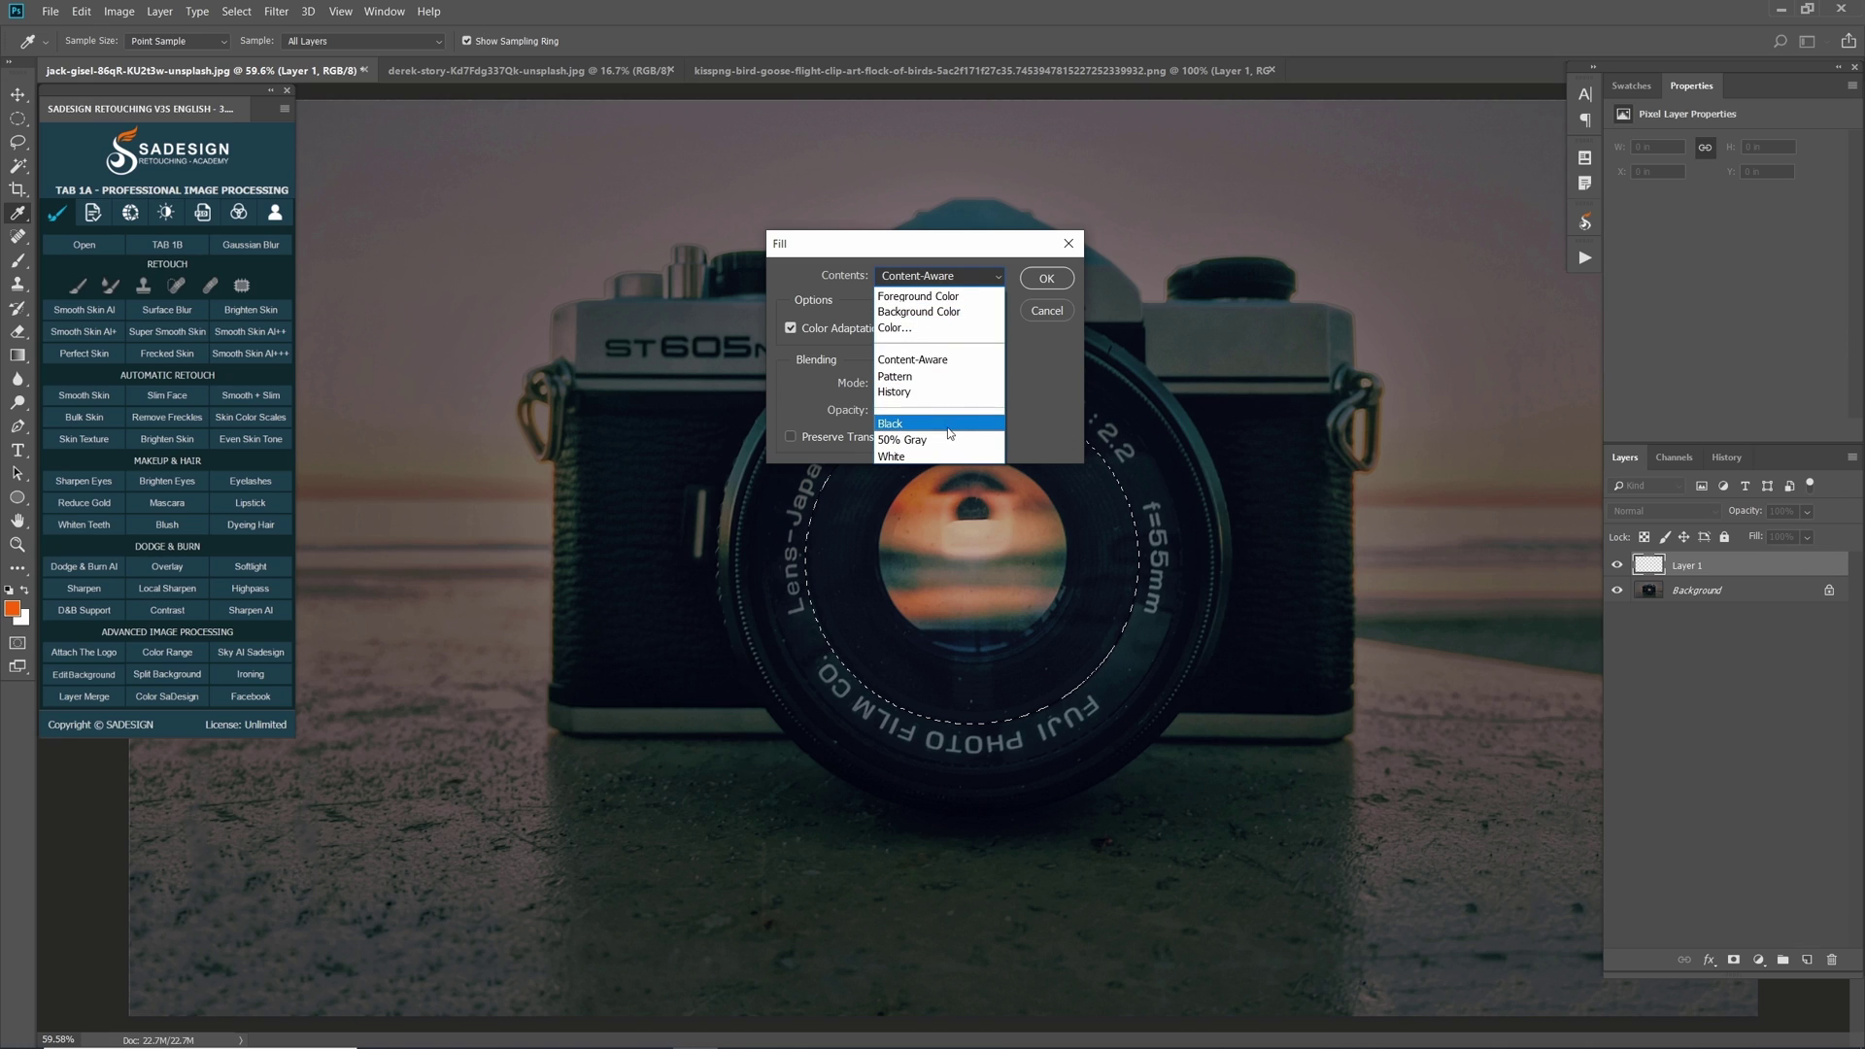
left_click(950, 431)
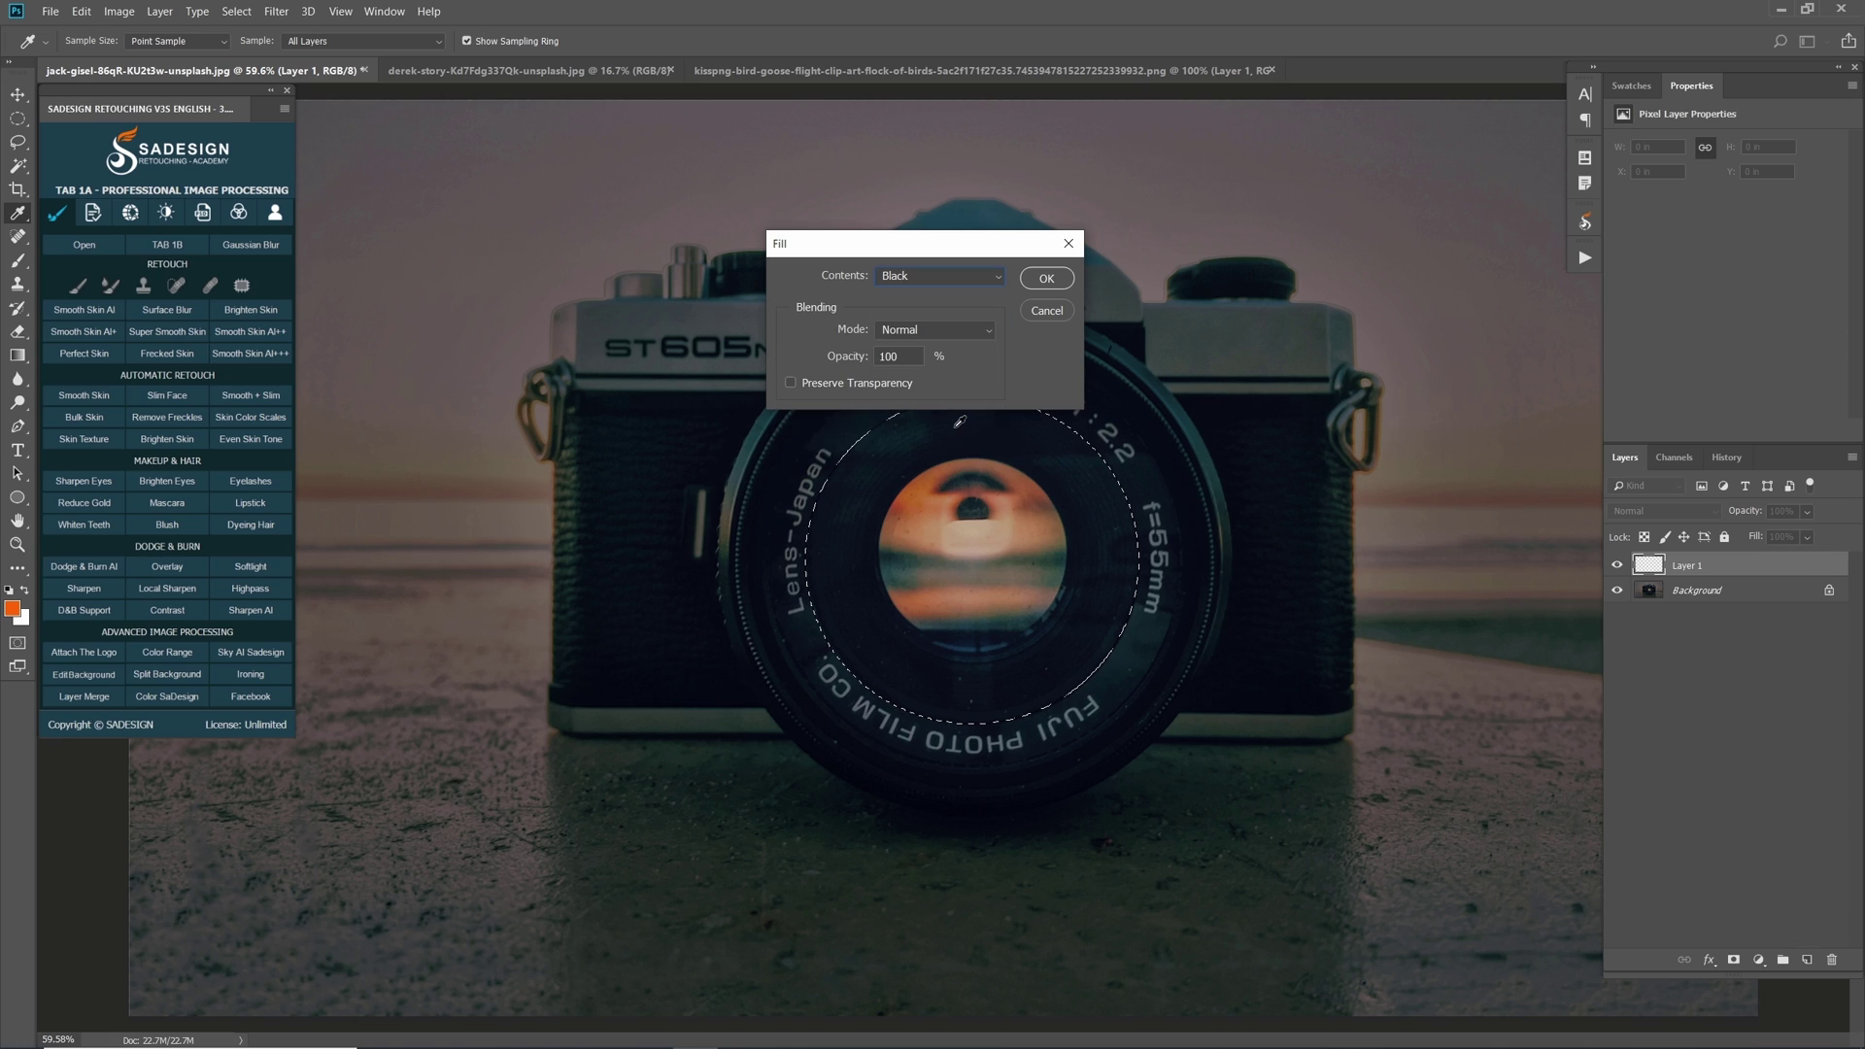
left_click(1046, 278)
key("ctrl+d")
- Copy the whole railway photo and paste it into the camera document as Layer 2
key("u")
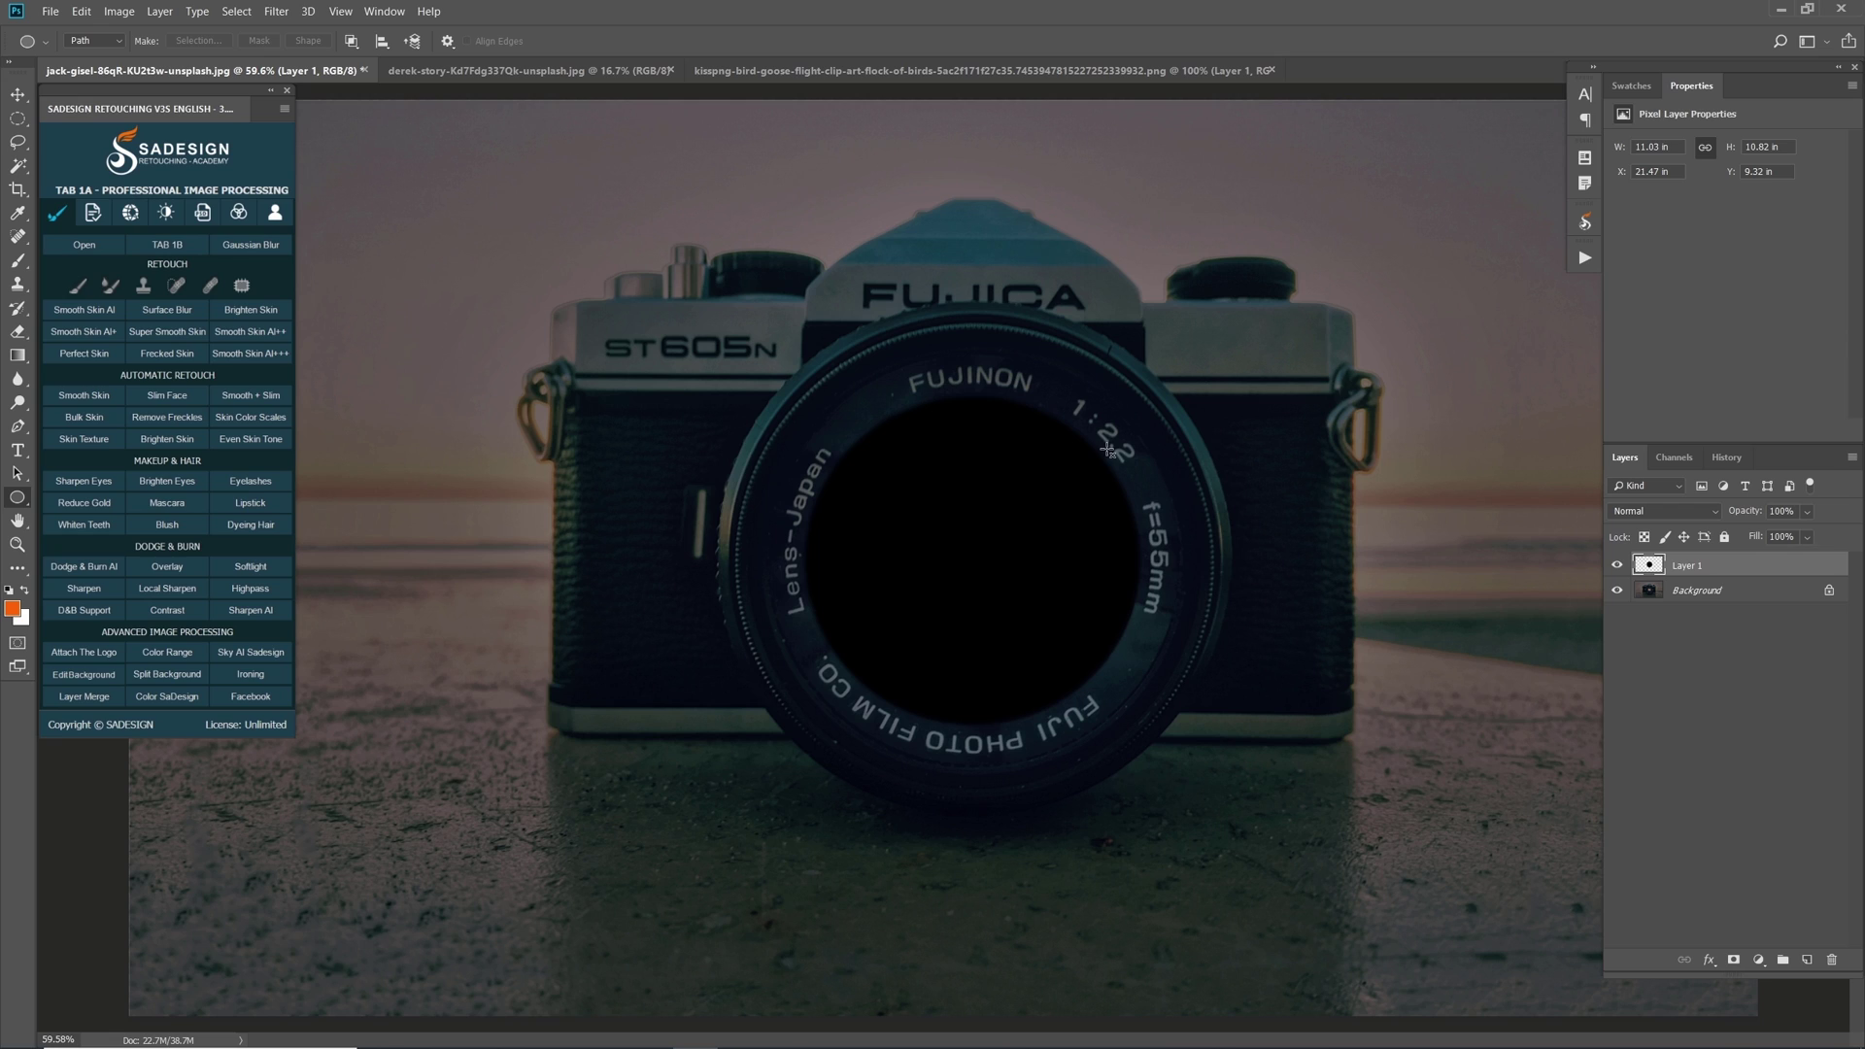
left_click(530, 71)
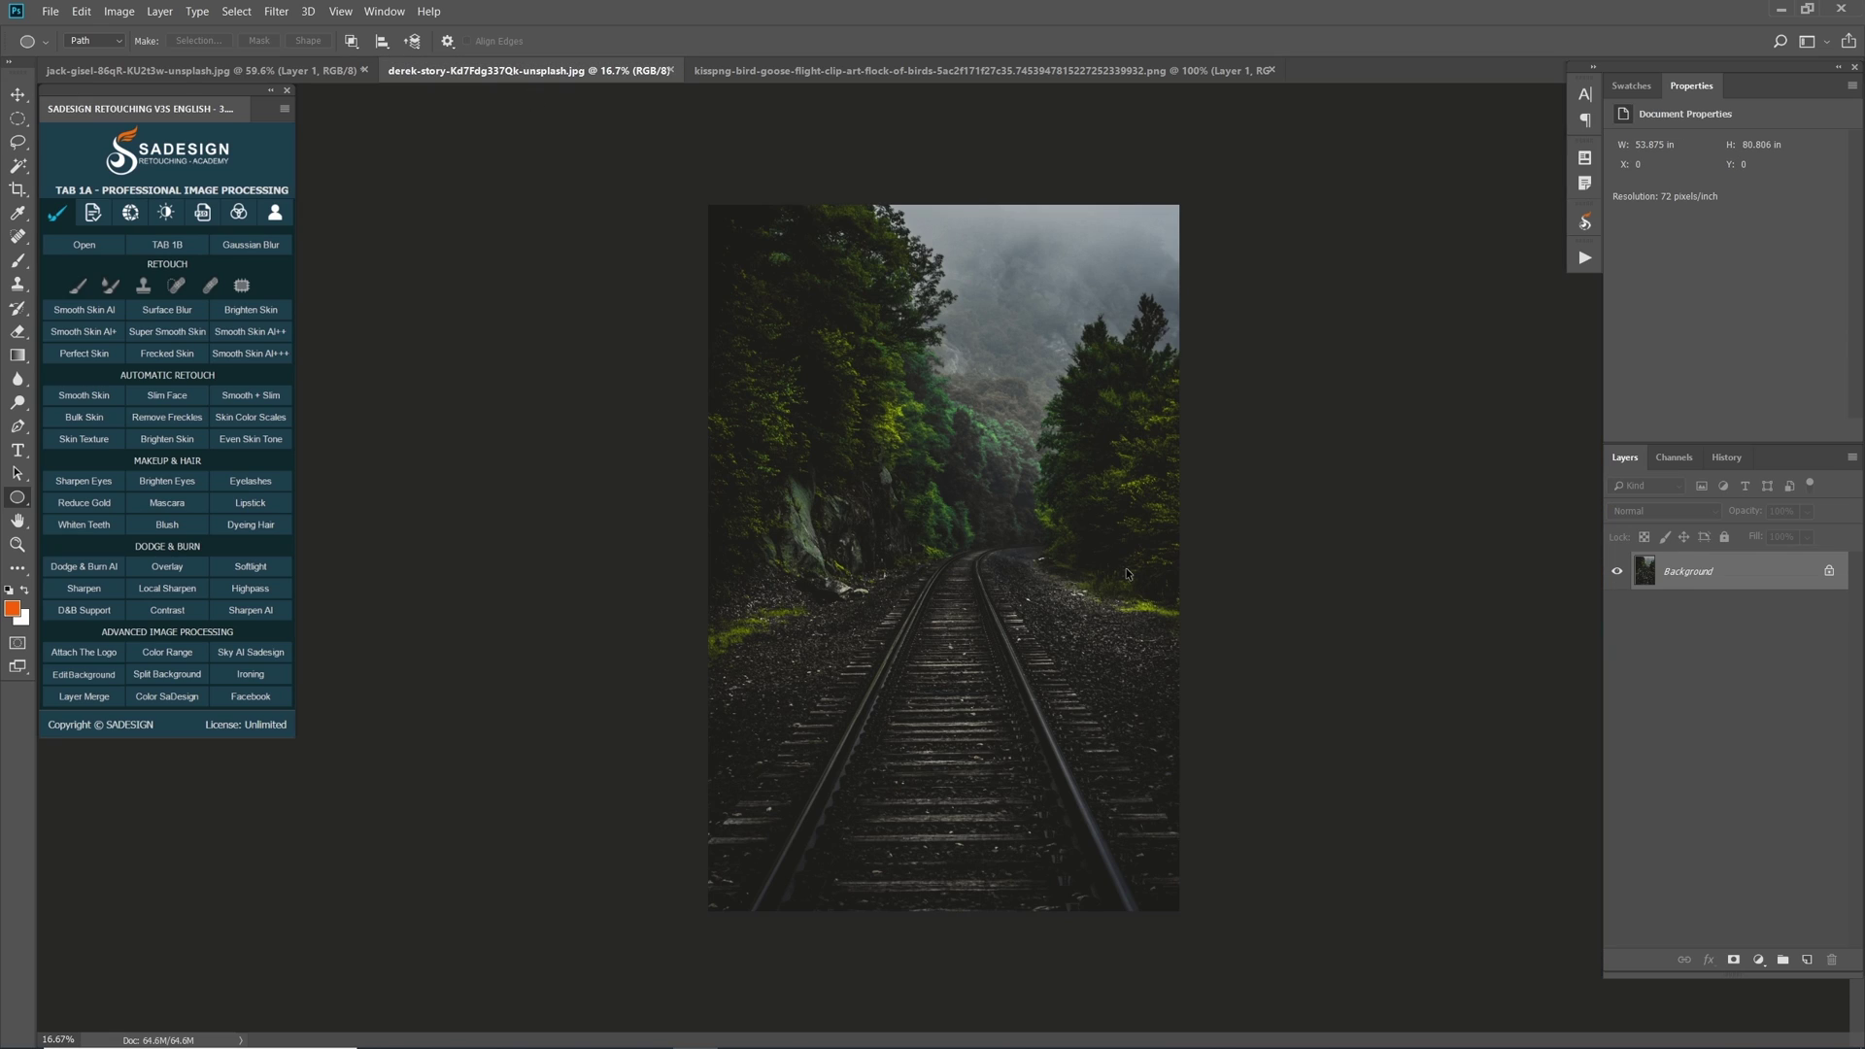
key("ctrl+a")
left_click(298, 74)
key("ctrl+v")
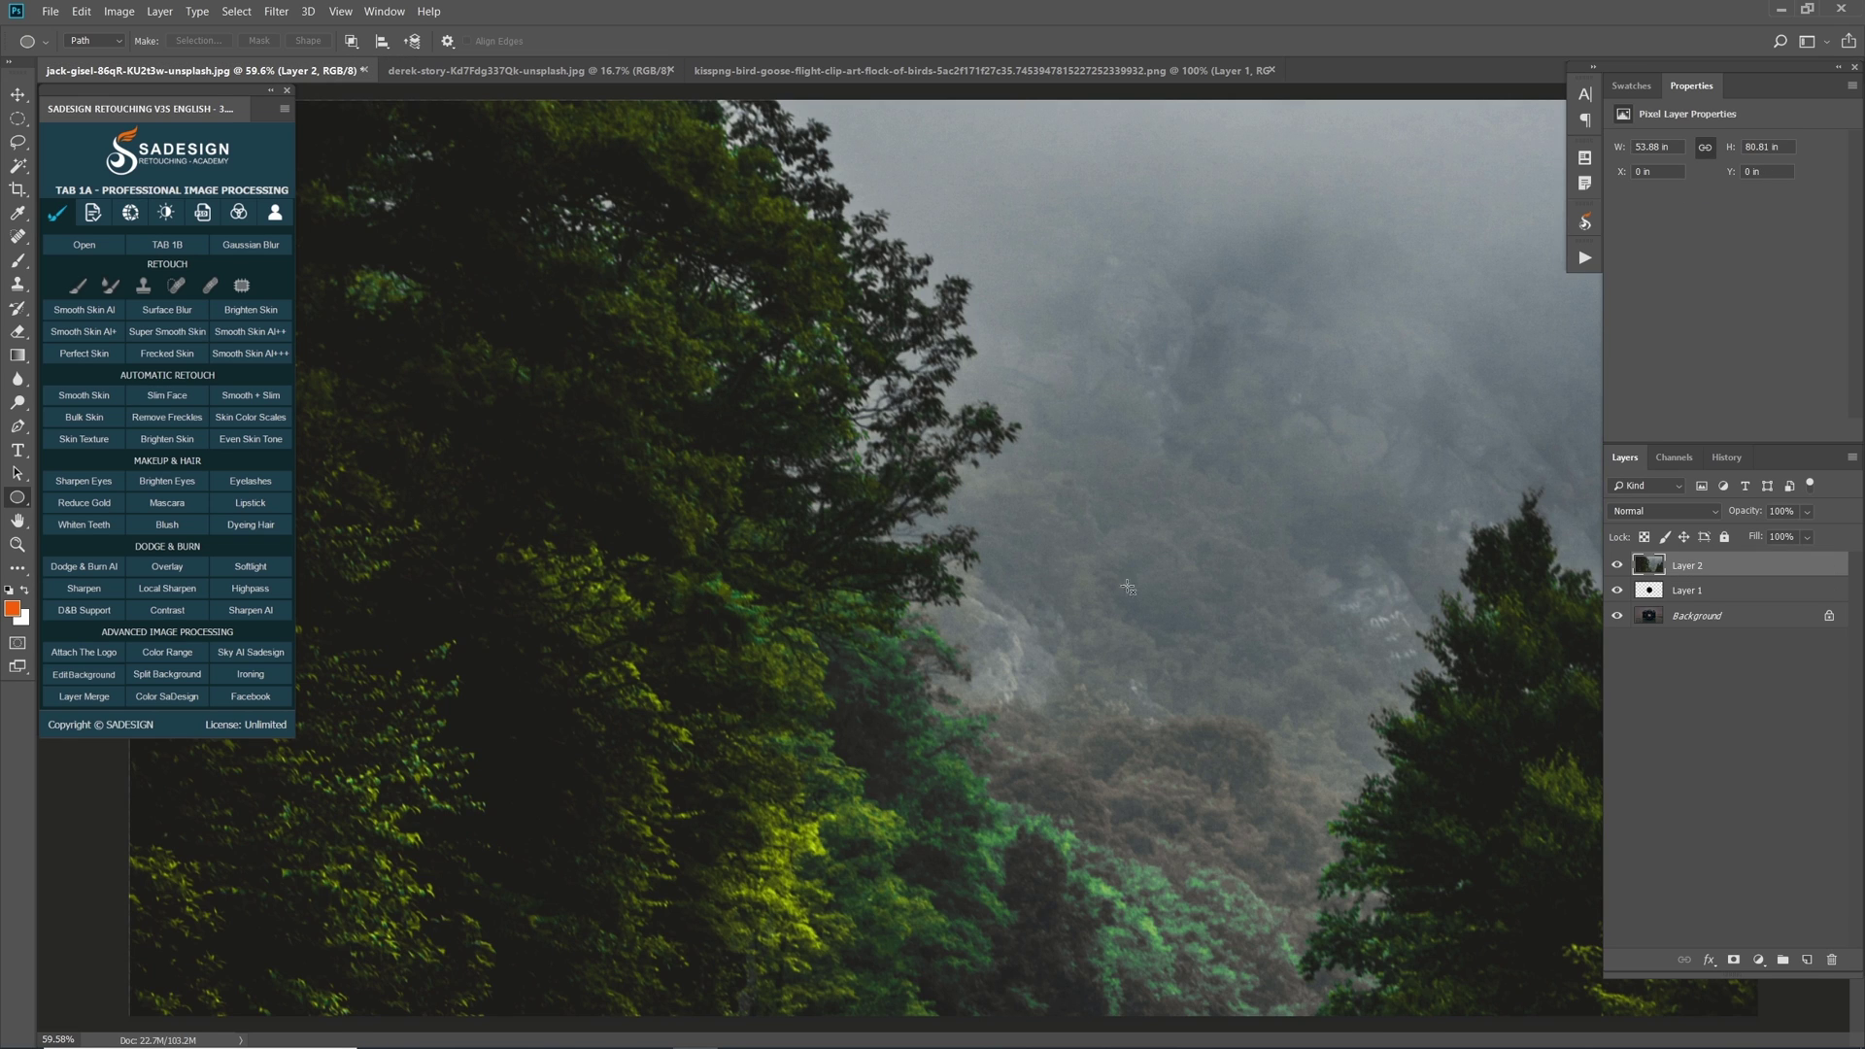
- At 50% opacity, move Layer 2 up so the tracks meet the lens, then restore 100% opacity
left_click(1792, 511)
type("50")
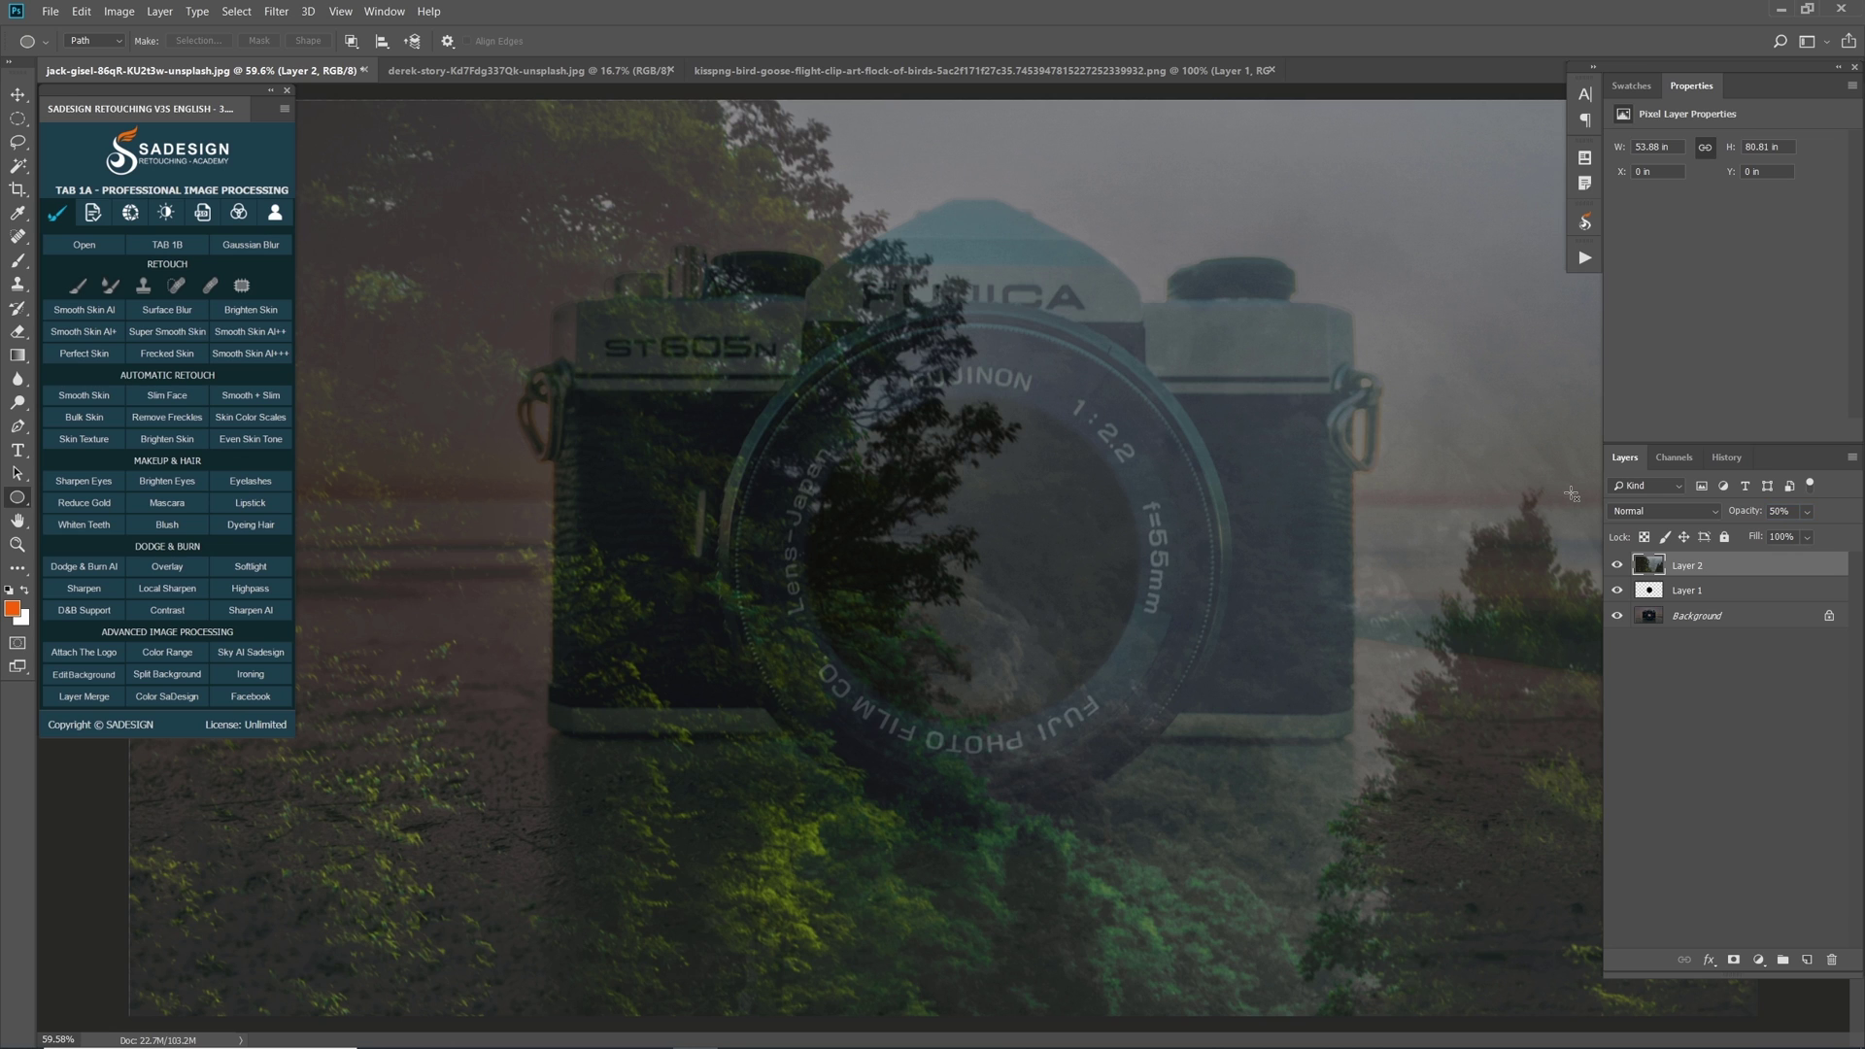
scroll(827, 493, "down", 4)
key("ctrl+t")
left_click_drag(1056, 714, 1031, 330)
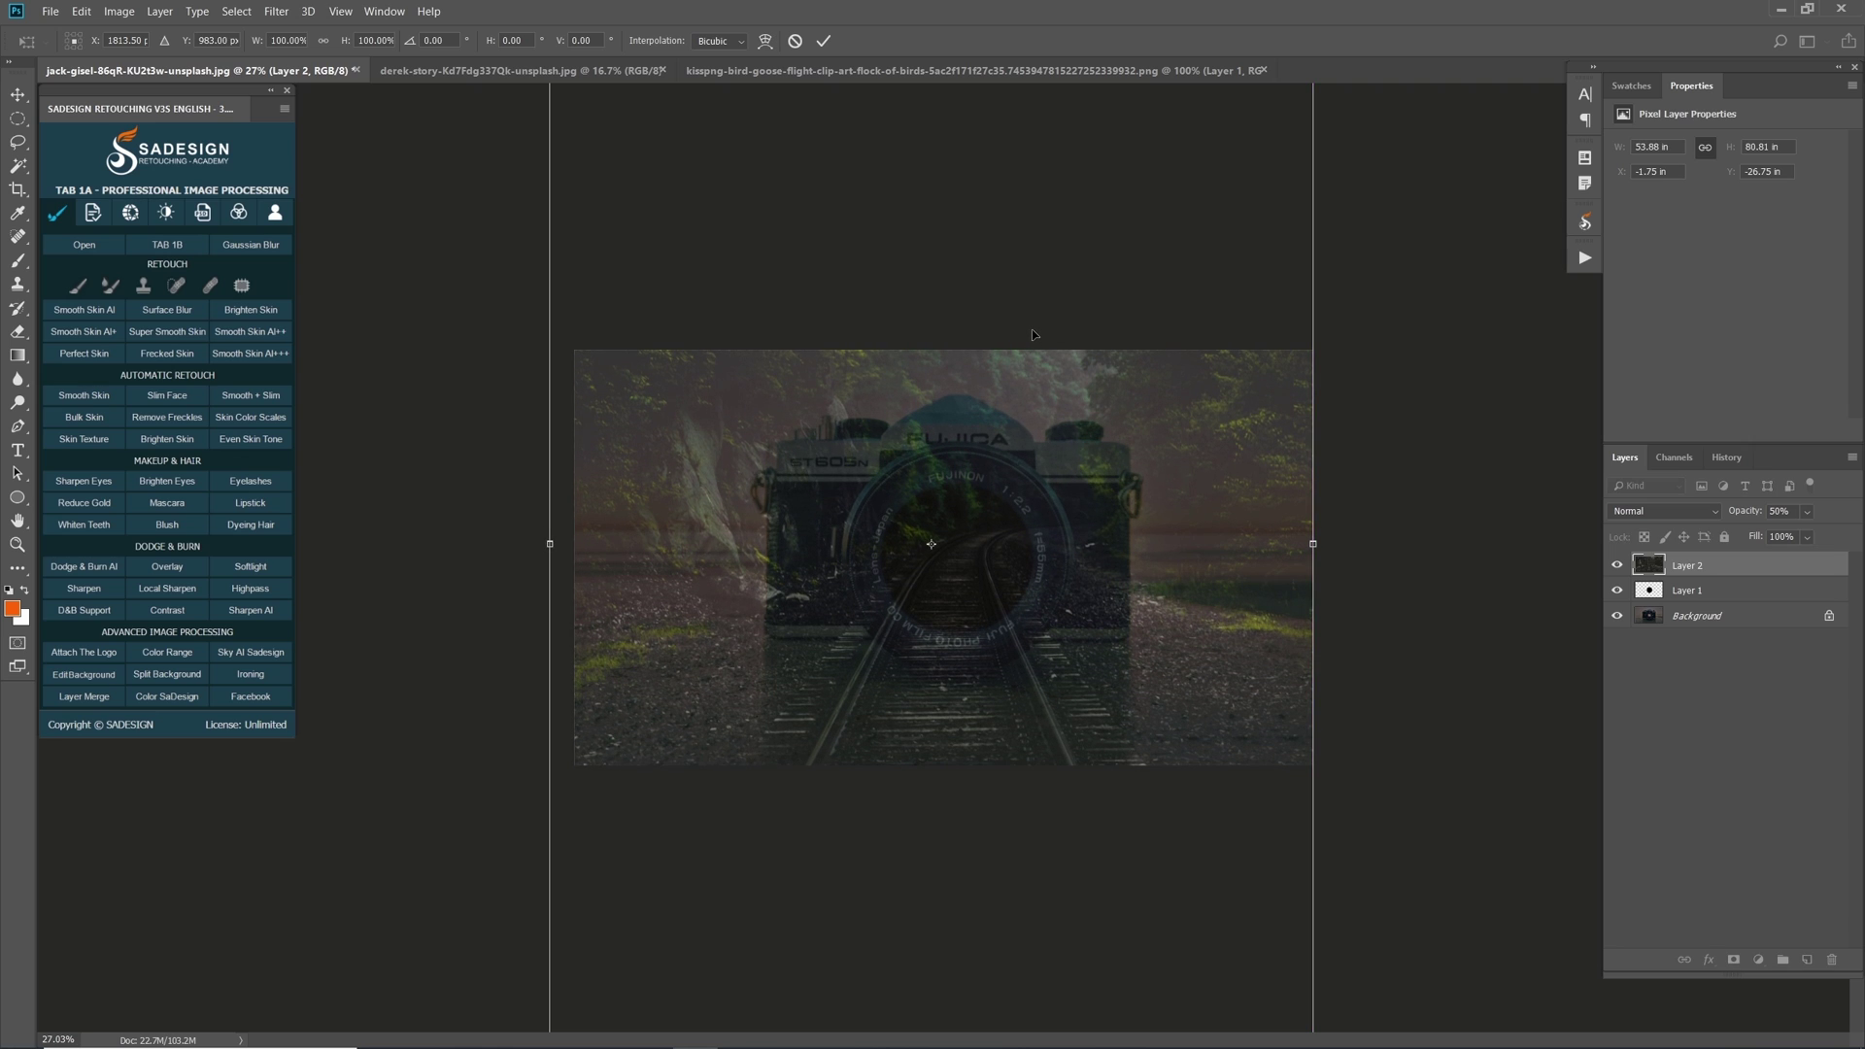
key("Return")
scroll(934, 494, "up", 5)
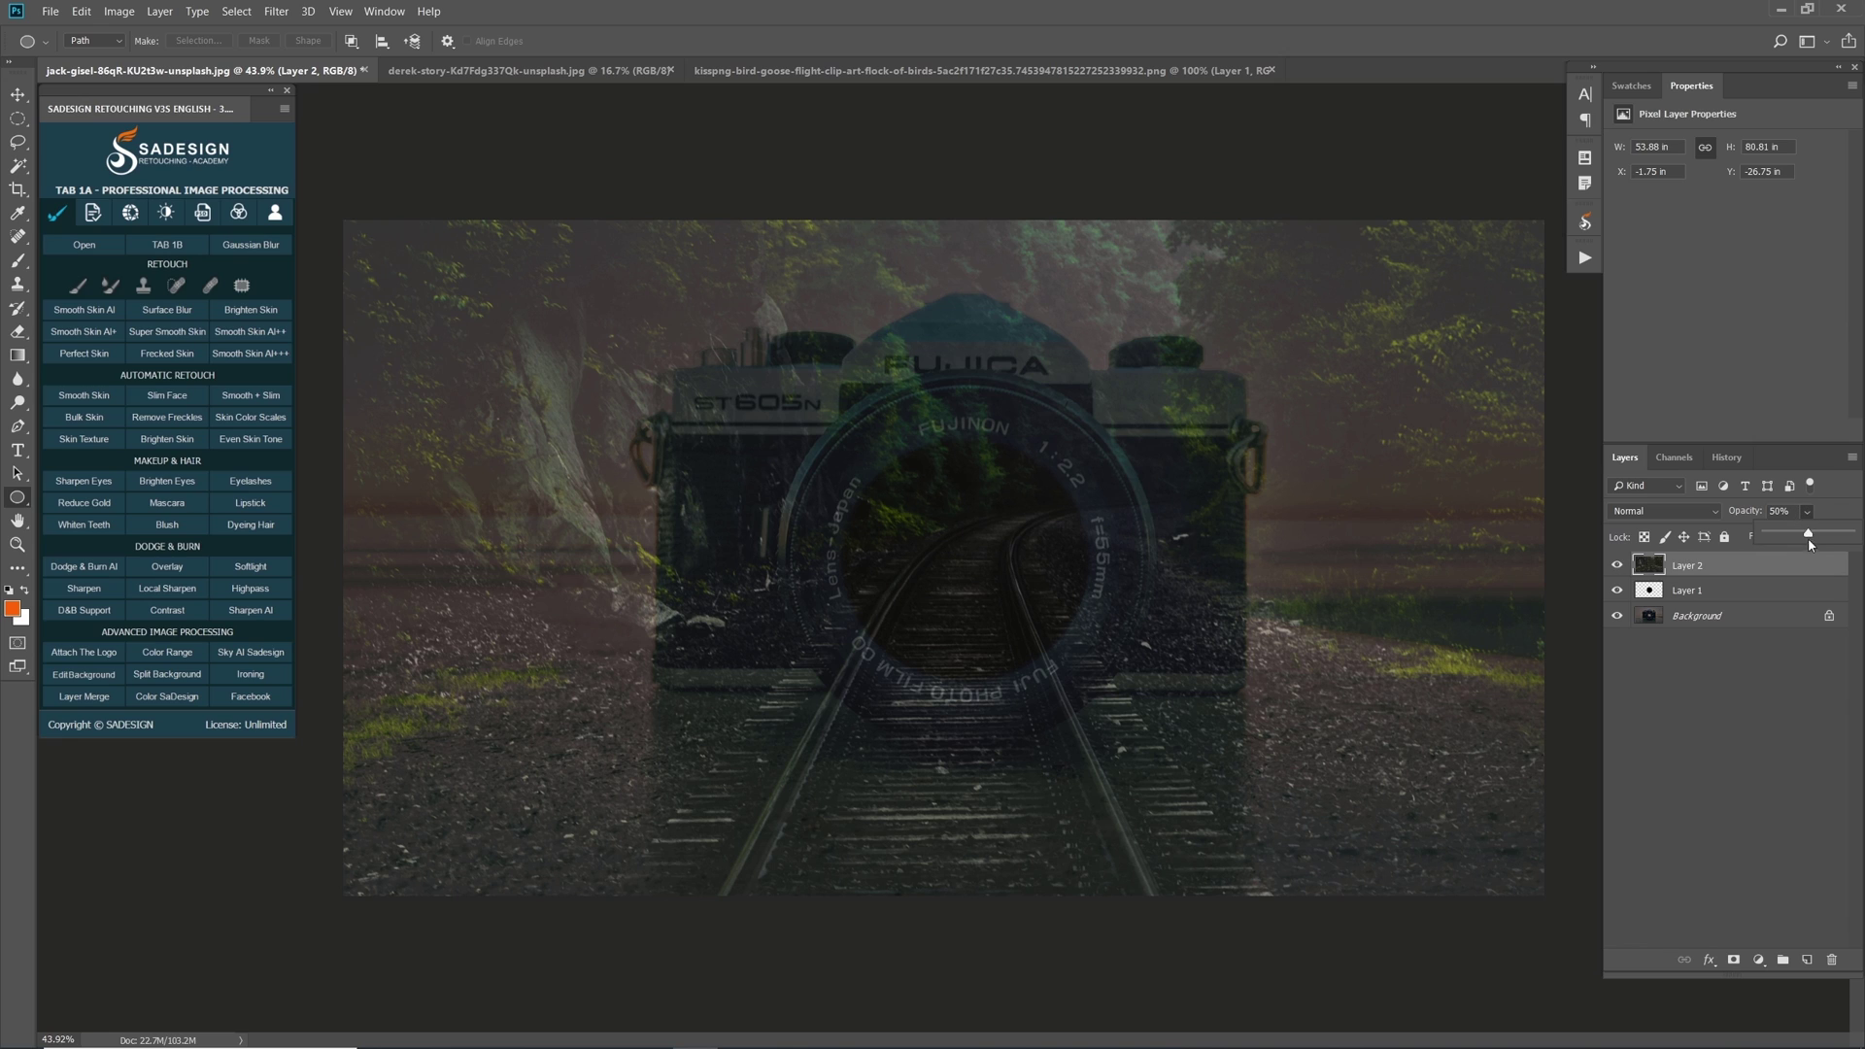
left_click_drag(1808, 538, 1853, 538)
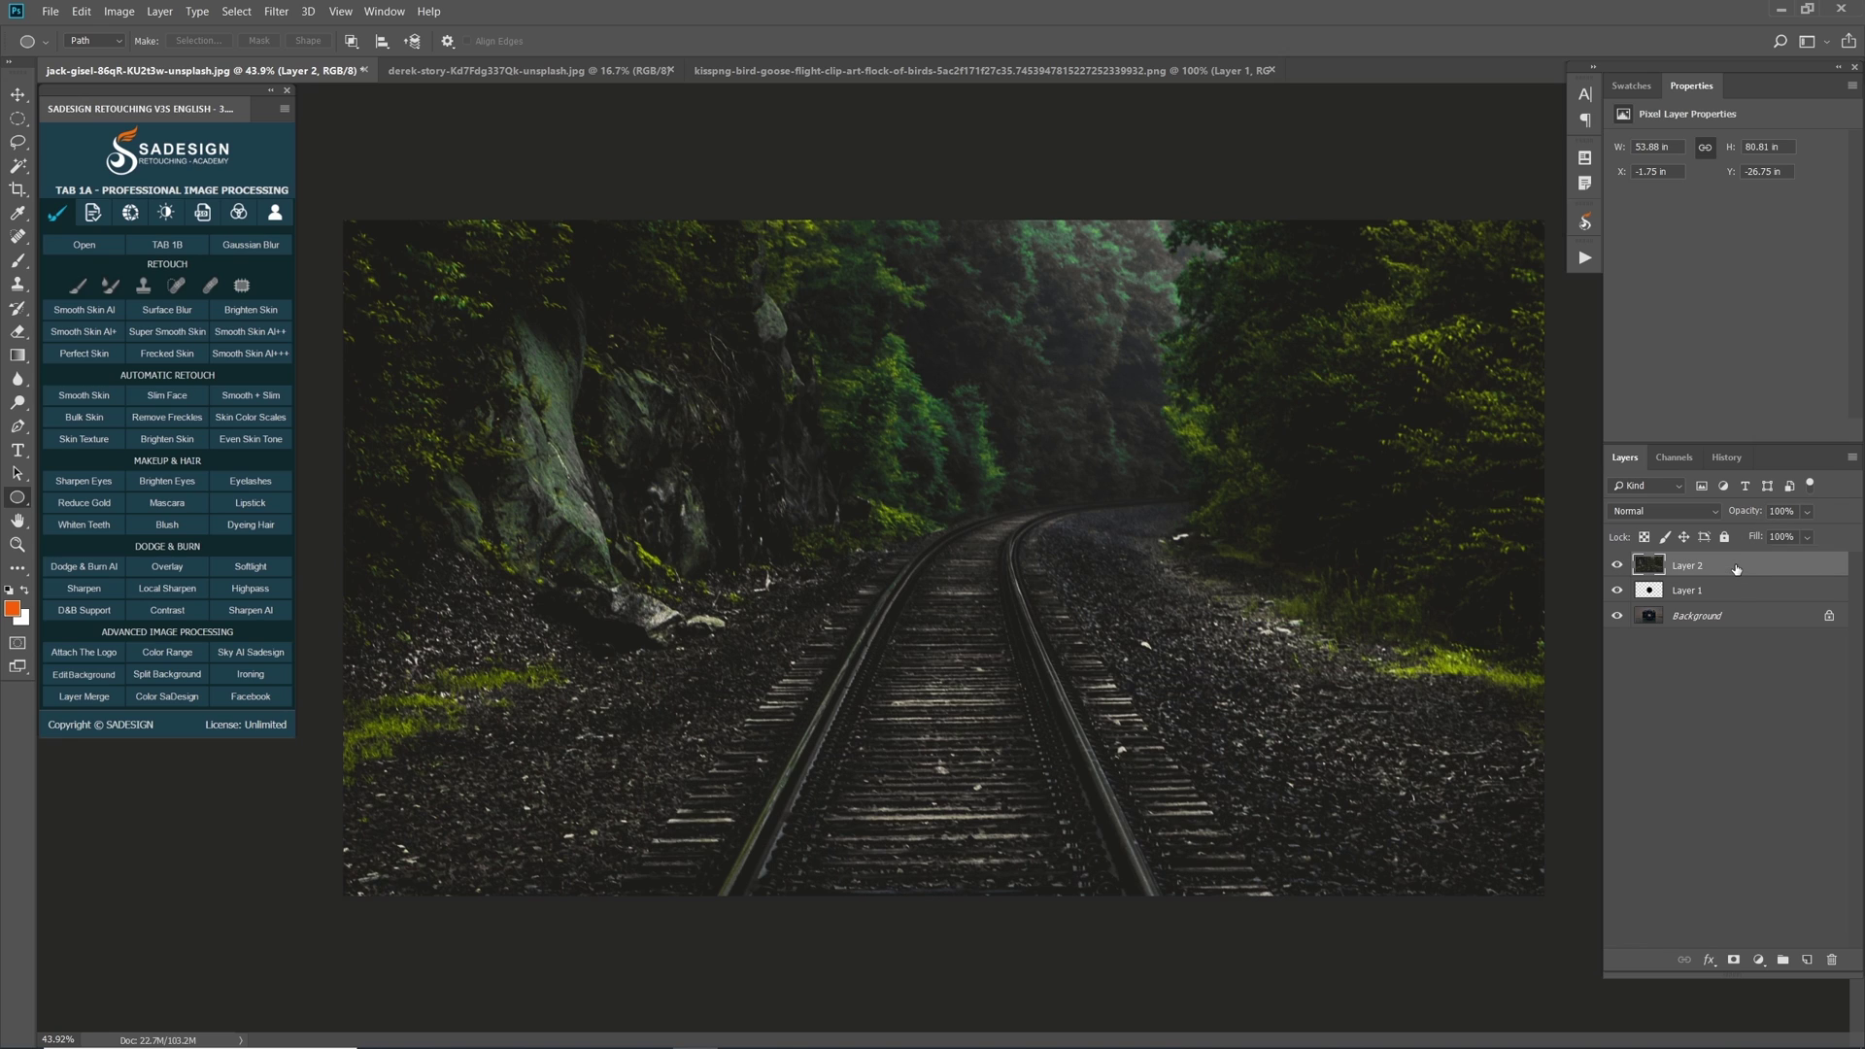
- Duplicate Layer 2 with a black-masked copy, and mask Layer 2 to Layer 1's lens circle
key("ctrl+j")
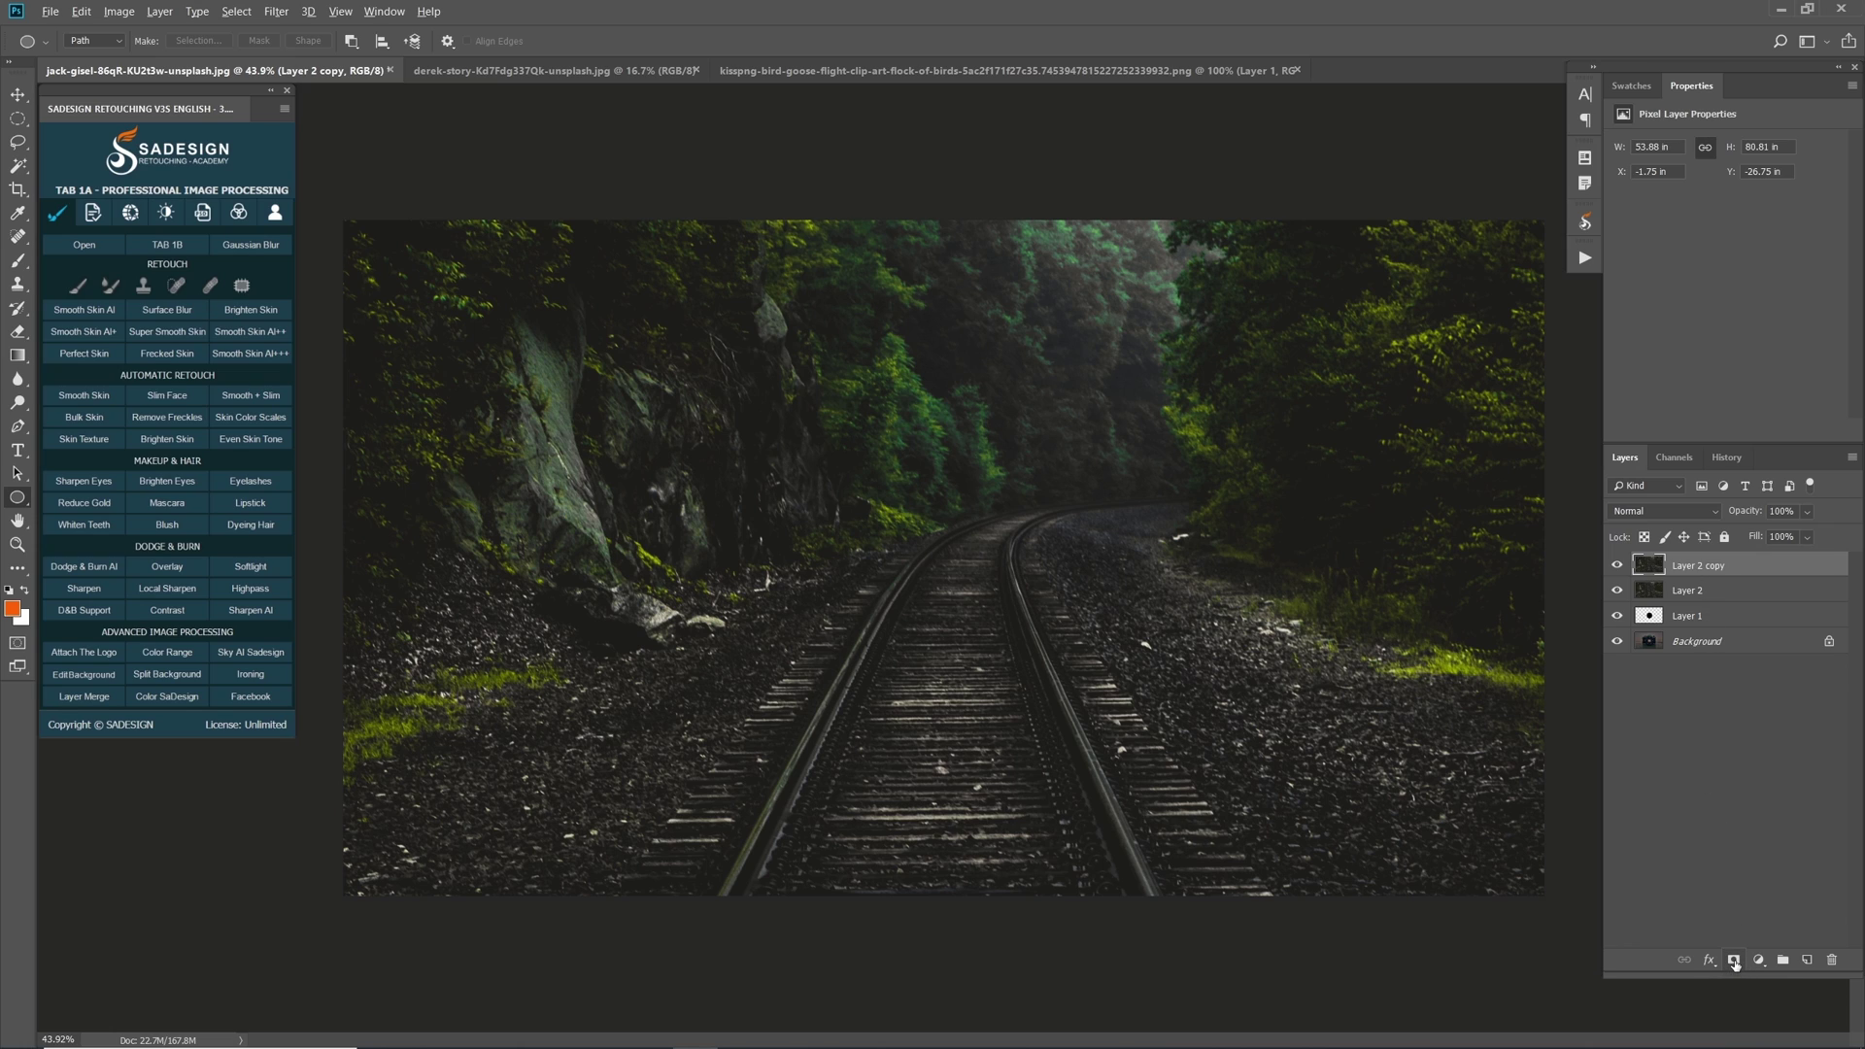
left_click(1733, 960, "alt")
left_click(1672, 594)
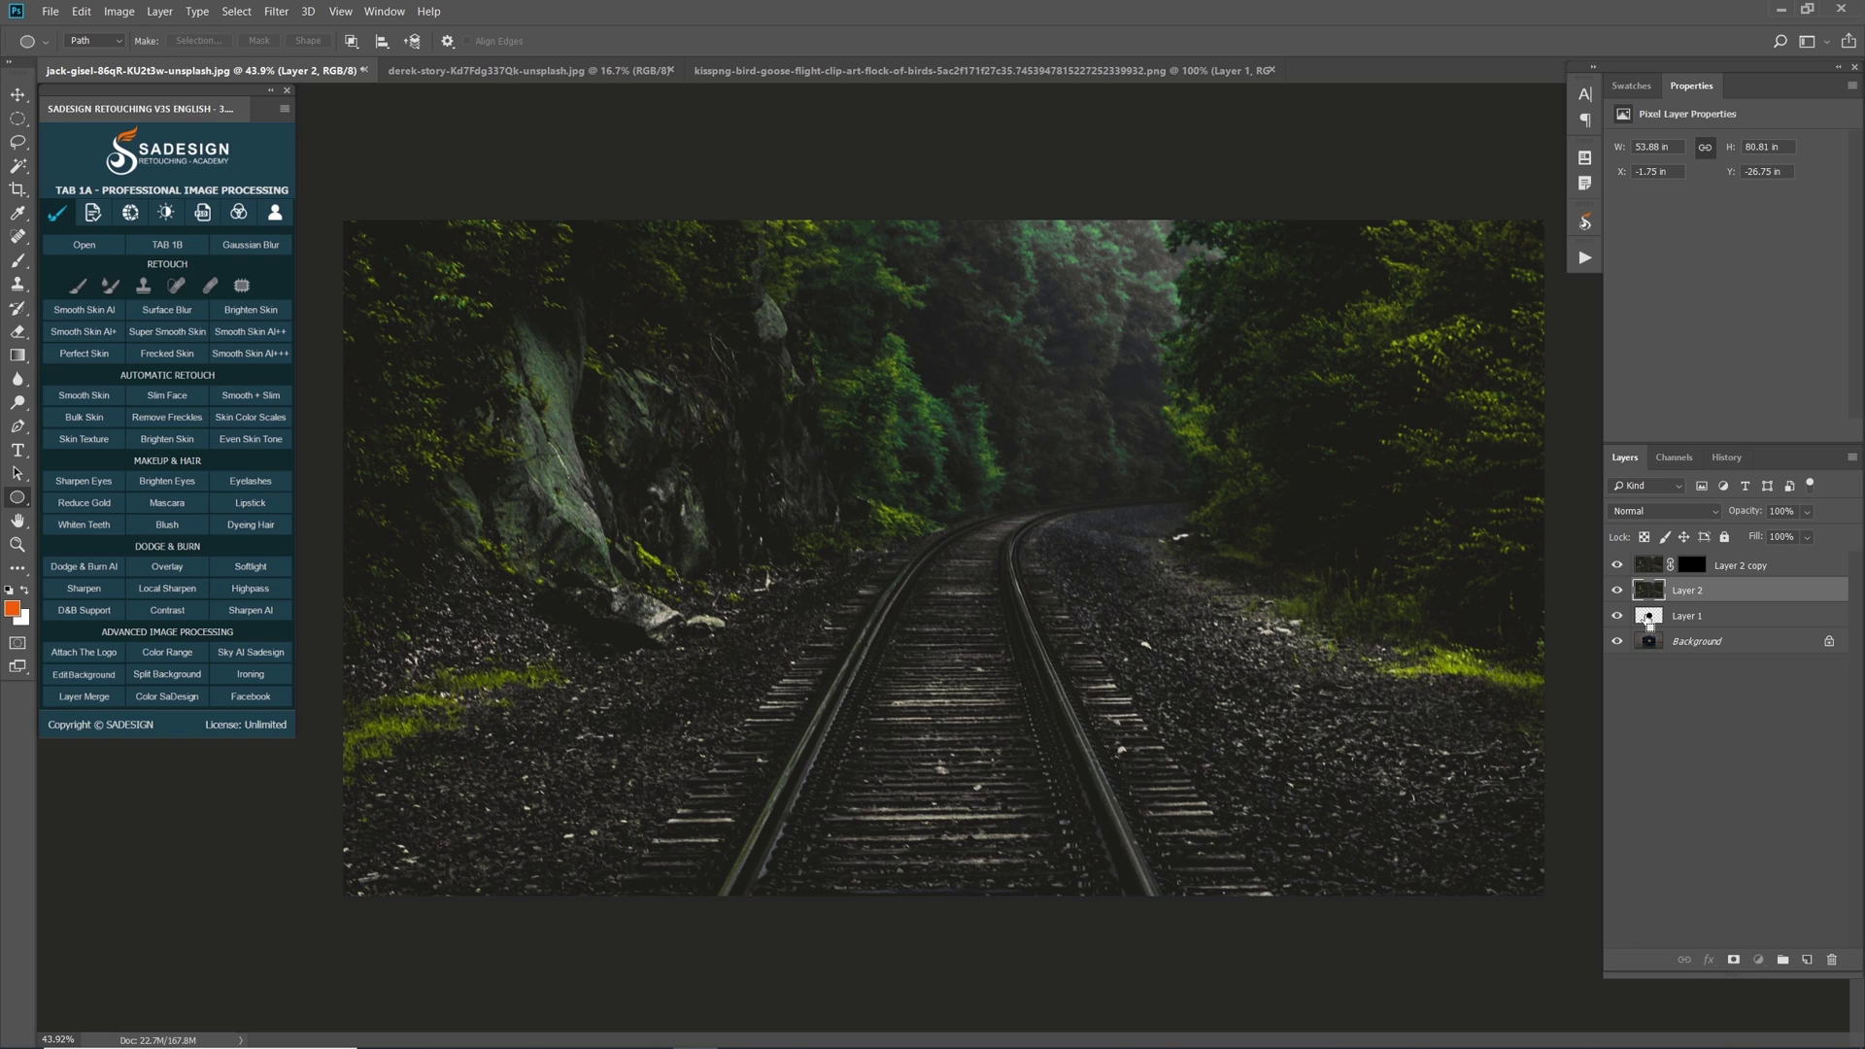
left_click(1648, 621, "ctrl")
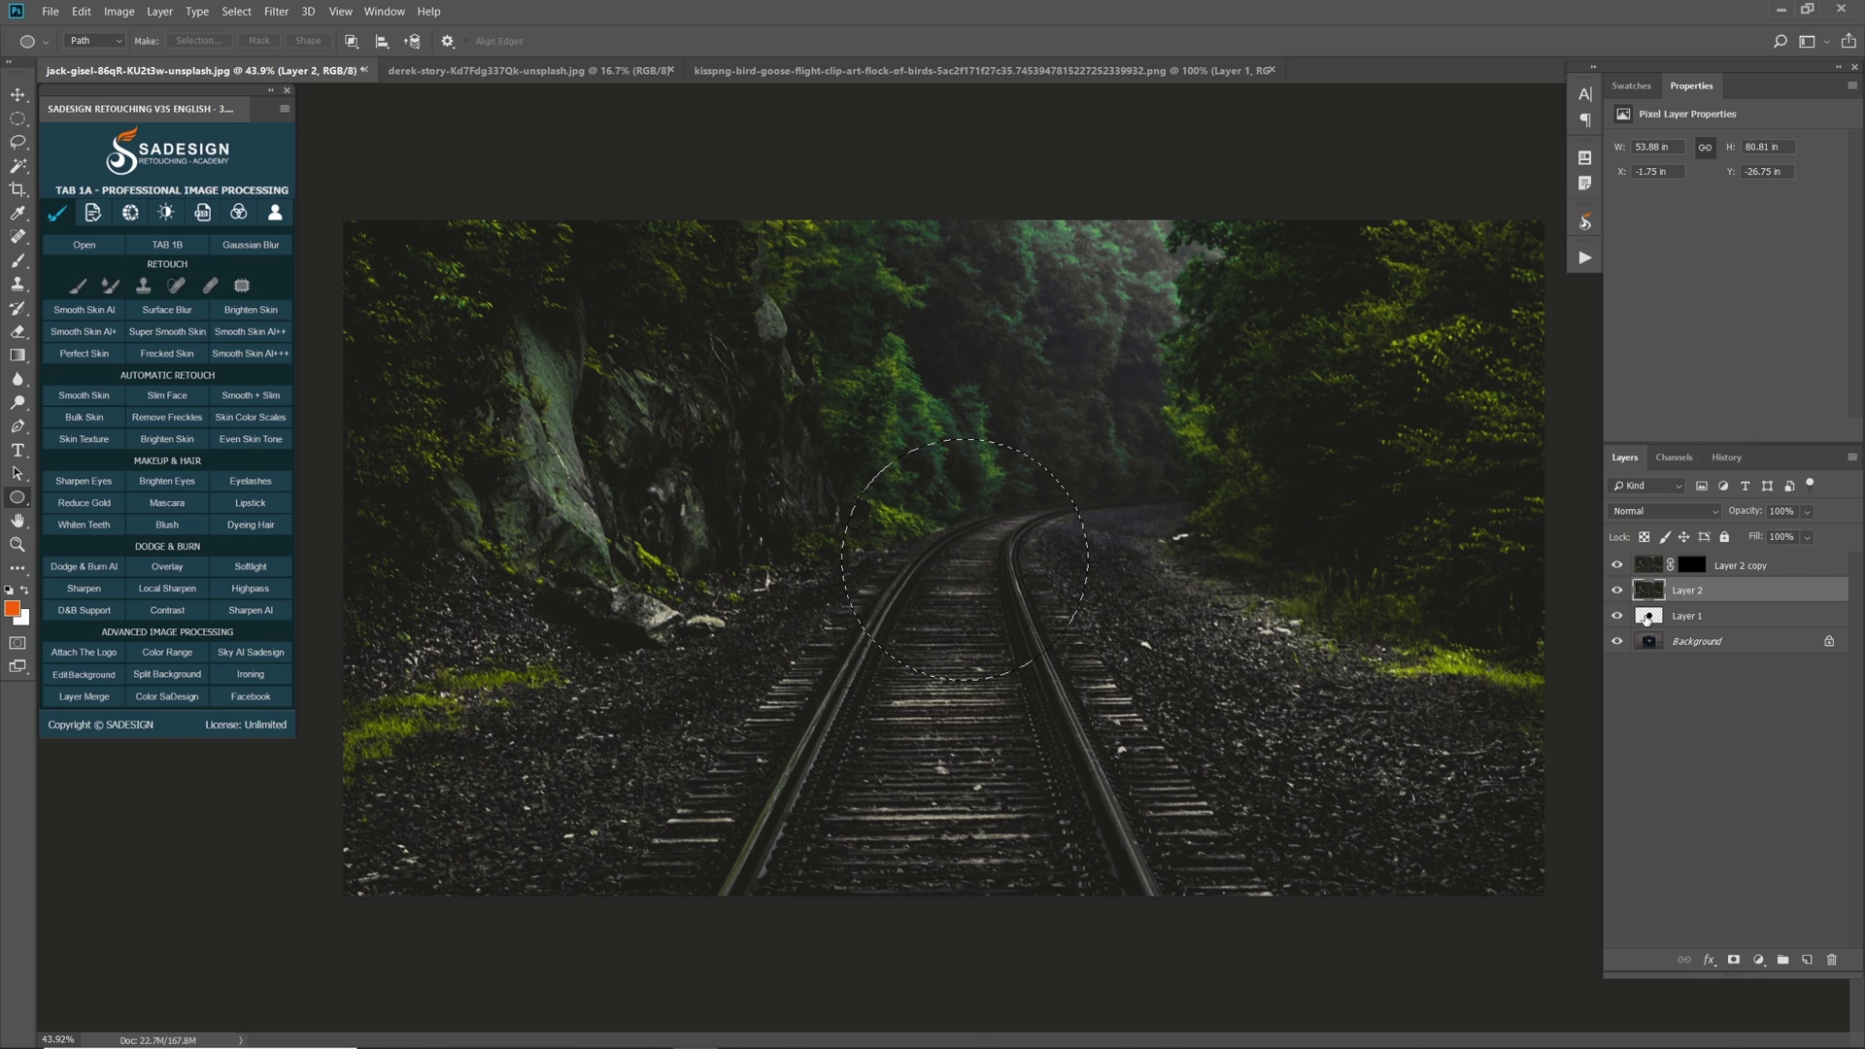
left_click(1732, 960)
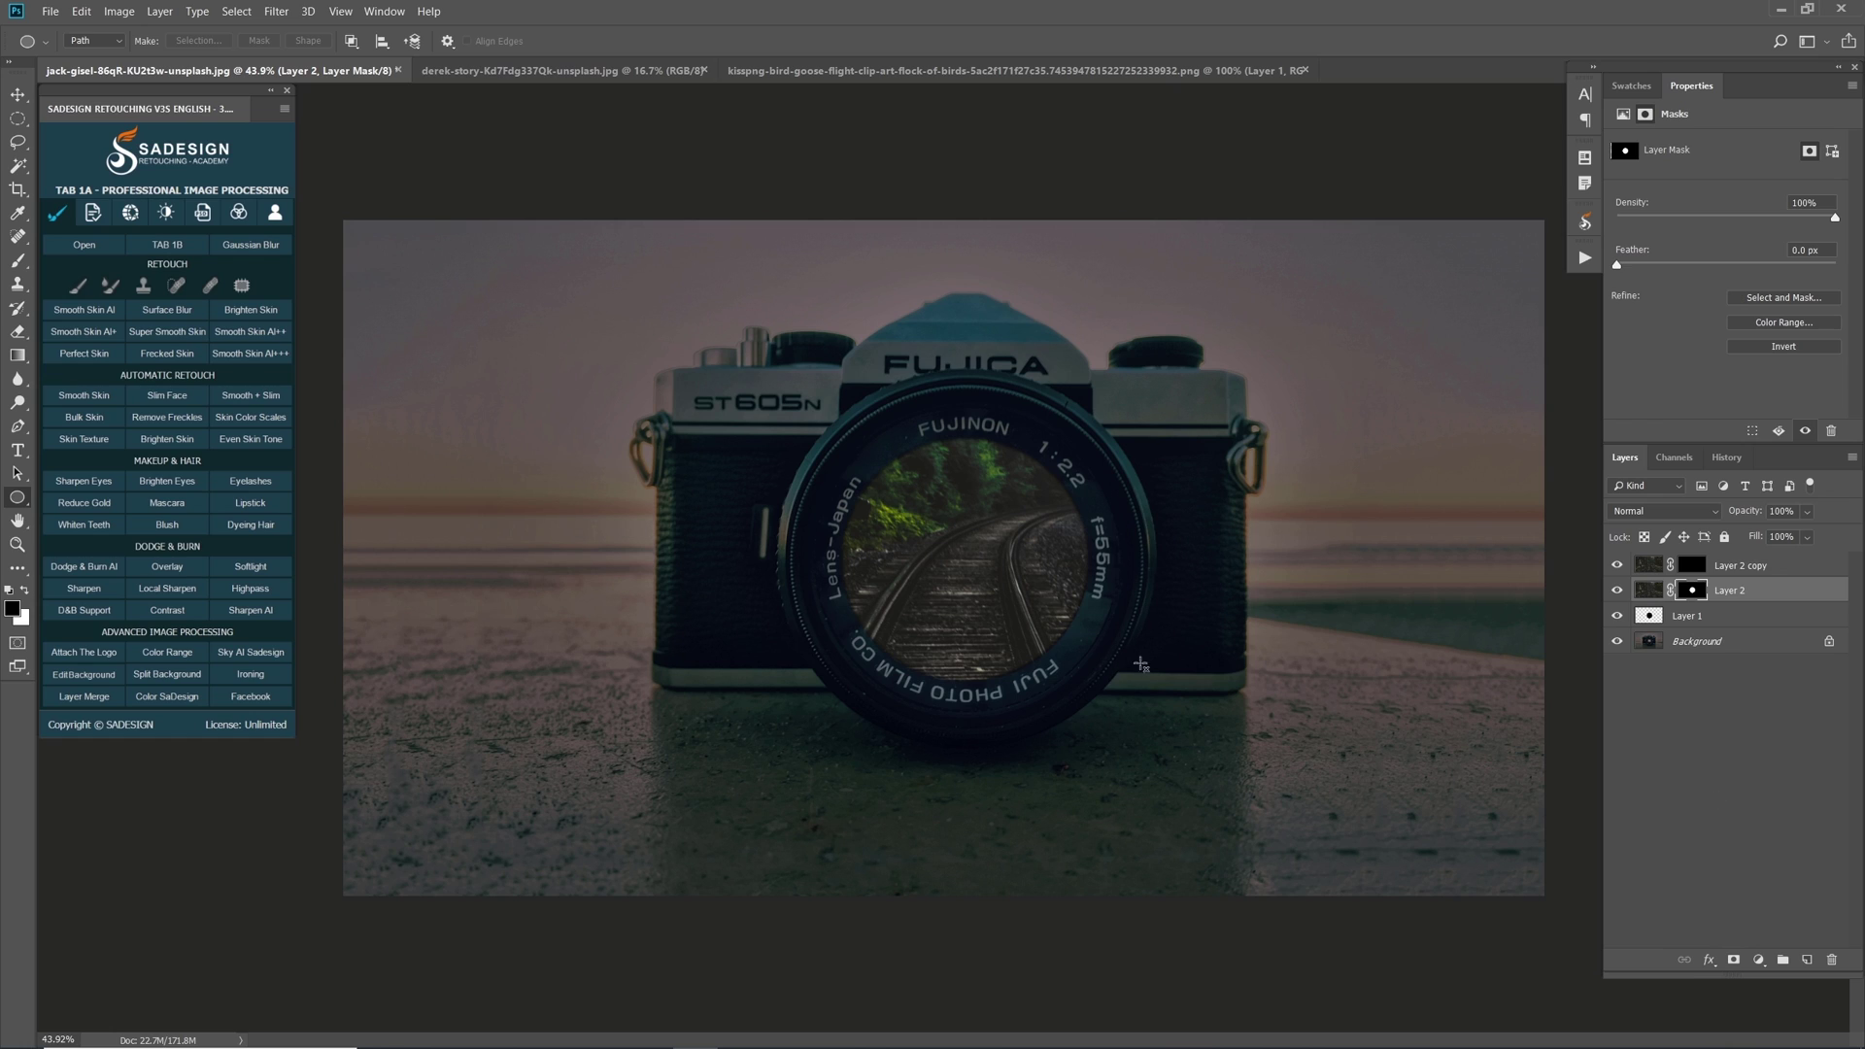
- On Layer 2 copy's mask, outline a wedge from the lens to the bottom edge with the Polygonal Lasso
left_click(1694, 571)
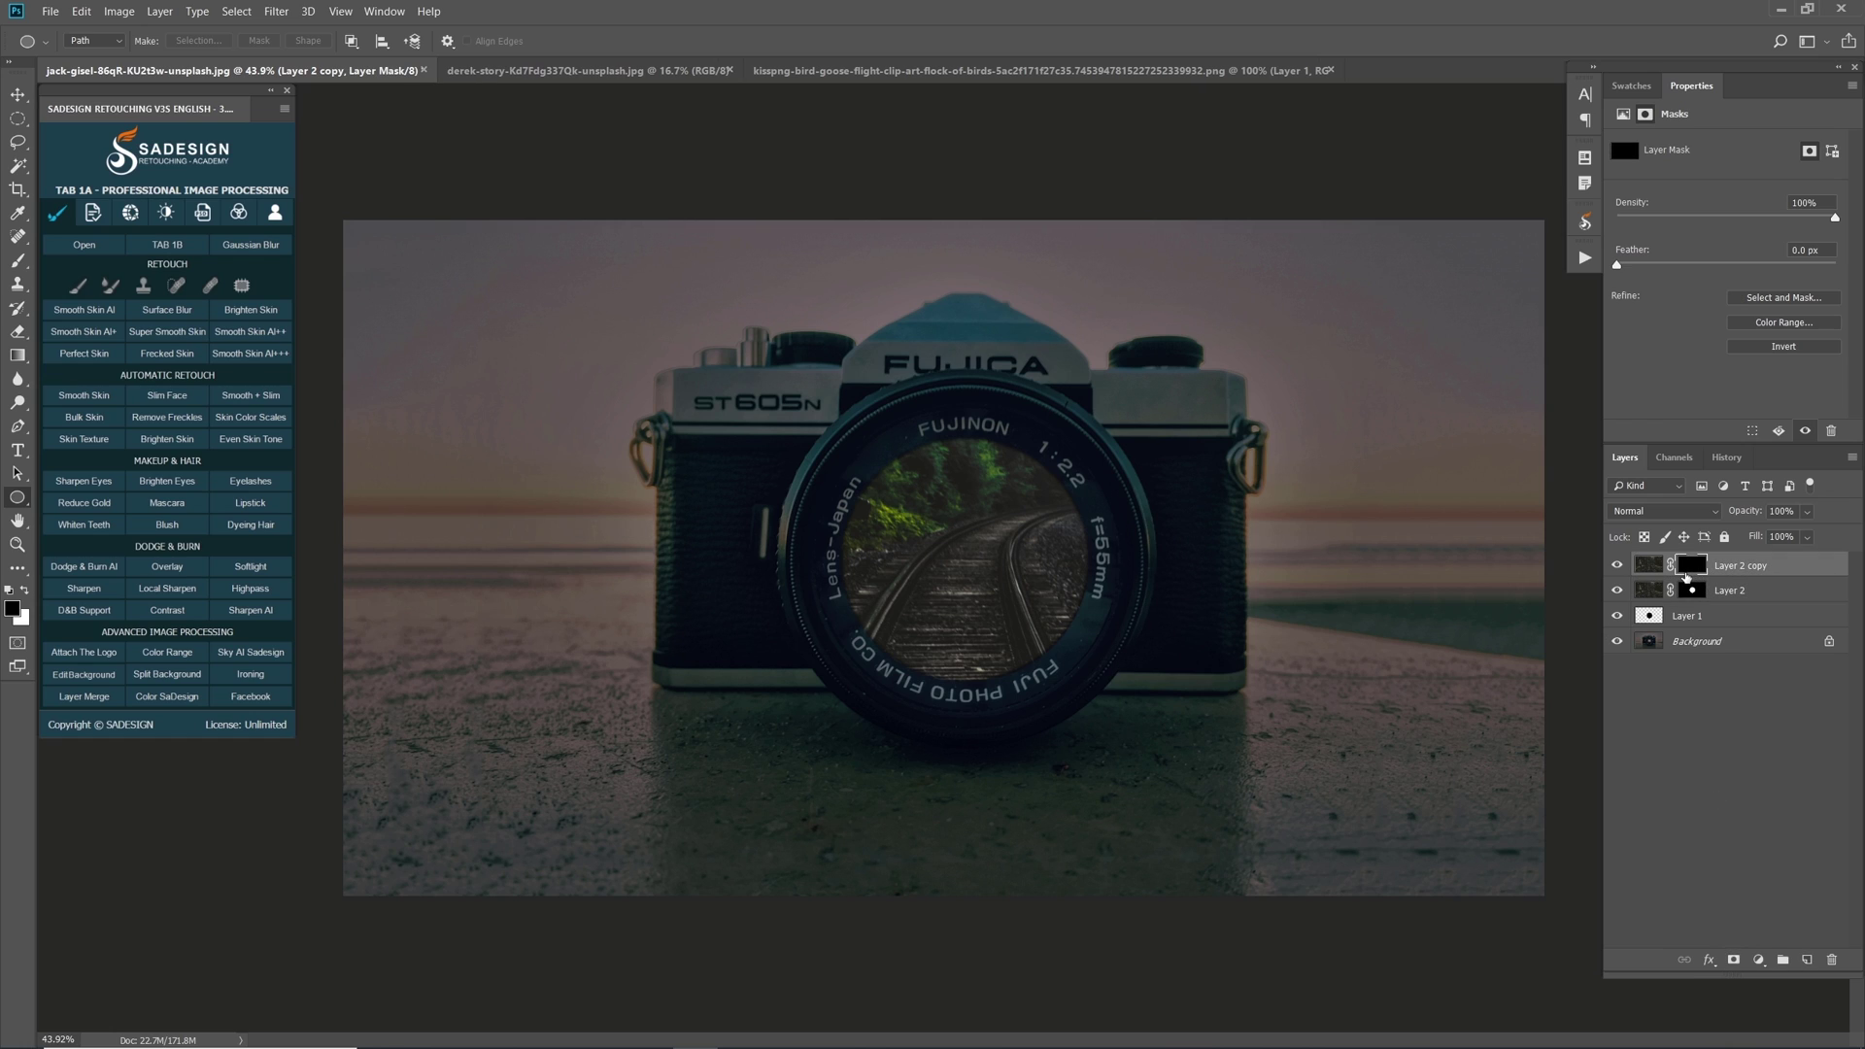
key("l")
right_click(17, 143)
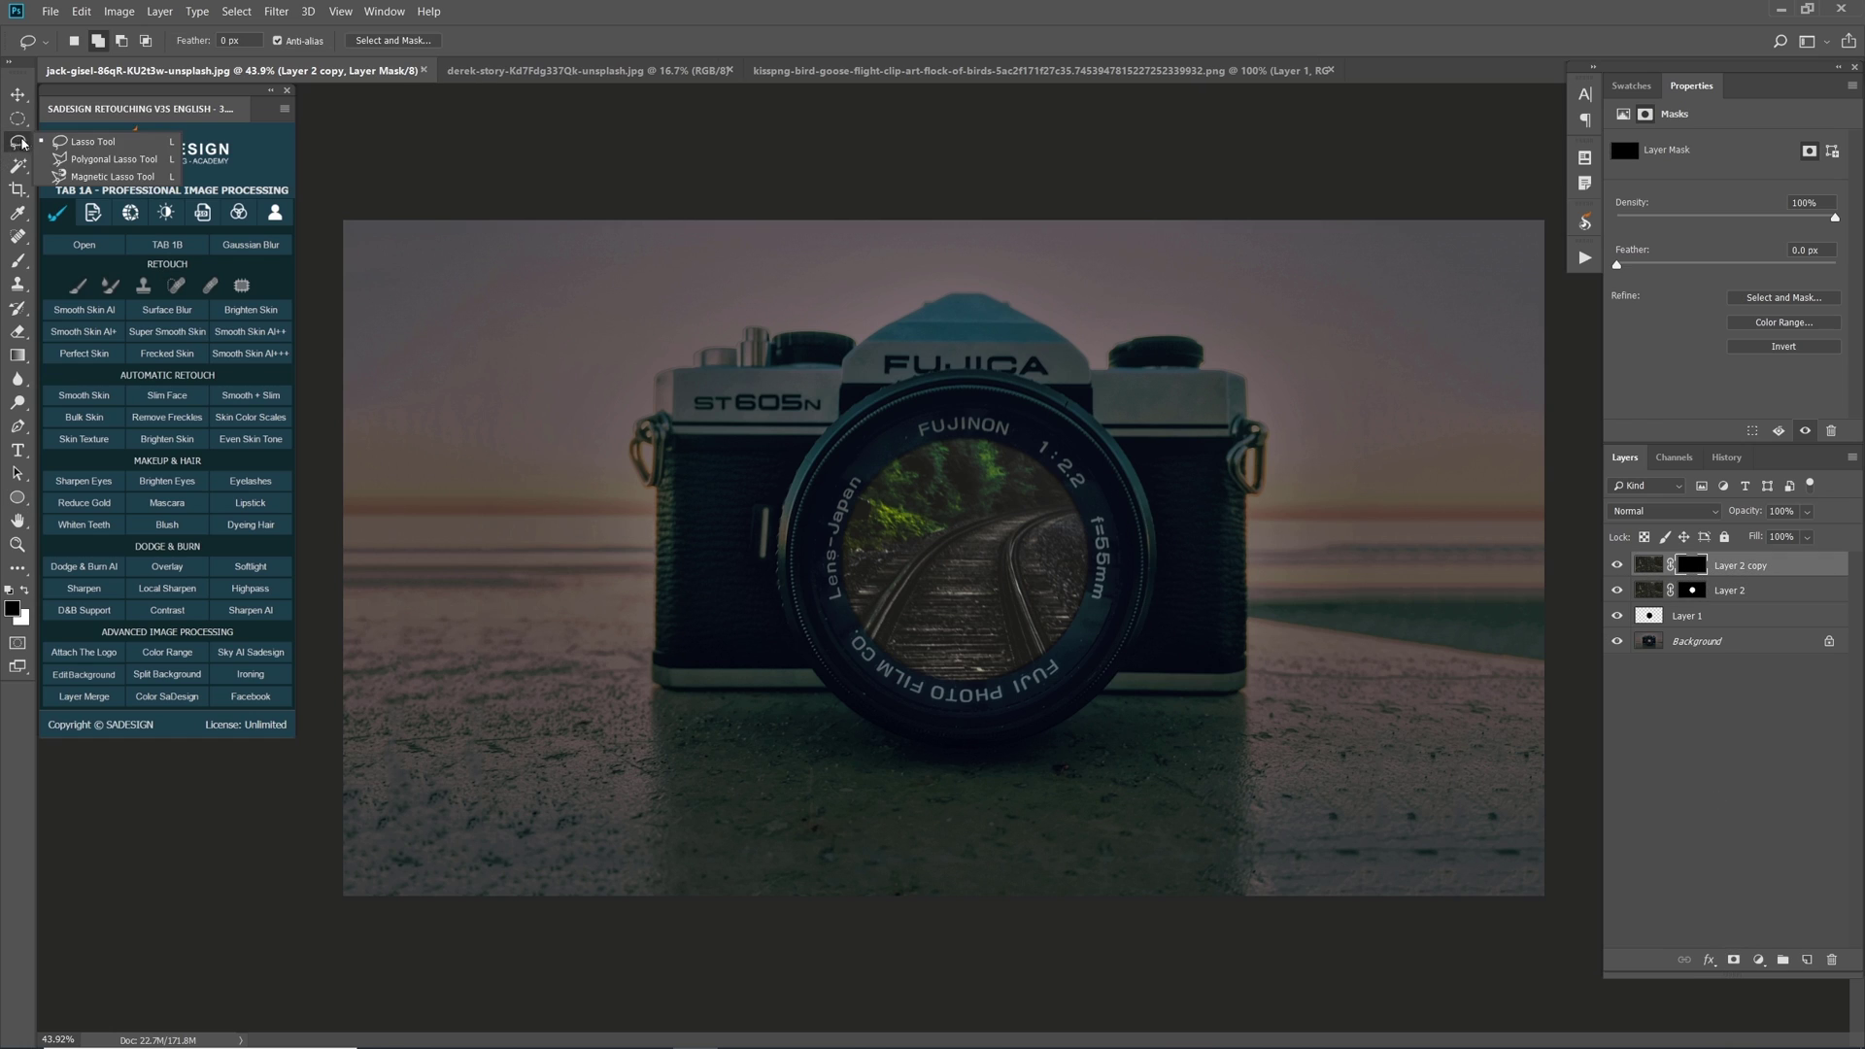
left_click(87, 160)
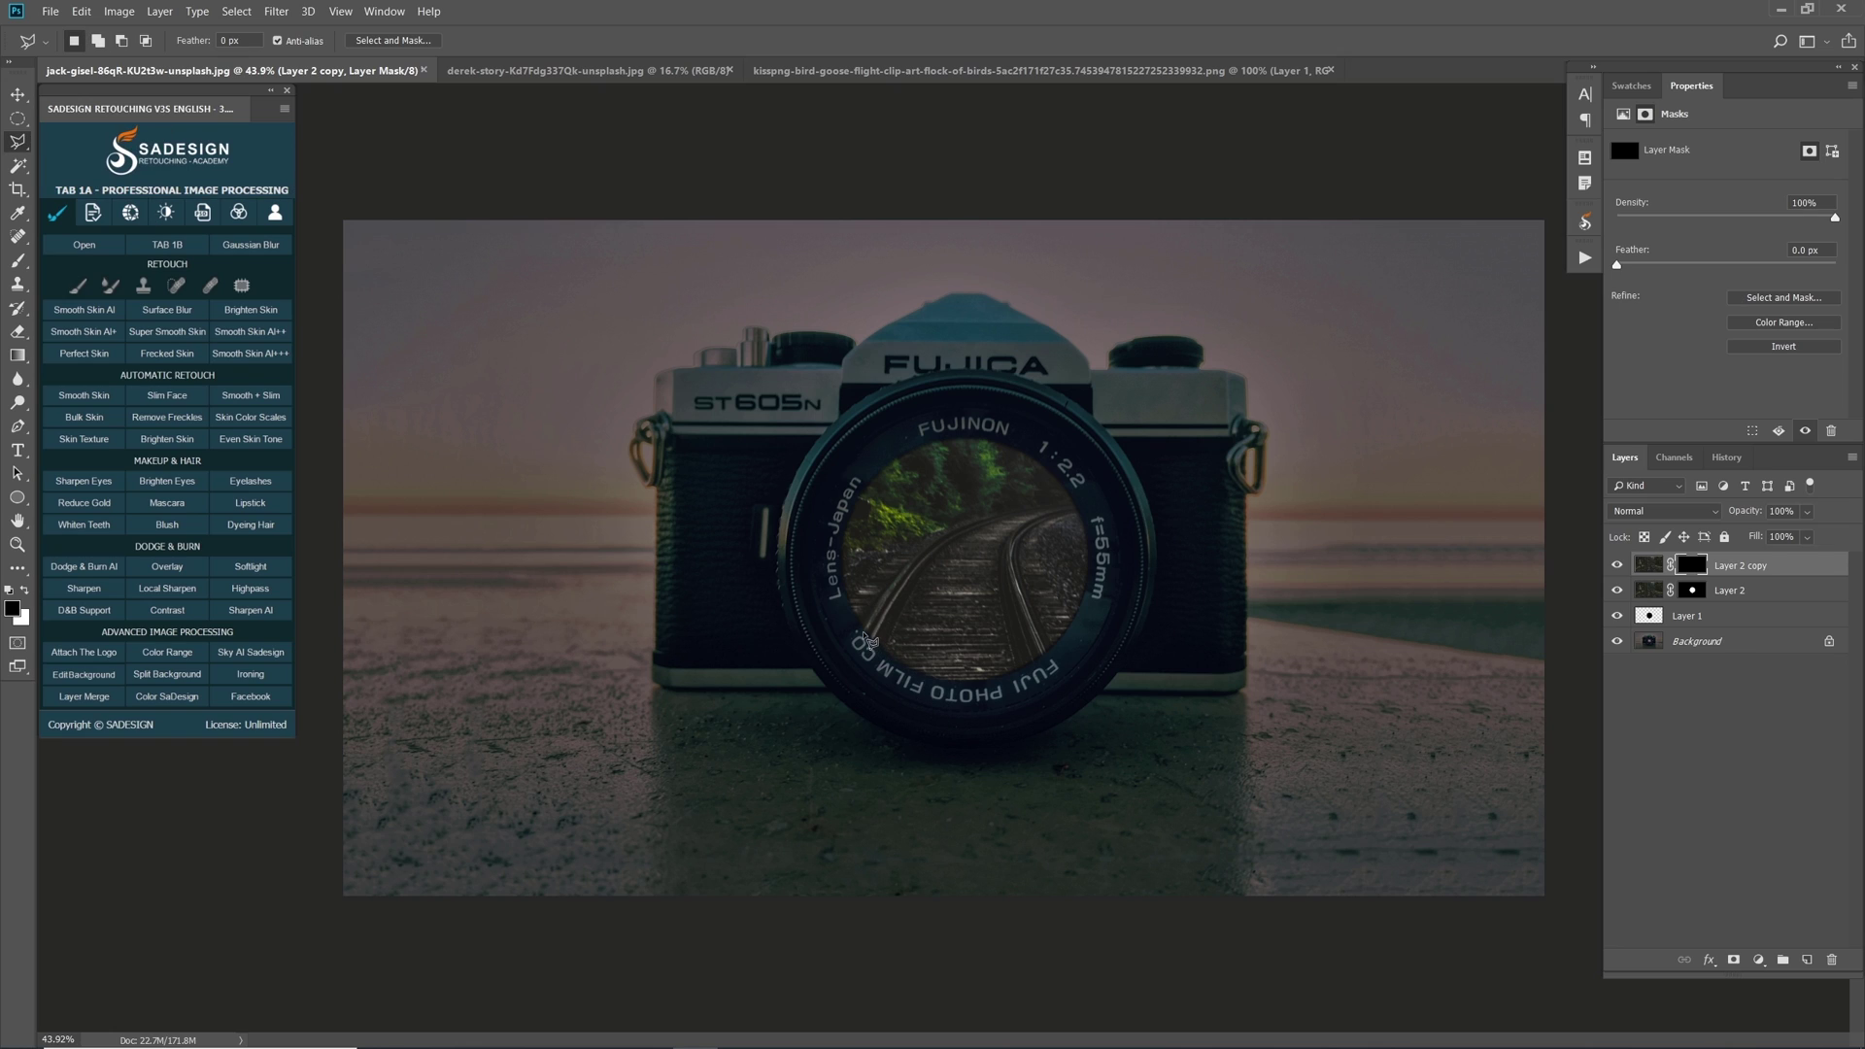
left_click(864, 633)
left_click(746, 959)
left_click(981, 966)
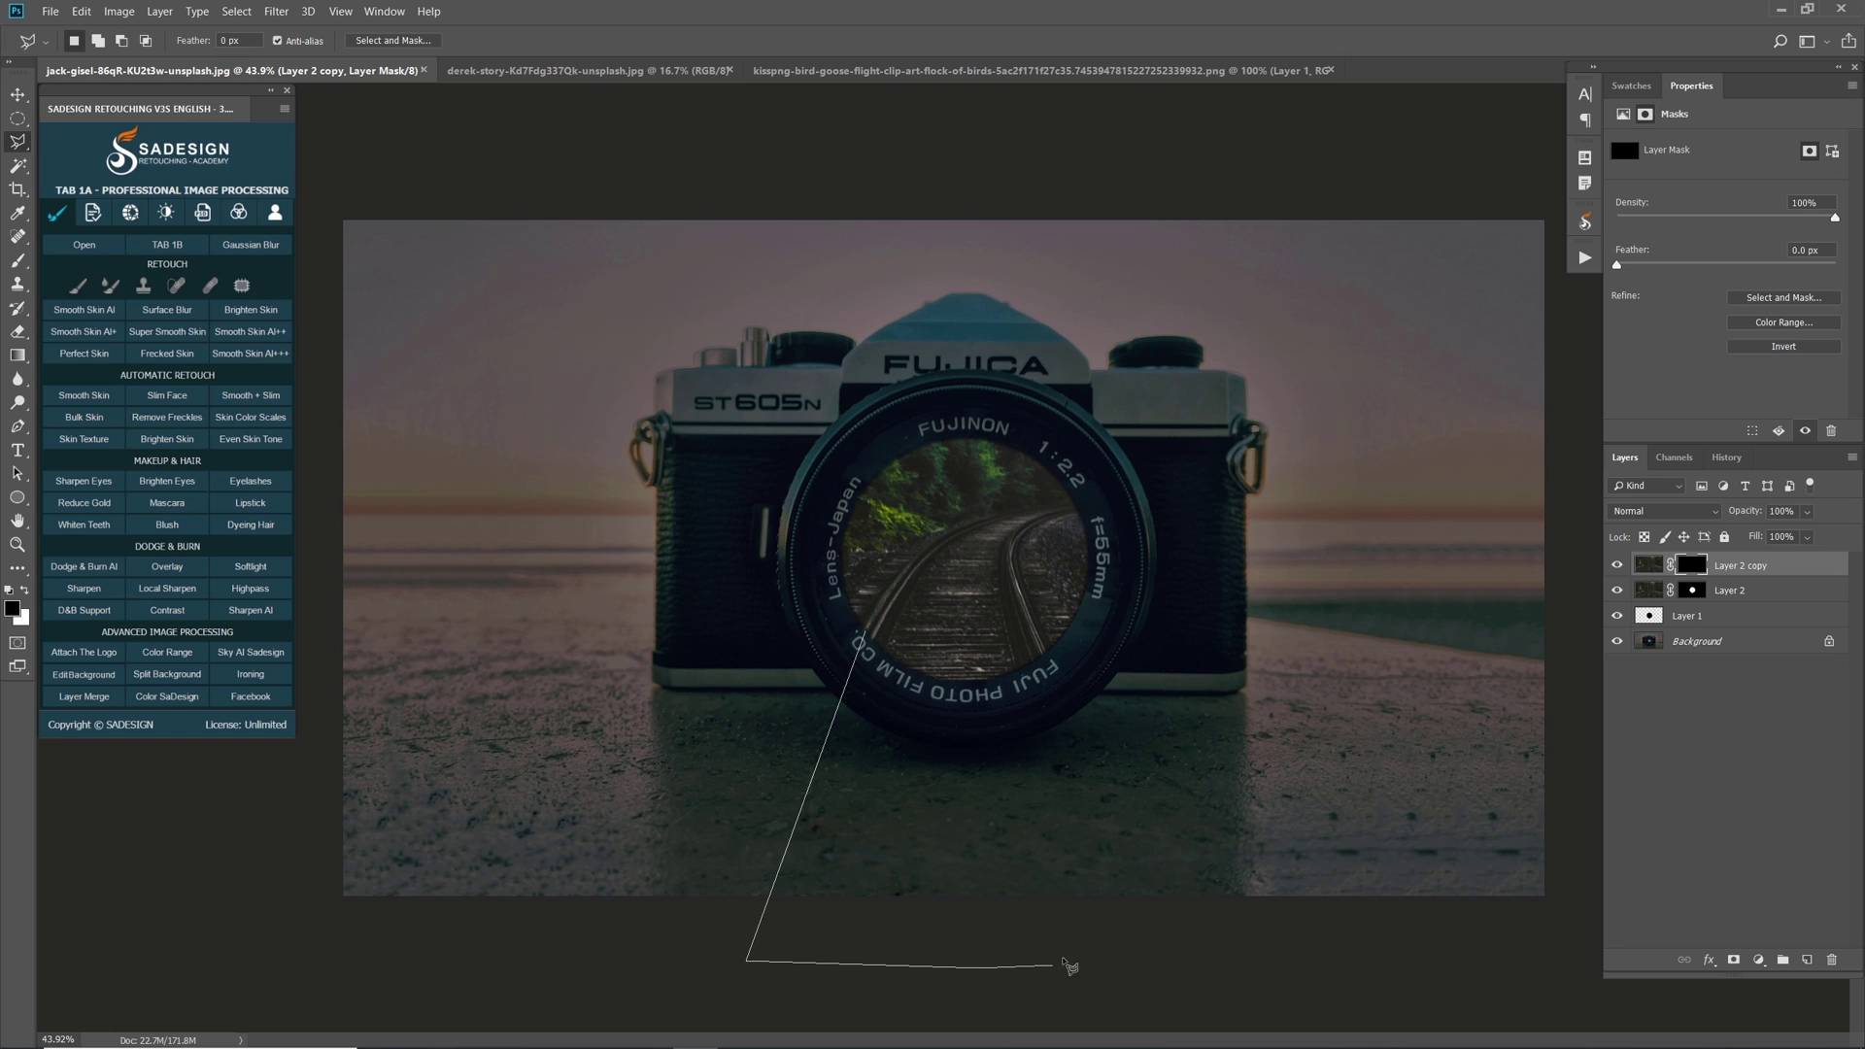
left_click(1080, 948)
left_click(1138, 898)
left_click(1013, 597)
double_click(961, 537)
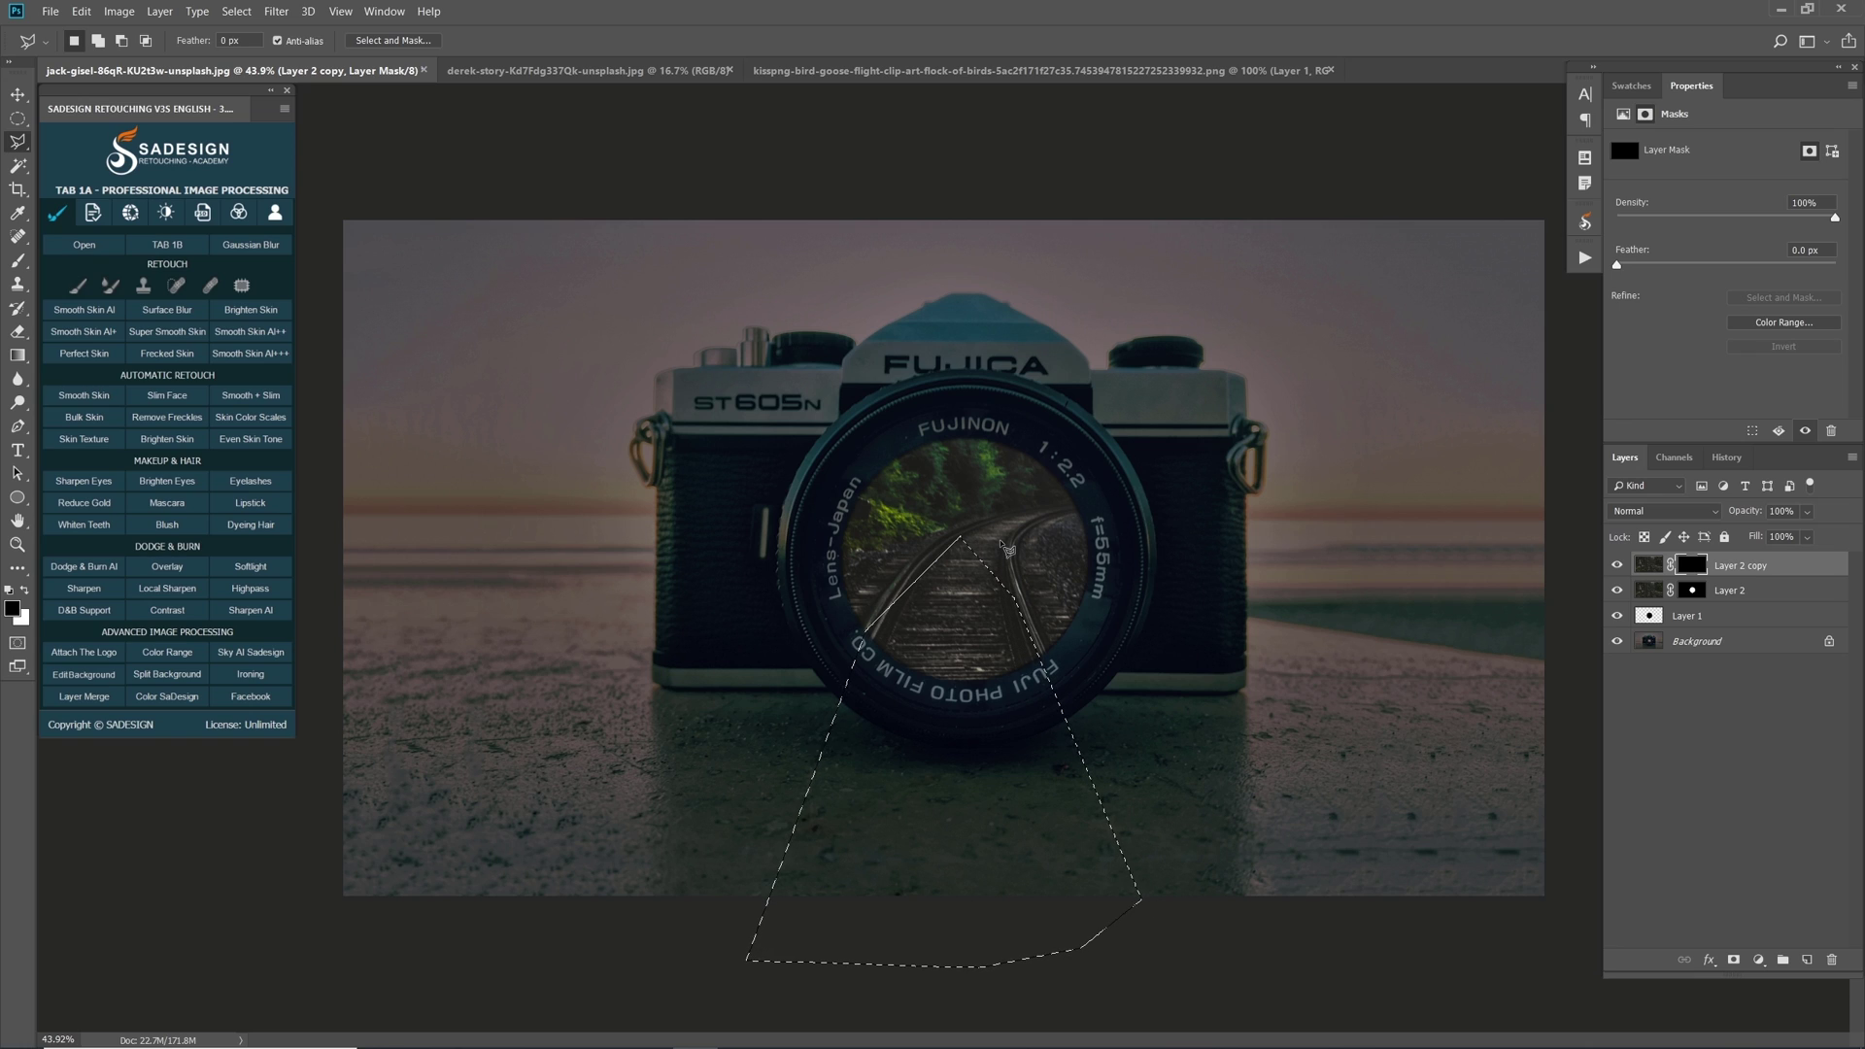
- Fill the wedge with white on the mask and deselect
key("ctrl+BackSpace")
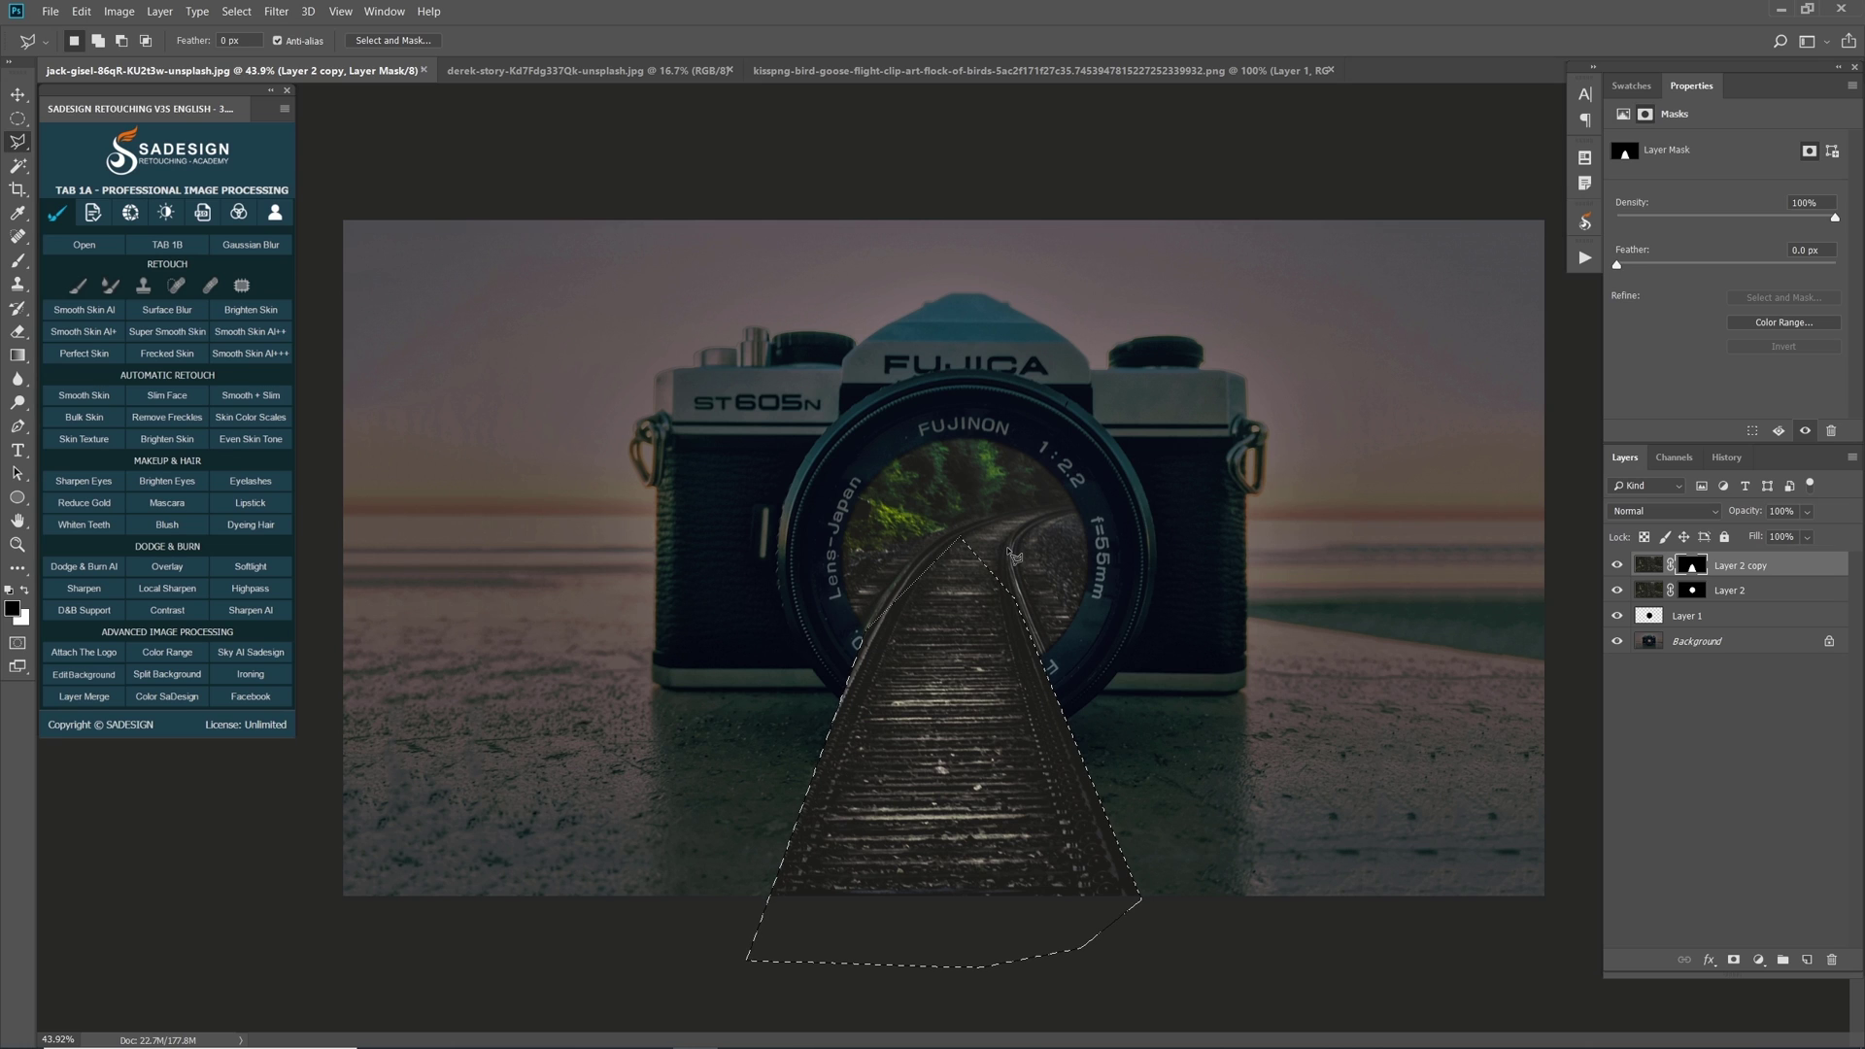
key("ctrl+d")
scroll(950, 569, "up", 1)
- With a small white brush on the mask, reveal the left rail below the lens
key("b")
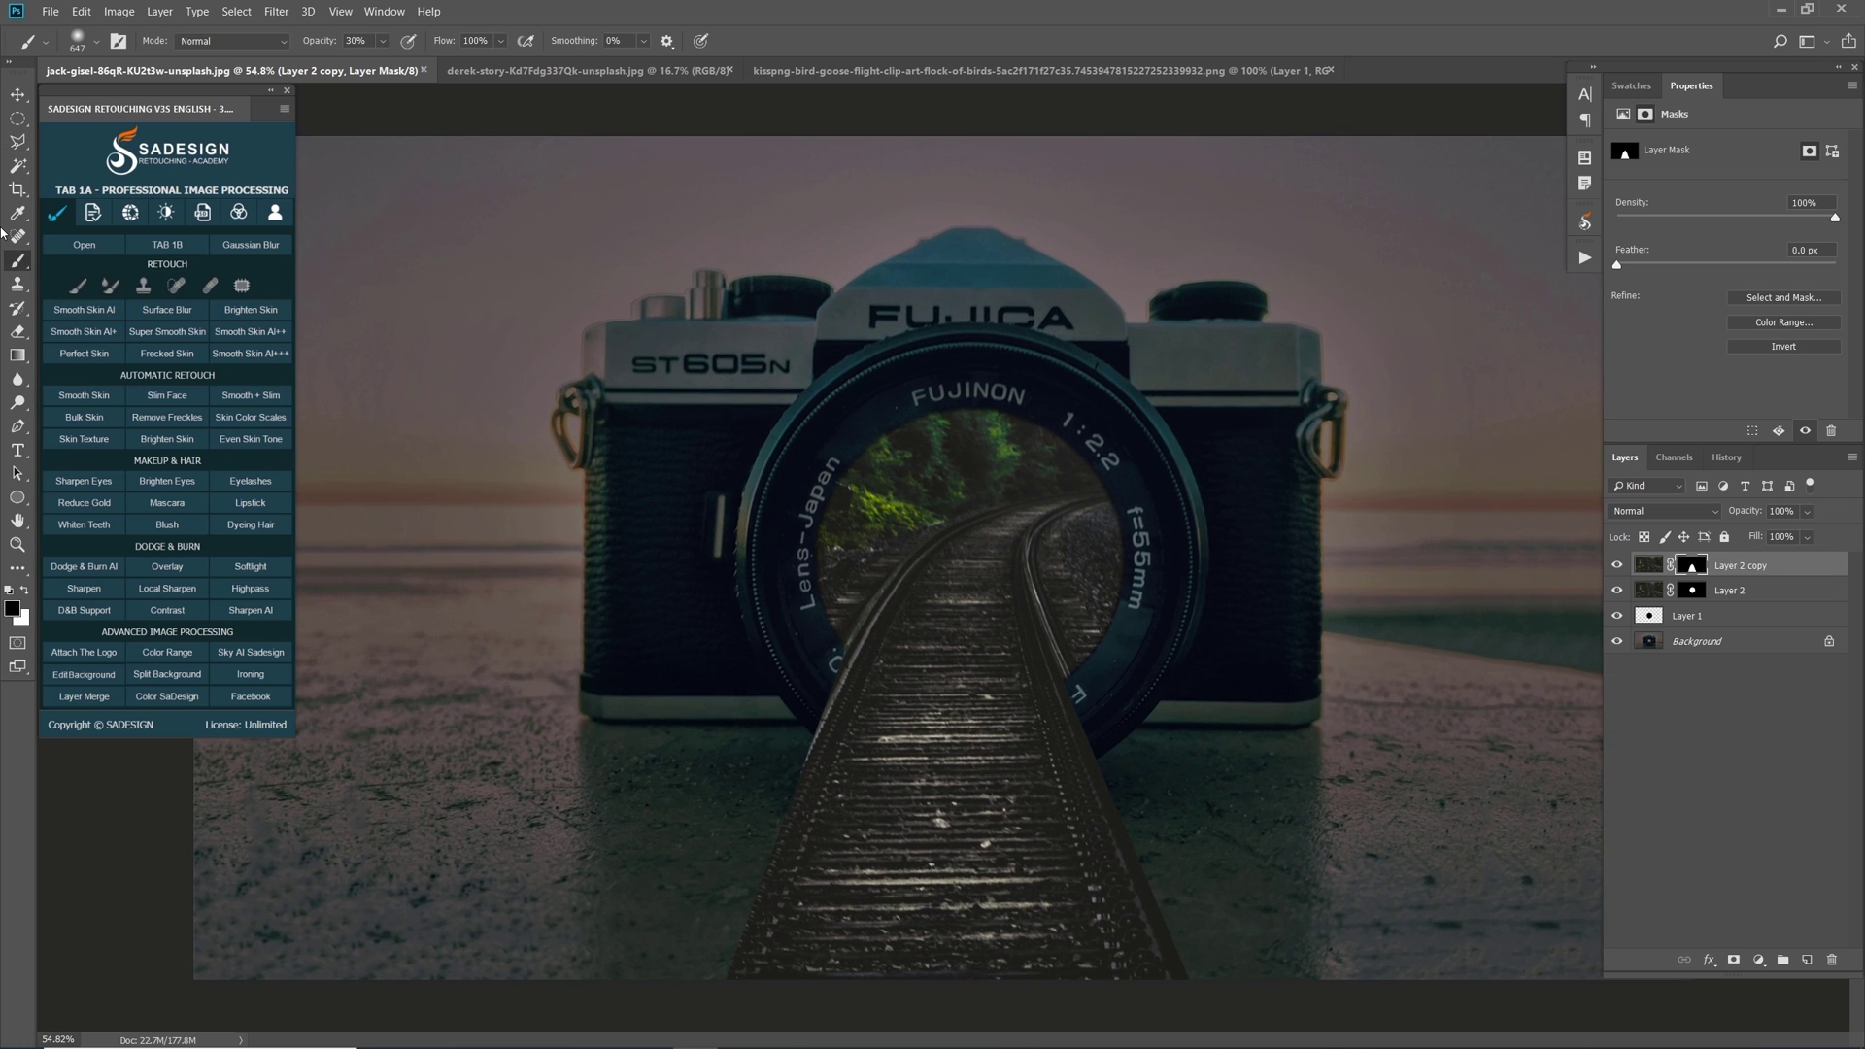
right_click(17, 260)
left_click(64, 260)
left_click_drag(969, 738, 855, 717)
key("bracketleft")
key("bracketleft")
key("bracketleft")
mouse_move(860, 646)
left_mouse_down()
mouse_move(835, 717)
mouse_move(865, 663)
left_mouse_up()
key("ctrl+z")
left_click(26, 590)
left_click_drag(850, 659, 821, 744)
left_click_drag(856, 681, 780, 819)
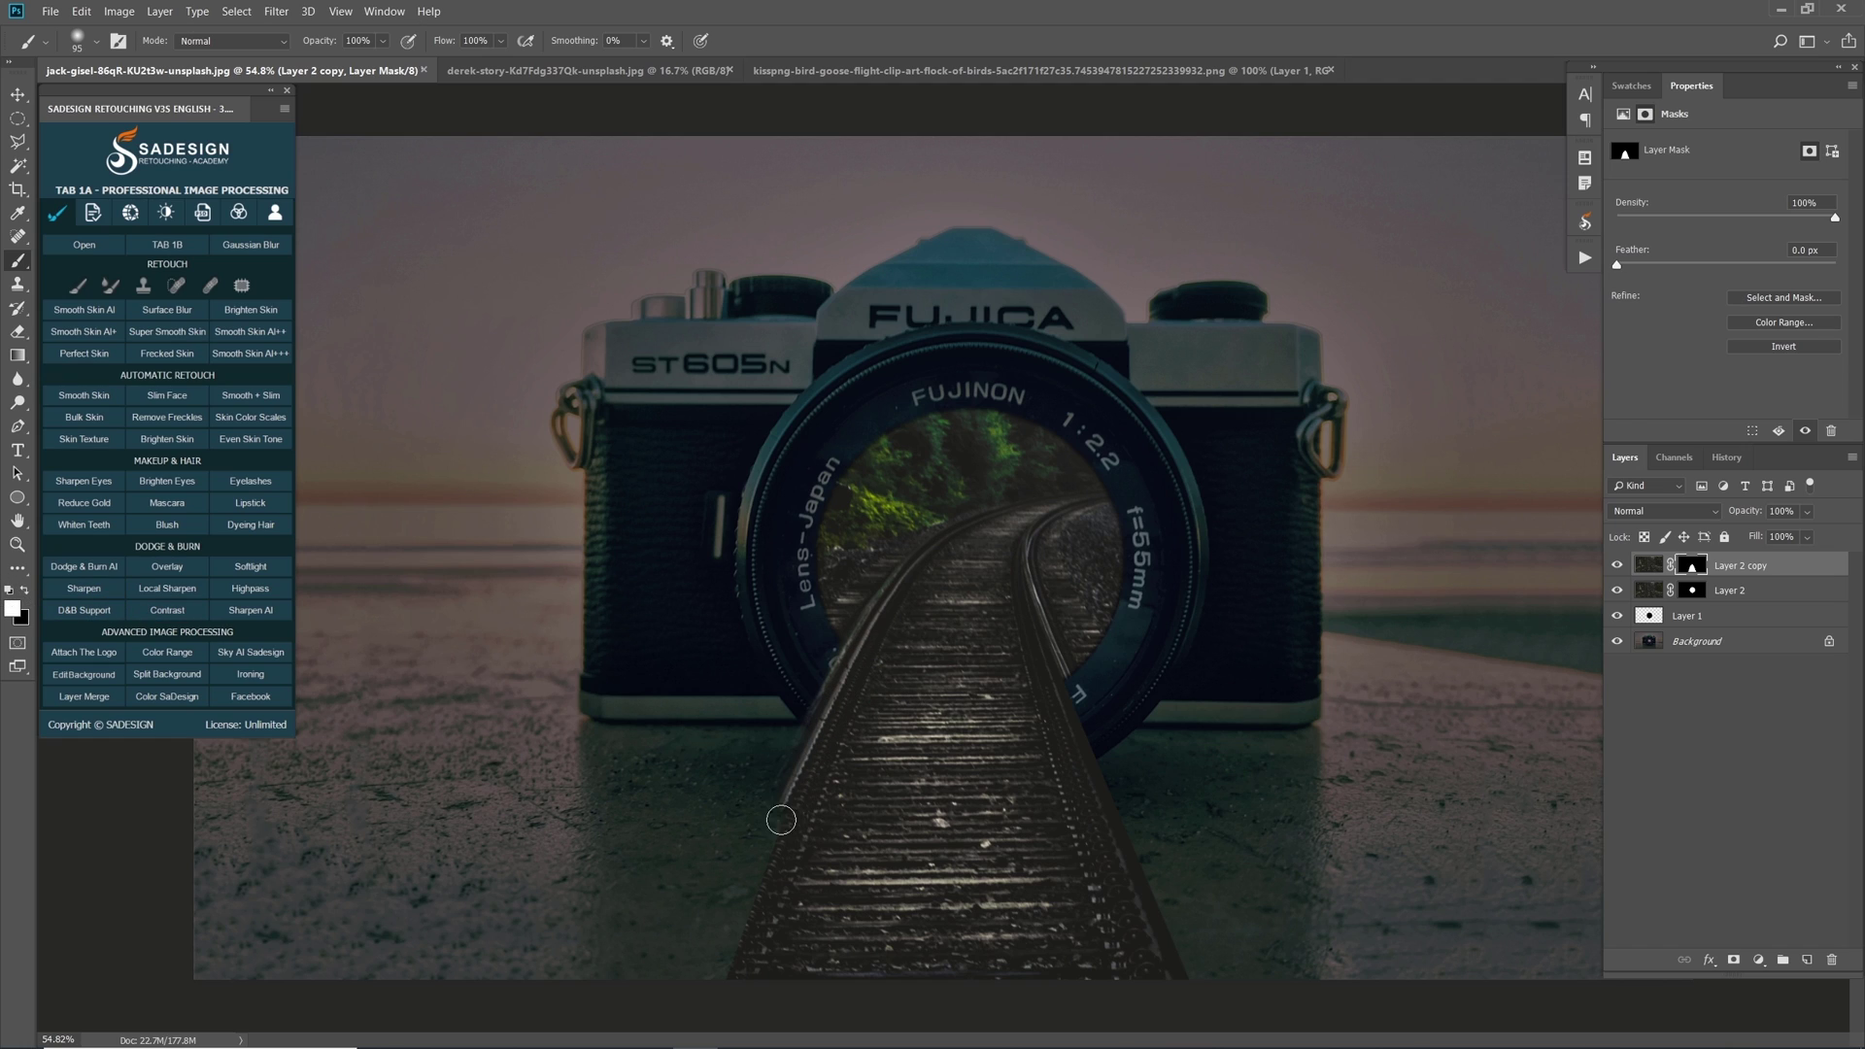
mouse_move(848, 738)
left_mouse_down()
mouse_move(879, 739)
mouse_move(725, 913)
left_mouse_up()
left_click_drag(807, 808, 828, 809)
- Paint white to reveal gravel and grass along the bottom and both sides of the tracks
left_click_drag(711, 966, 199, 950)
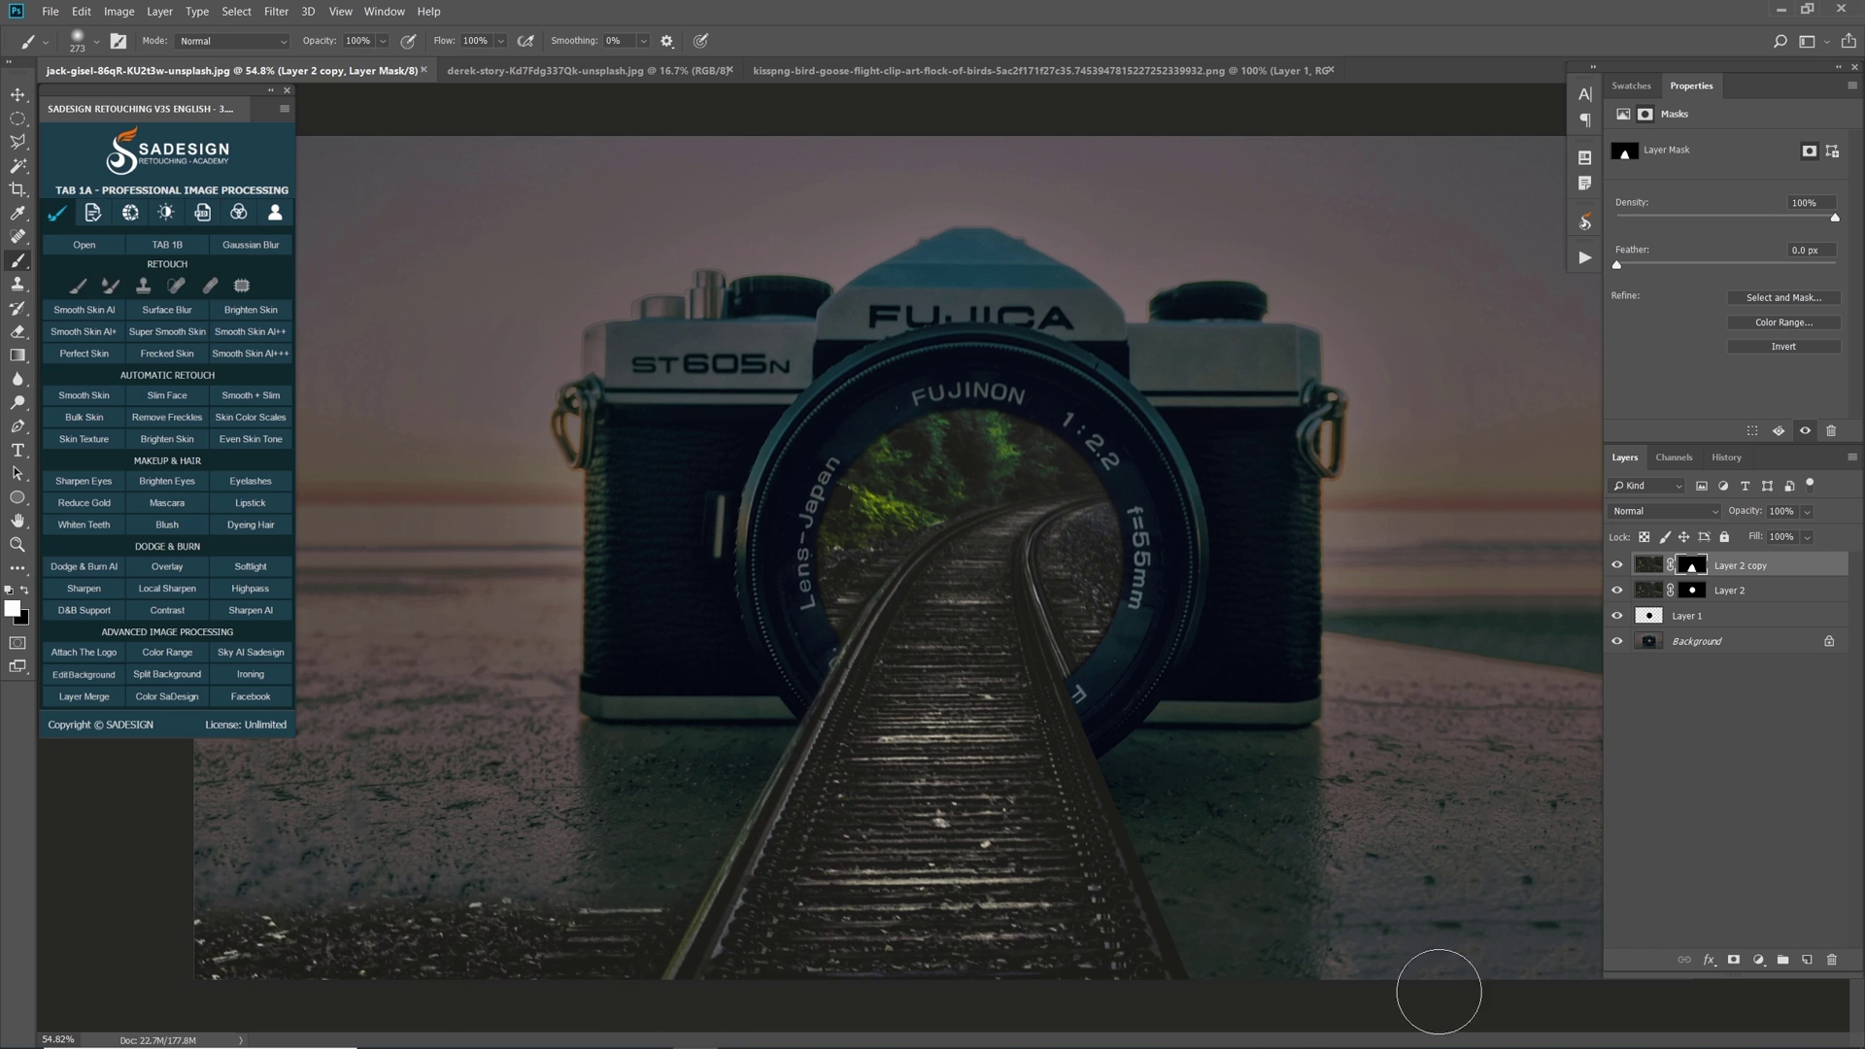
left_click_drag(1440, 991, 1205, 947)
left_click_drag(1196, 866, 1173, 866)
left_click_drag(1094, 782, 1085, 697)
left_click_drag(1082, 820, 1360, 845)
left_click_drag(1350, 871, 1233, 835)
mouse_move(181, 968)
left_mouse_down()
mouse_move(778, 810)
mouse_move(325, 750)
mouse_move(262, 767)
left_mouse_up()
key("f")
left_click_drag(646, 849, 746, 851)
mouse_move(635, 778)
left_mouse_down()
mouse_move(466, 674)
mouse_move(638, 664)
left_mouse_up()
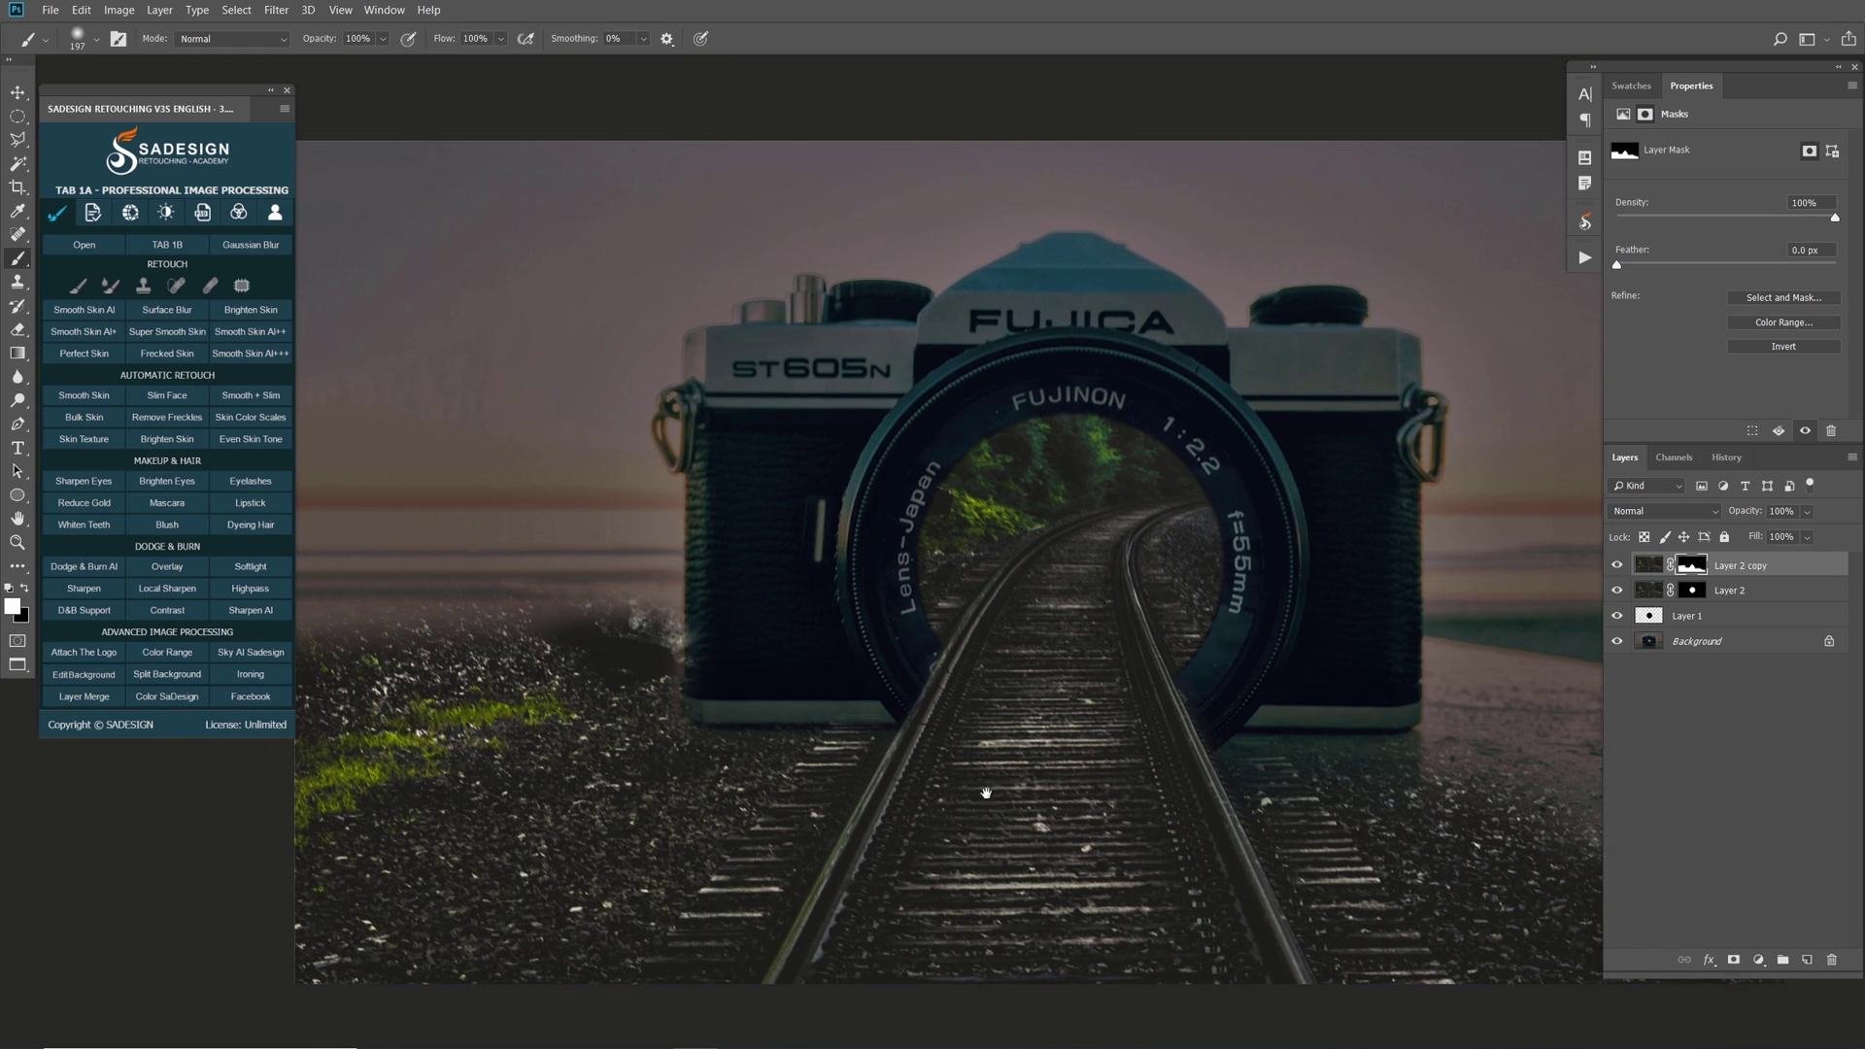
left_click_drag(985, 793, 884, 789)
left_click_drag(1178, 812, 1457, 806)
left_click_drag(1457, 806, 1053, 898)
mouse_move(1010, 835)
left_mouse_down()
mouse_move(977, 801)
mouse_move(1263, 826)
left_mouse_up()
left_click_drag(1263, 913, 1166, 961)
left_click_drag(1099, 768, 945, 767)
left_click_drag(936, 759, 913, 759)
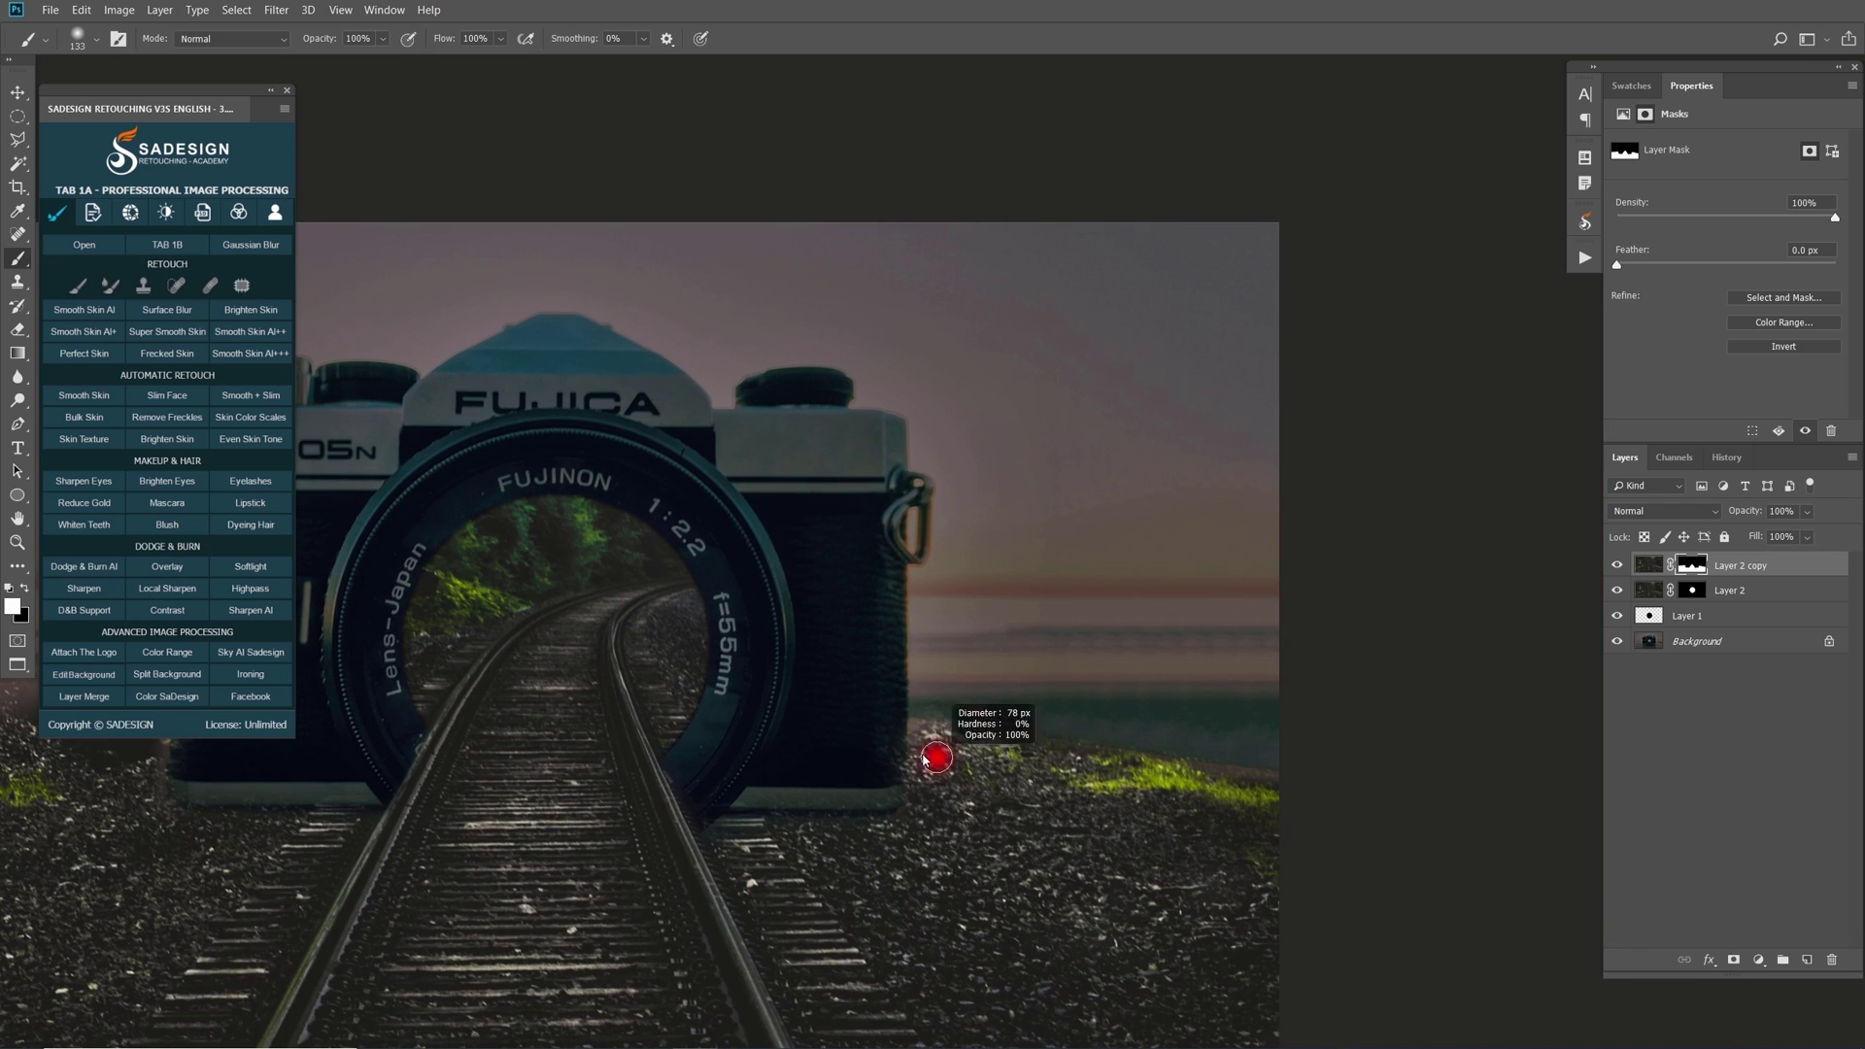
scroll(799, 728, "up", 3)
- Paint black to clean stray ground off the camera's right, bottom and left edges
key("x")
mouse_move(972, 689)
left_mouse_down()
mouse_move(955, 688)
mouse_move(932, 822)
mouse_move(854, 819)
left_mouse_up()
left_click_drag(772, 841, 937, 826)
scroll(653, 866, "up", 1)
left_click_drag(700, 828, 679, 843)
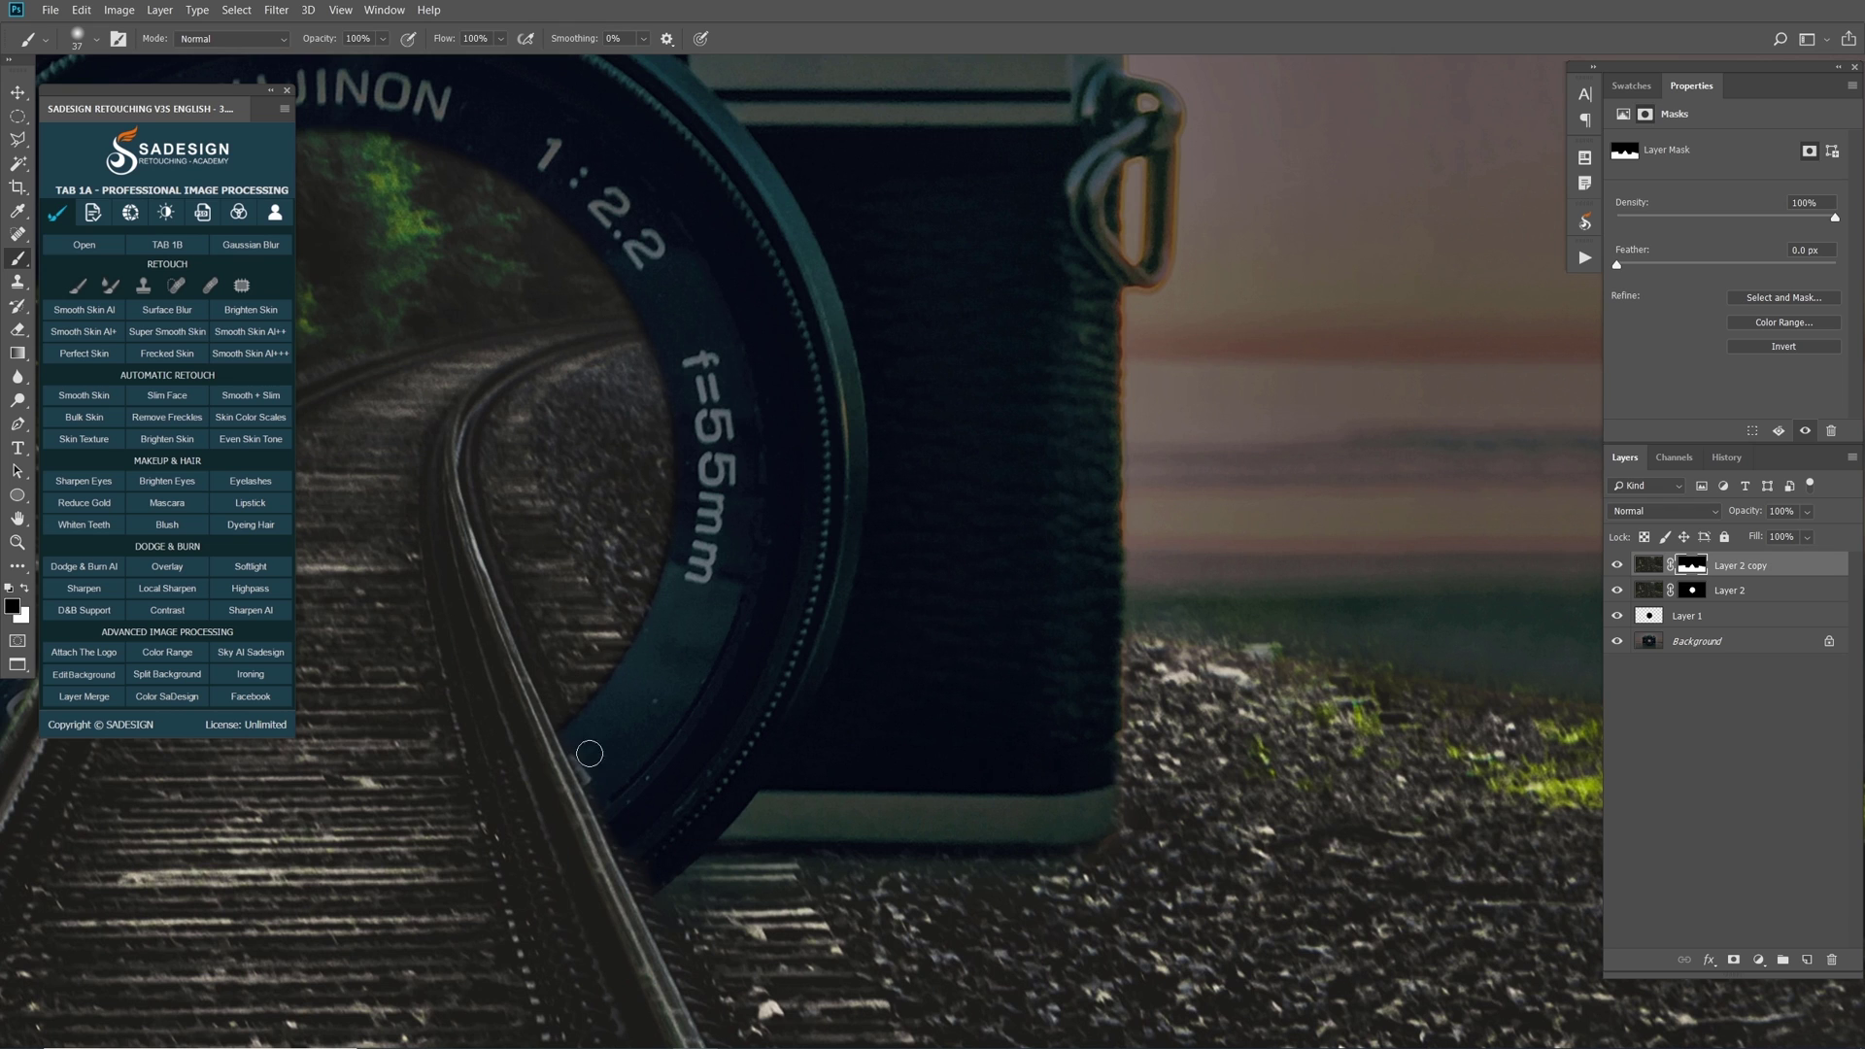
key("ctrl+0")
scroll(724, 815, "up", 2)
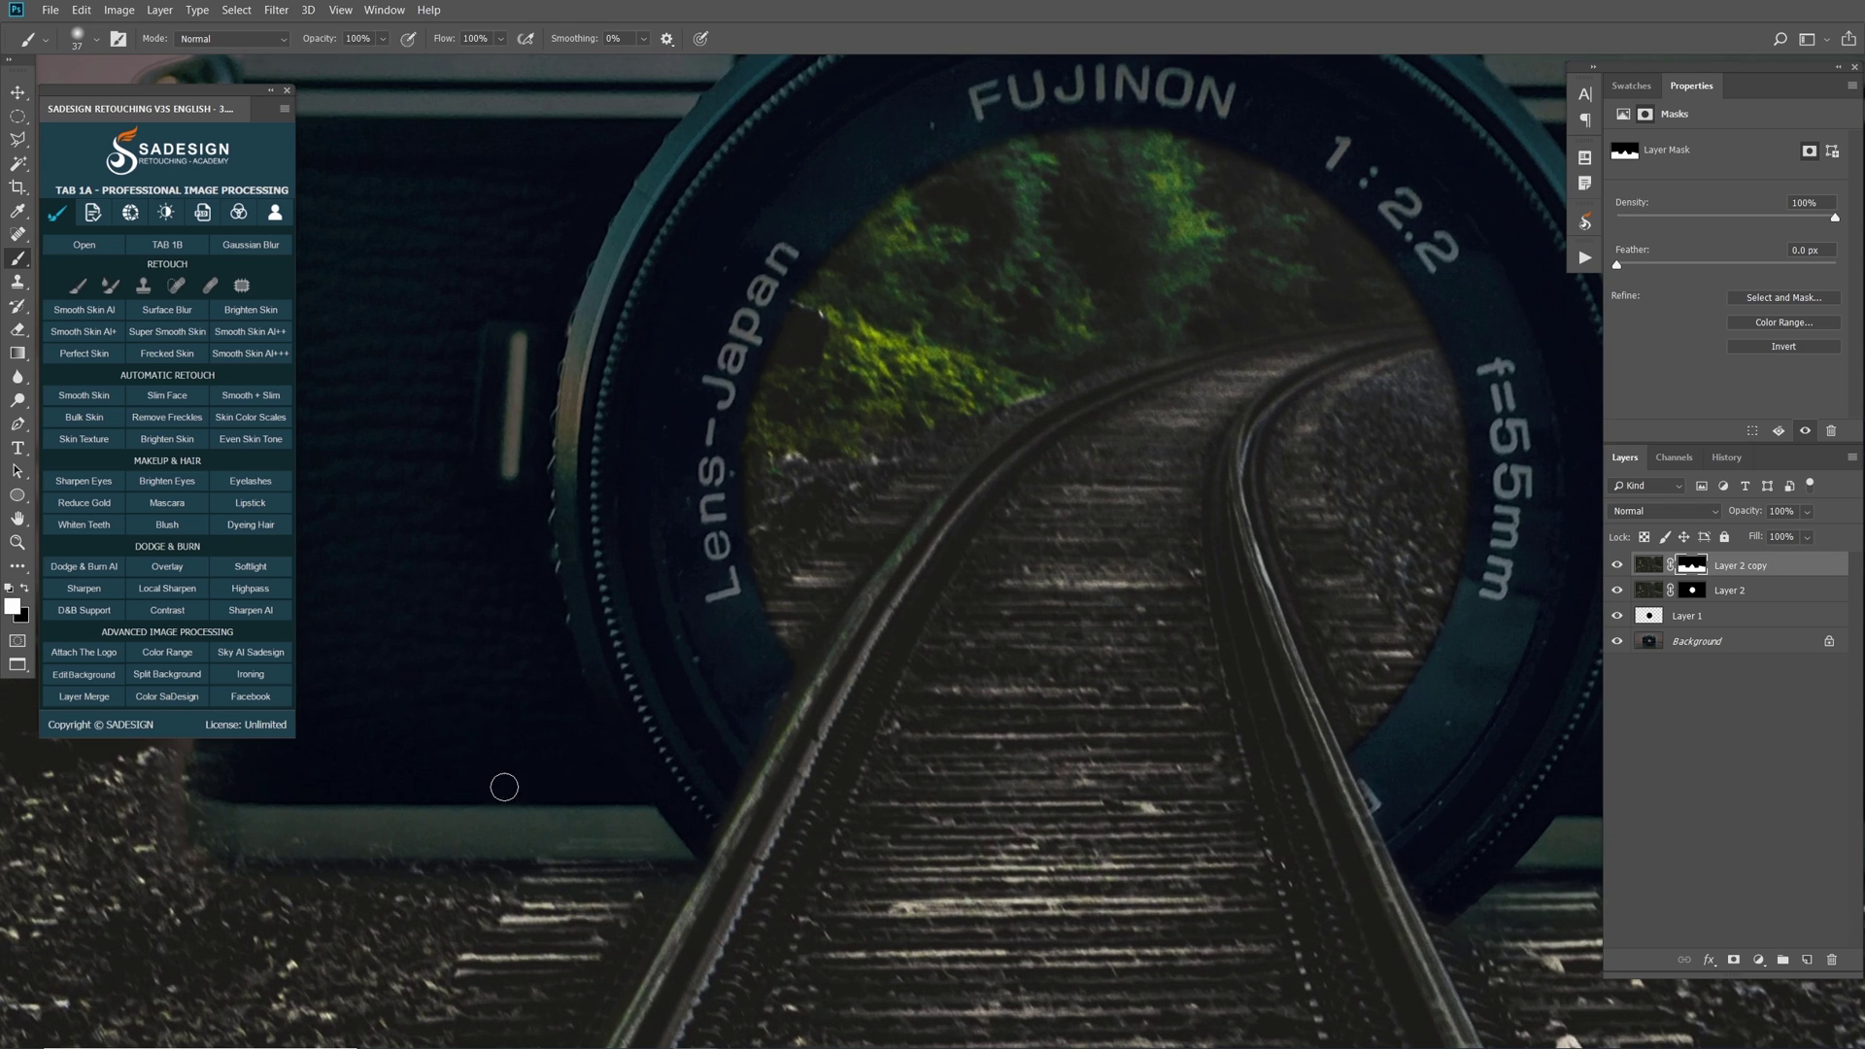
left_click_drag(803, 675, 751, 790)
left_click_drag(631, 824, 865, 749)
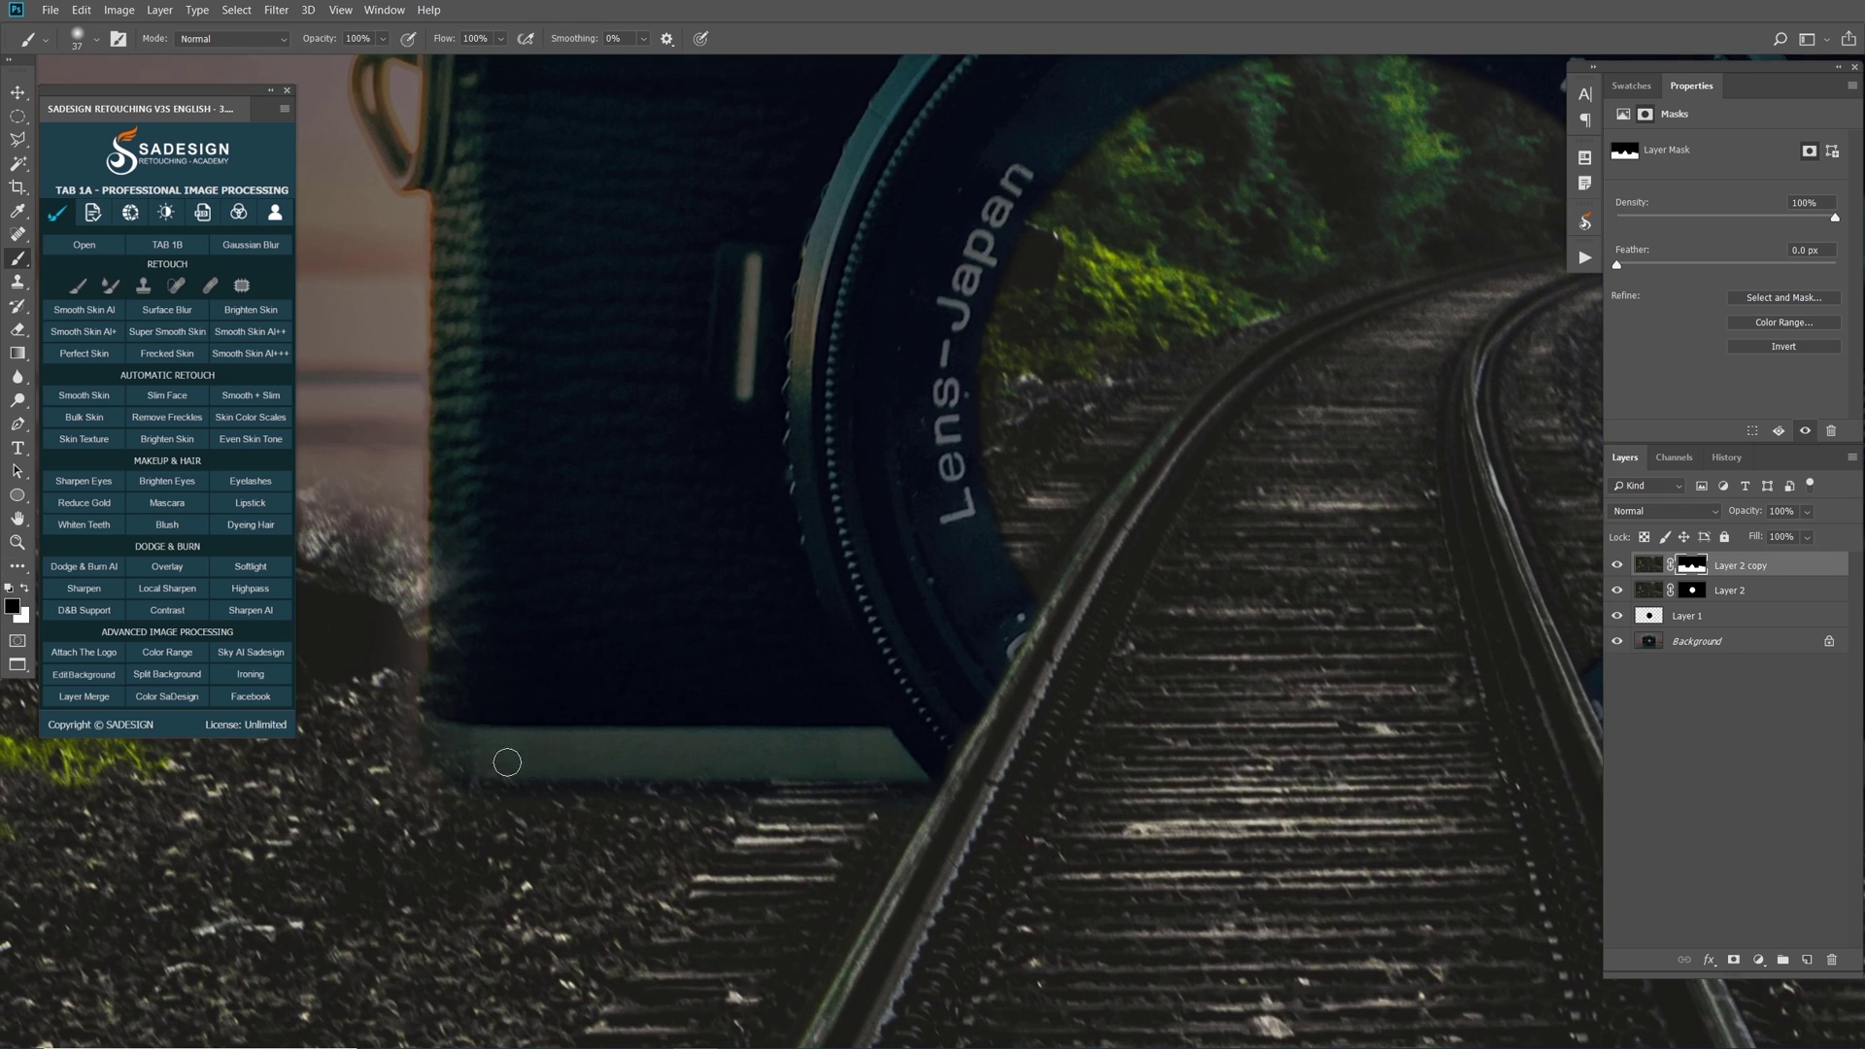
left_click_drag(448, 636, 443, 549)
key("ctrl+0")
key("ctrl+0")
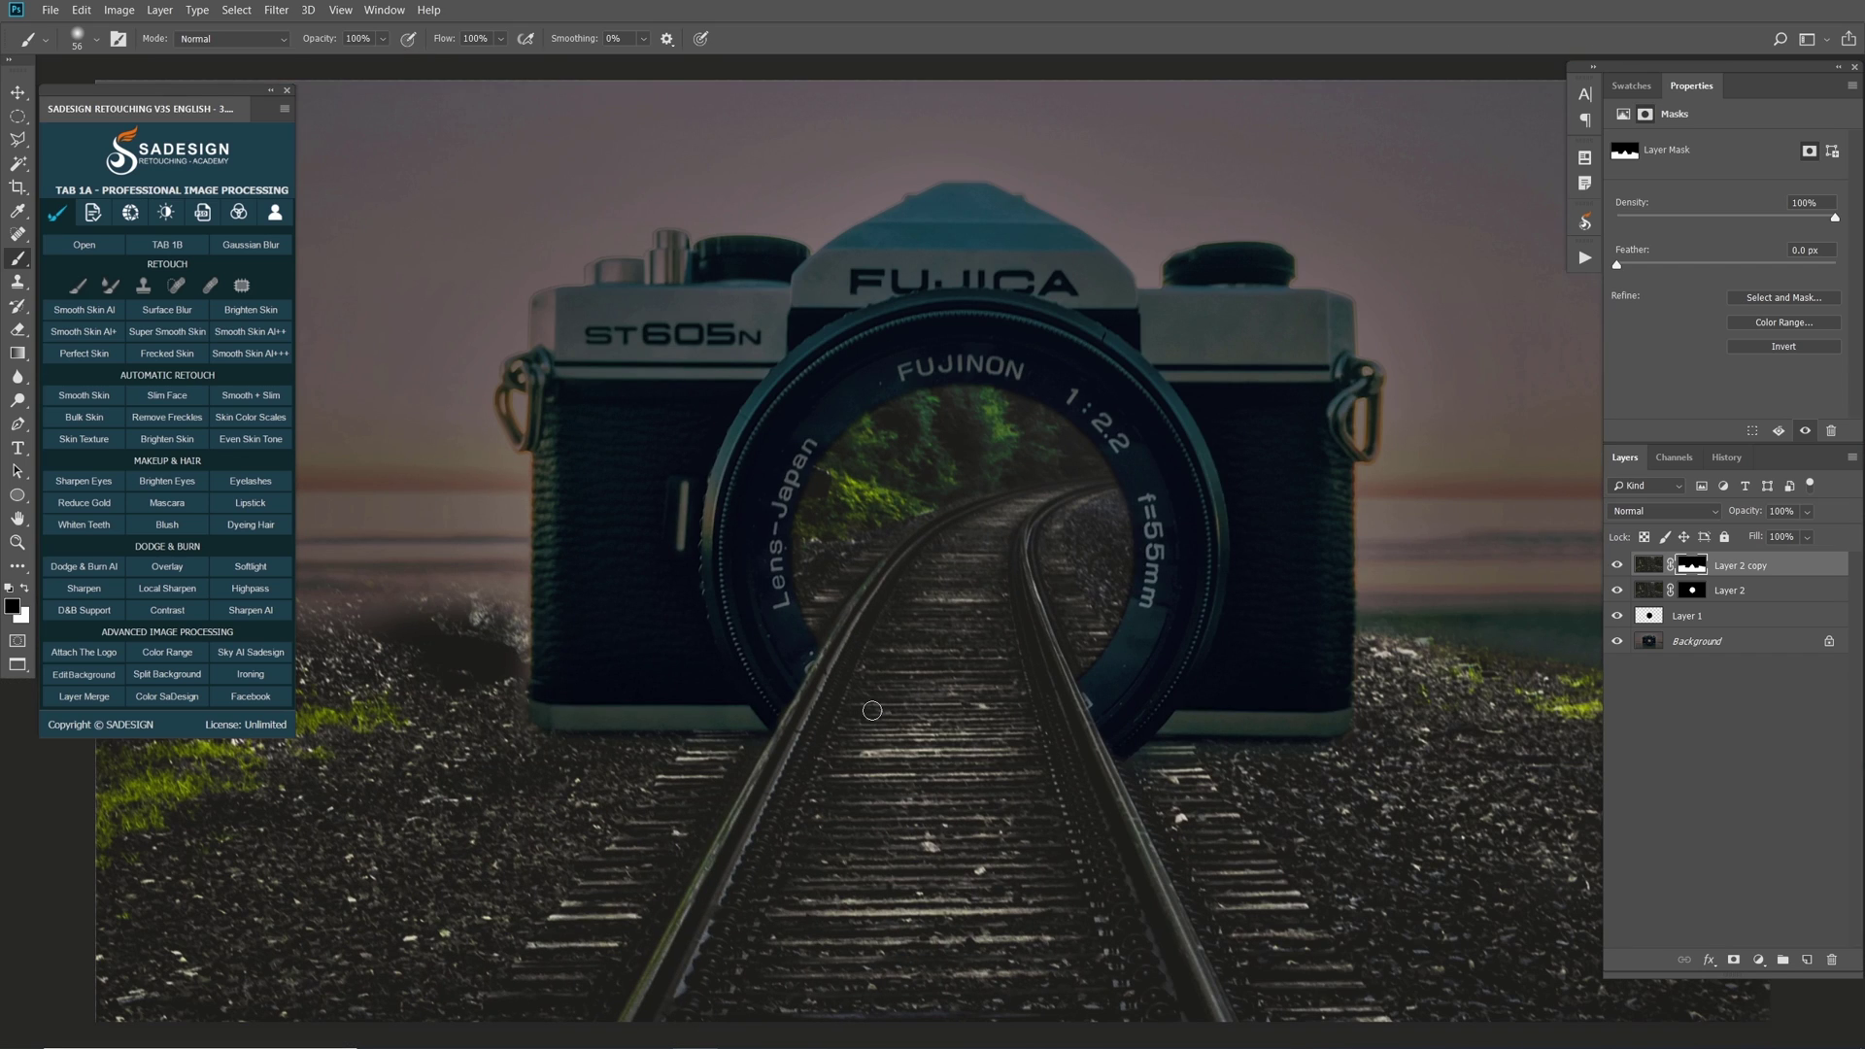
- Add a Color Lookup layer using Crisp_Warm.look and set its opacity to 50%
left_click(1758, 959)
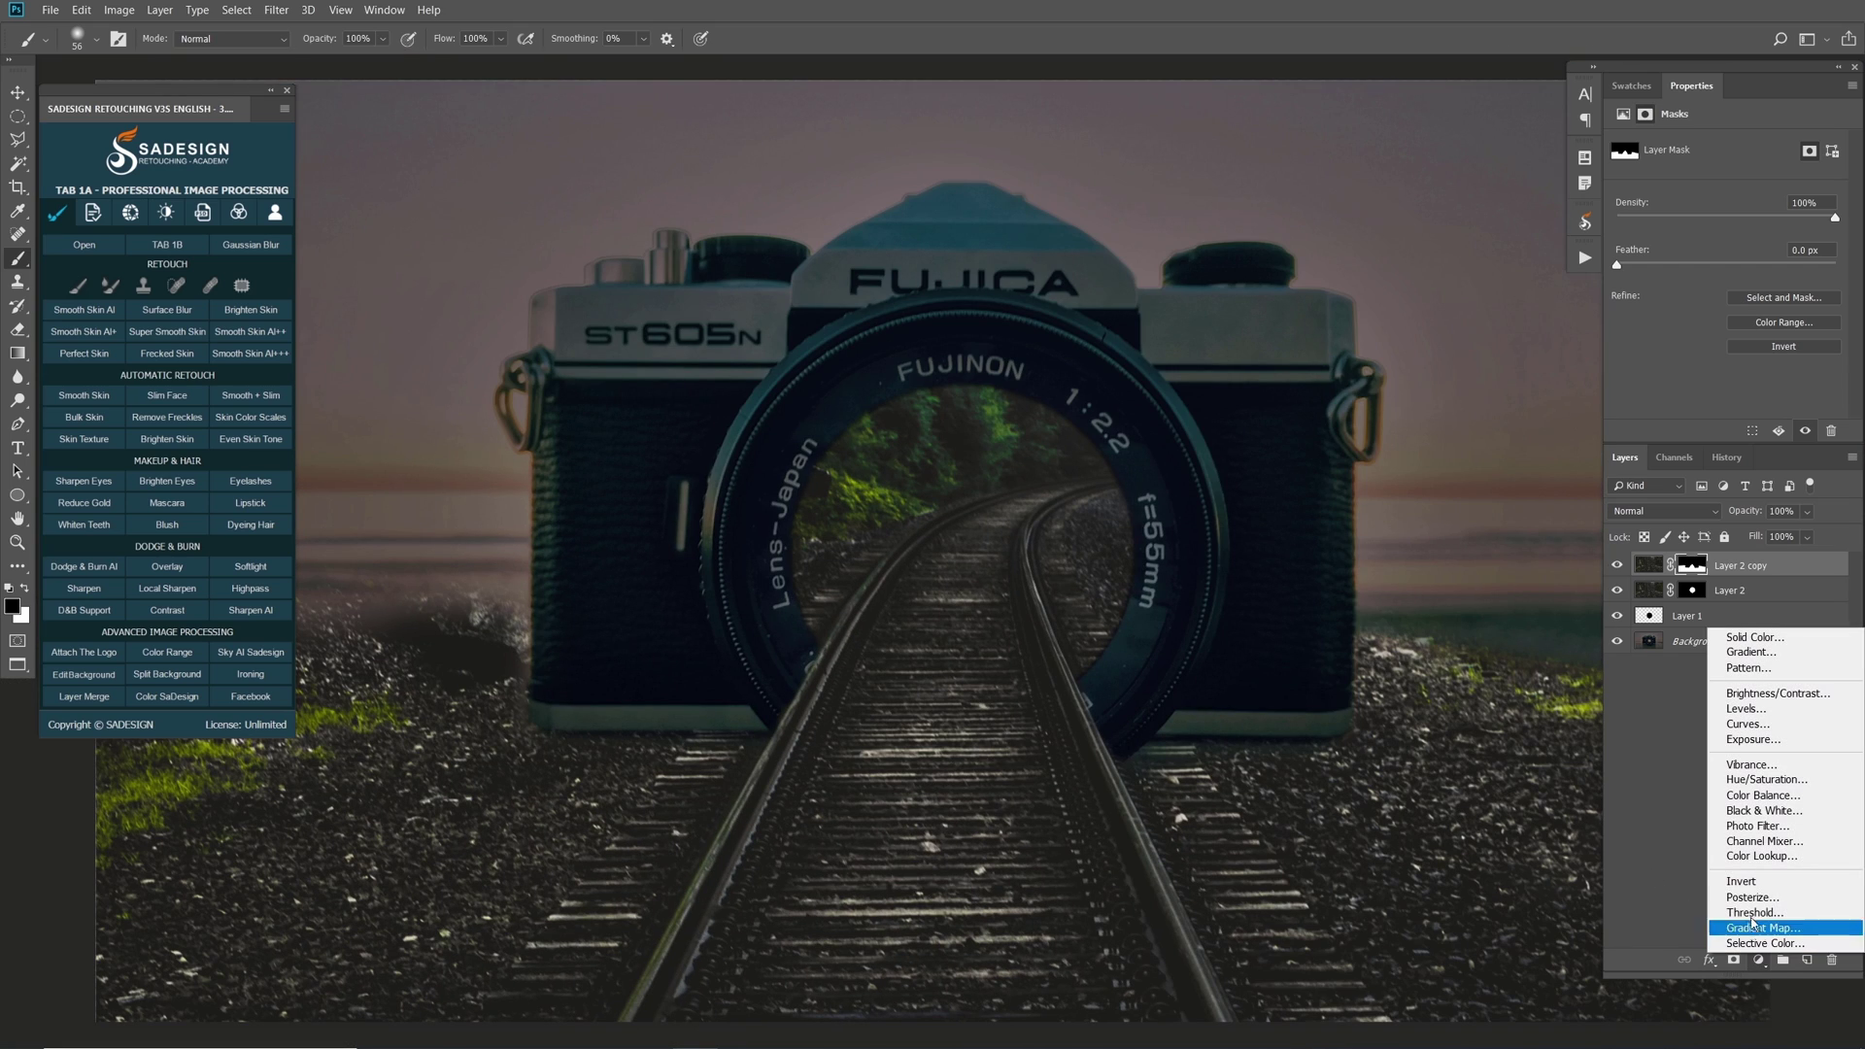
left_click(1797, 862)
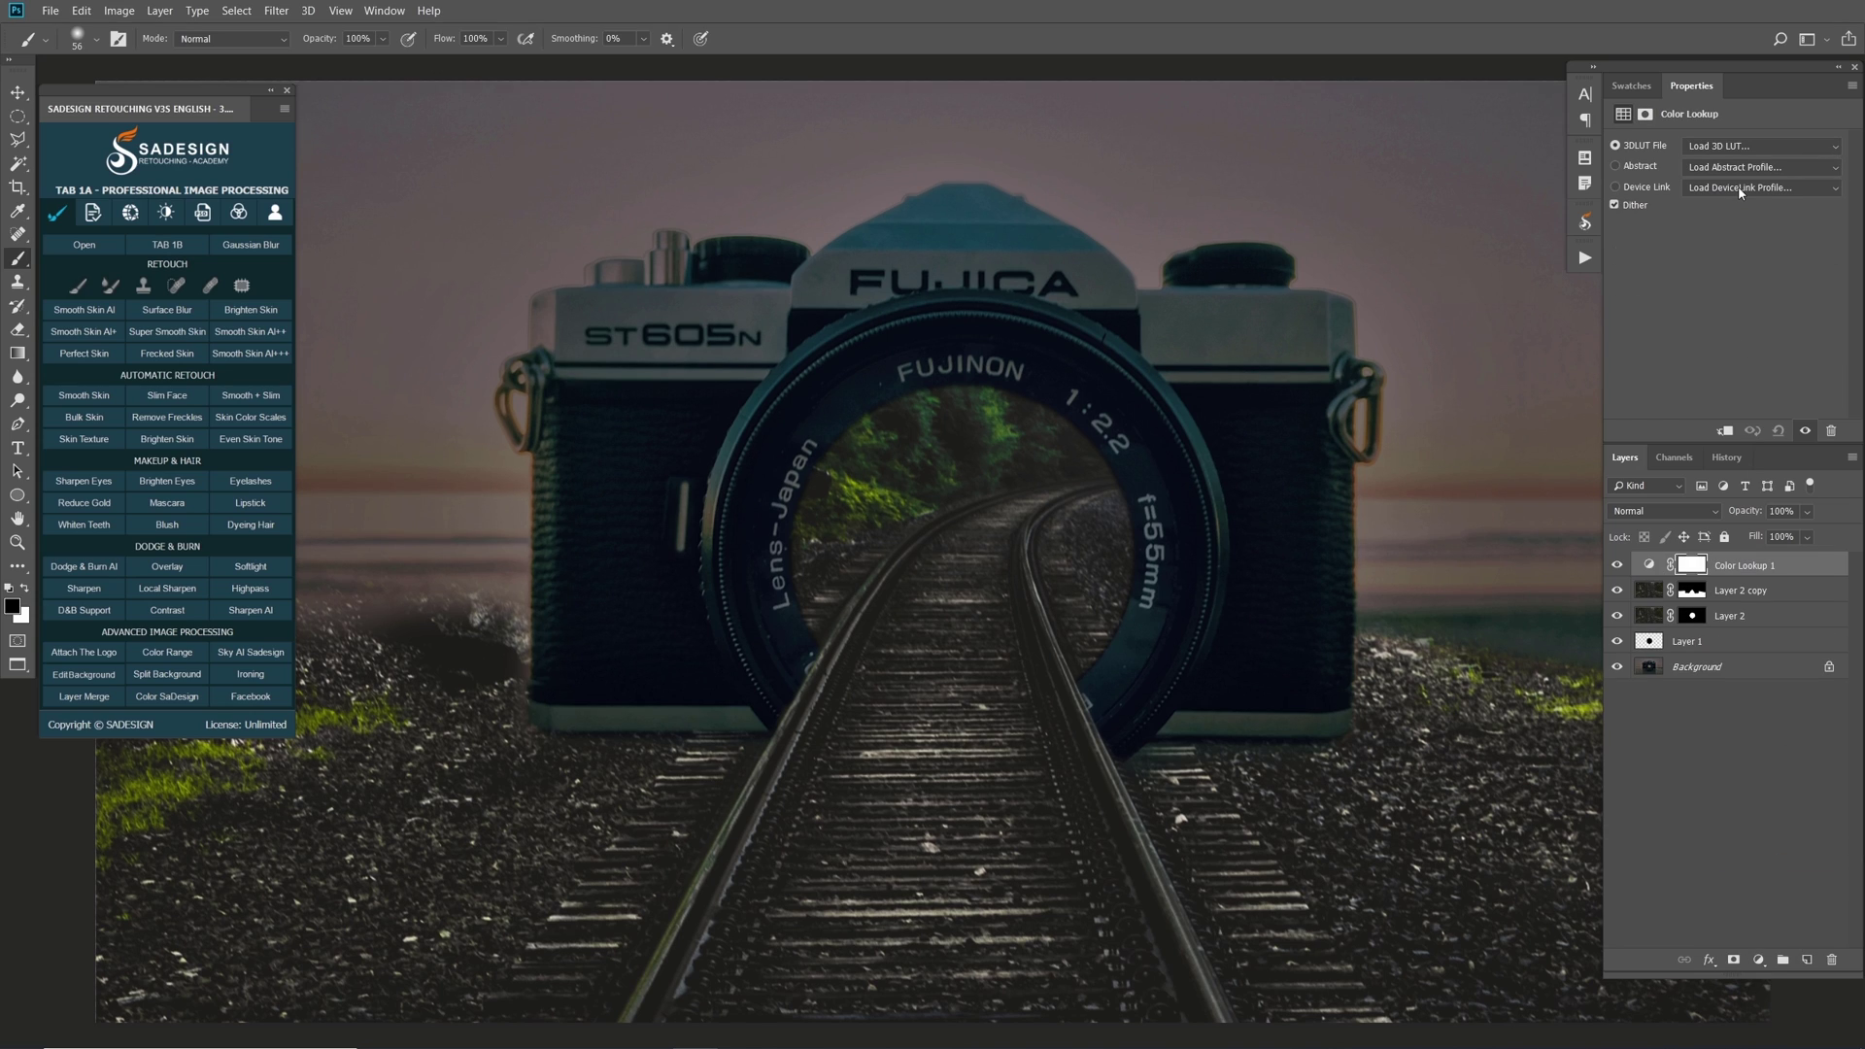
left_click(1741, 147)
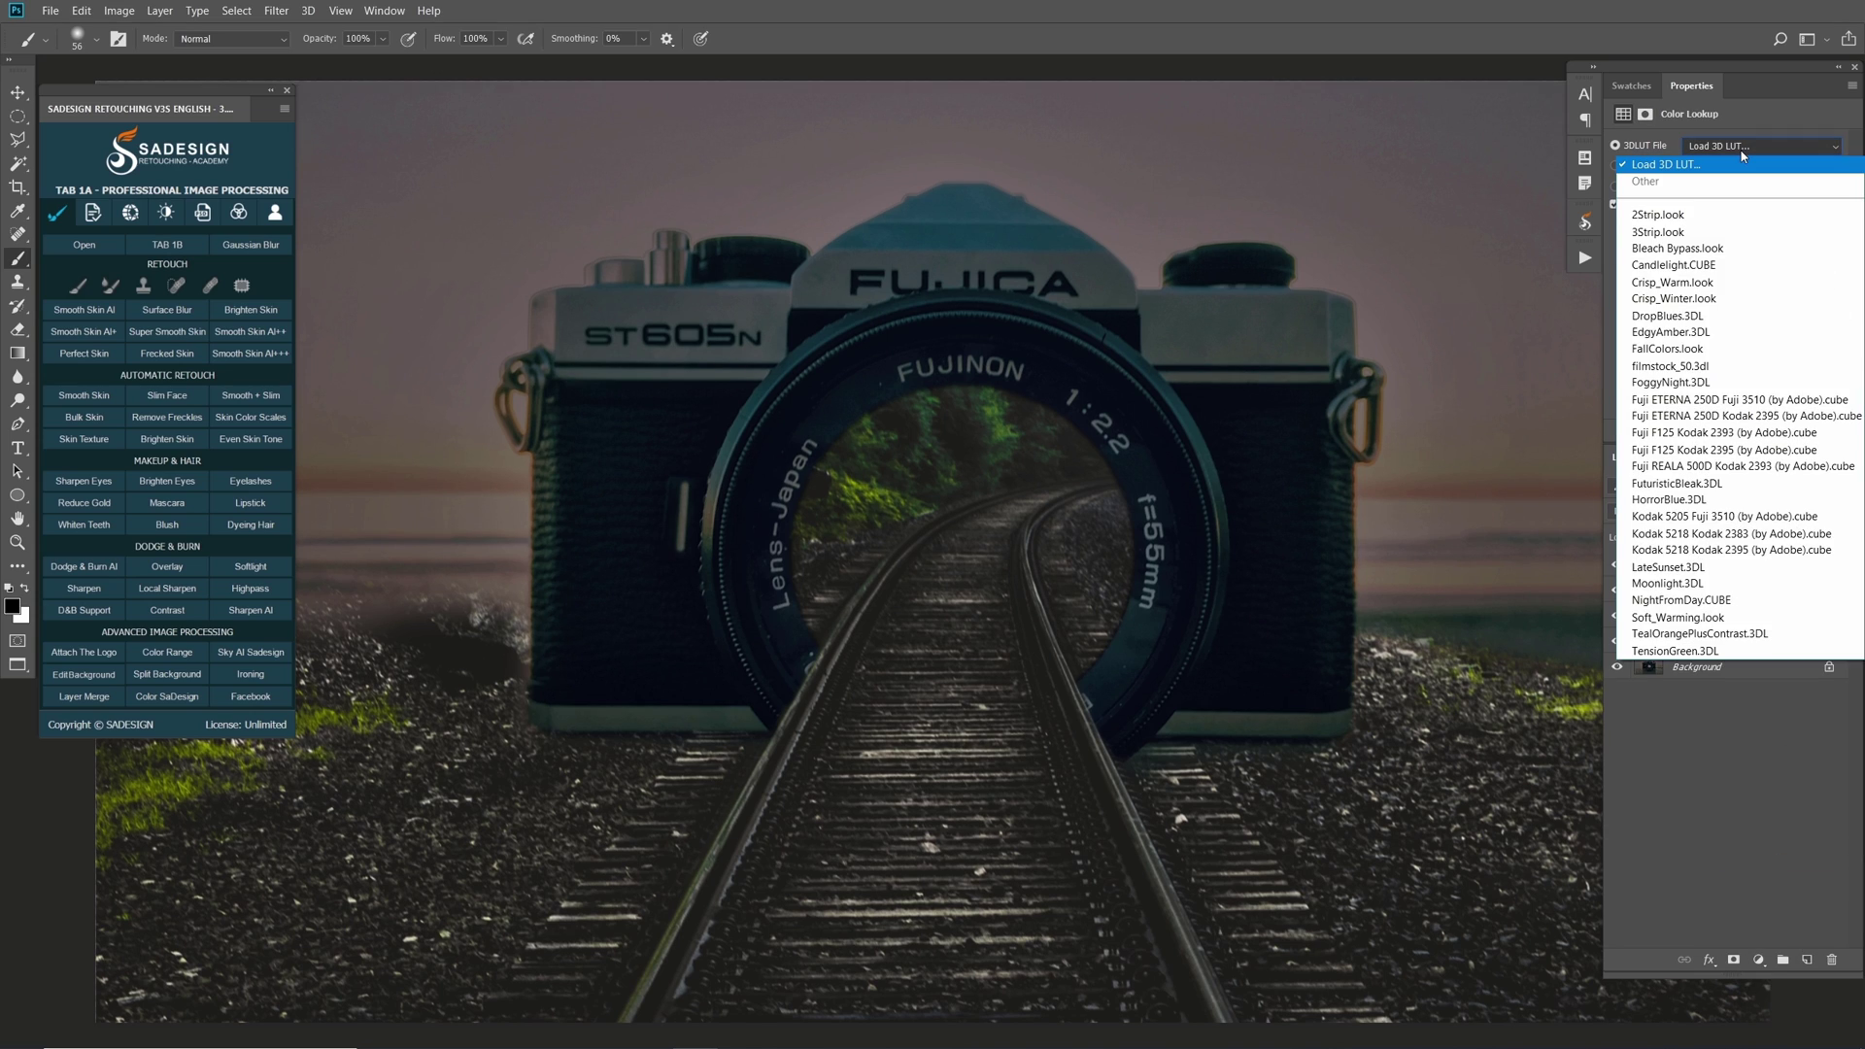
left_click(1699, 284)
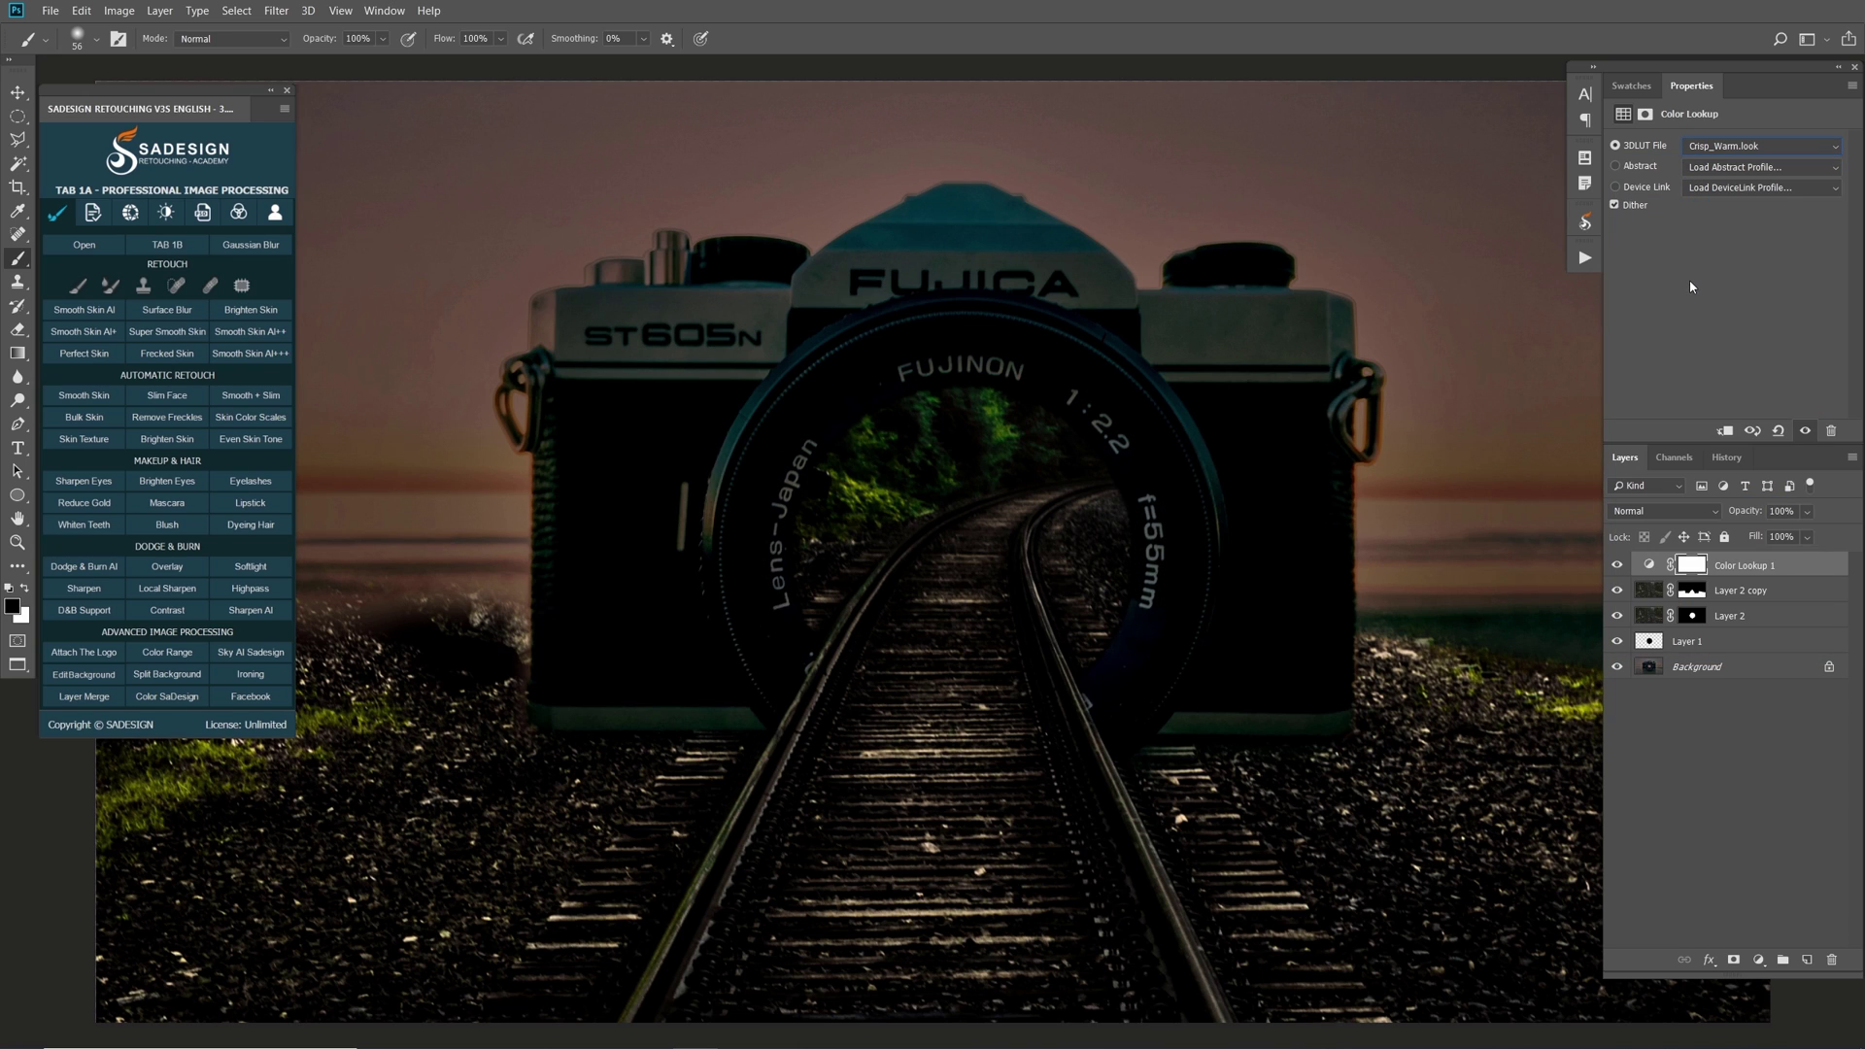
left_click(1795, 512)
type("50")
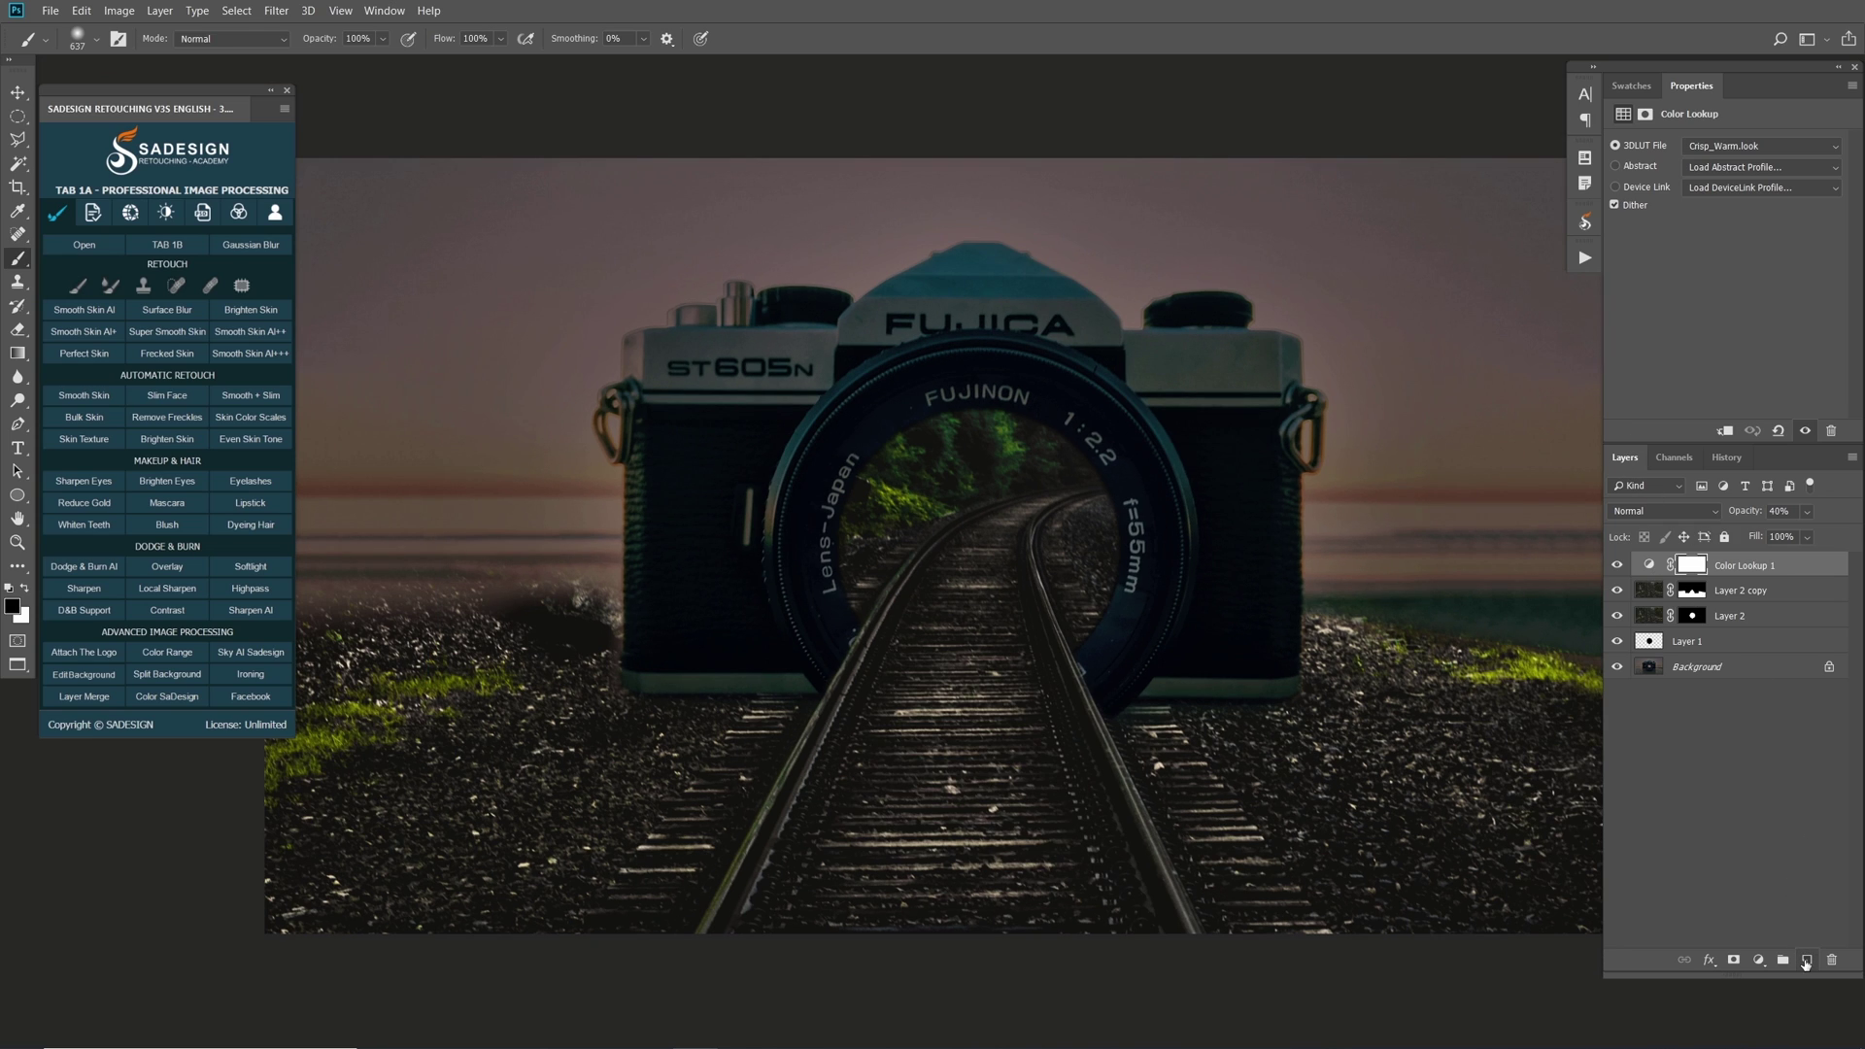
- On a new layer, dab a large soft orange glow at the lens centre
left_click(1806, 959)
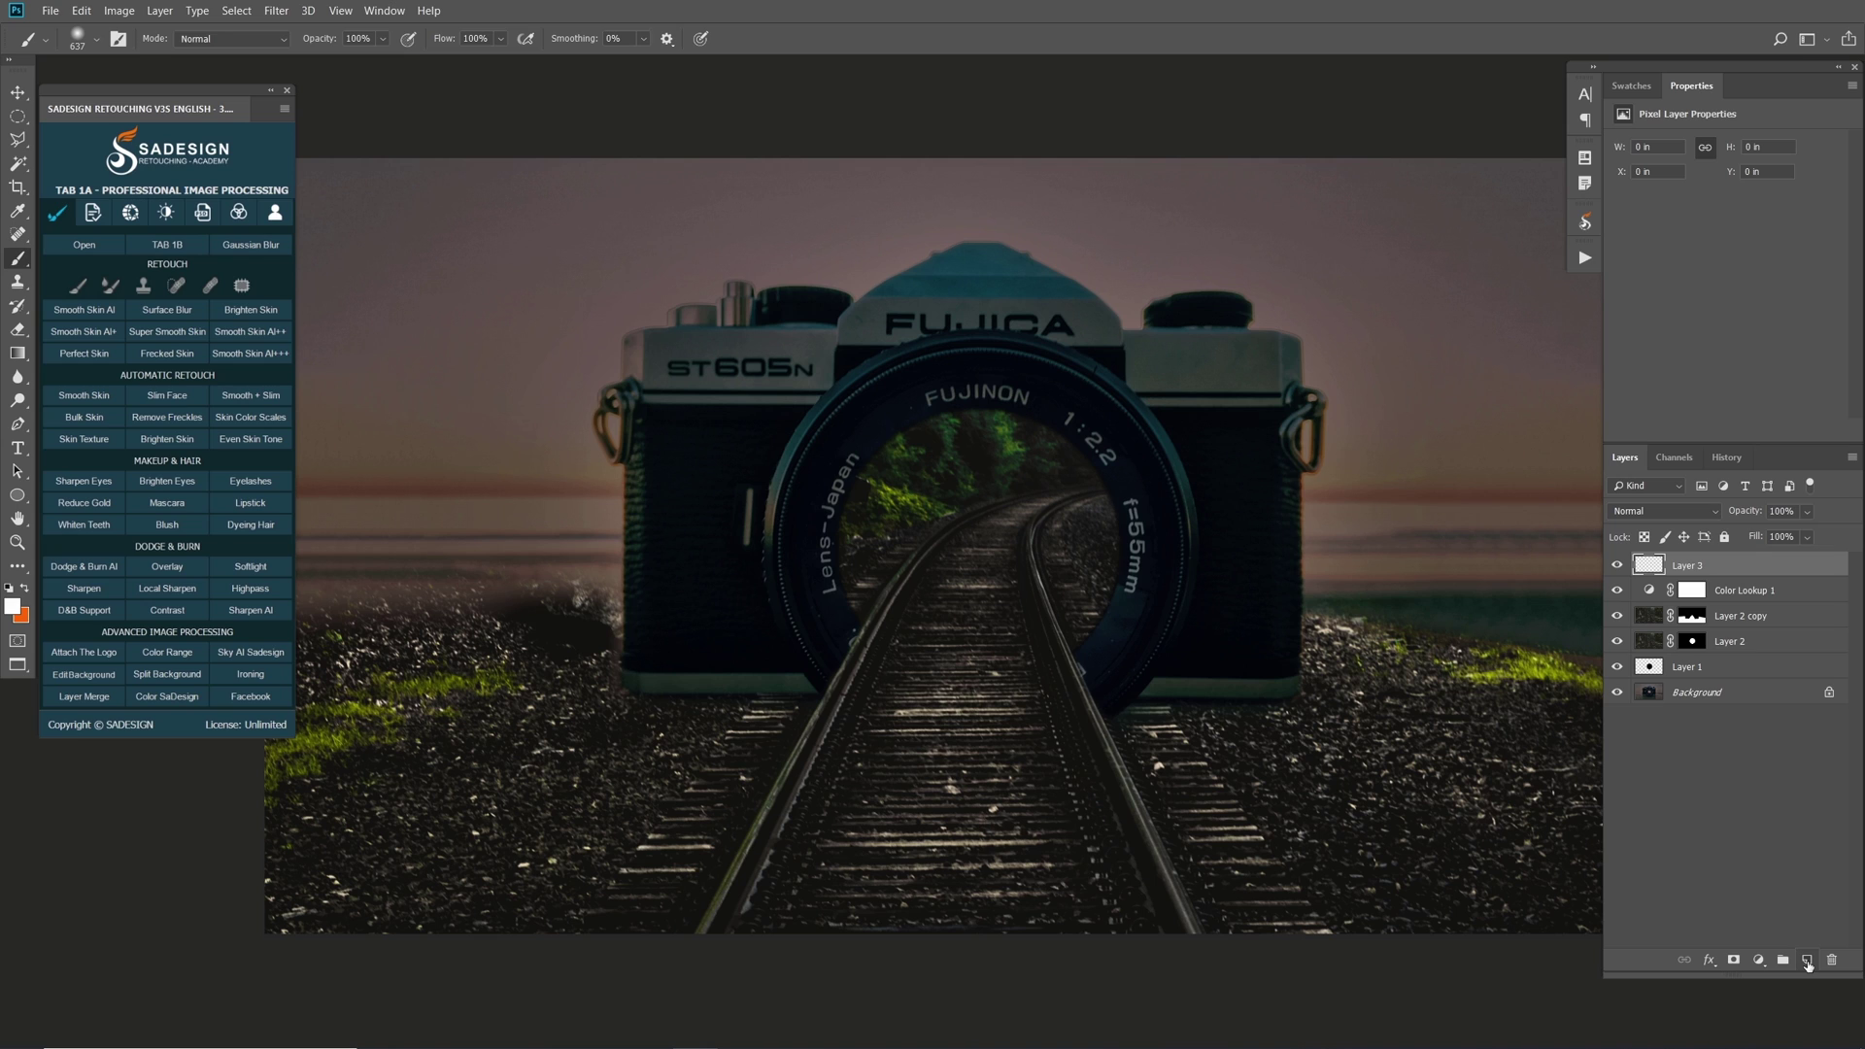
right_click(1004, 550, "alt")
left_click(26, 588)
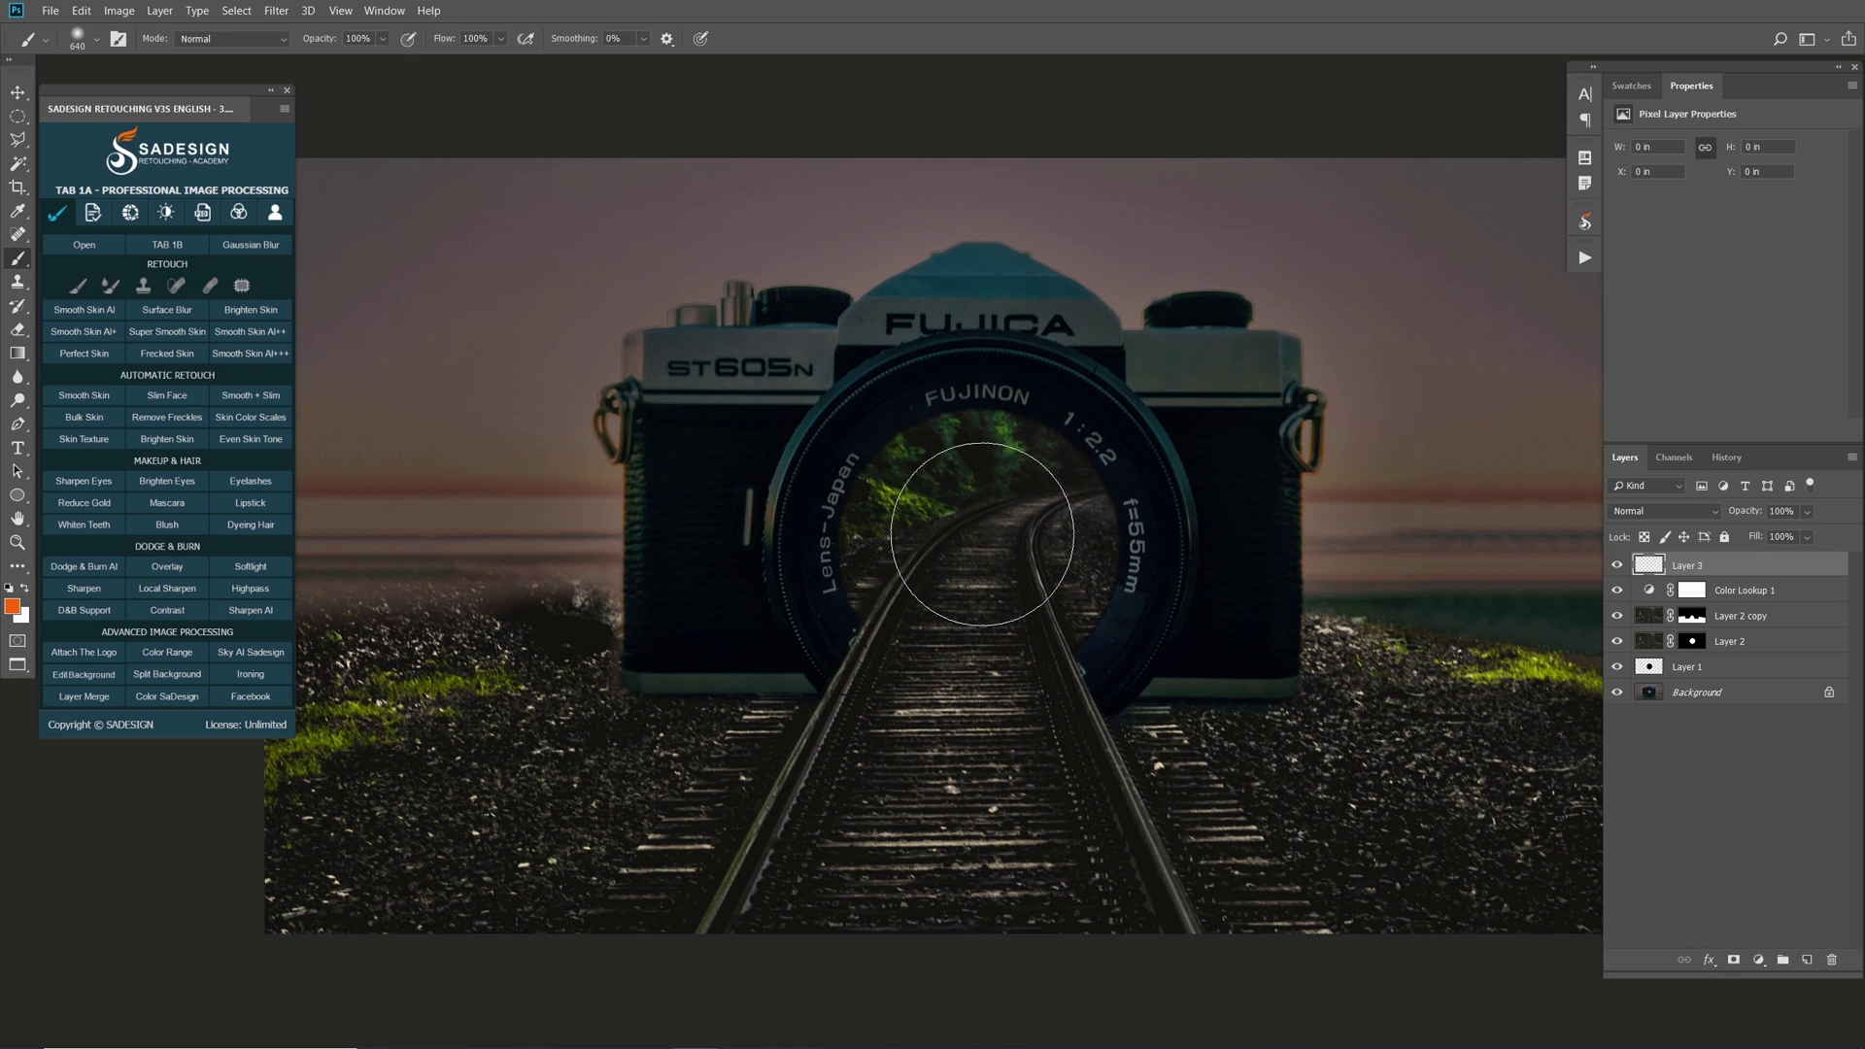
left_click(995, 527)
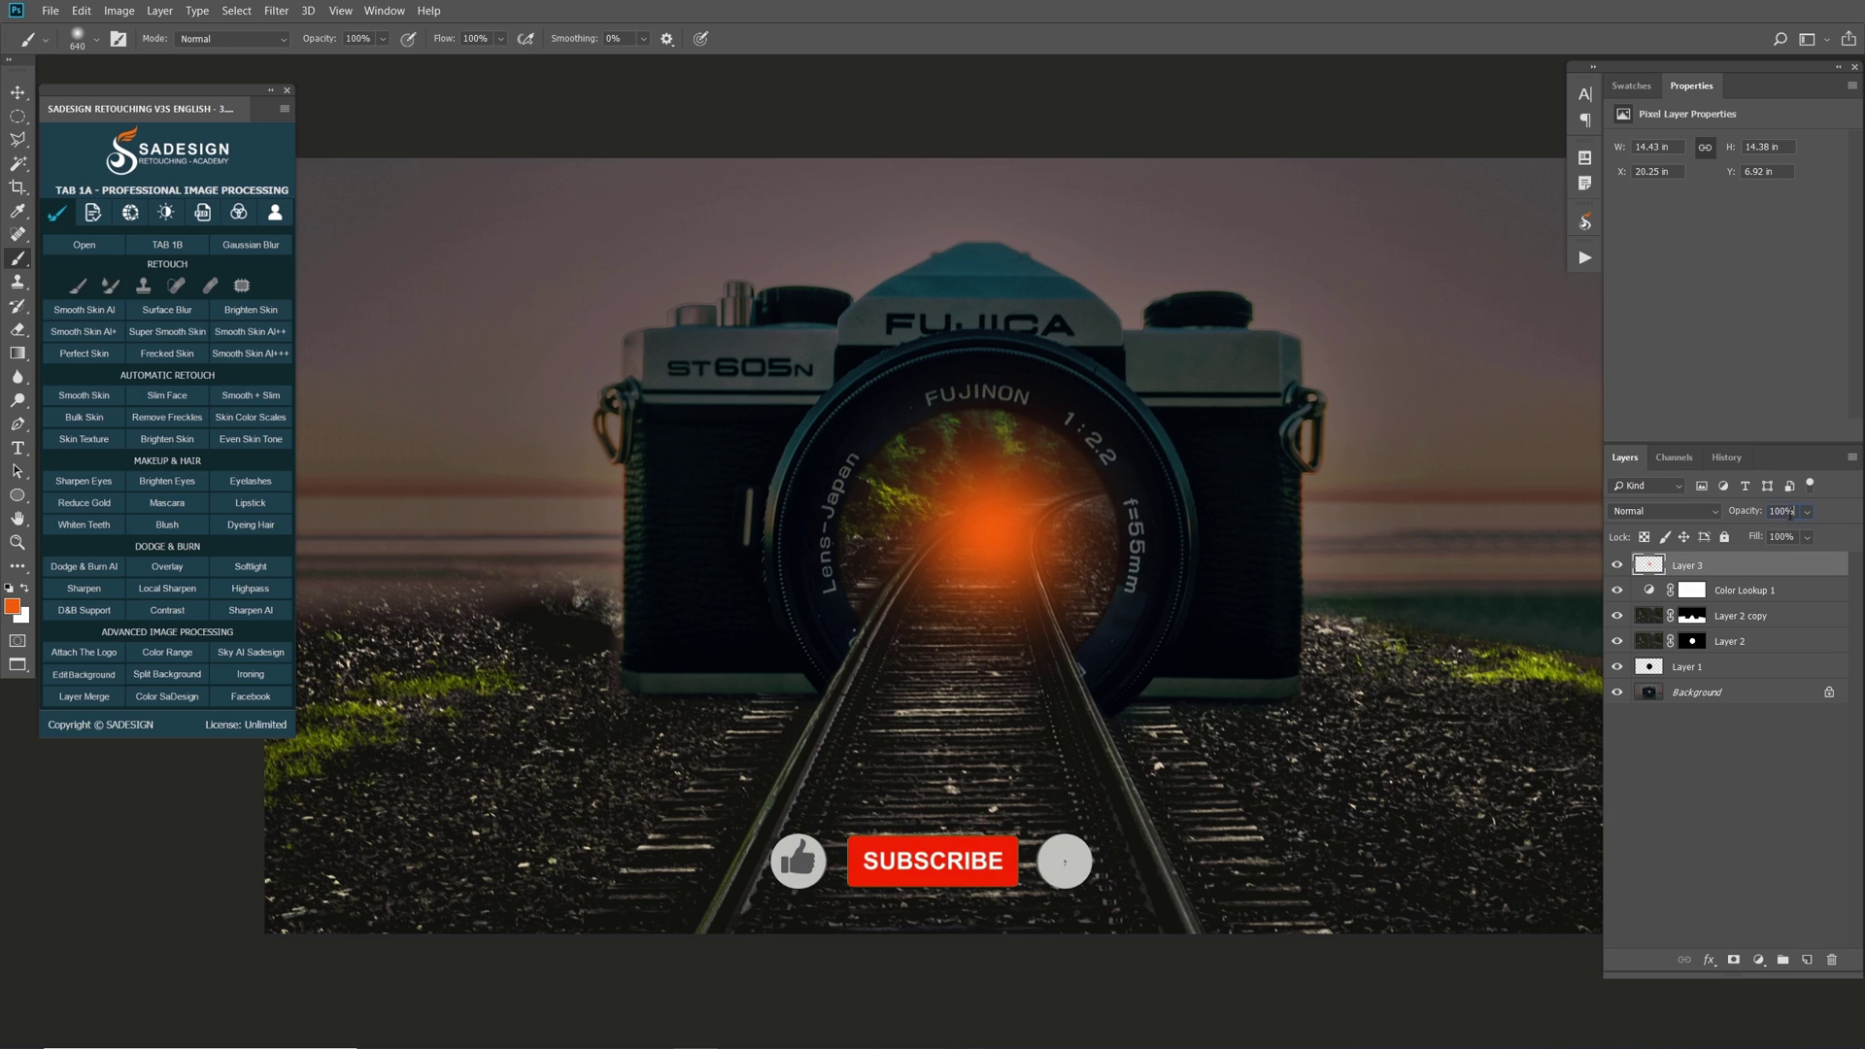
type("70")
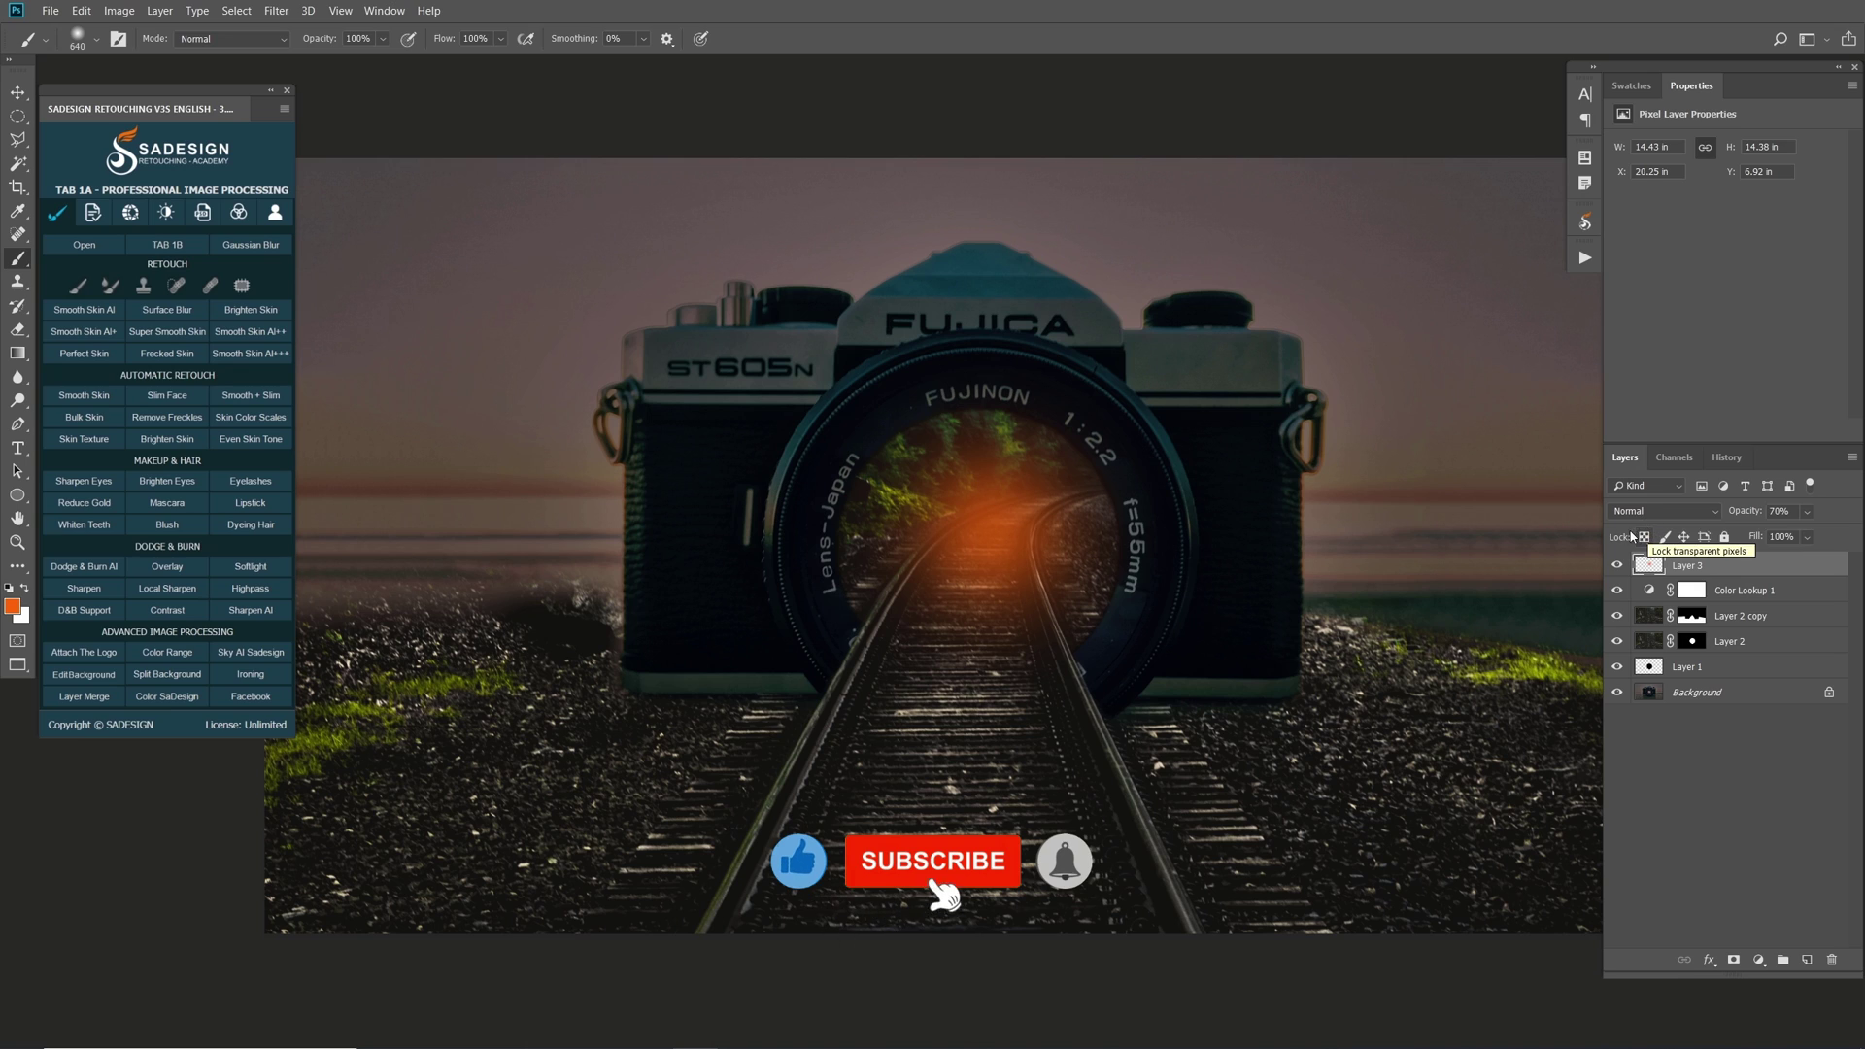
- Set the glow layer to Screen blend mode at 60% opacity
left_click(1643, 514)
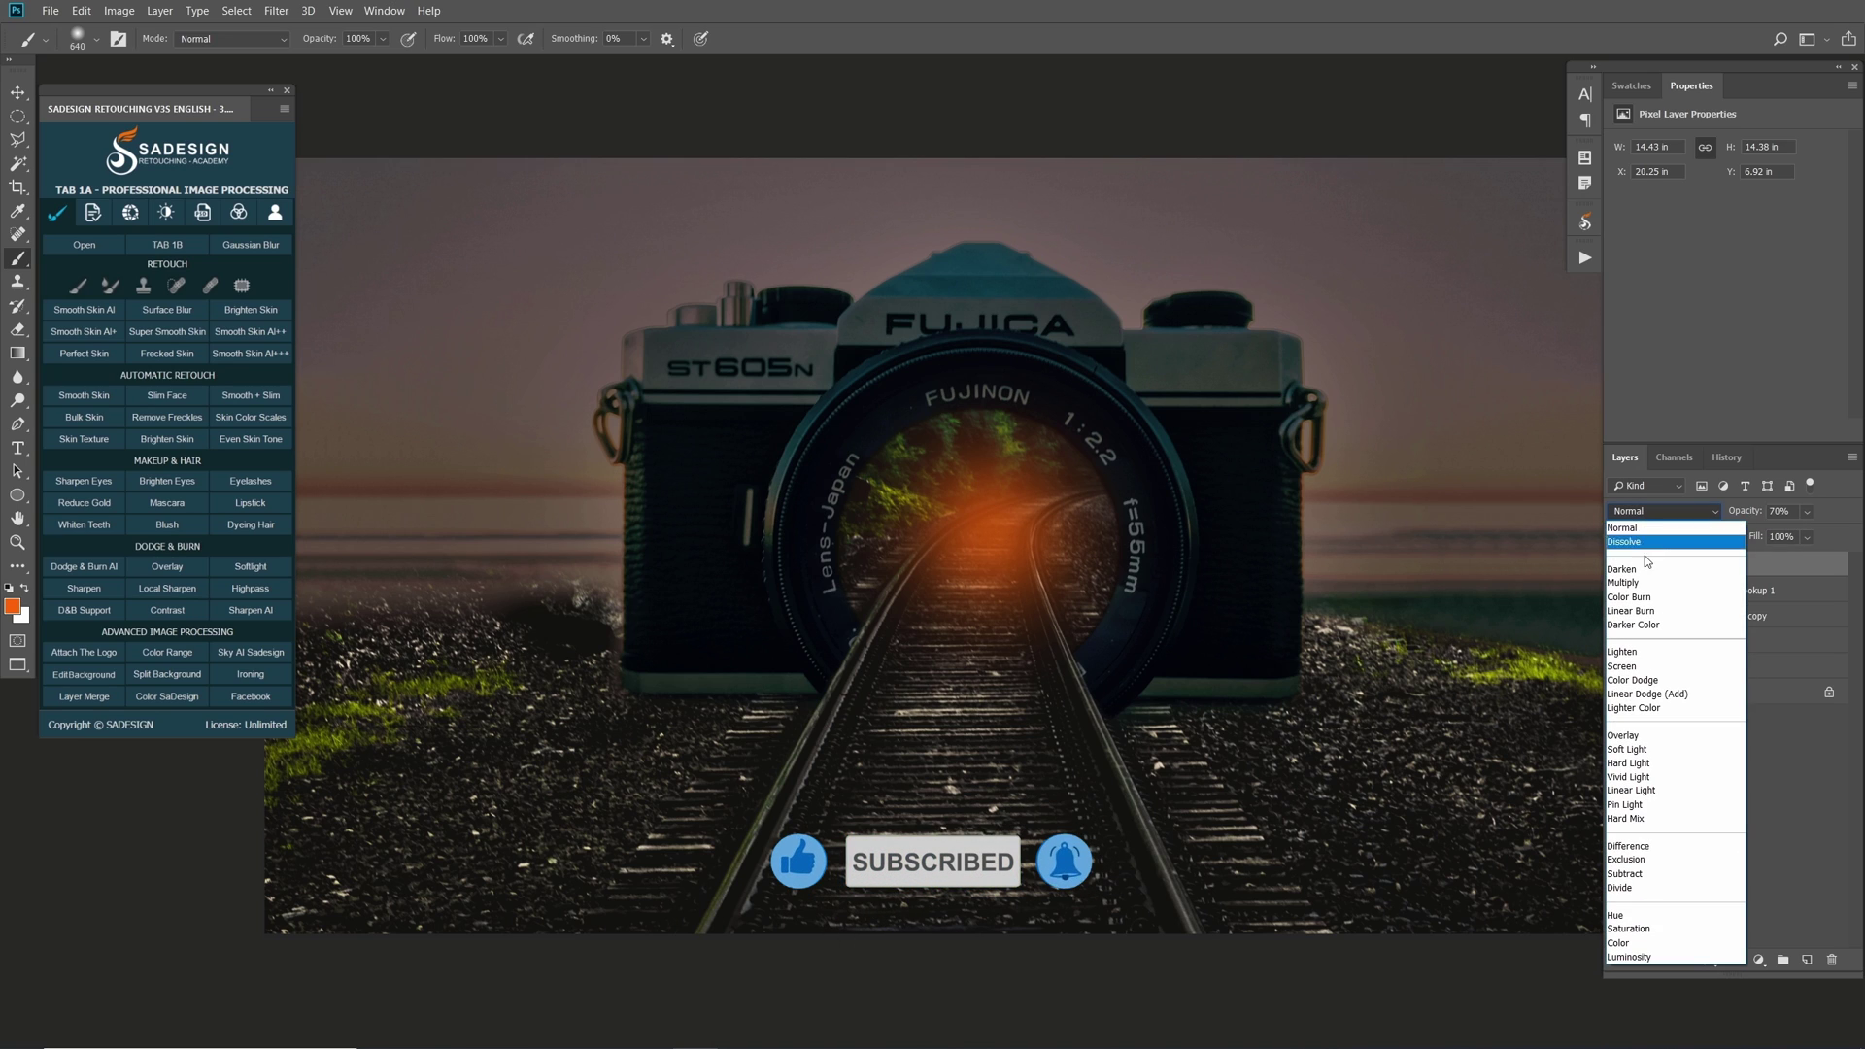
left_click(1641, 668)
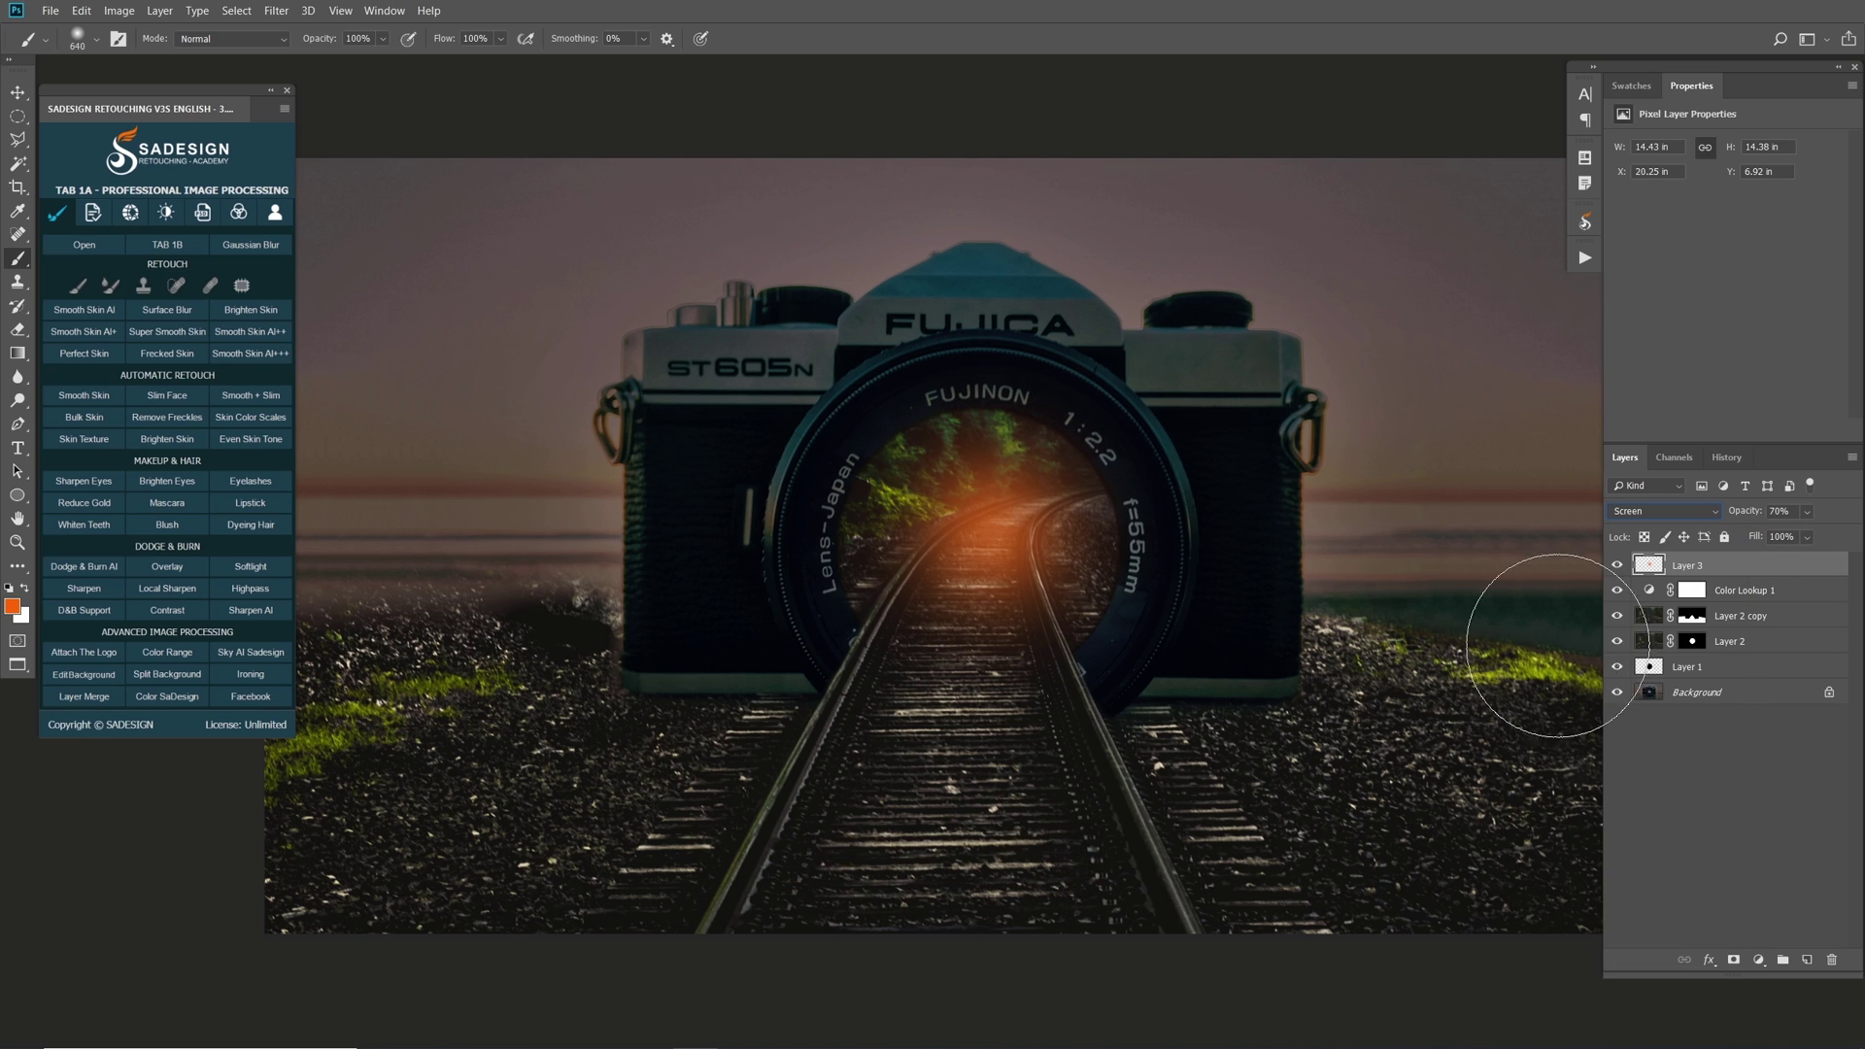
left_click(1748, 513)
type("60")
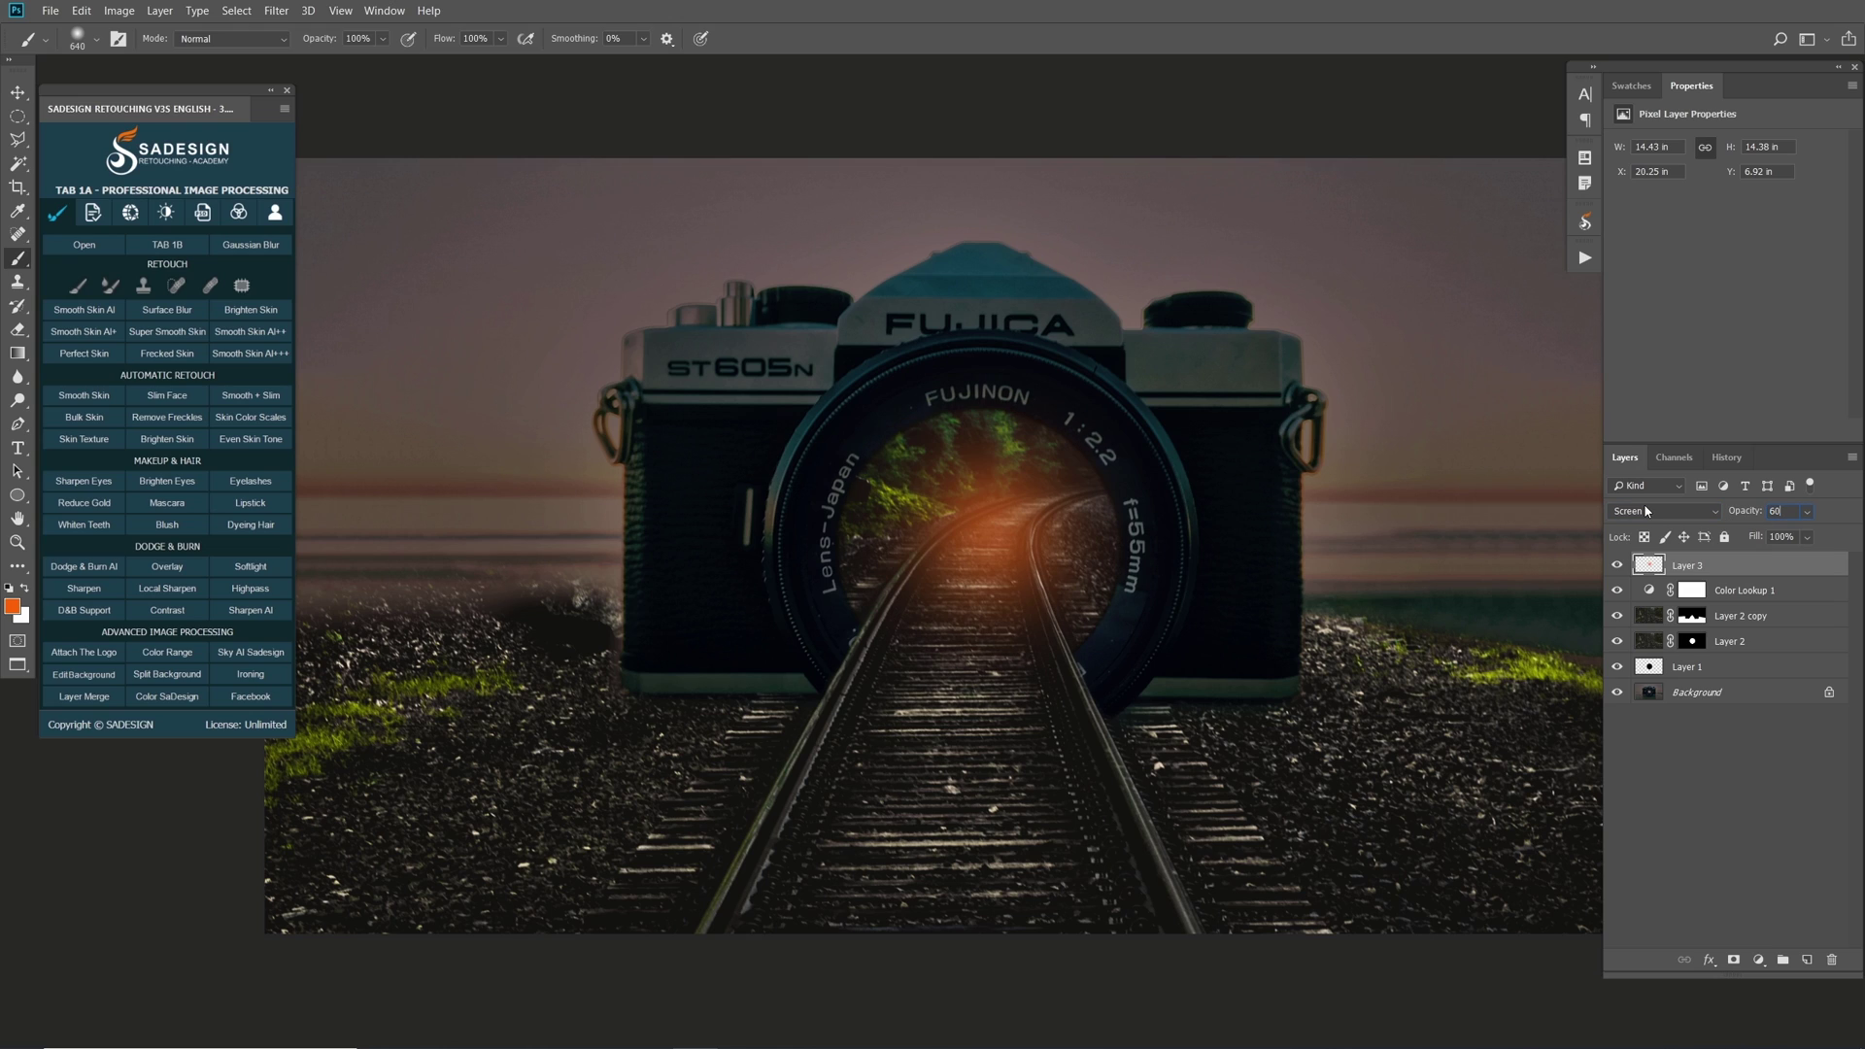
key("Return")
- On a new Layer 4, paint a faint orange wash down the track at 20% brush opacity, then toggle it to compare
left_click(1806, 960)
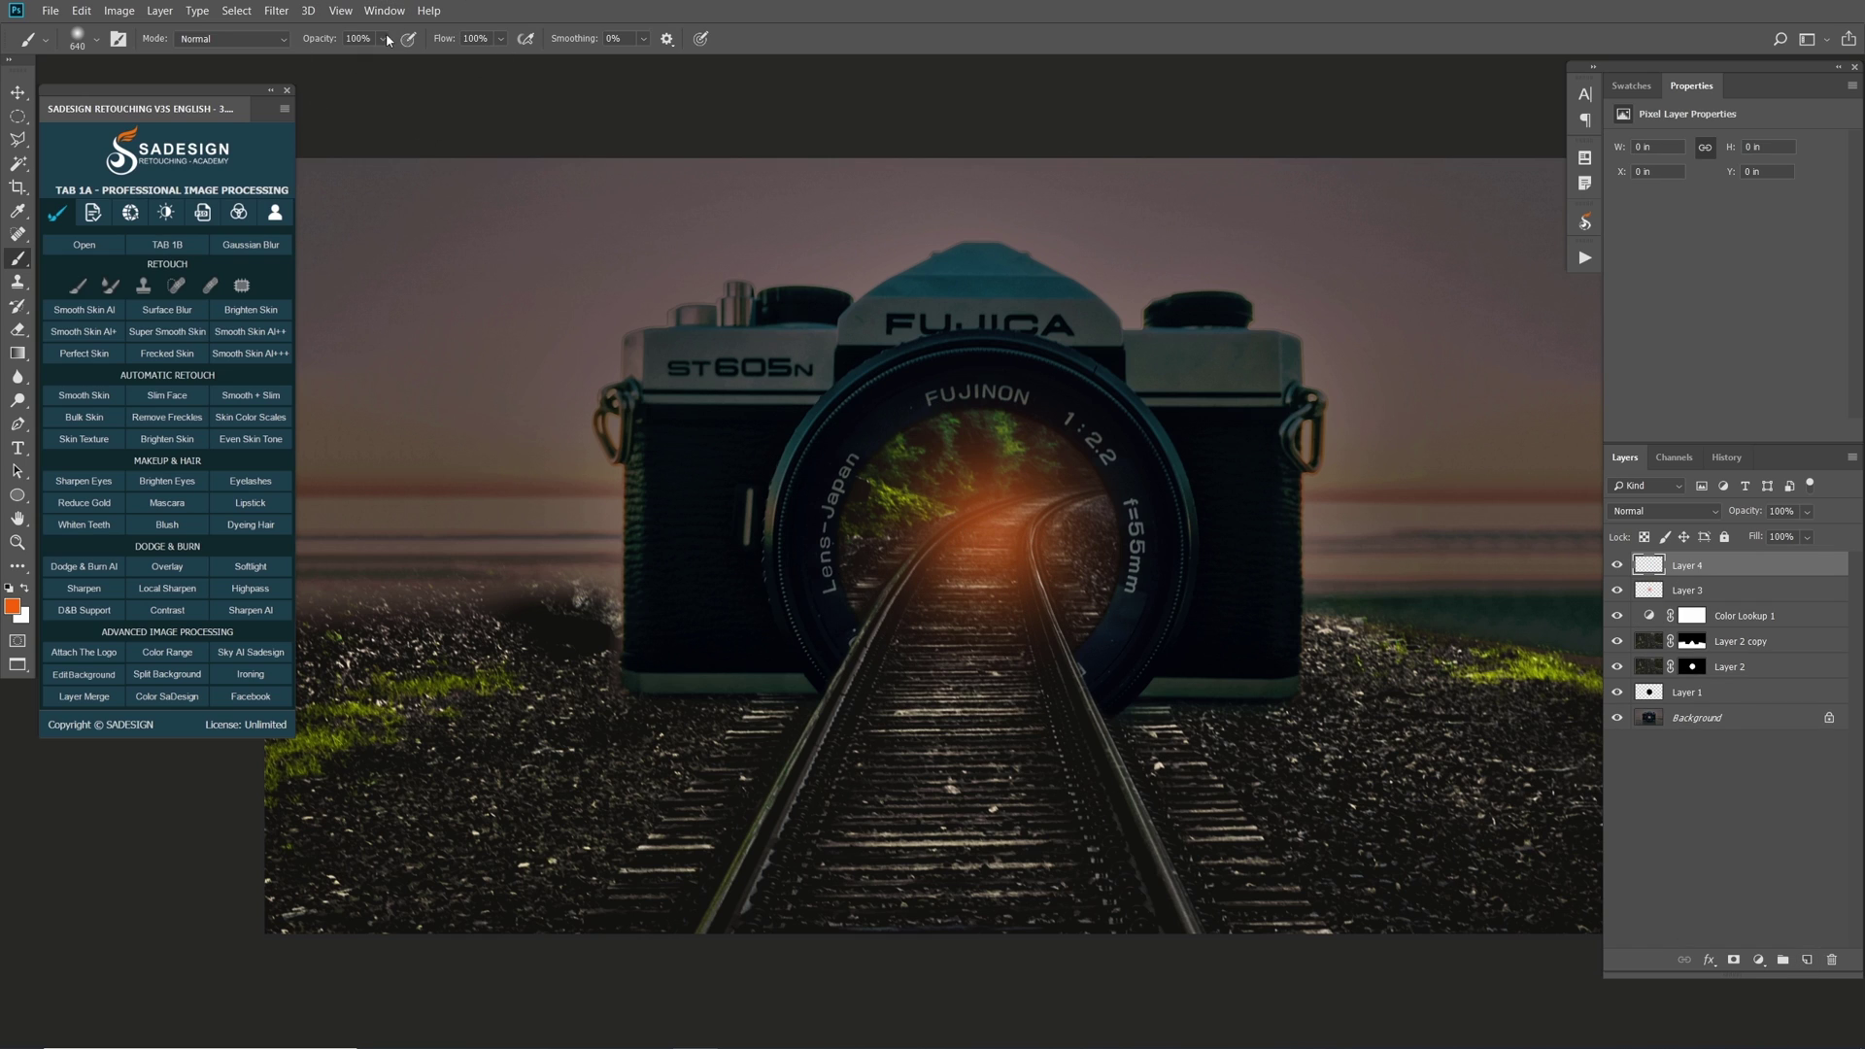
key("Return")
left_click_drag(939, 587, 946, 582)
mouse_move(951, 577)
left_mouse_down()
mouse_move(824, 877)
mouse_move(907, 770)
mouse_move(998, 1015)
mouse_move(971, 680)
mouse_move(1163, 1034)
left_mouse_up()
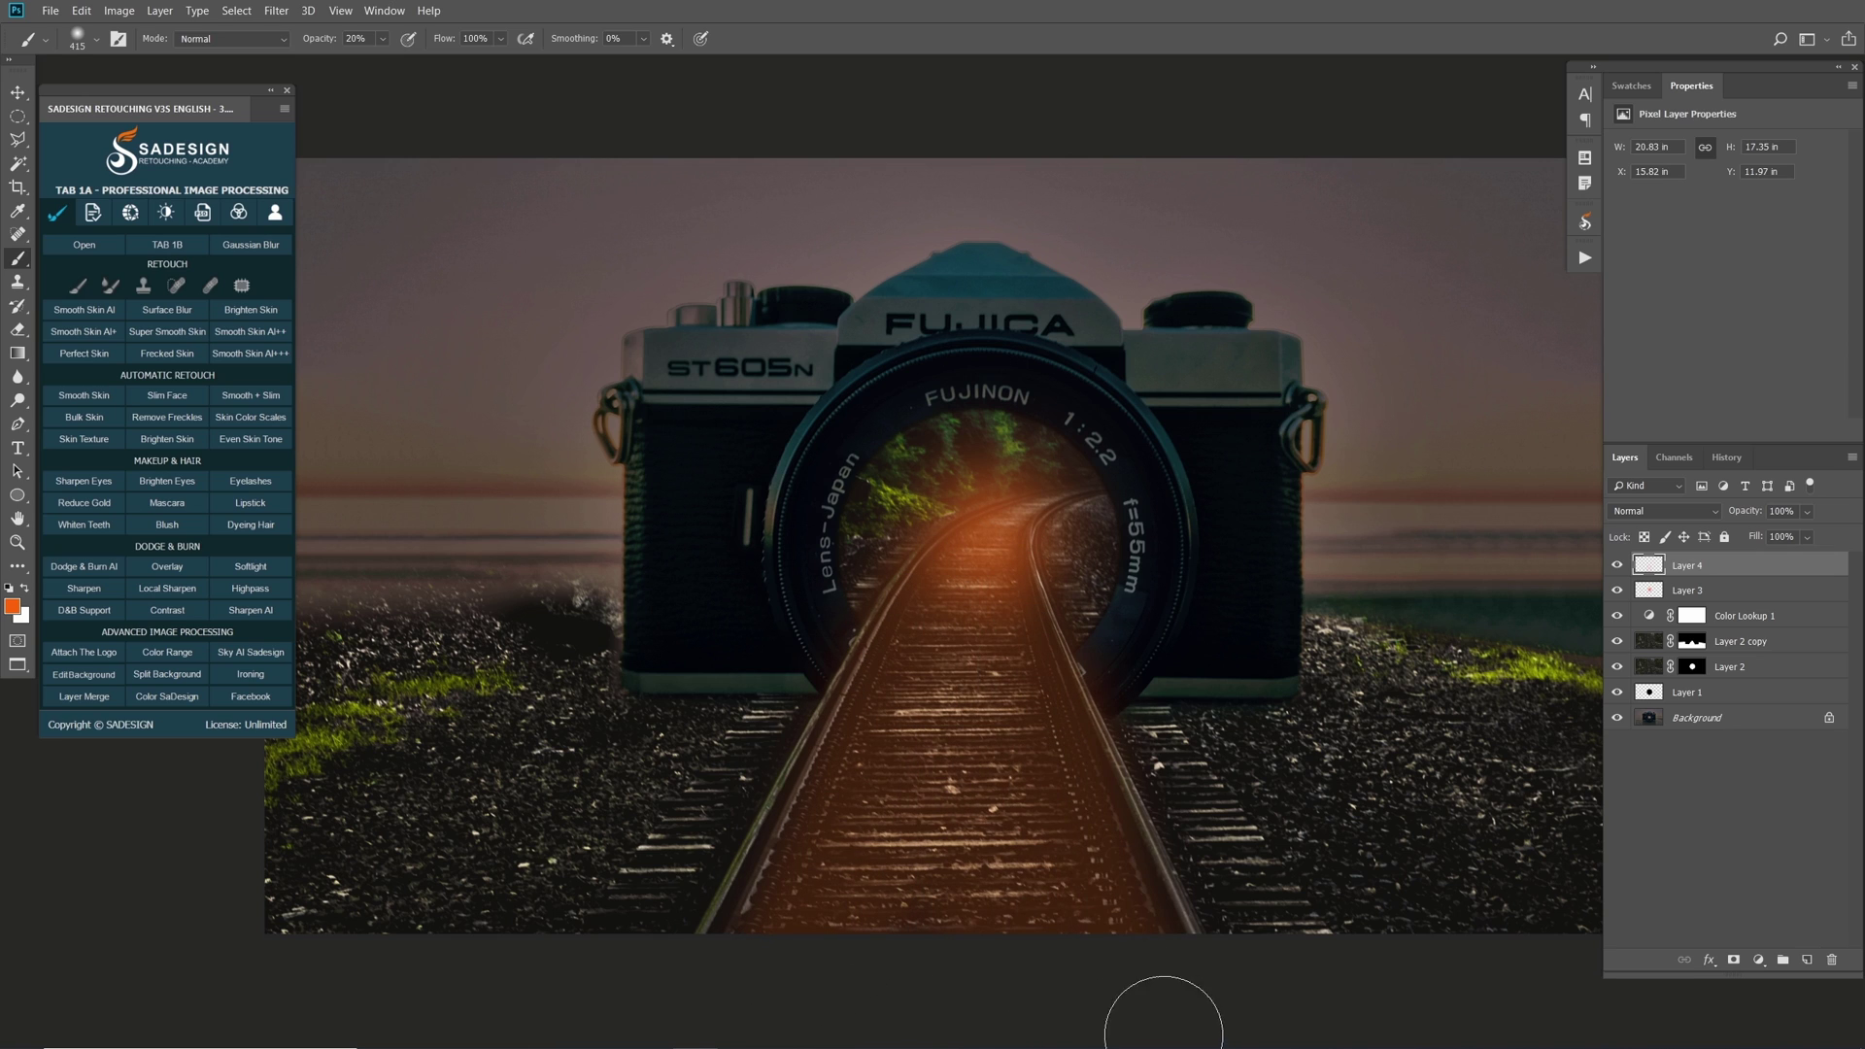
key("bracketright")
left_click(1616, 563)
left_click(1616, 563)
- On a new Layer 5, dab a white glow at the lens centre
left_click(1806, 960)
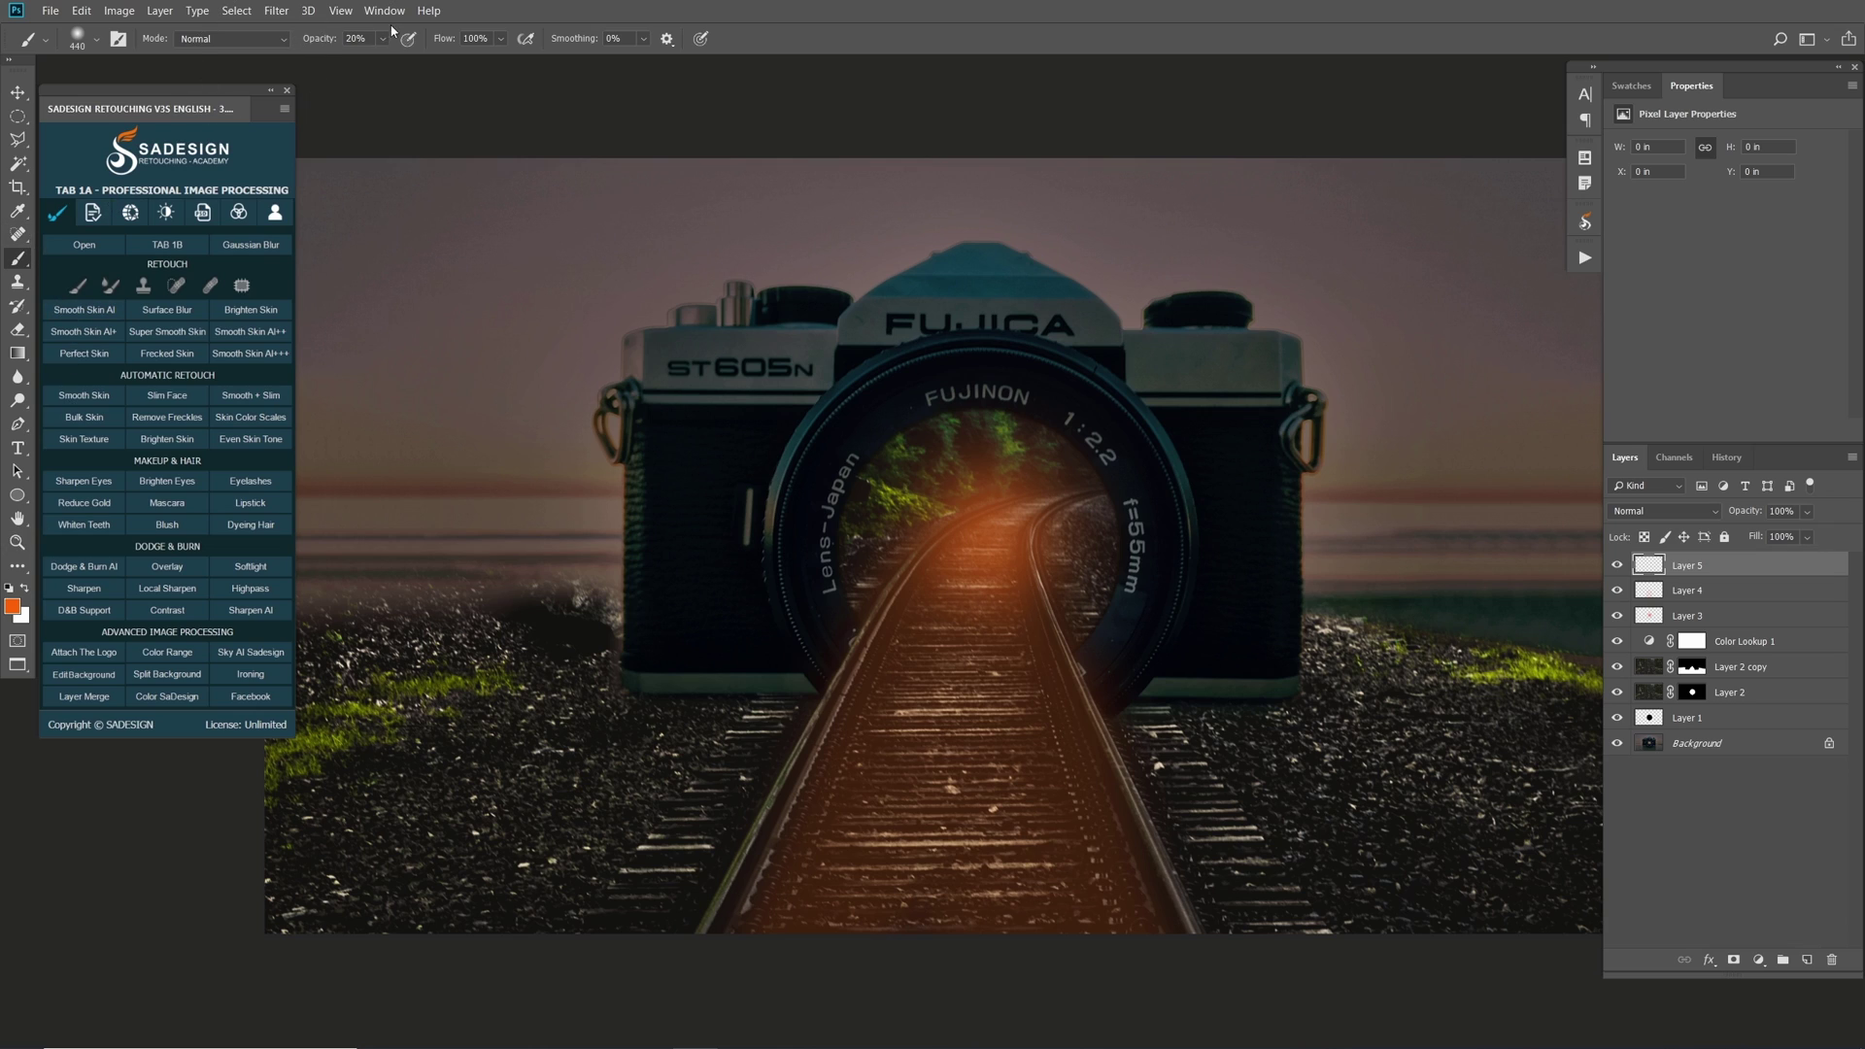
left_click(367, 41)
left_click(27, 590)
left_click(974, 535)
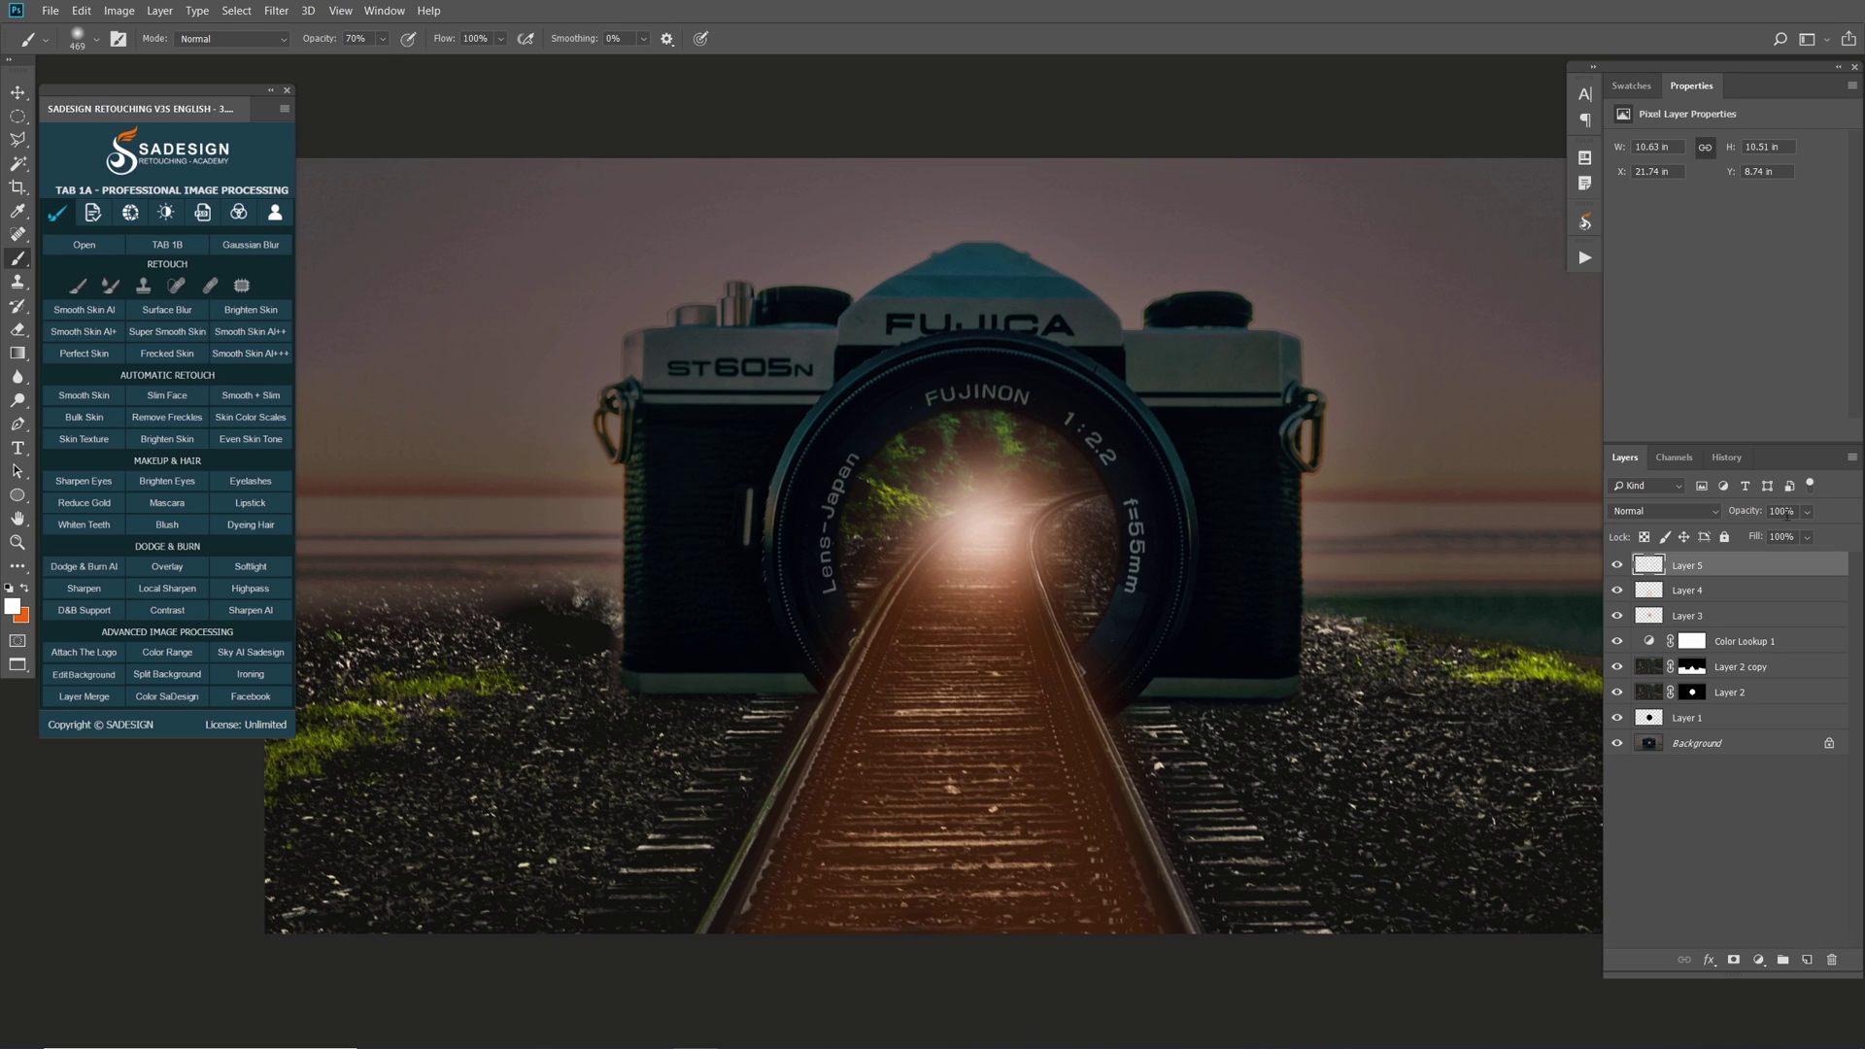
- Blend Layer 5 in Soft Light at 50% opacity
left_click(1716, 512)
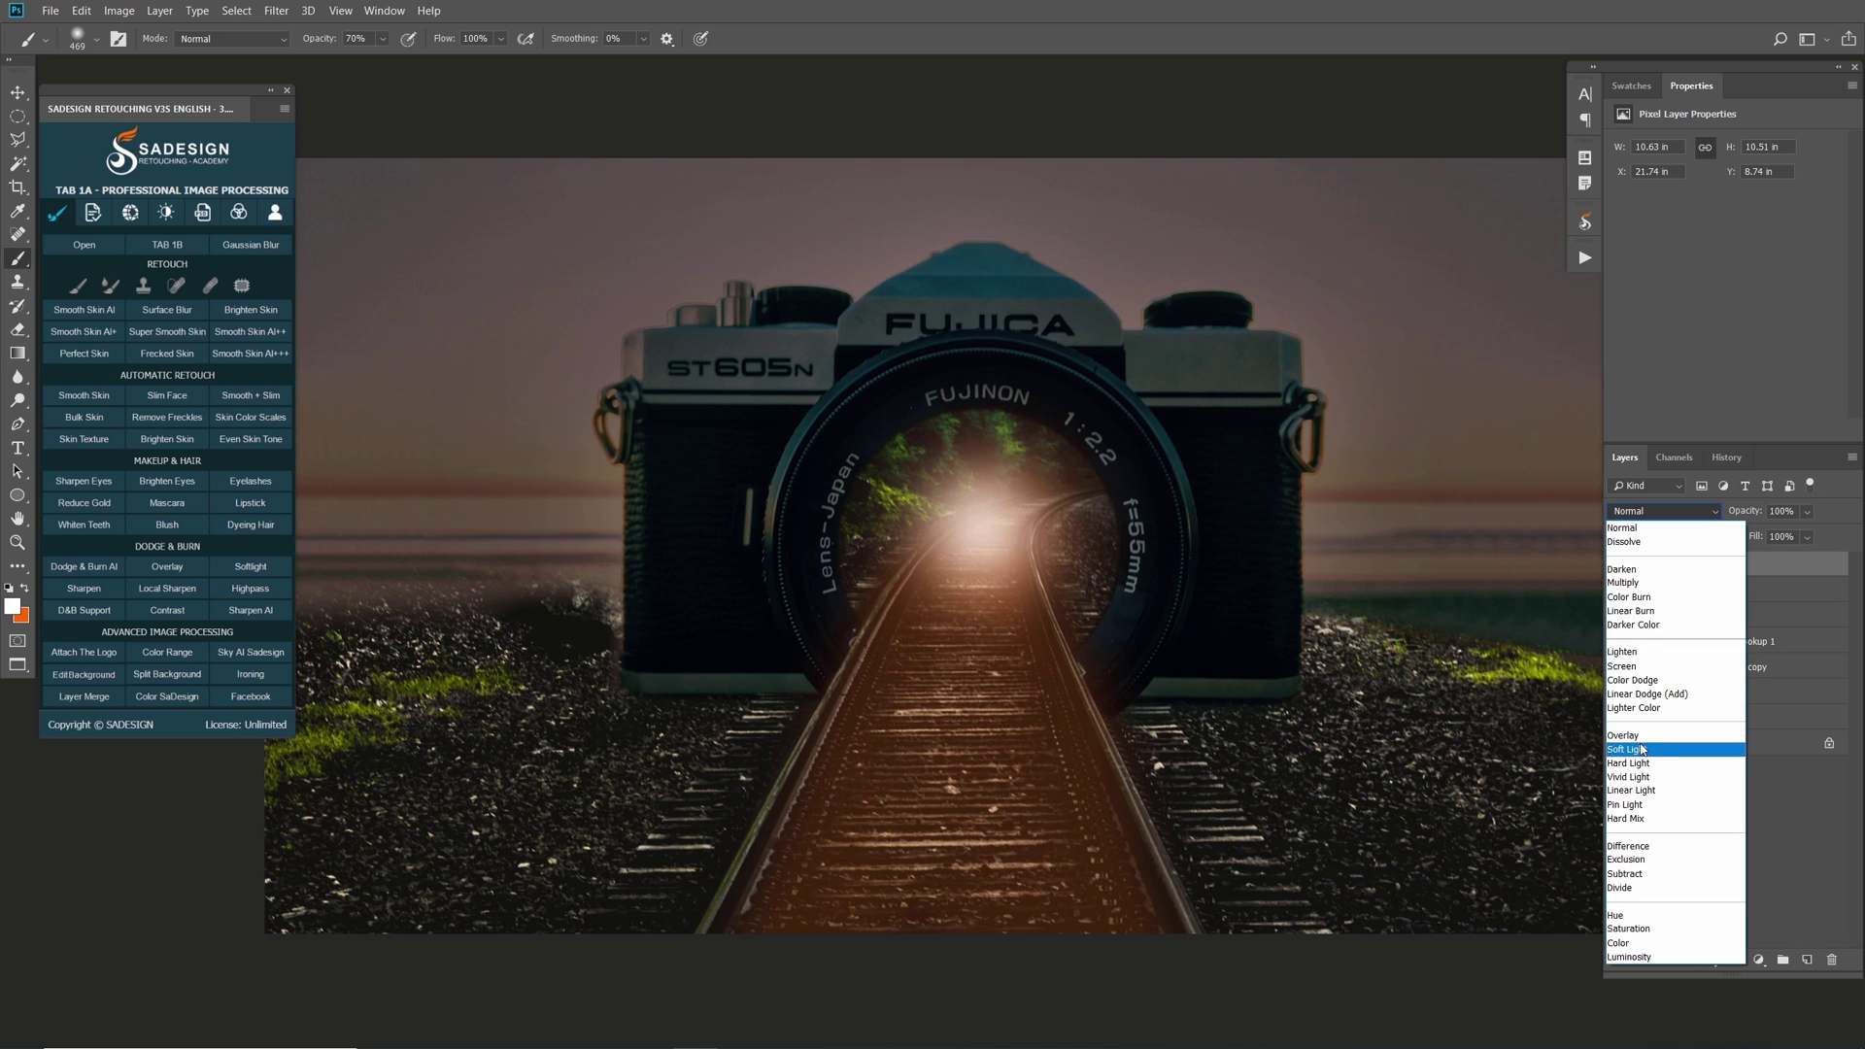
left_click(1646, 748)
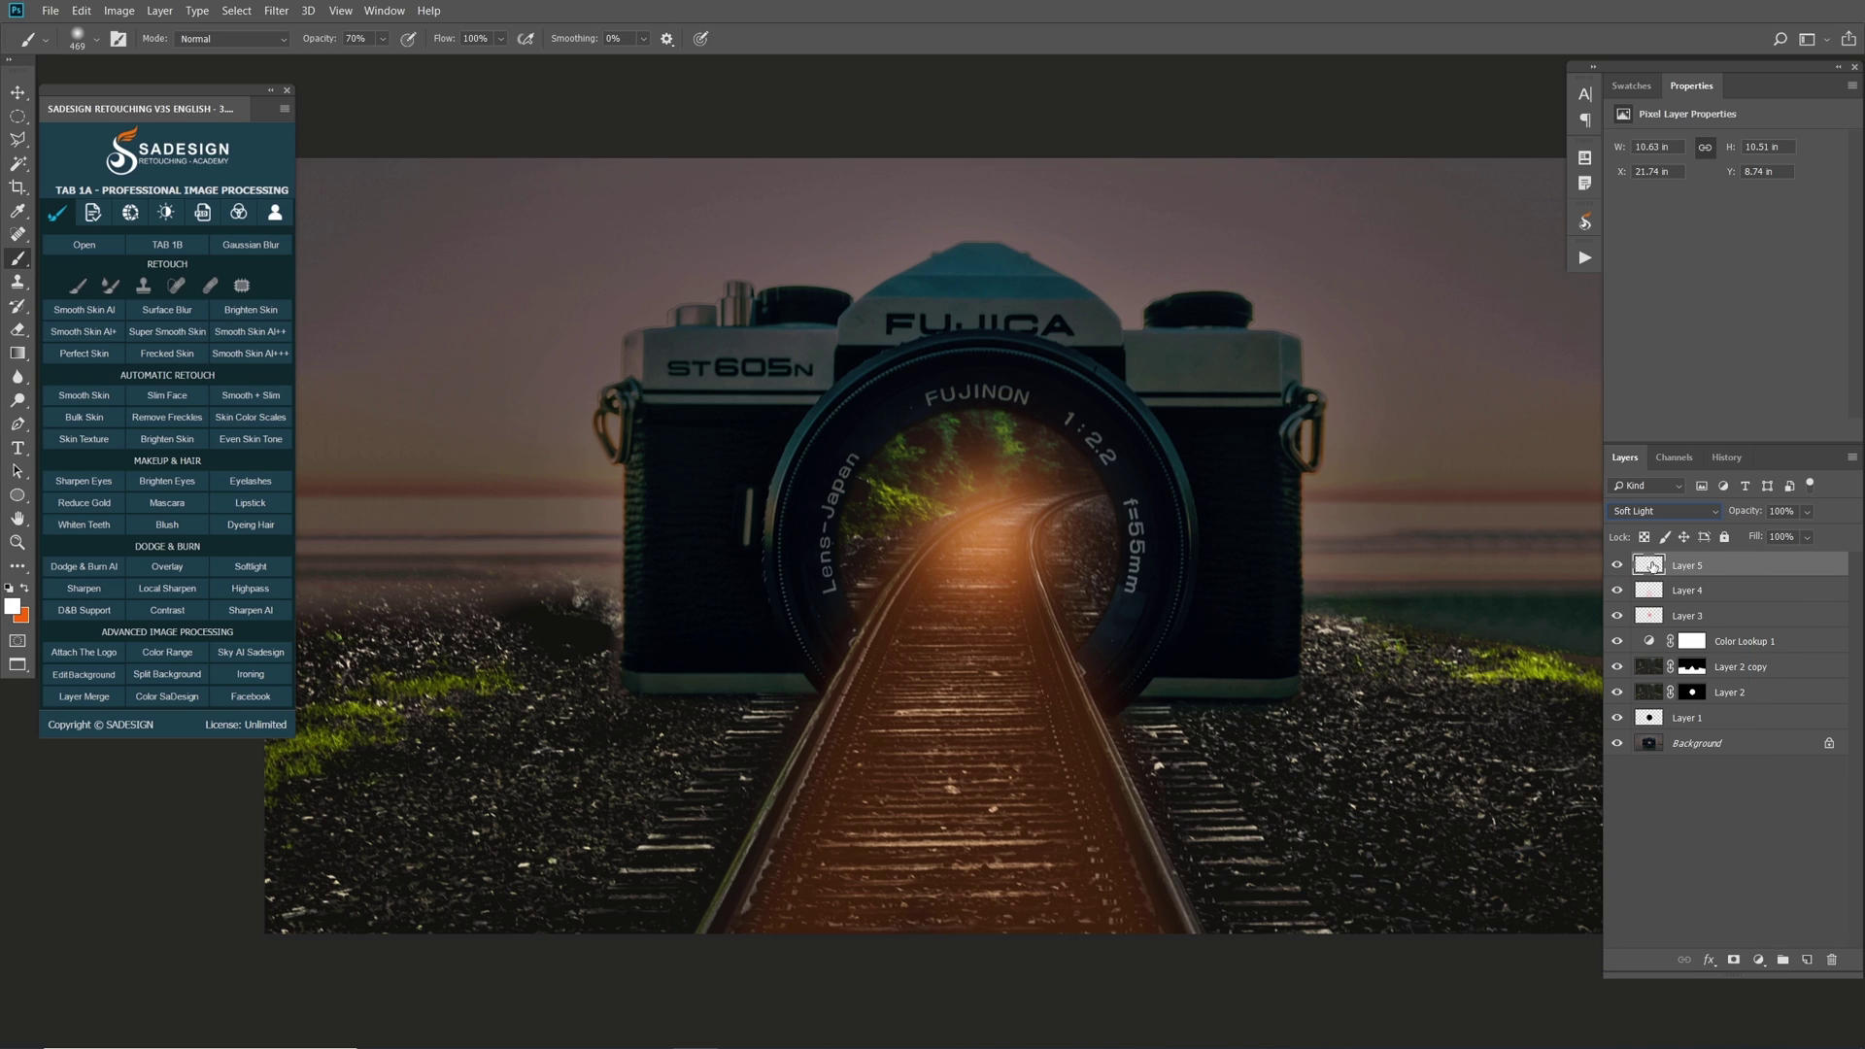
left_click(1783, 512)
type("50")
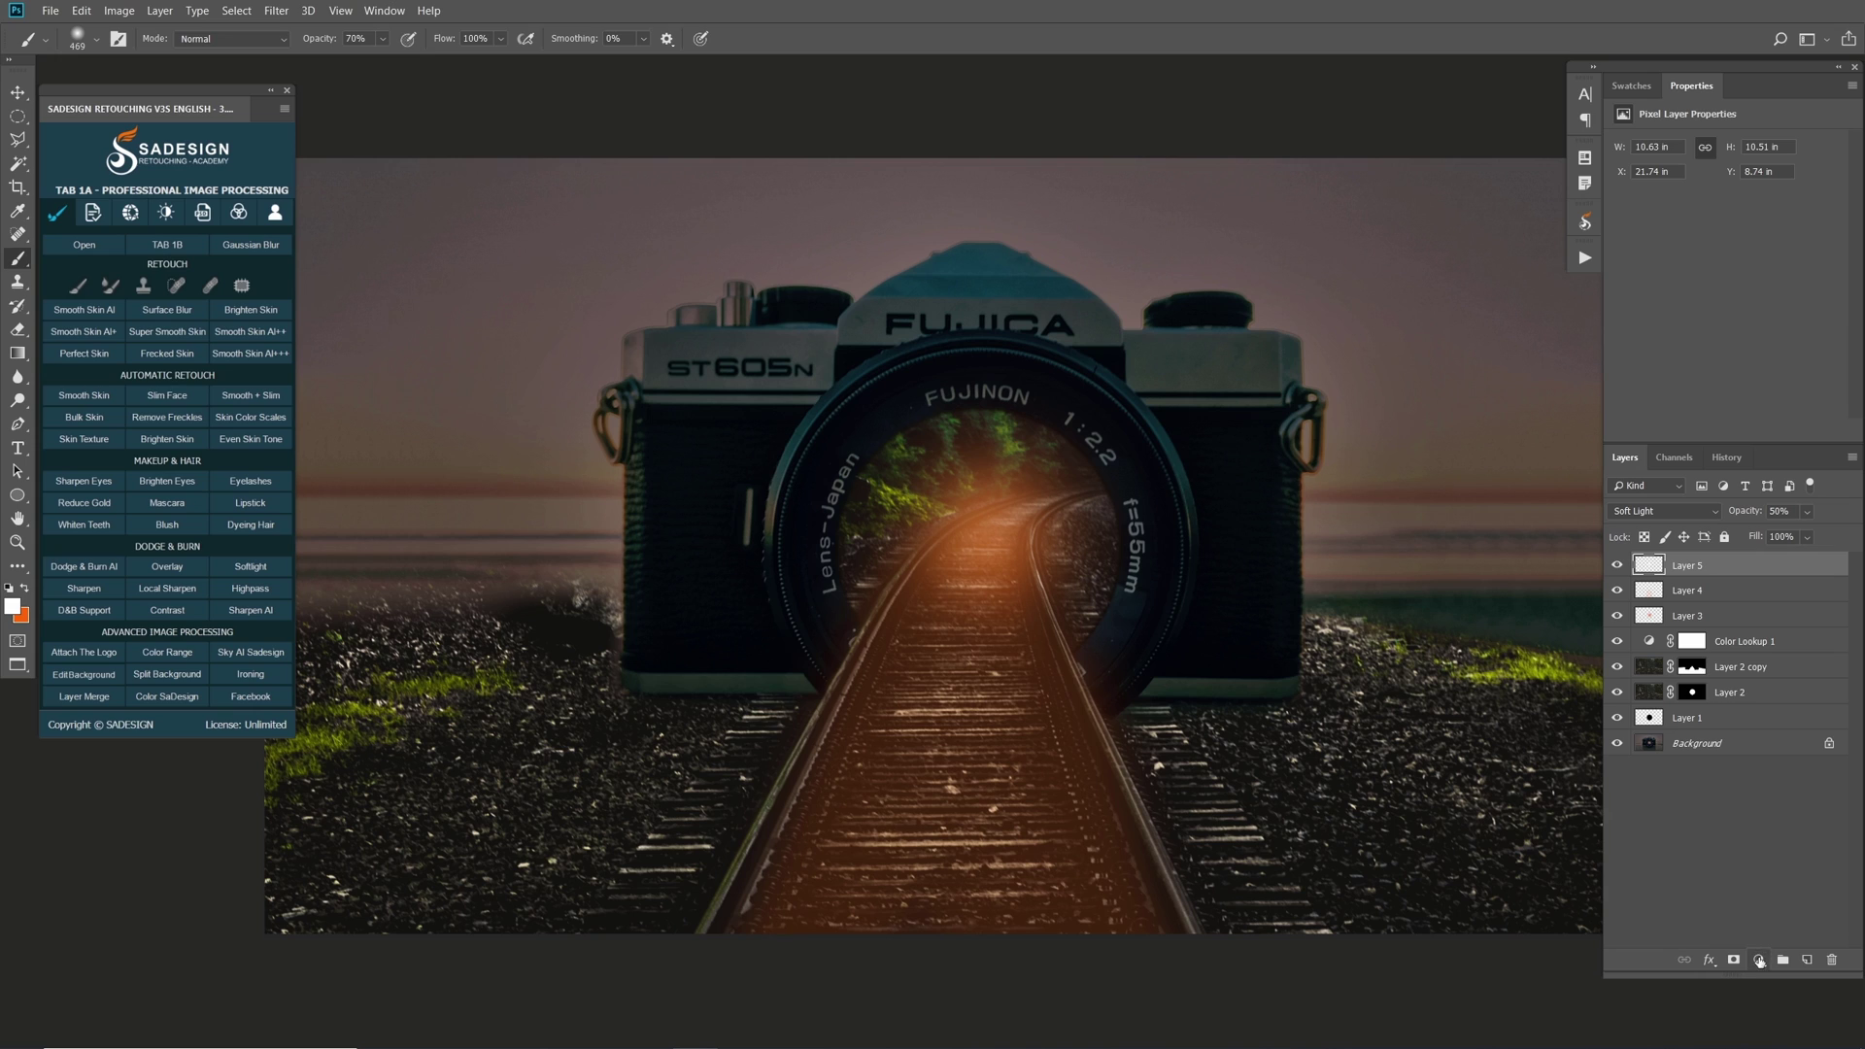
- Add a Color Lookup layer using FallColors.look, compare it on and off, and make orange the foreground colour
left_click(1757, 959)
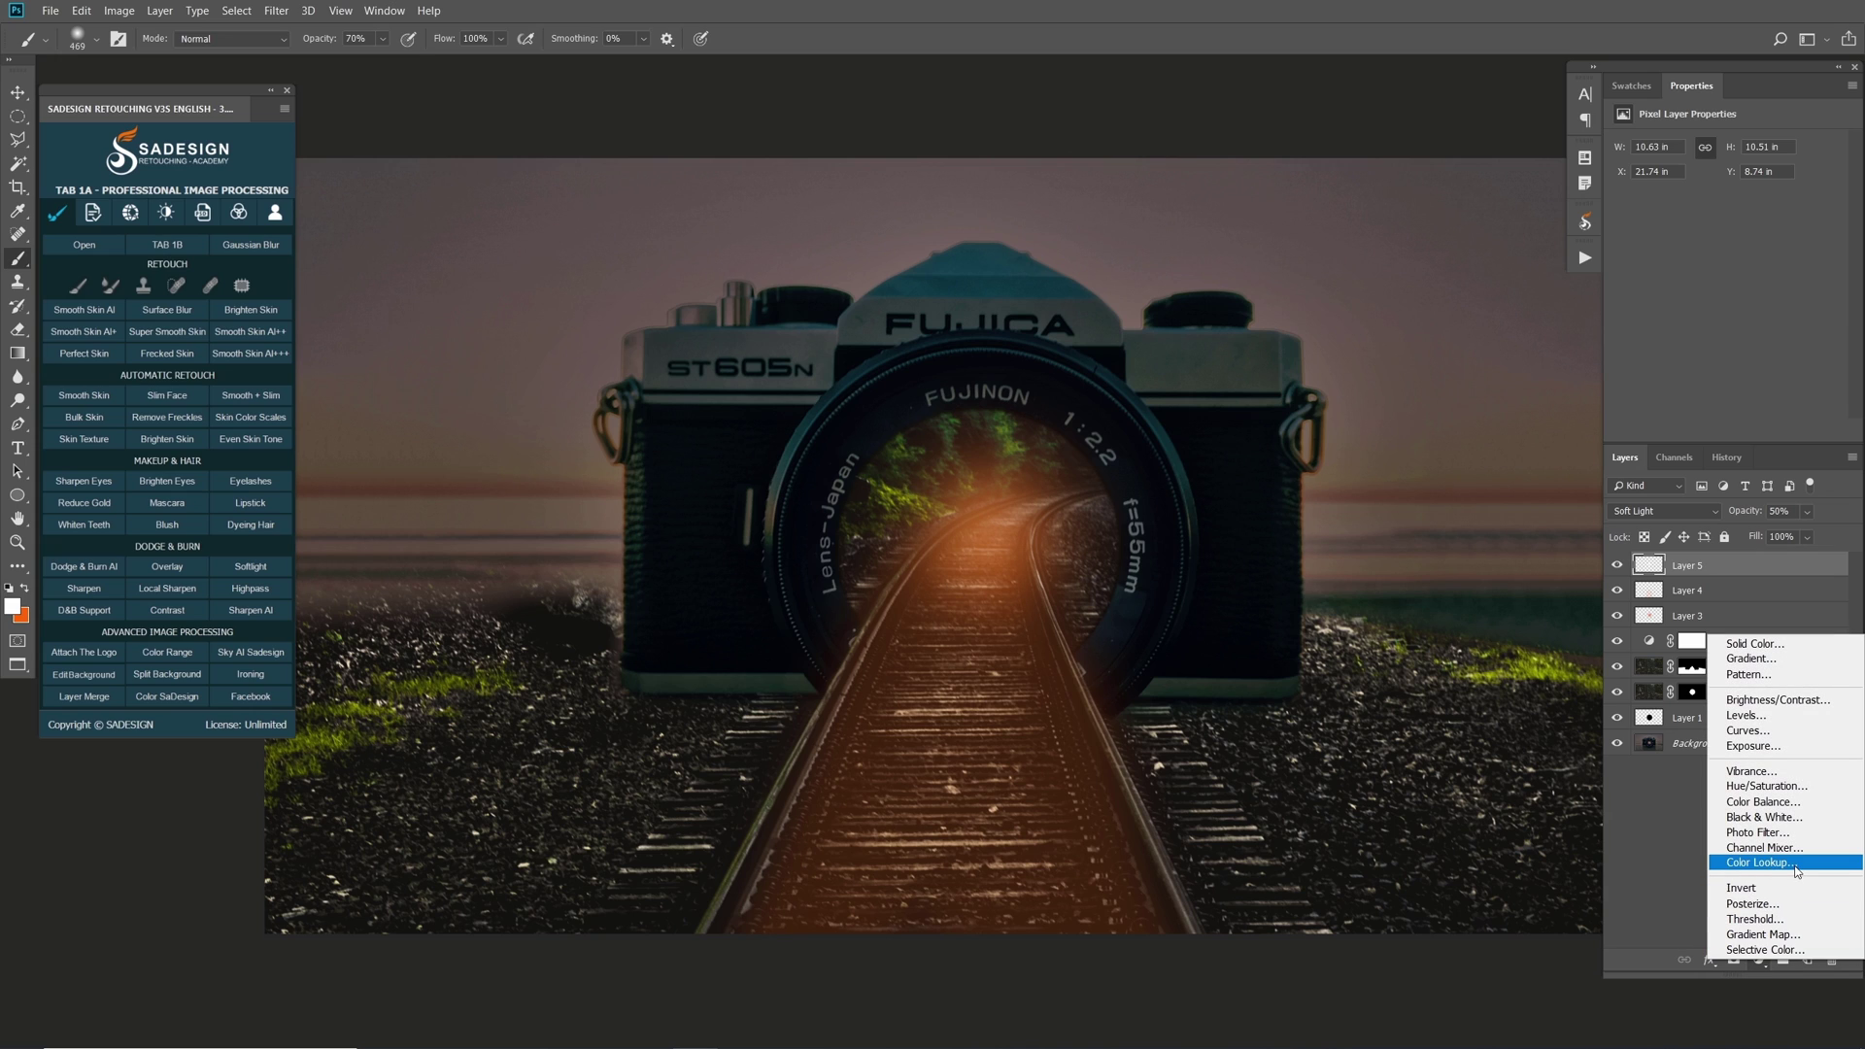
left_click(1760, 862)
left_click(1716, 147)
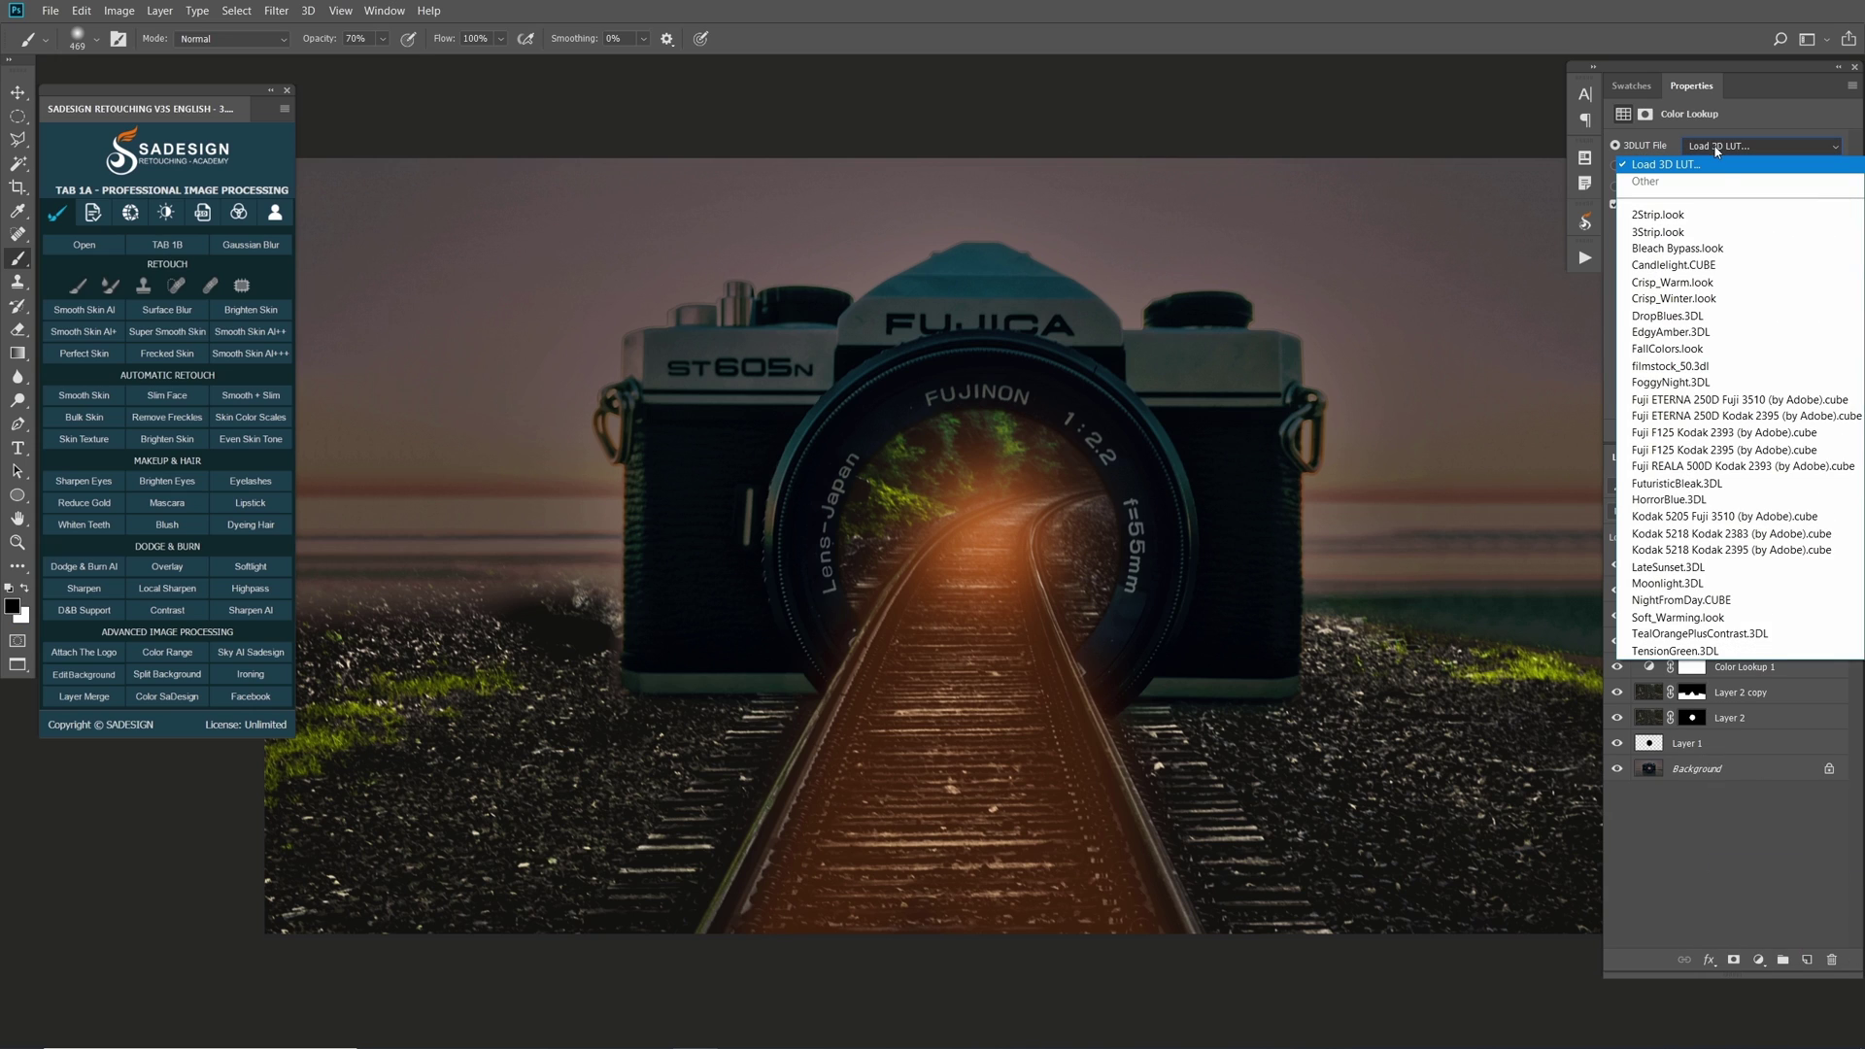
left_click(1686, 350)
left_click(1615, 566)
left_click(1615, 566)
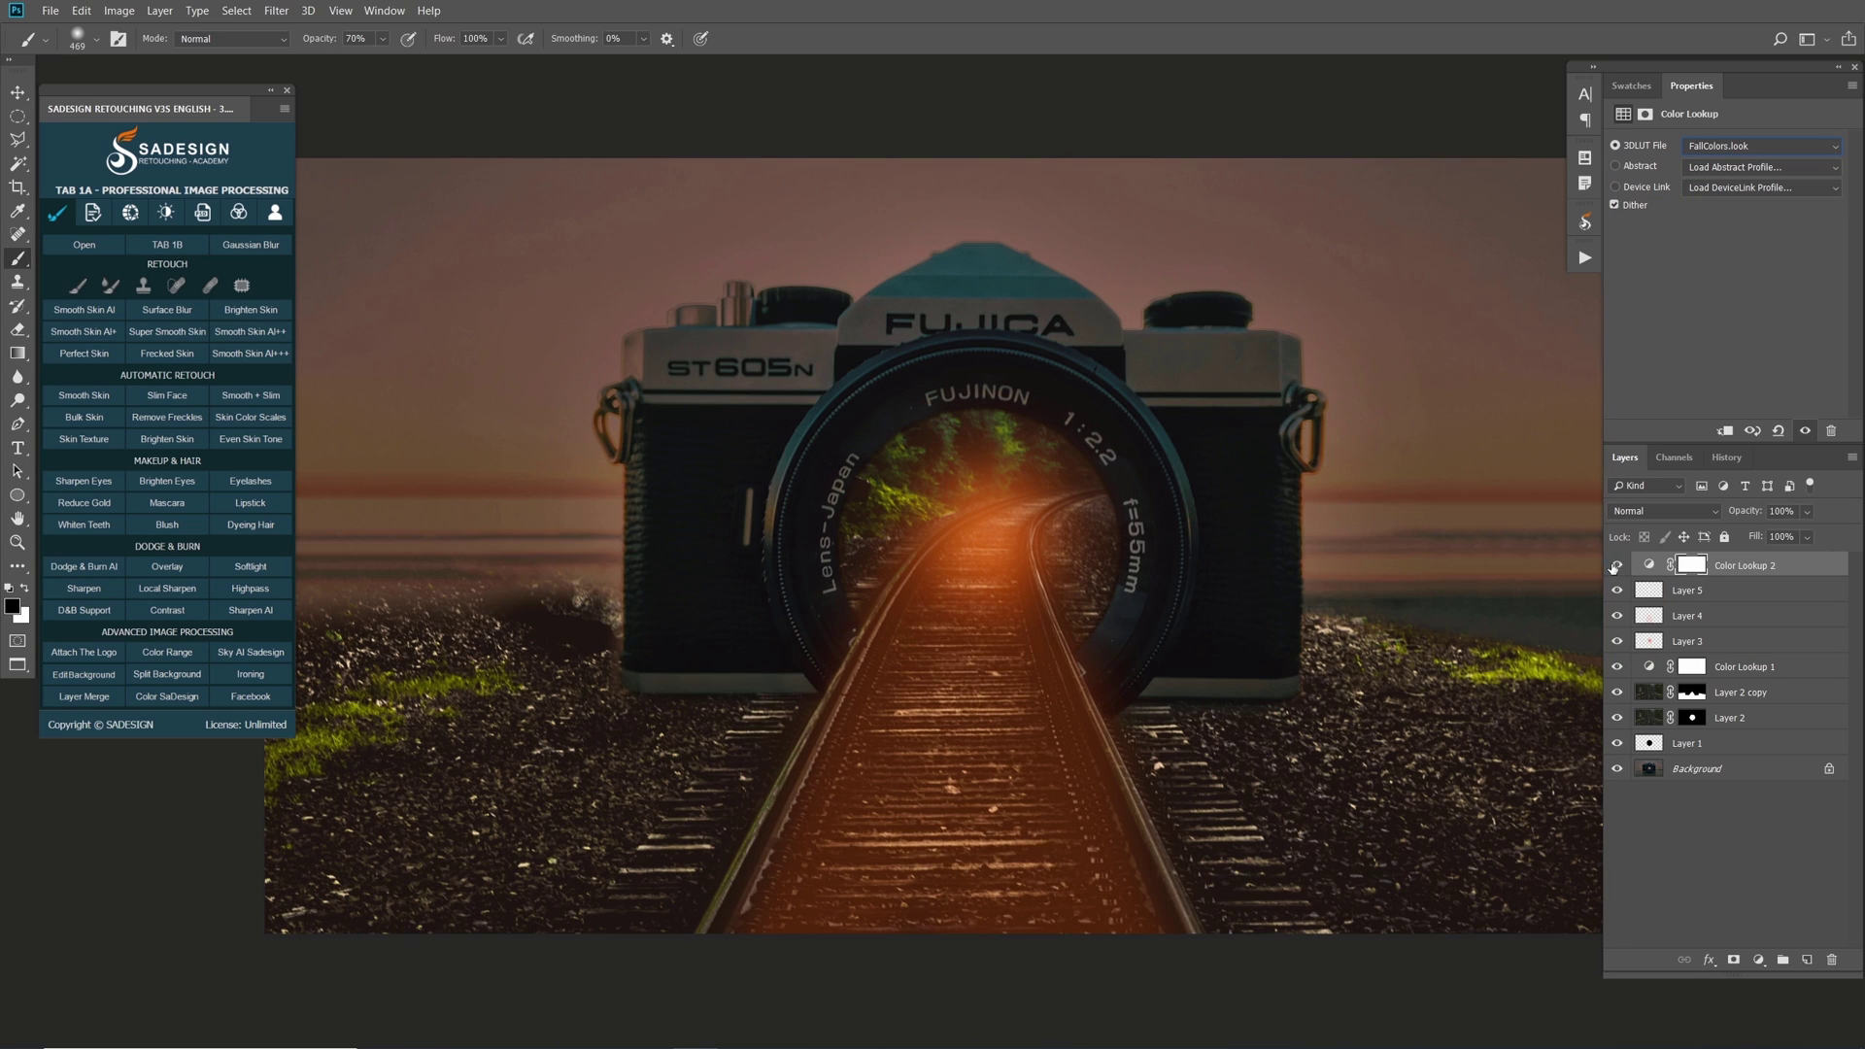
left_click(1646, 565)
left_click(26, 588)
left_click(1757, 959)
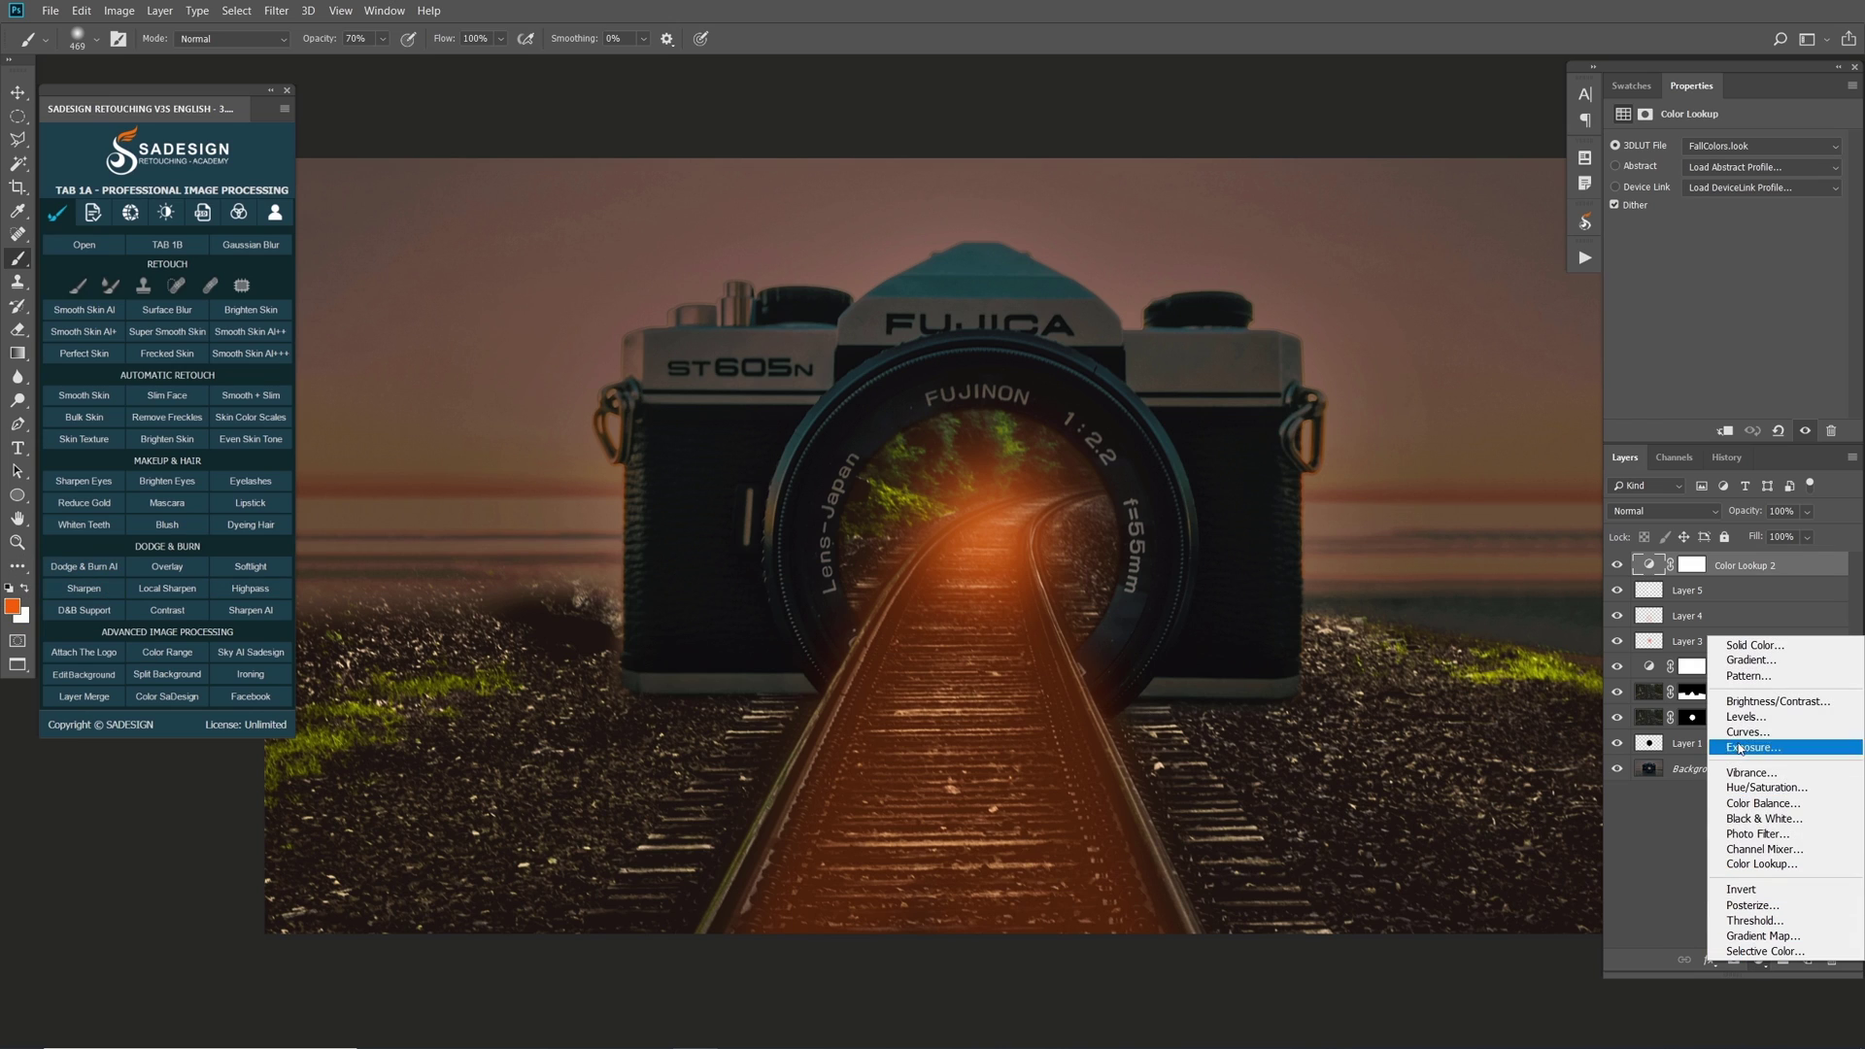
- Add a radial orange Gradient Fill centred on the tracks at 80% scale and 30% layer opacity
left_click(1765, 664)
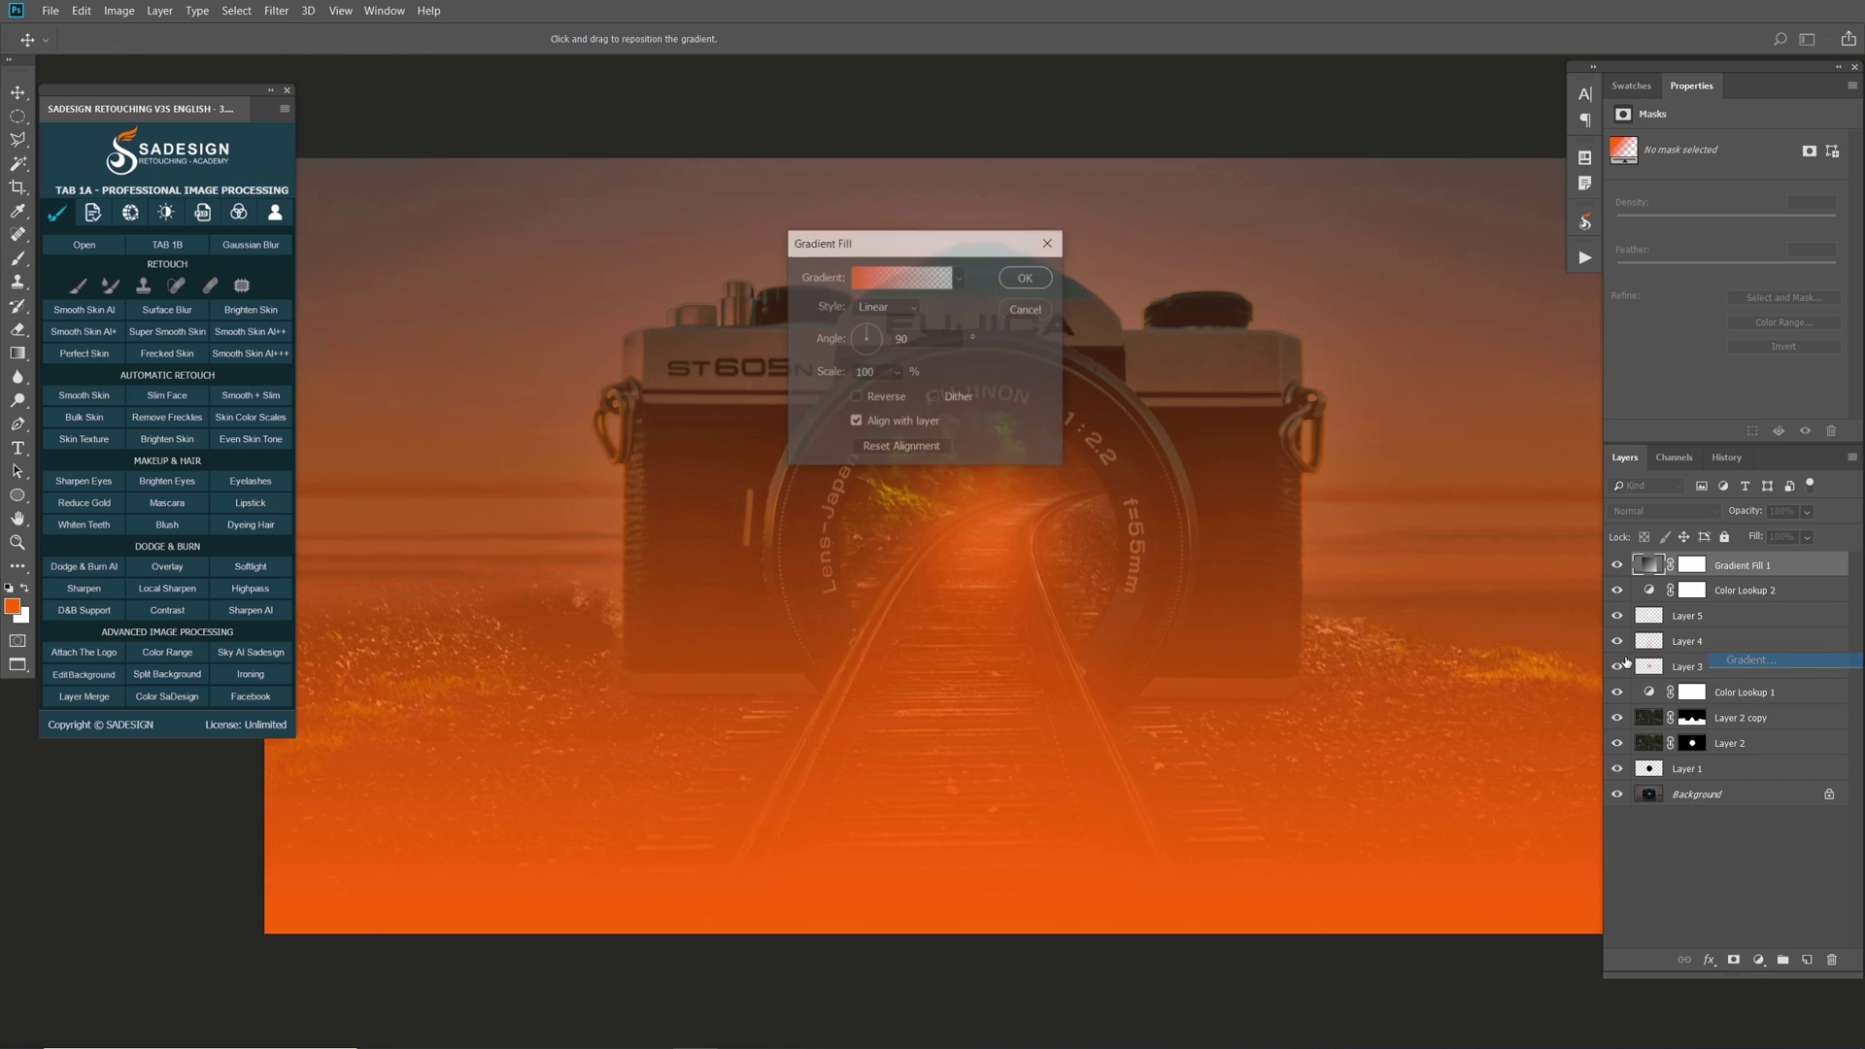
left_click(897, 308)
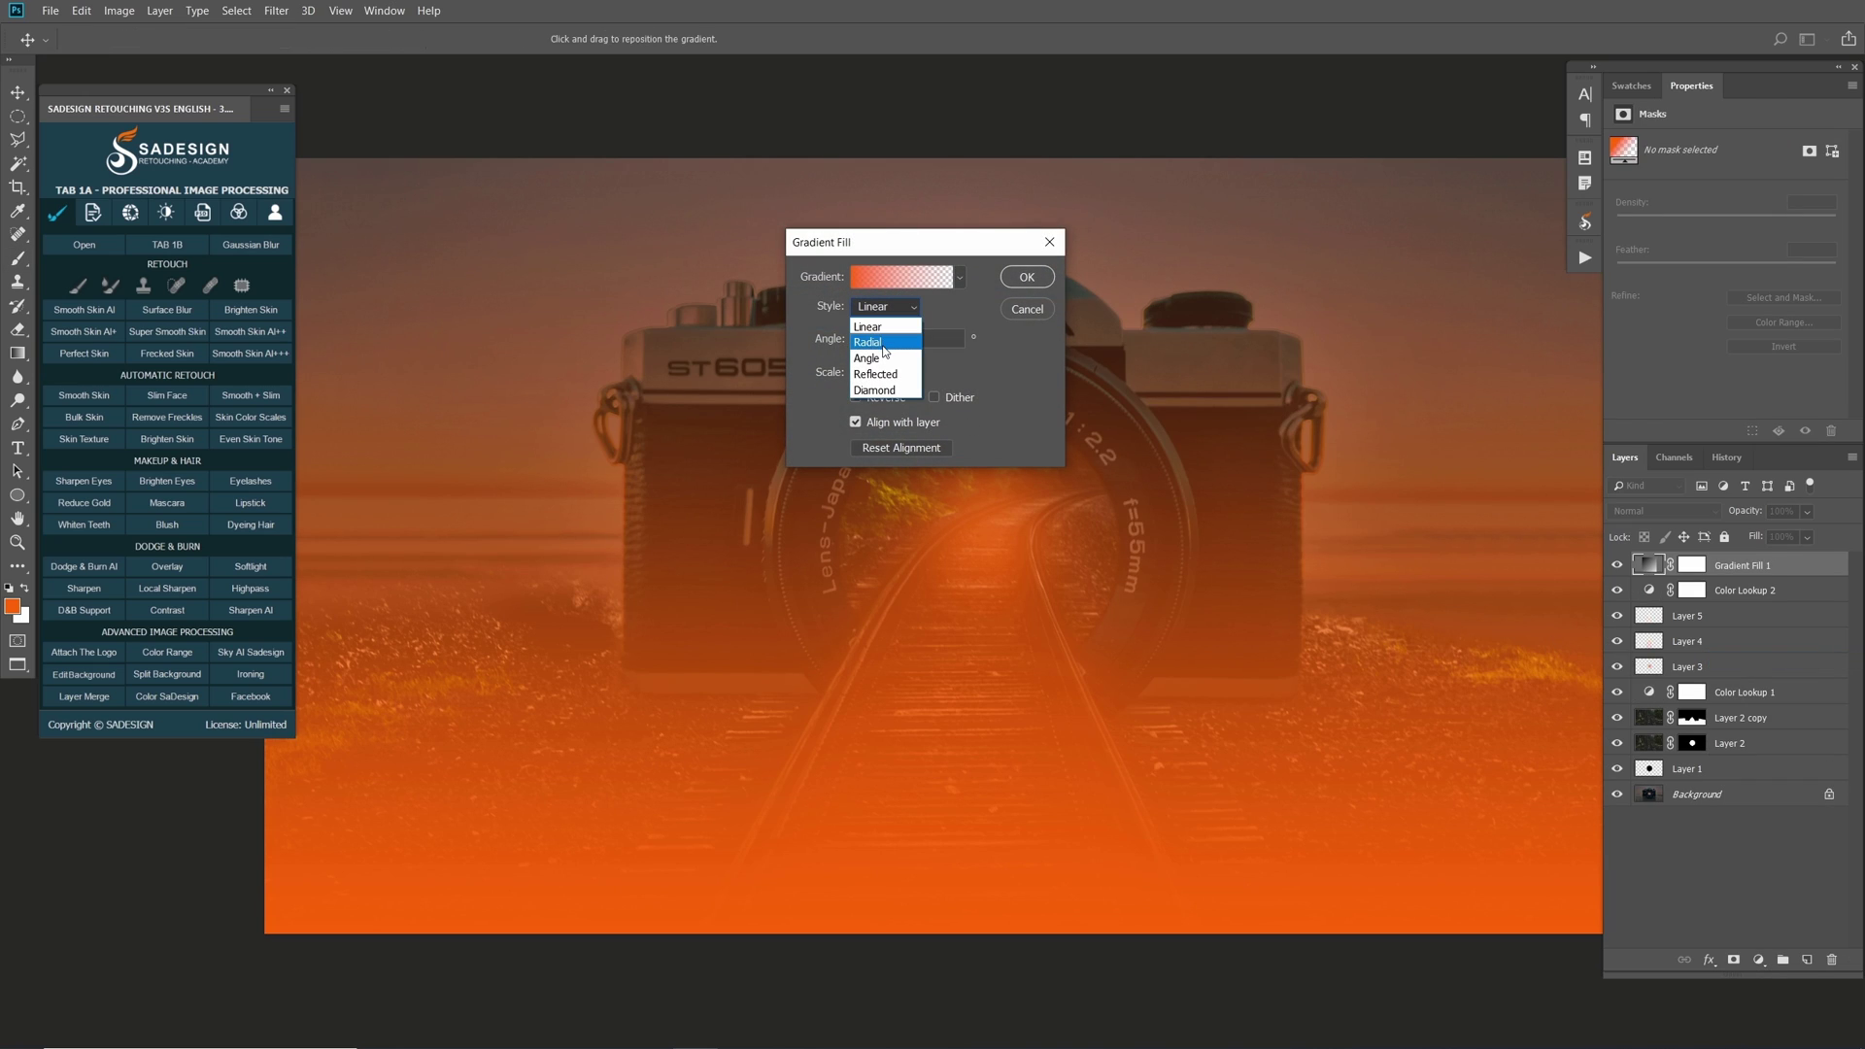
left_click(884, 343)
left_click_drag(946, 516, 961, 545)
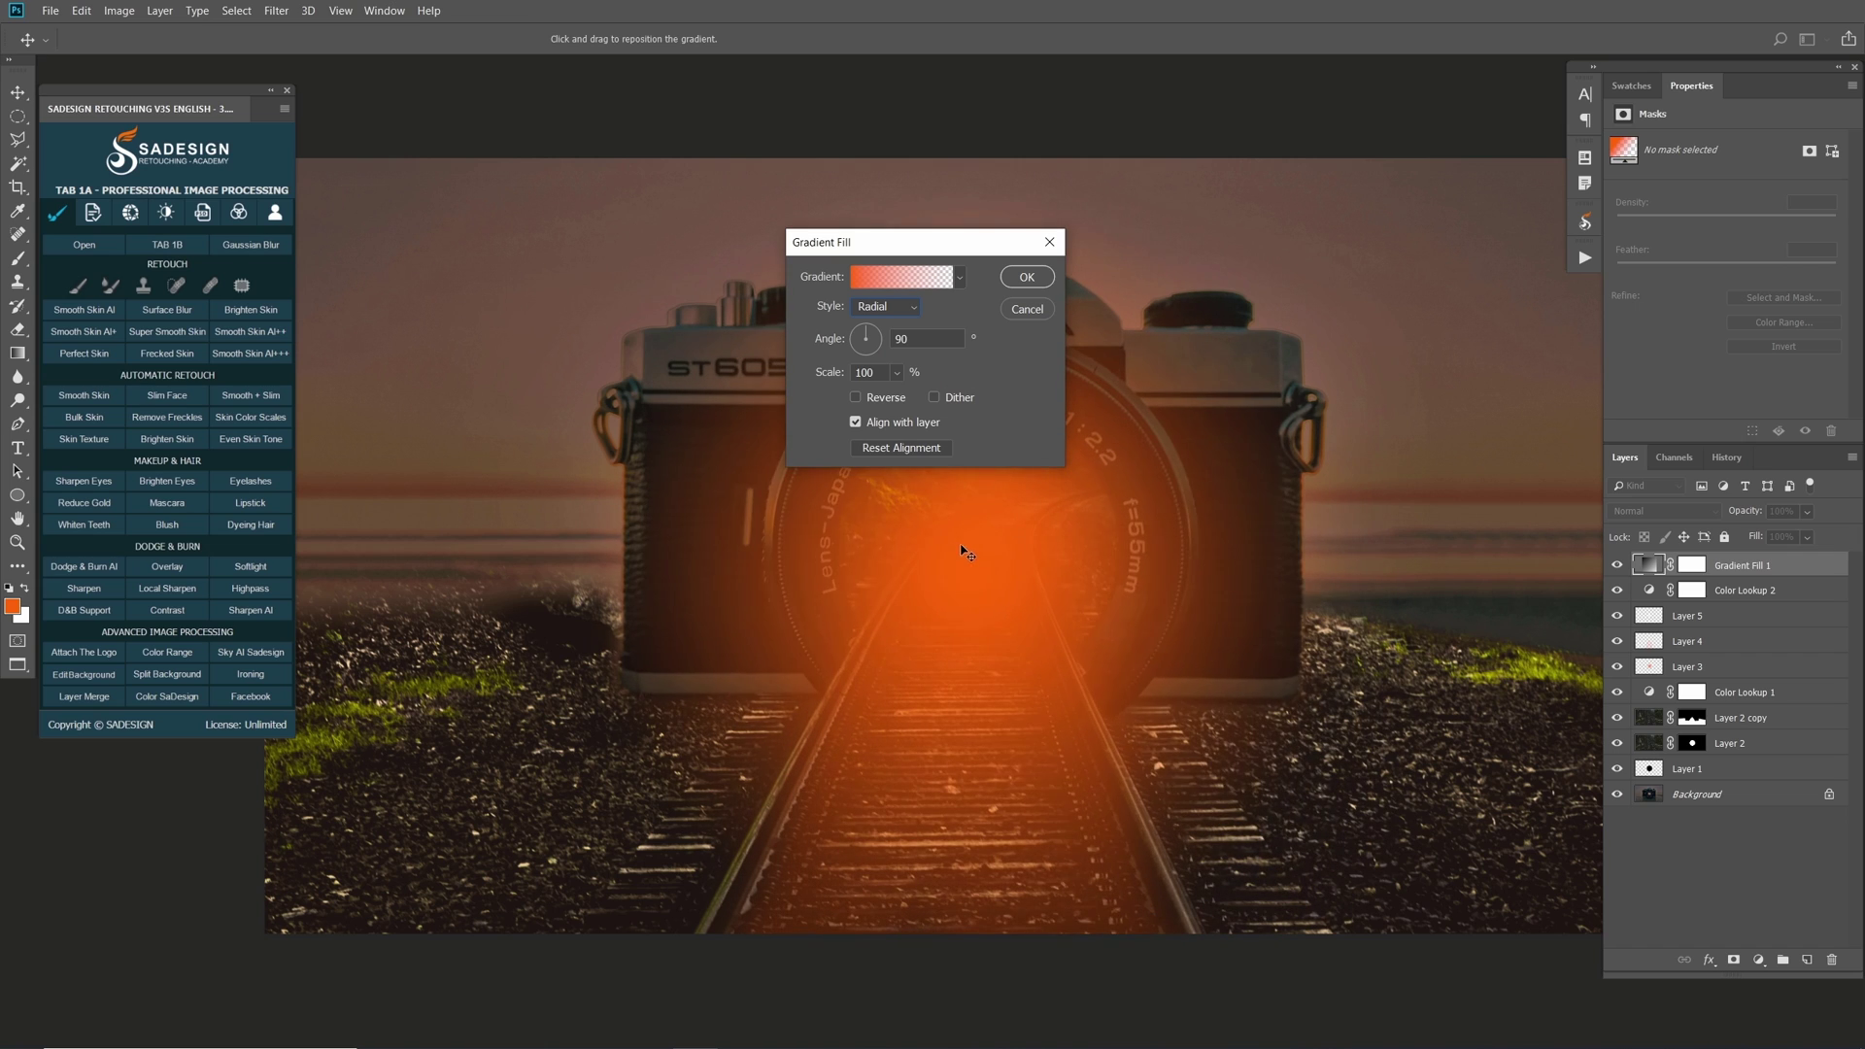
double_click(881, 373)
type("80")
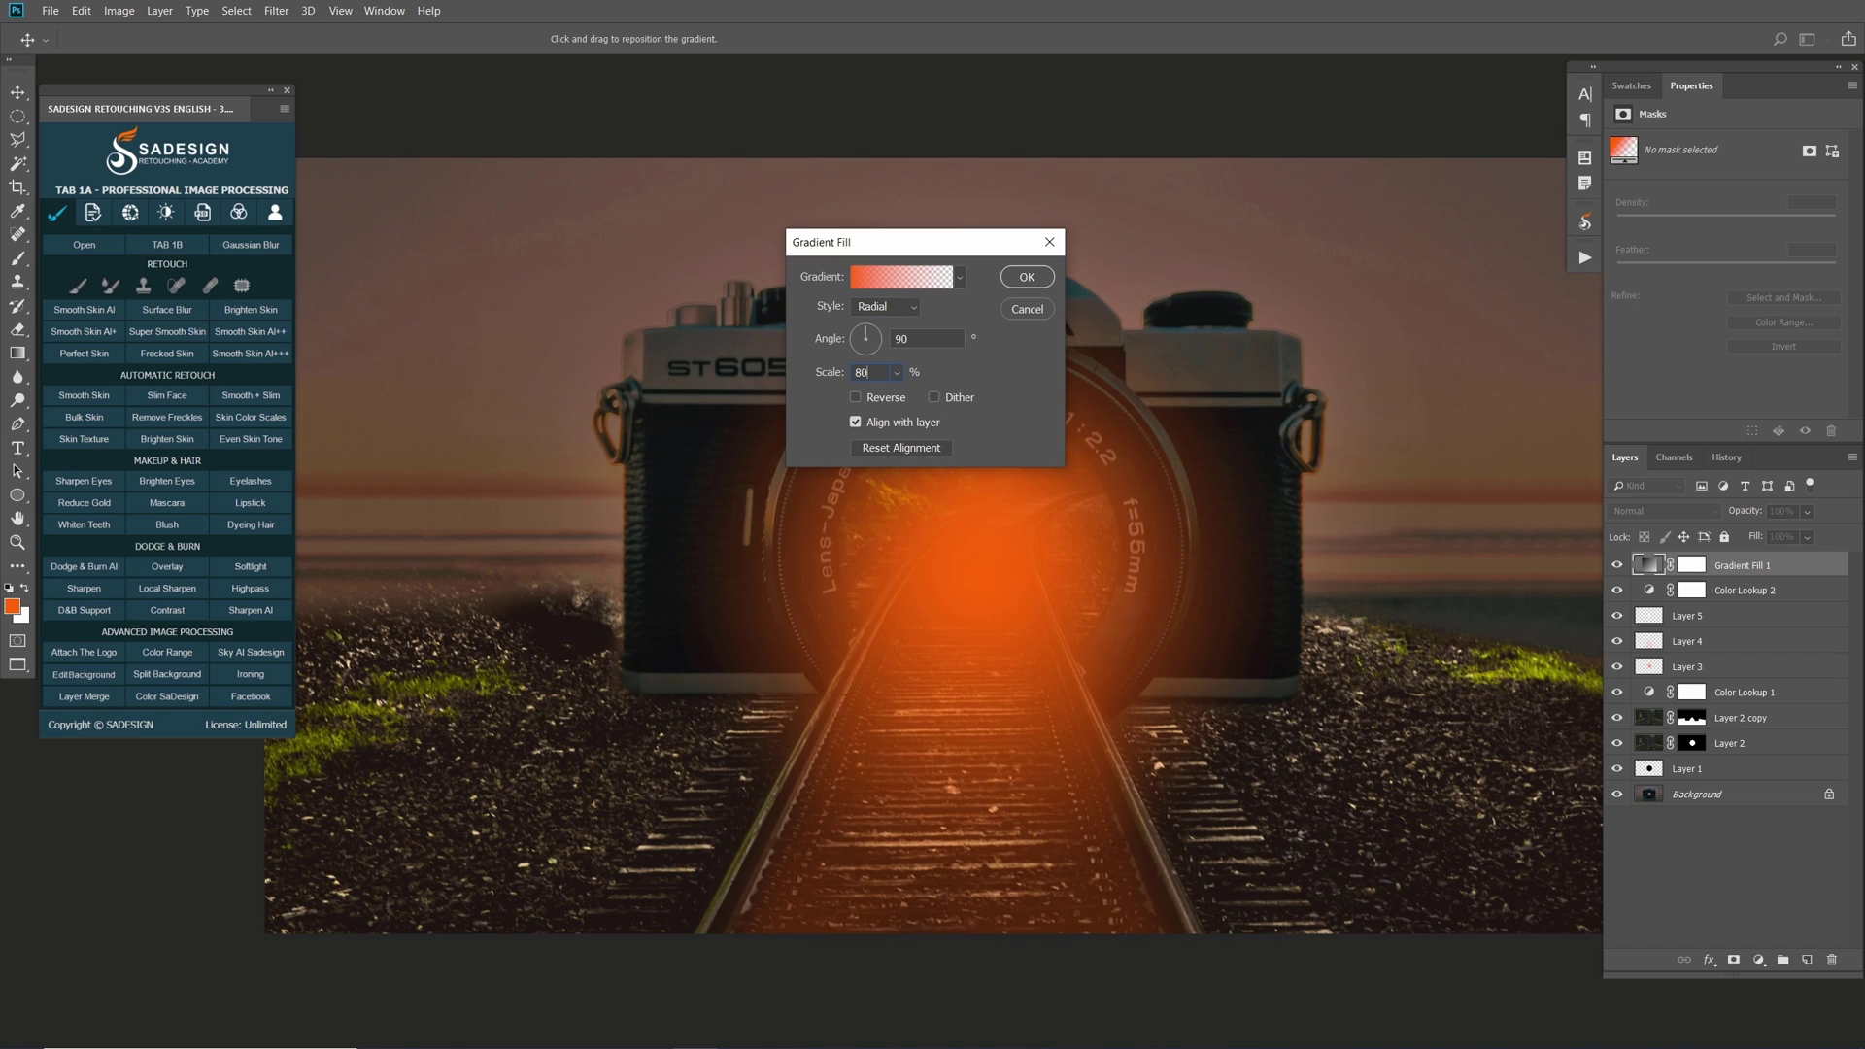
key("Return")
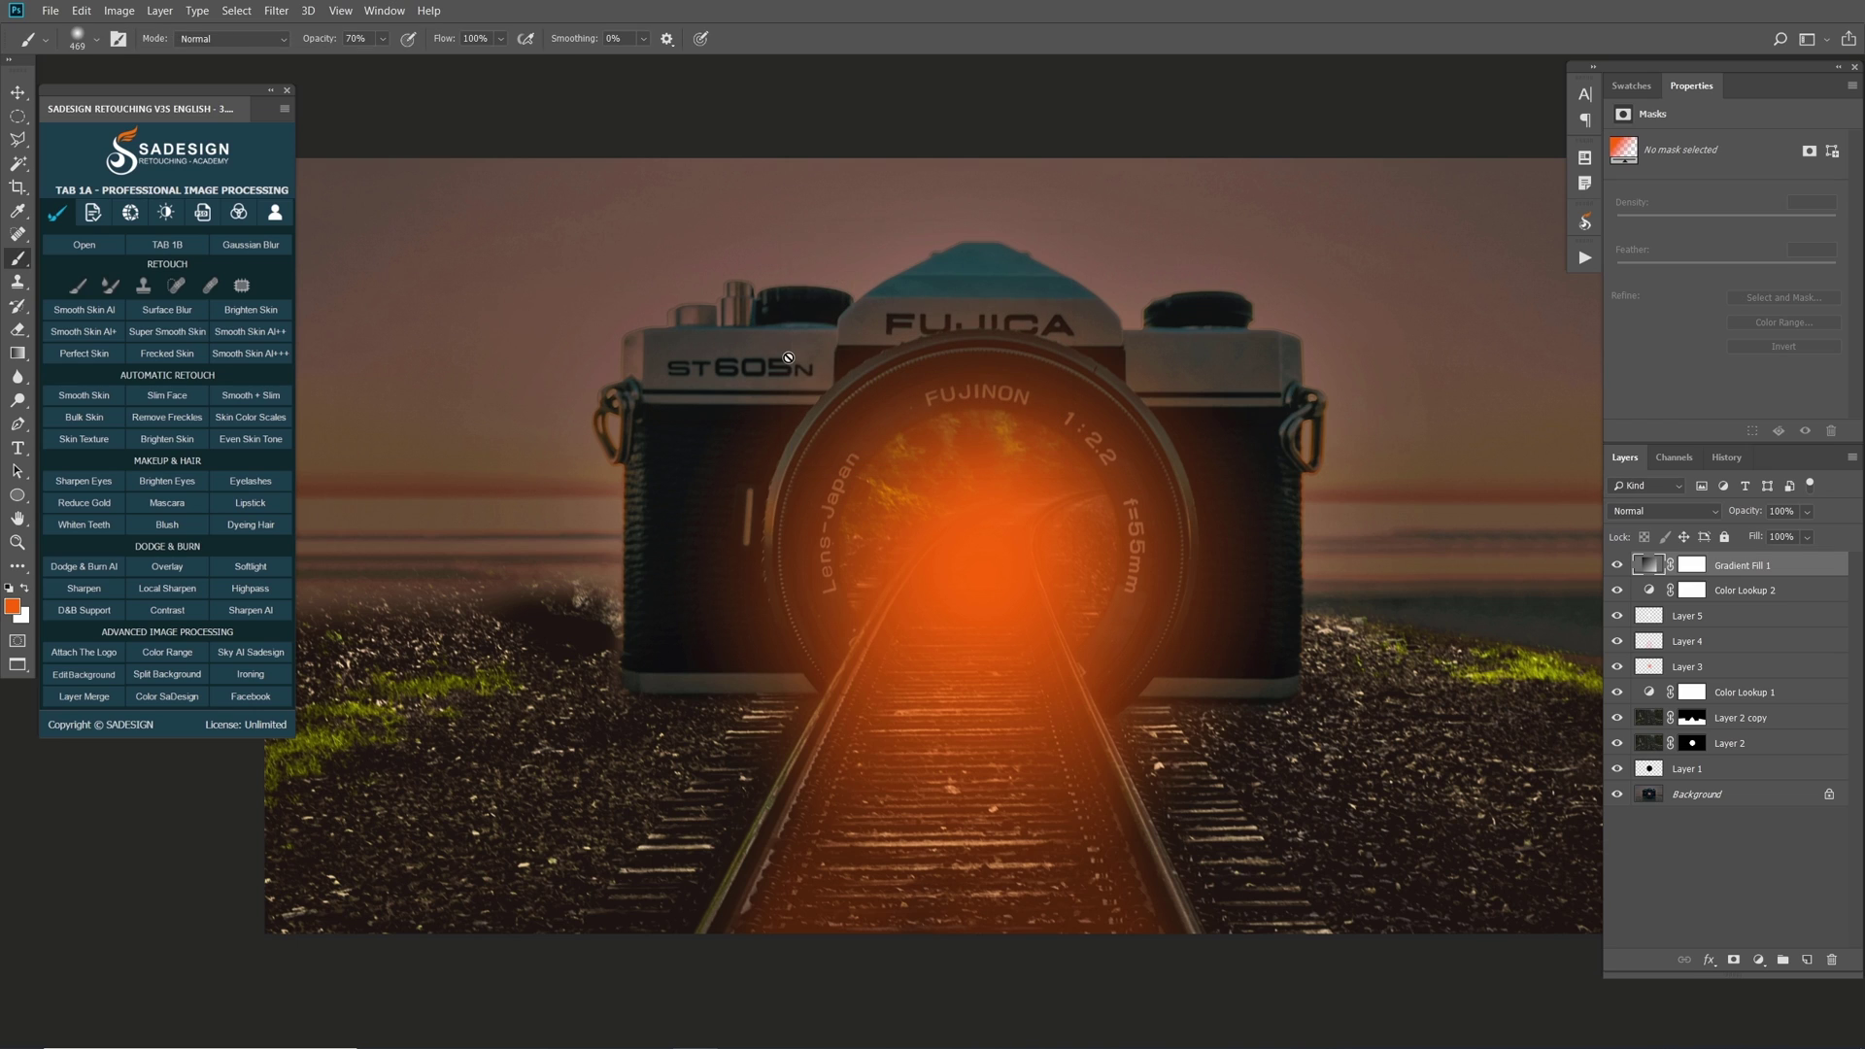
left_click(1792, 513)
type("30")
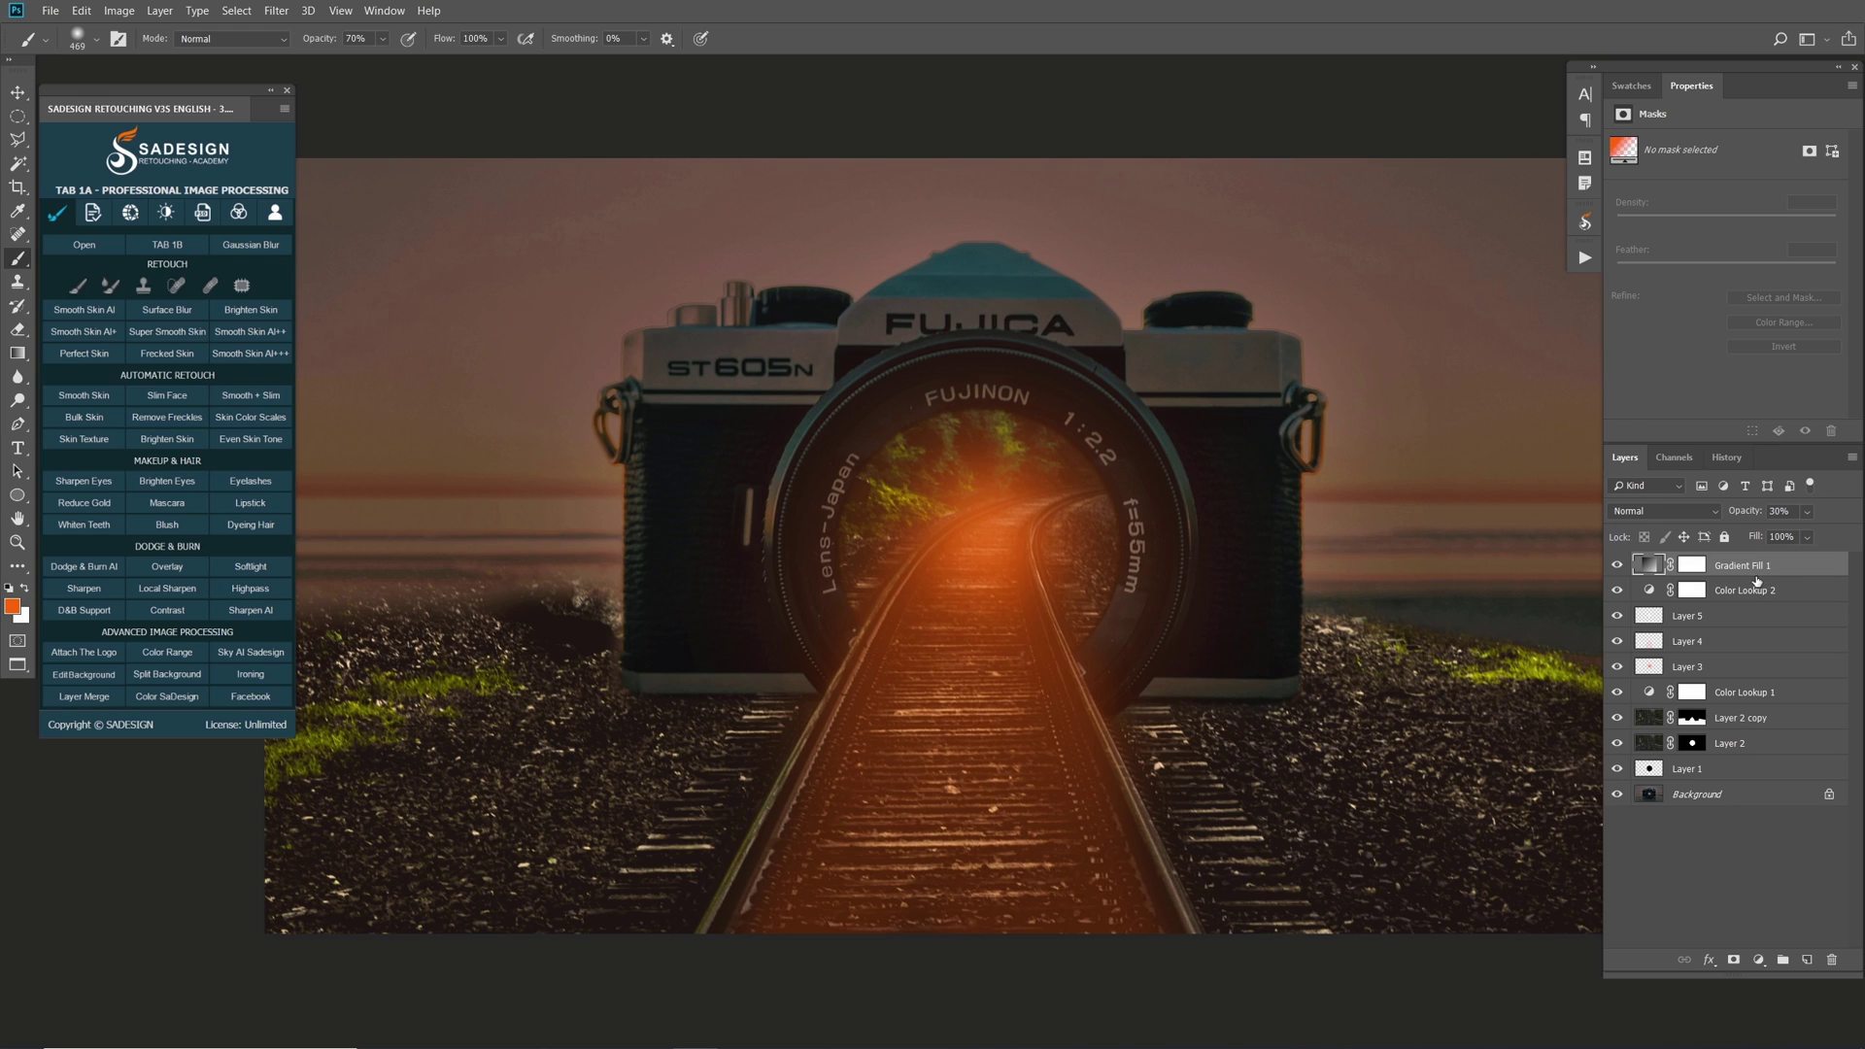
- Add a Curves layer with points at 67/67 and 172/210 to lift highlights, then compare it
left_click(1758, 960)
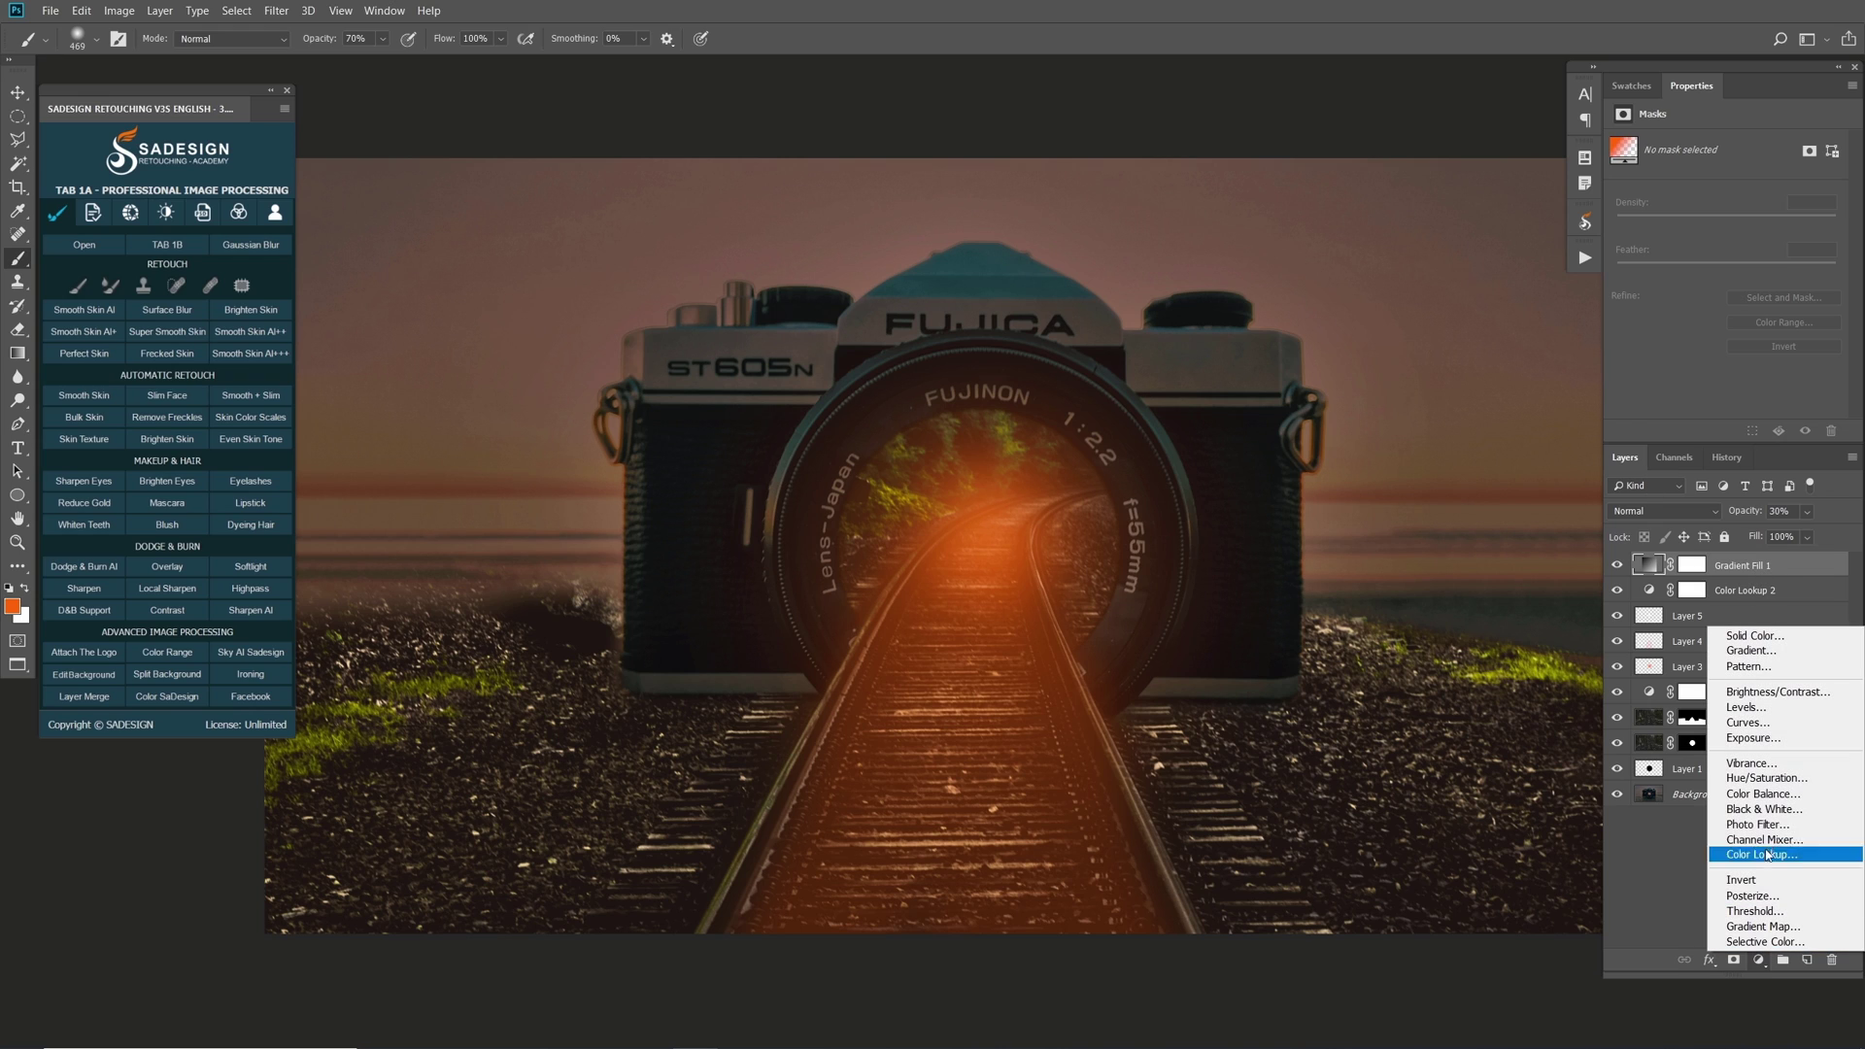
left_click(1808, 720)
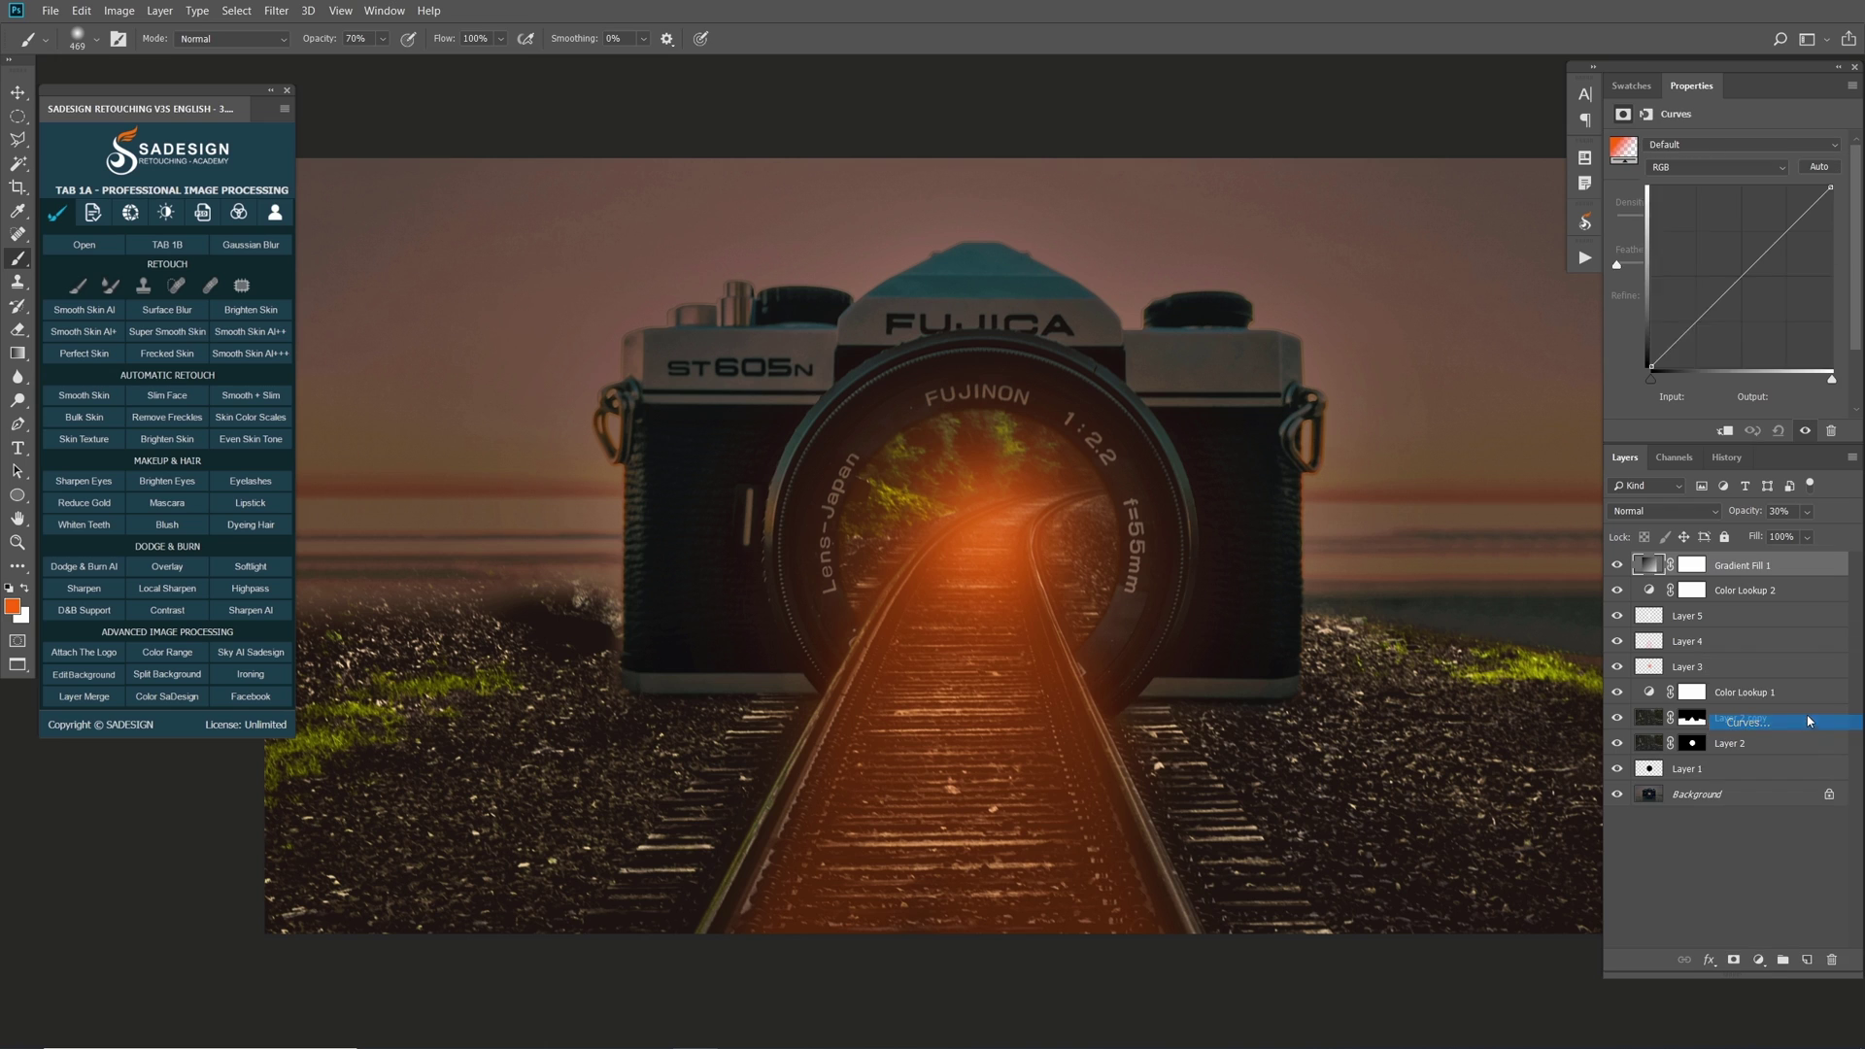
left_click(1779, 230)
left_click(1694, 318)
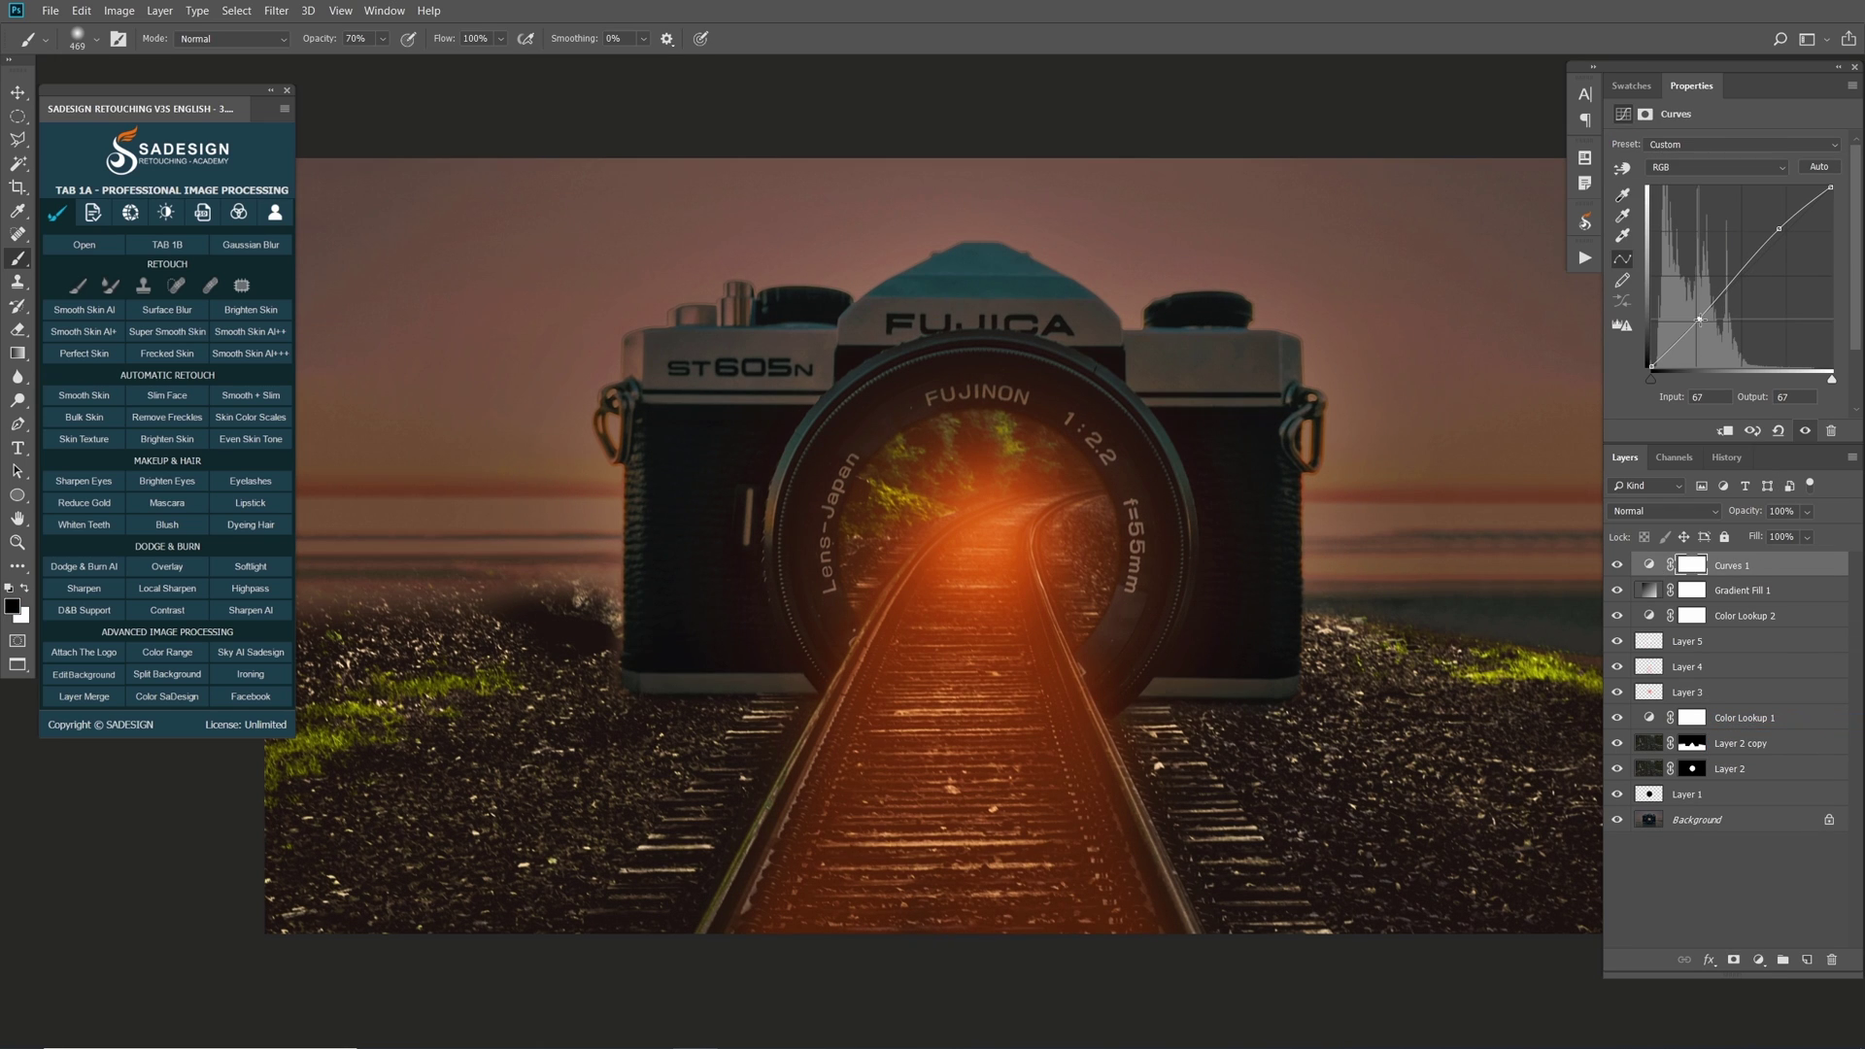
left_click_drag(1779, 229, 1773, 217)
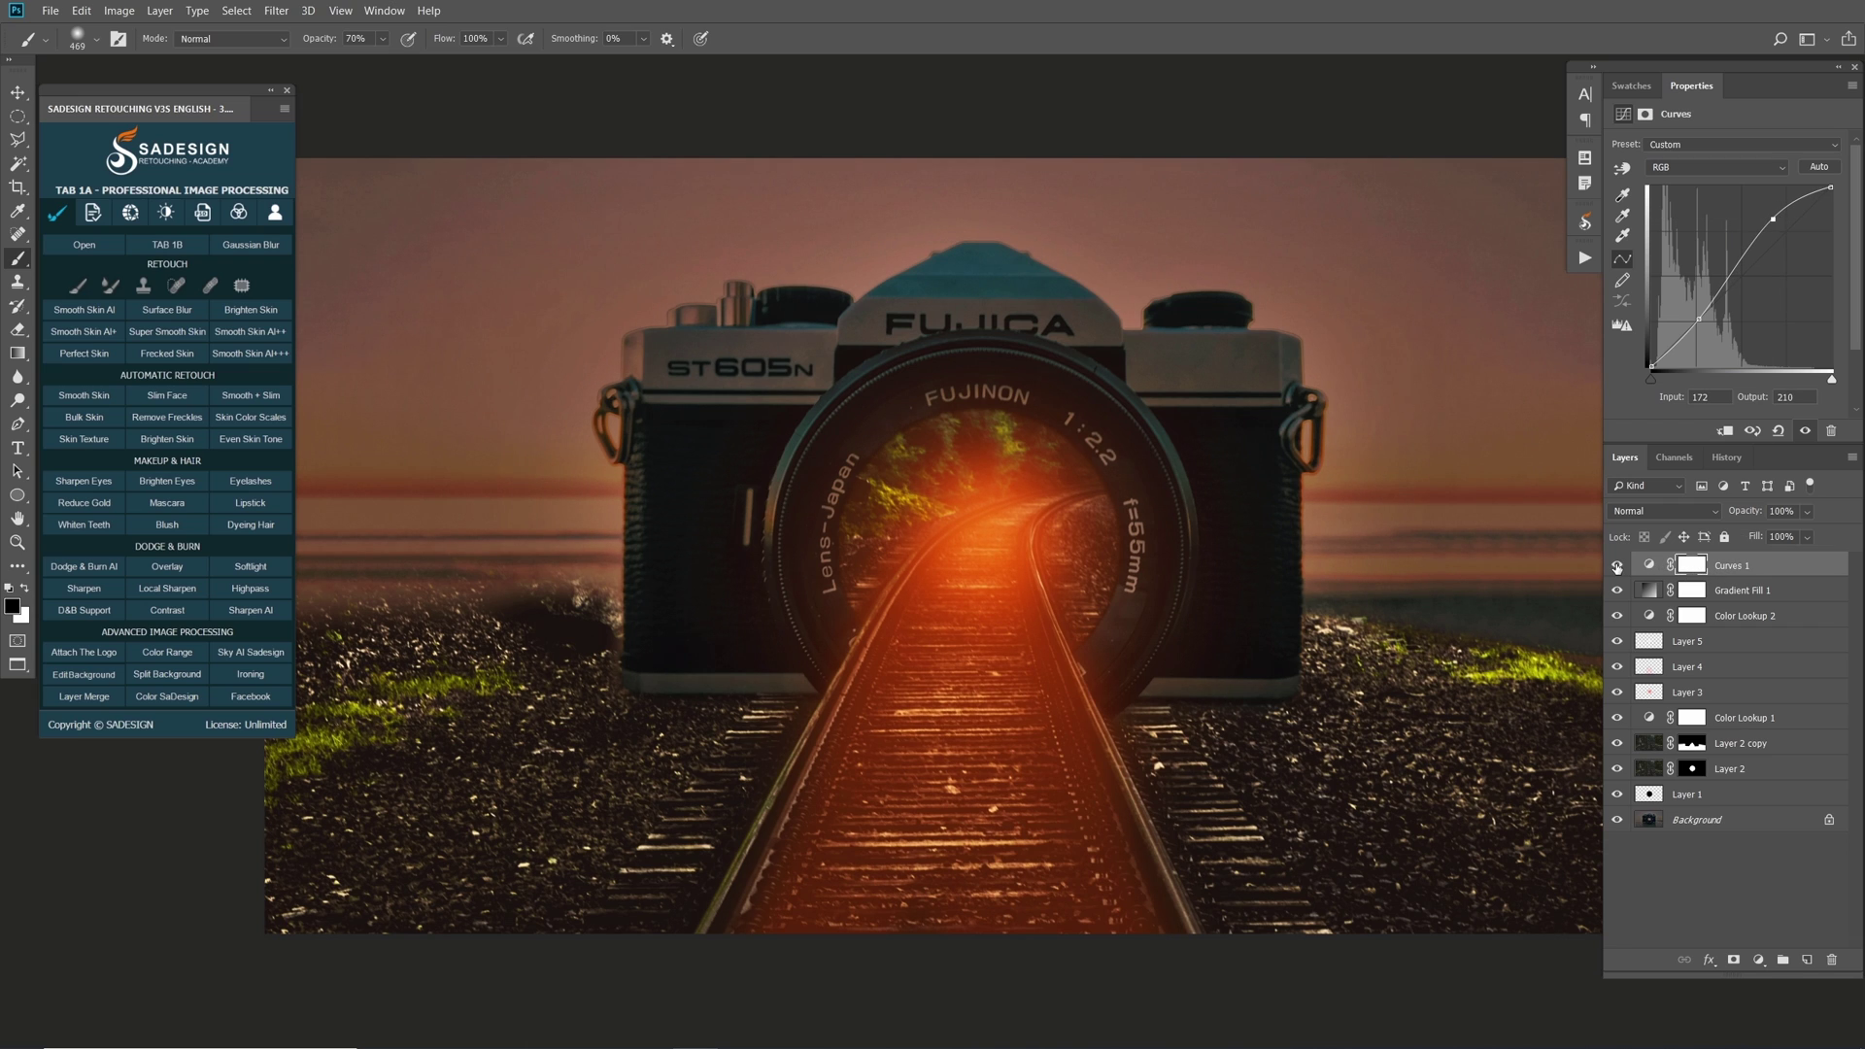
left_click(1617, 564)
left_click(1617, 565)
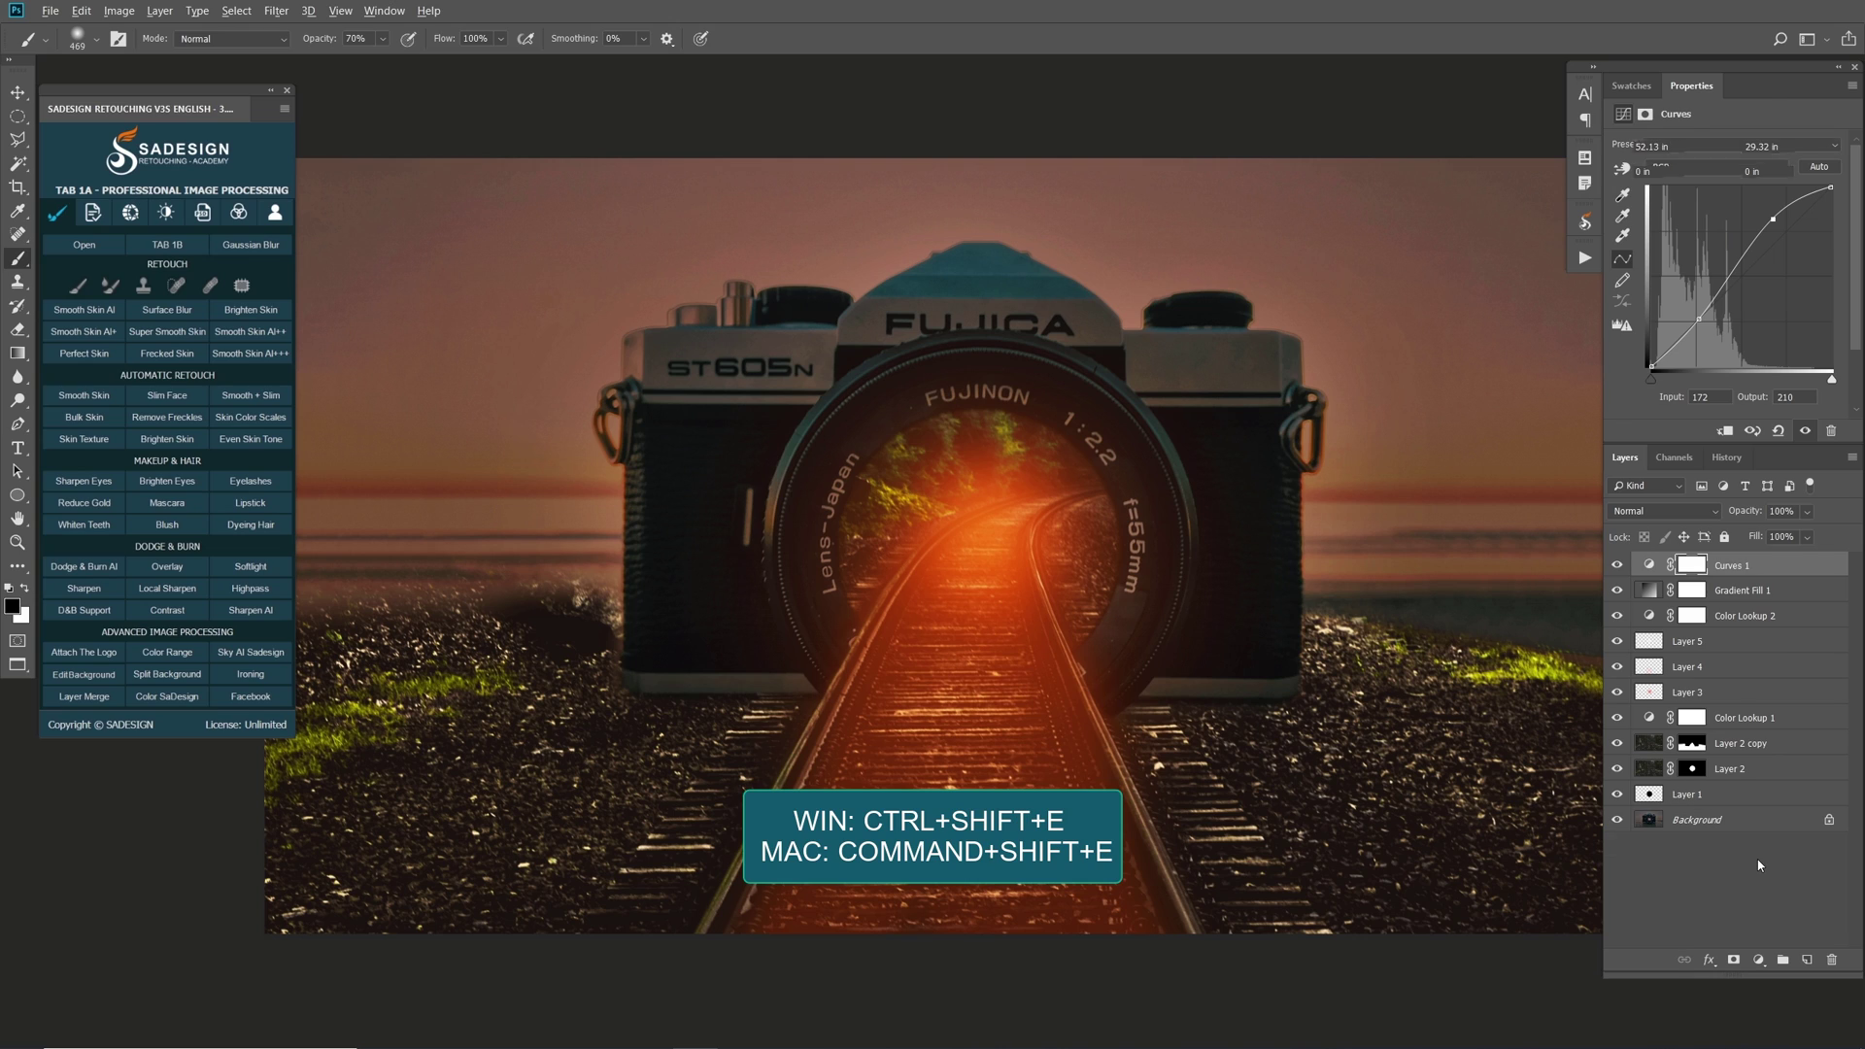
- Stamp visible layers into Layer 6 and lower its Reds saturation to -29 with Hue/Saturation
key("ctrl+shift+alt+e")
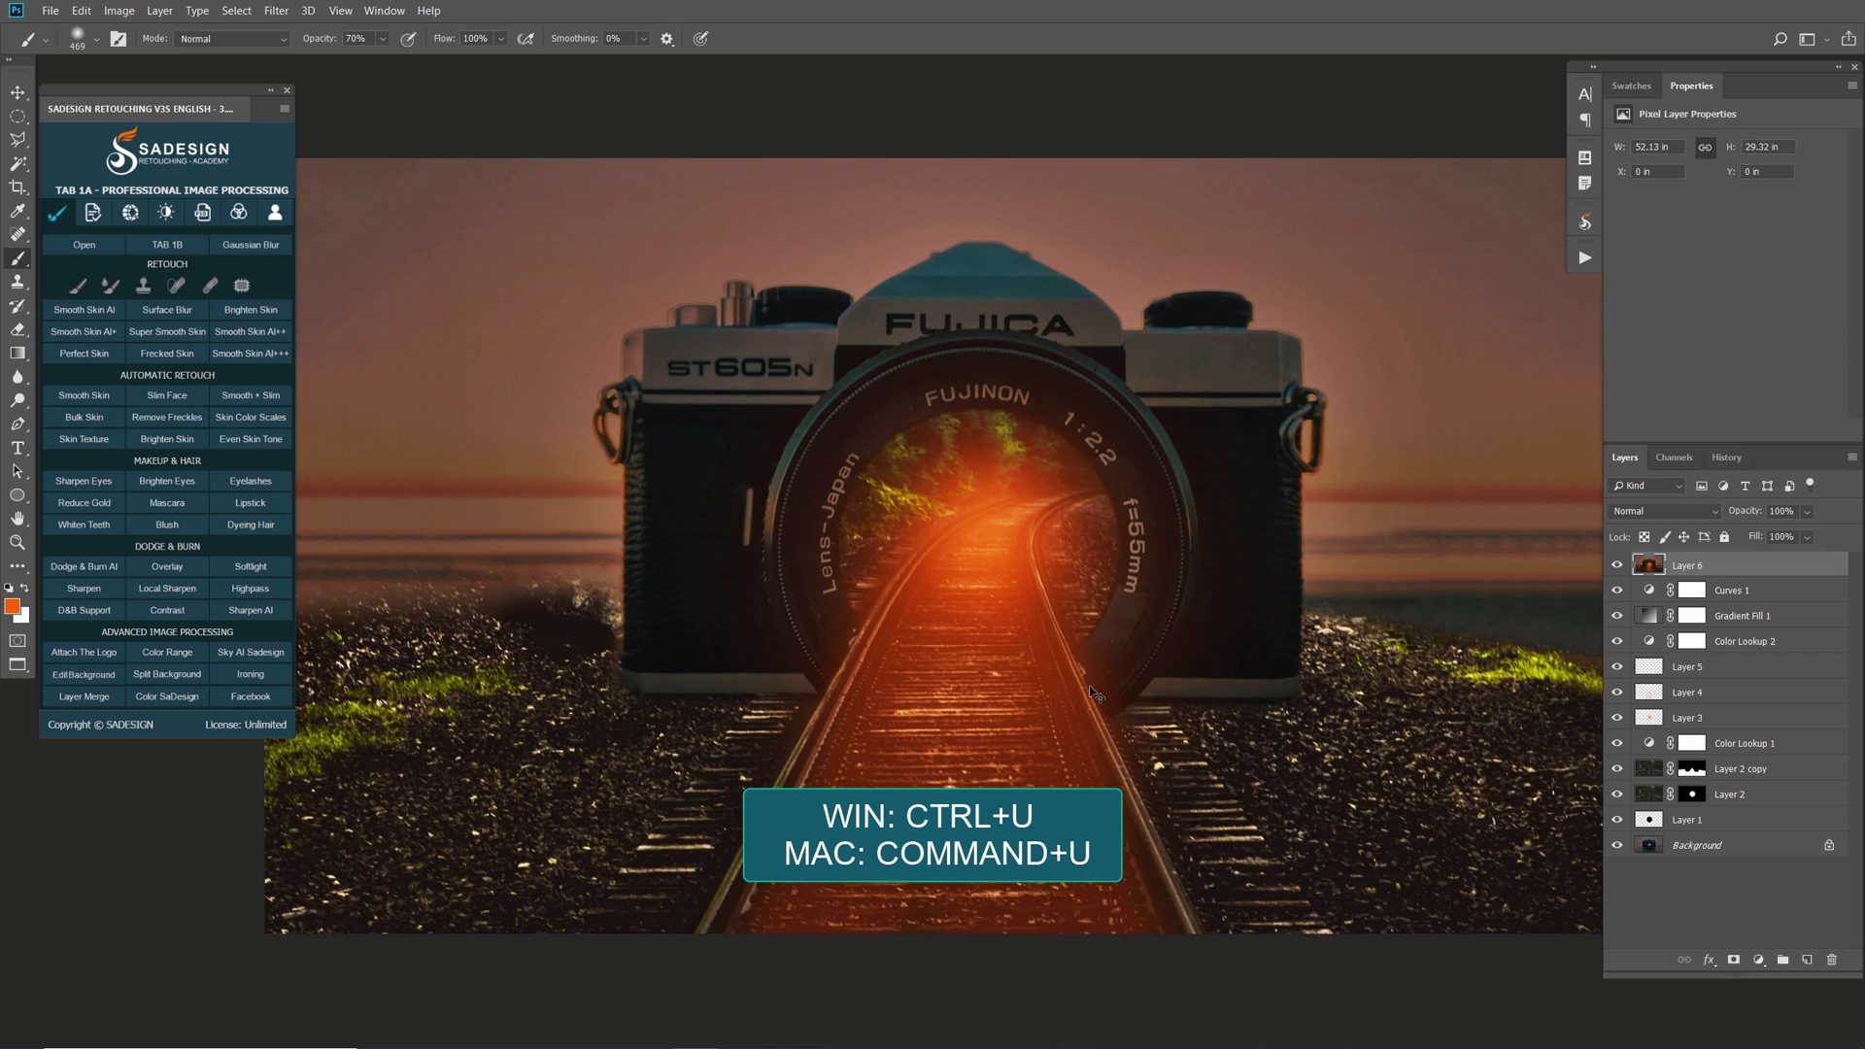
key("ctrl+u")
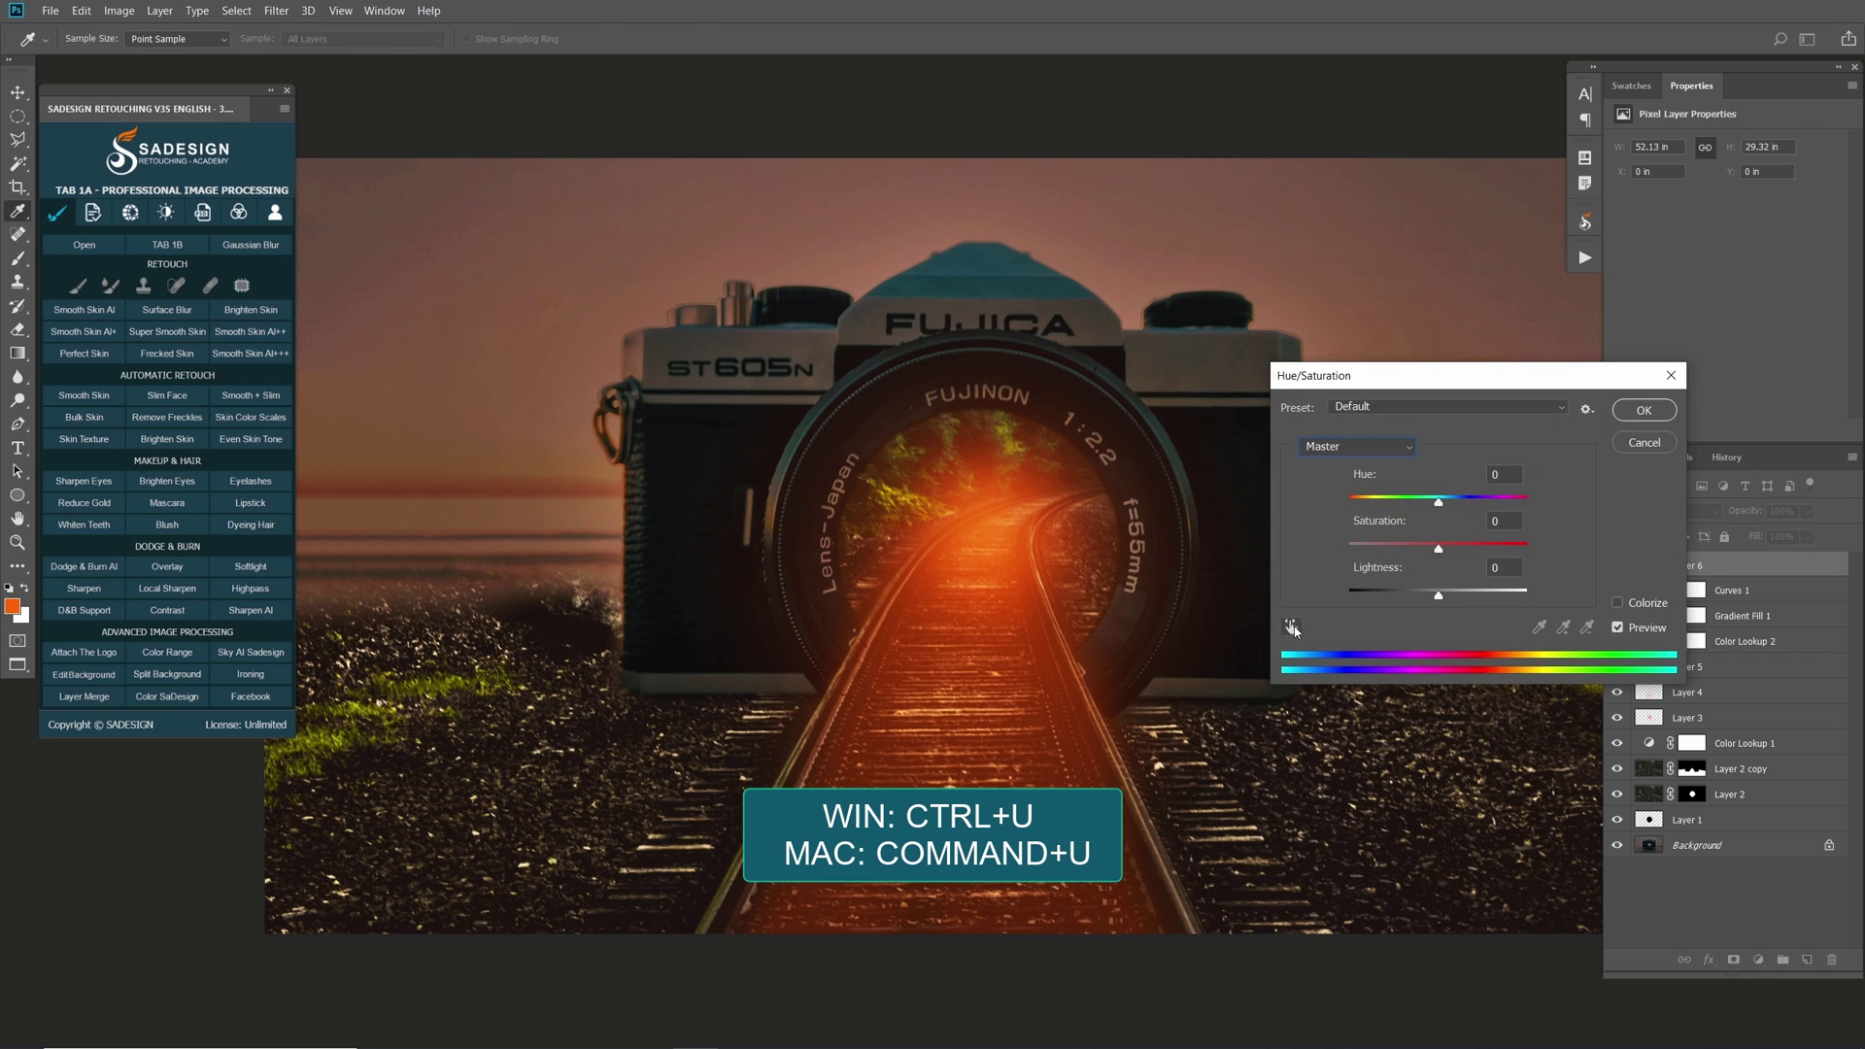
left_click(1291, 627)
left_click(954, 568)
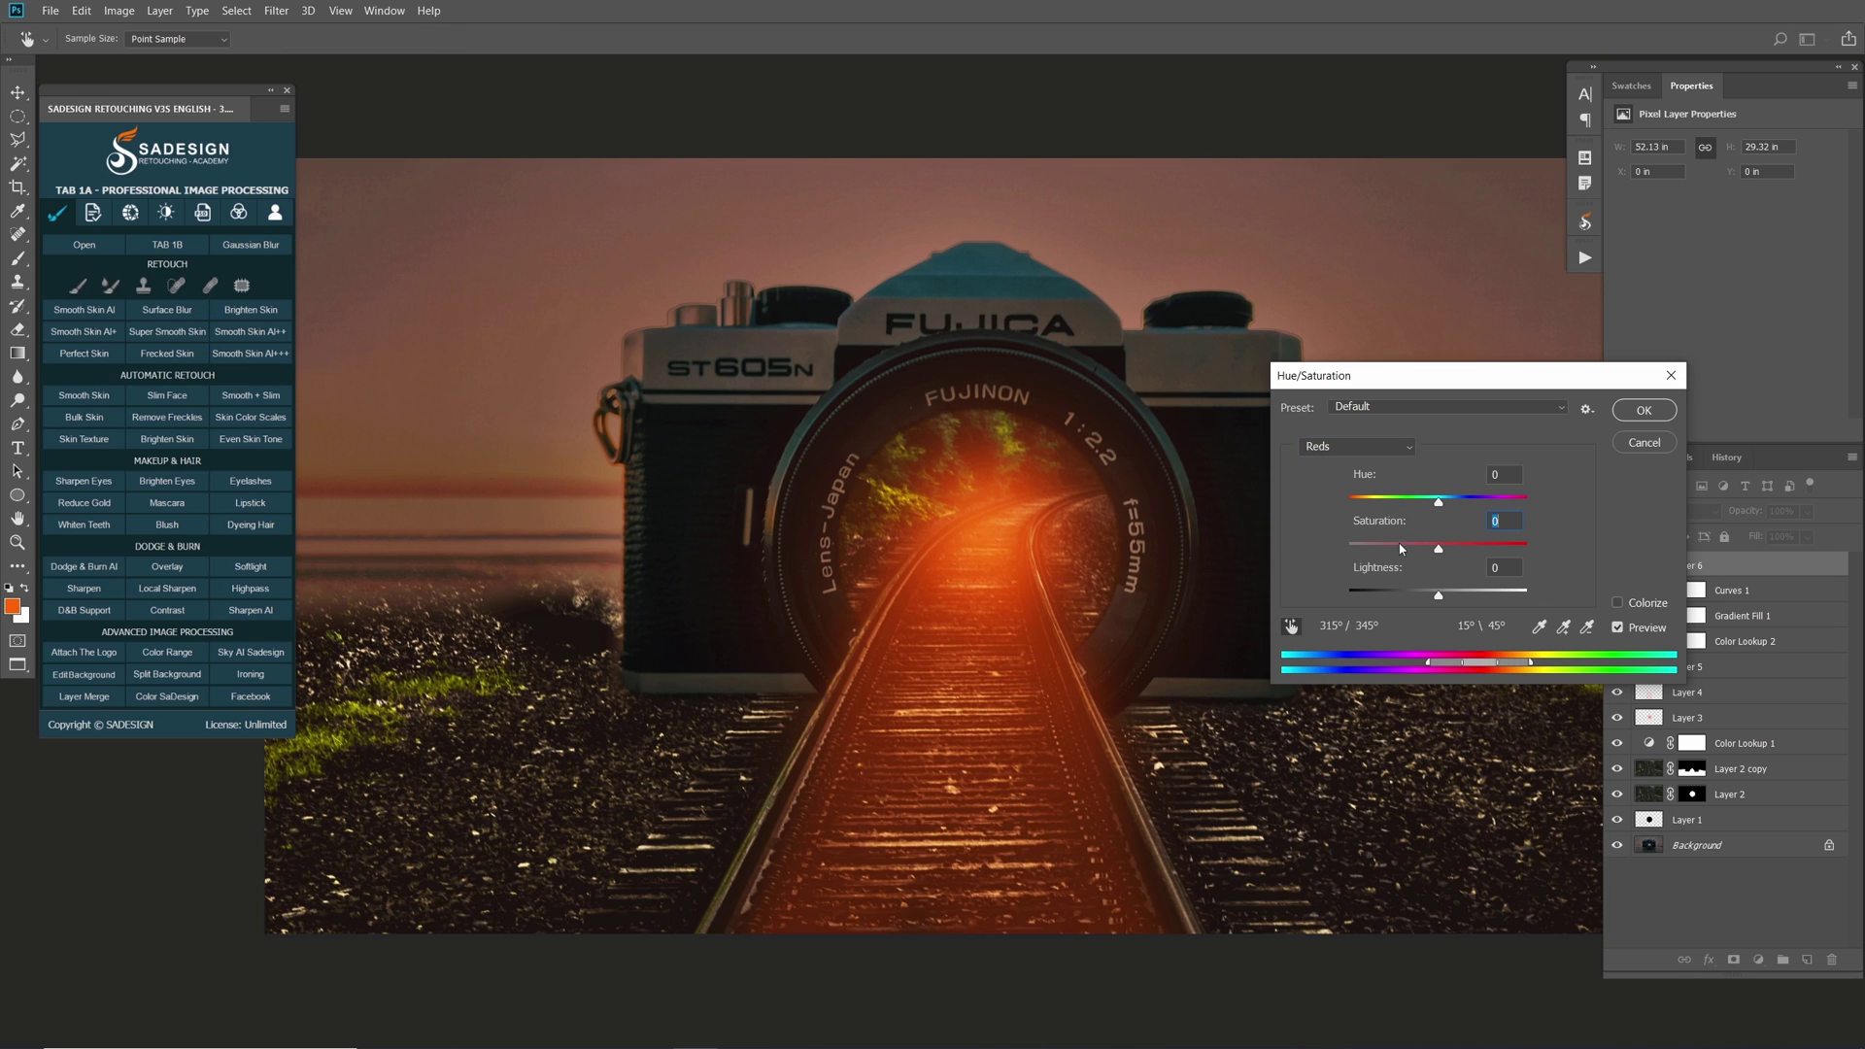
left_click_drag(1428, 549, 1417, 549)
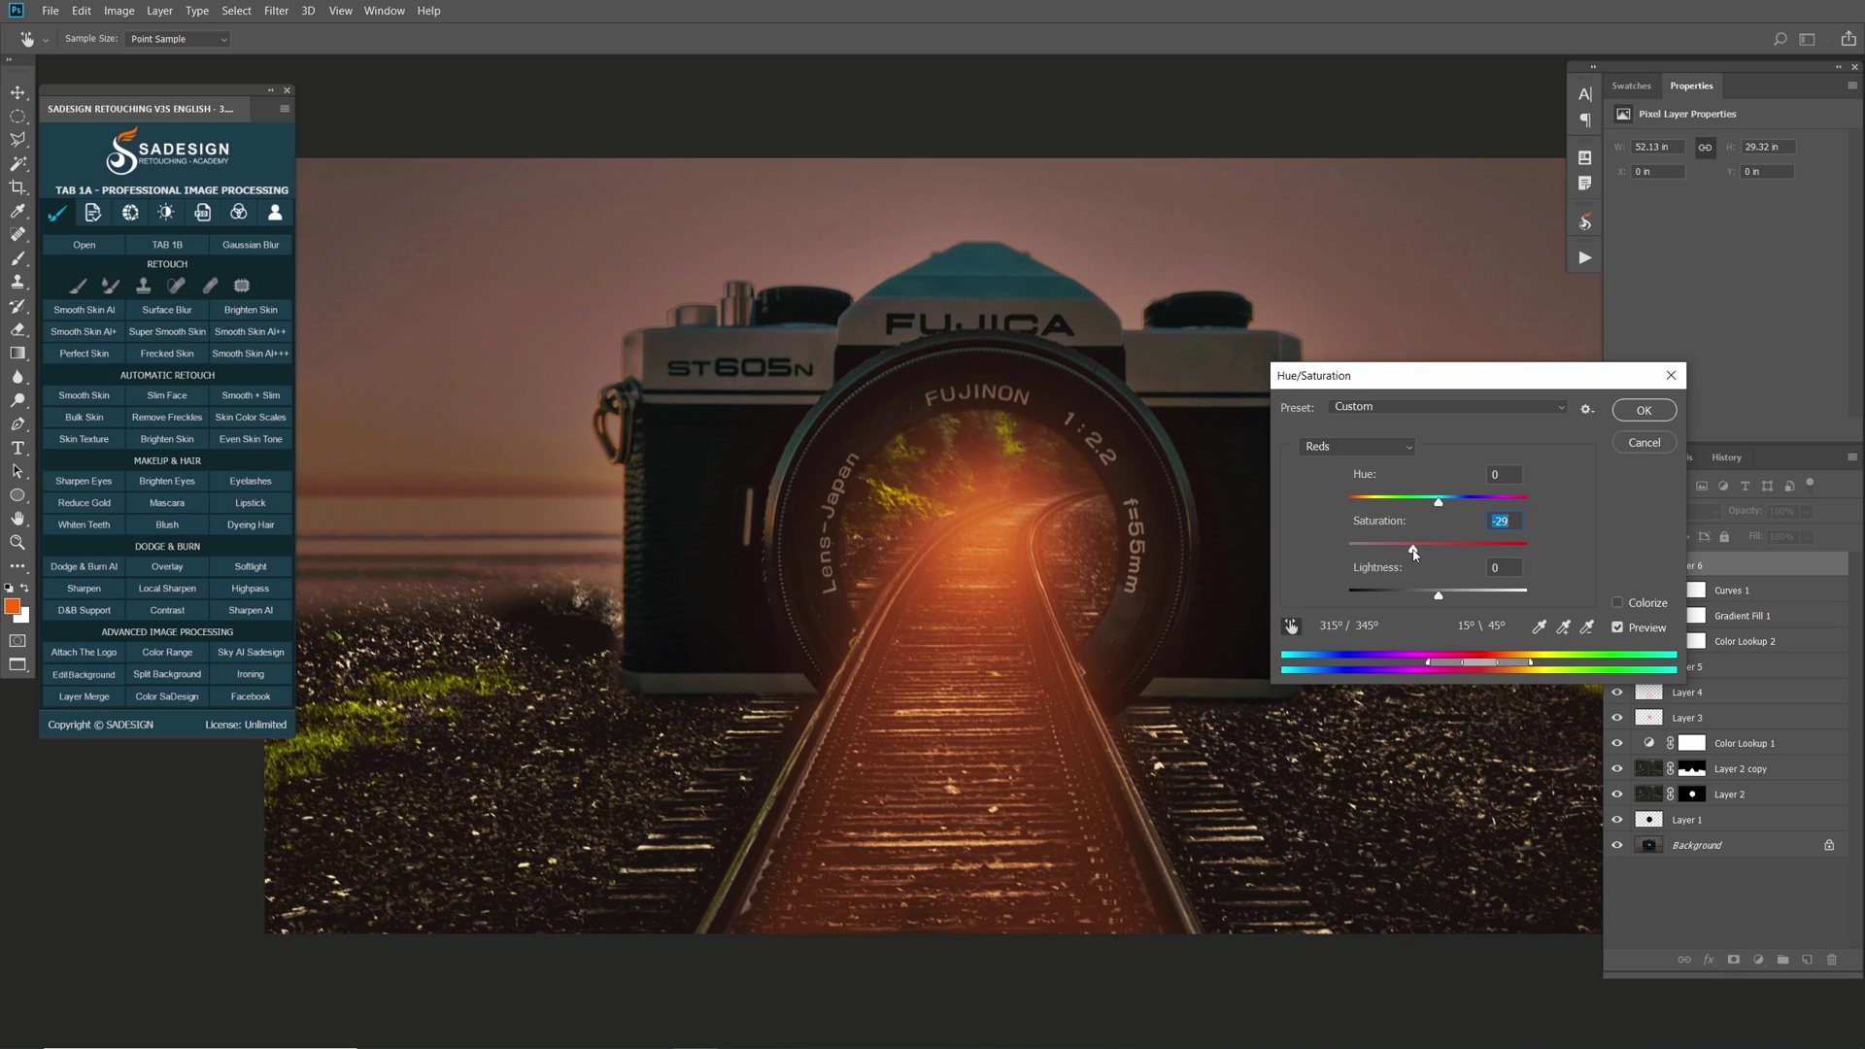
left_click(1618, 628)
left_click(1643, 411)
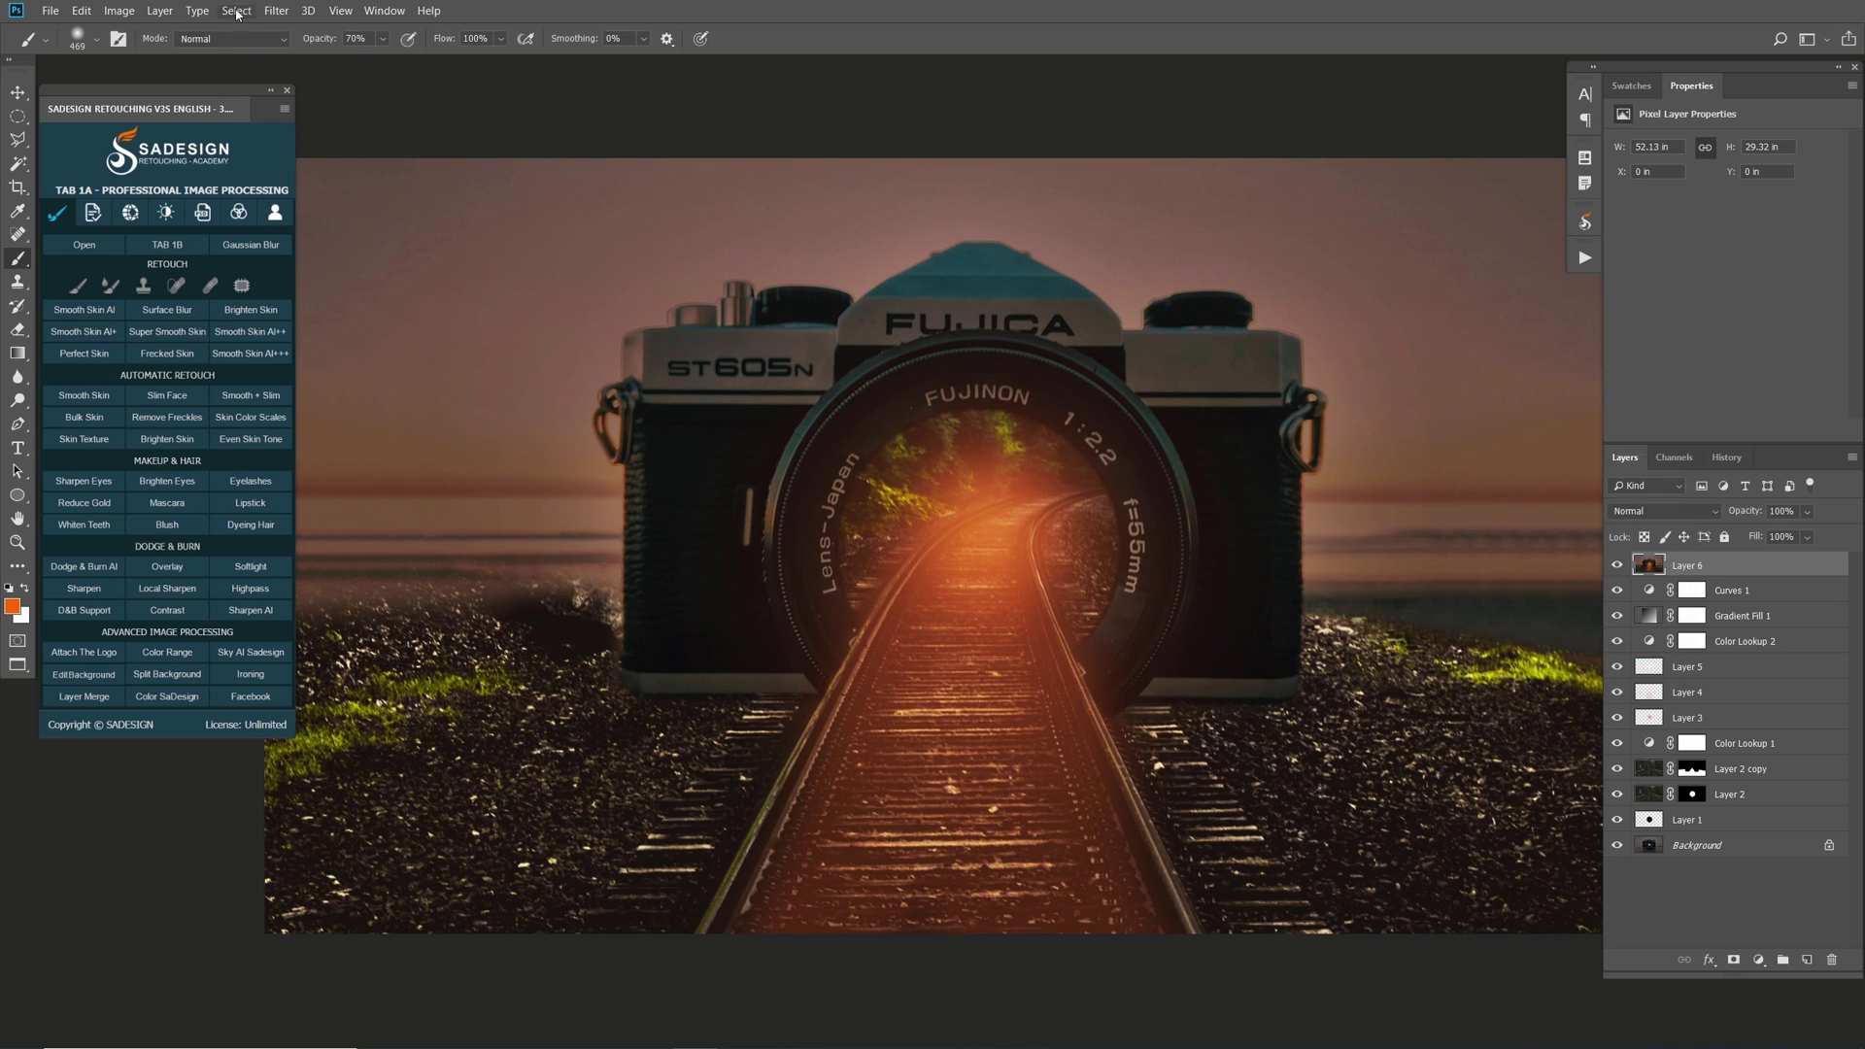
- Apply a 30 px Tilt-Shift blur with the sharp band spanning the camera and transitions pushed off-image
left_click(276, 12)
mouse_move(359, 222)
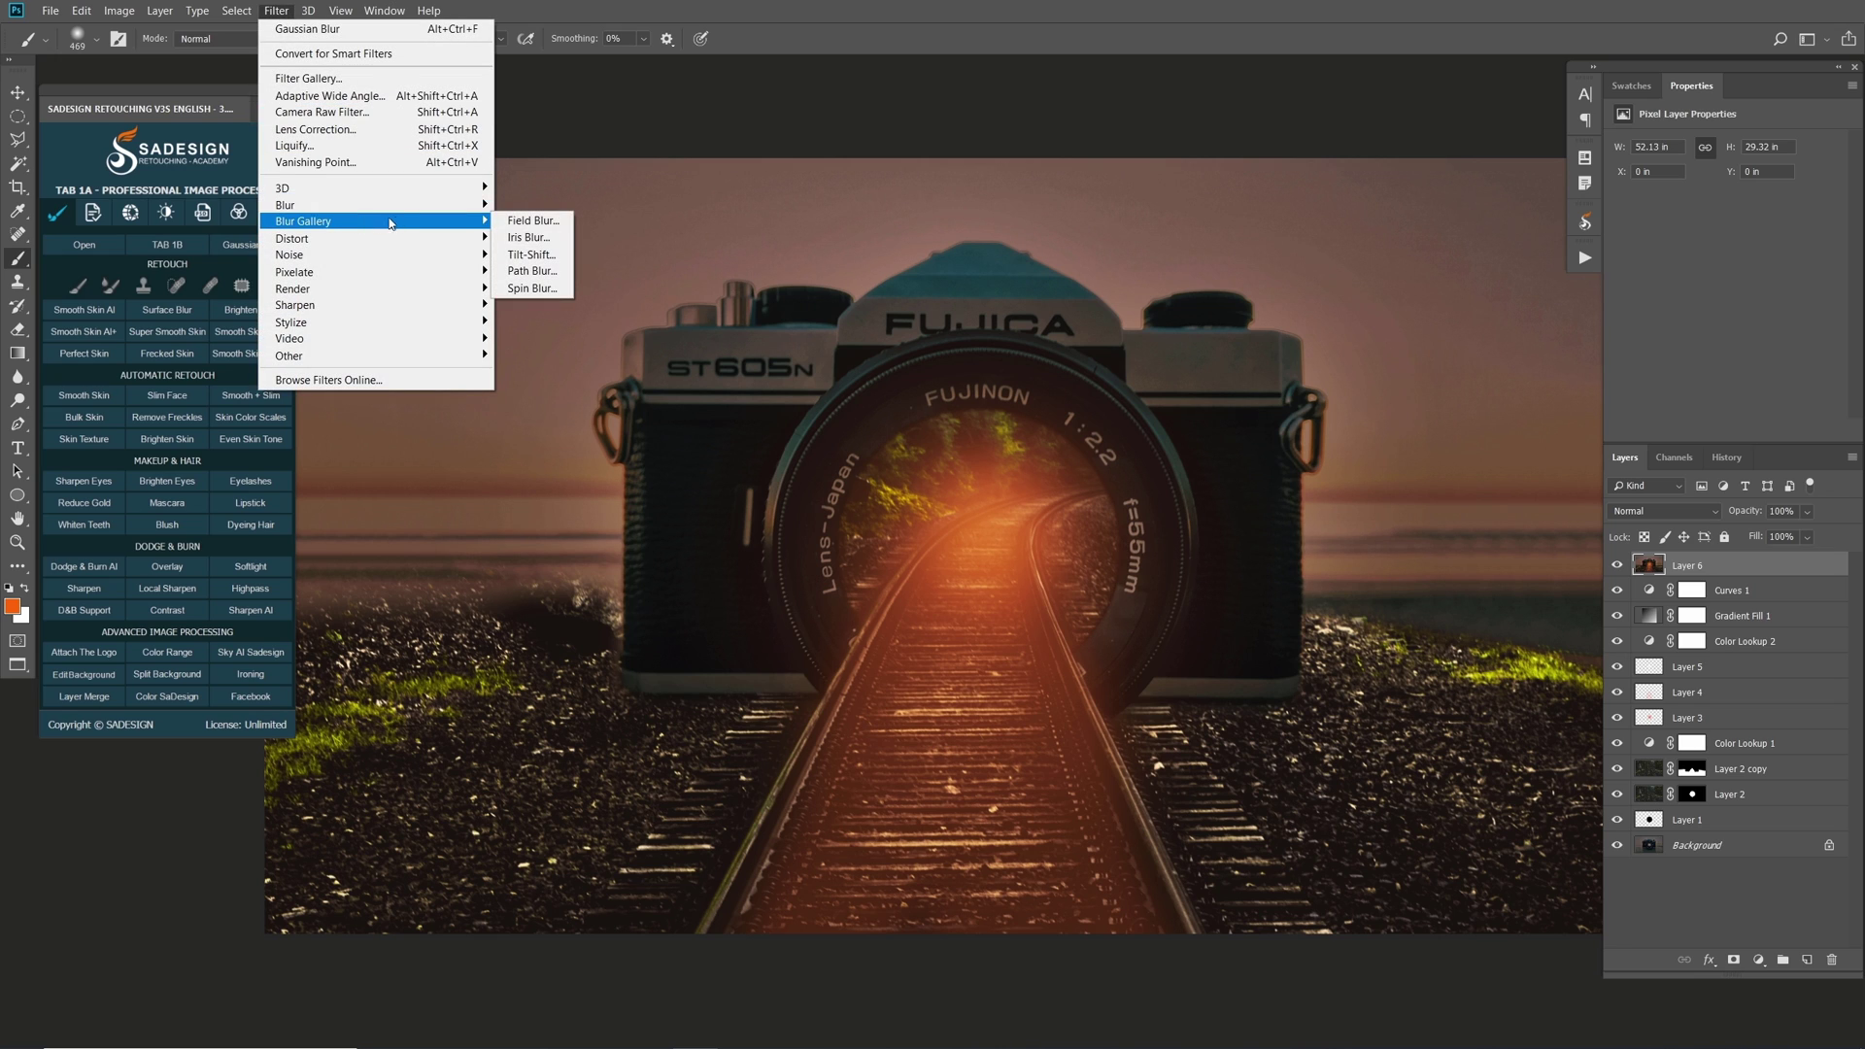
left_click(549, 256)
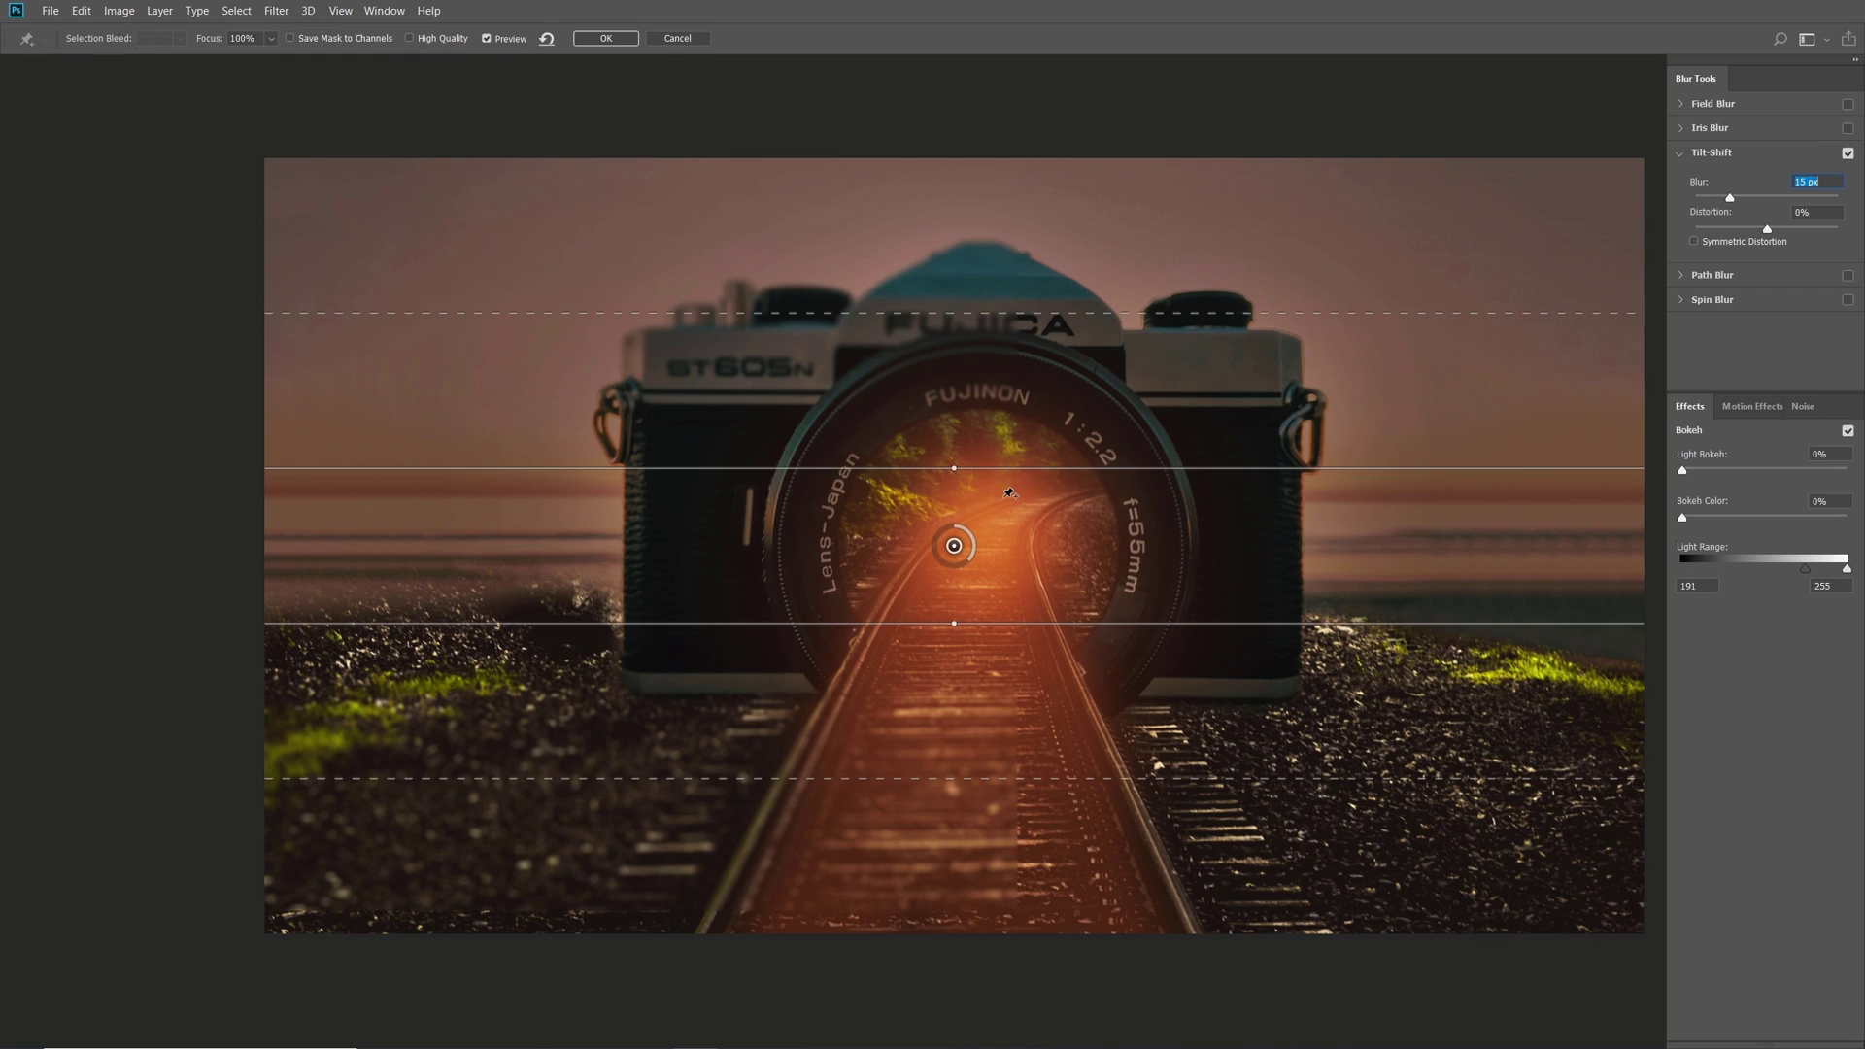
left_click_drag(994, 470, 997, 326)
left_click_drag(1086, 624, 1075, 698)
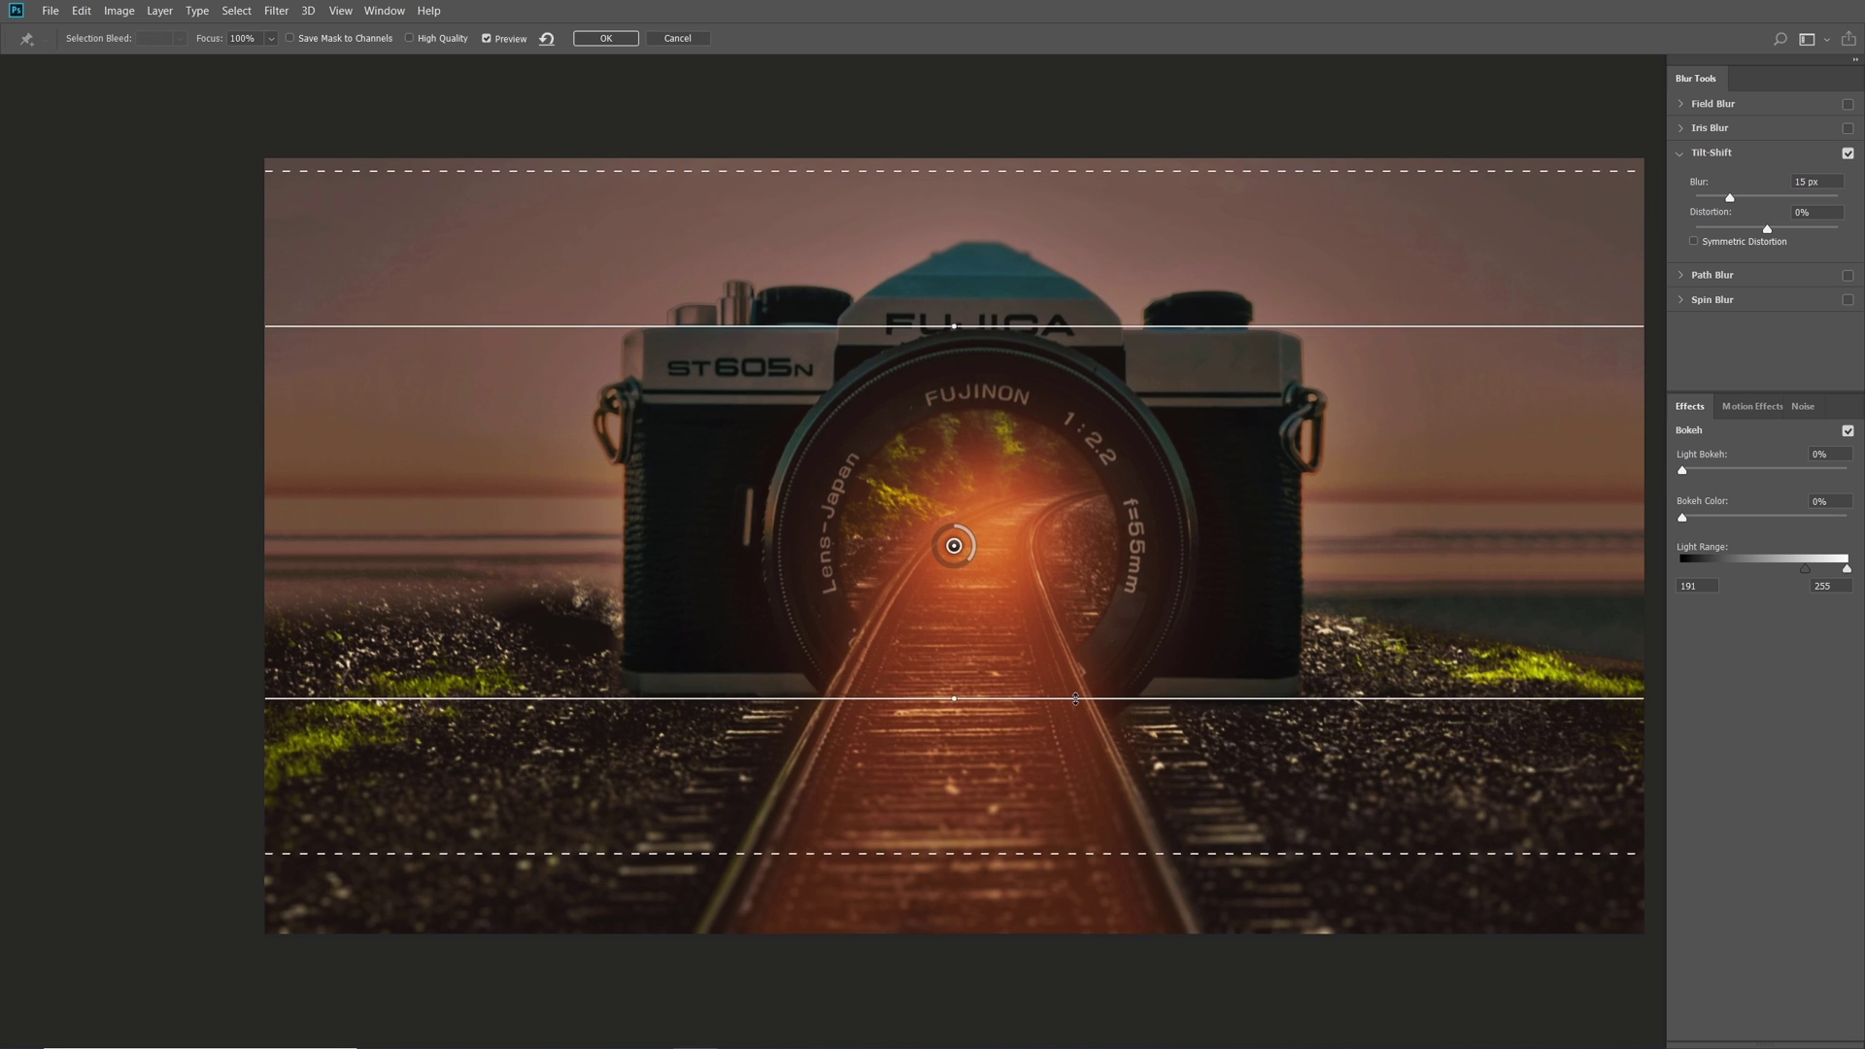
left_click_drag(1000, 854, 1001, 976)
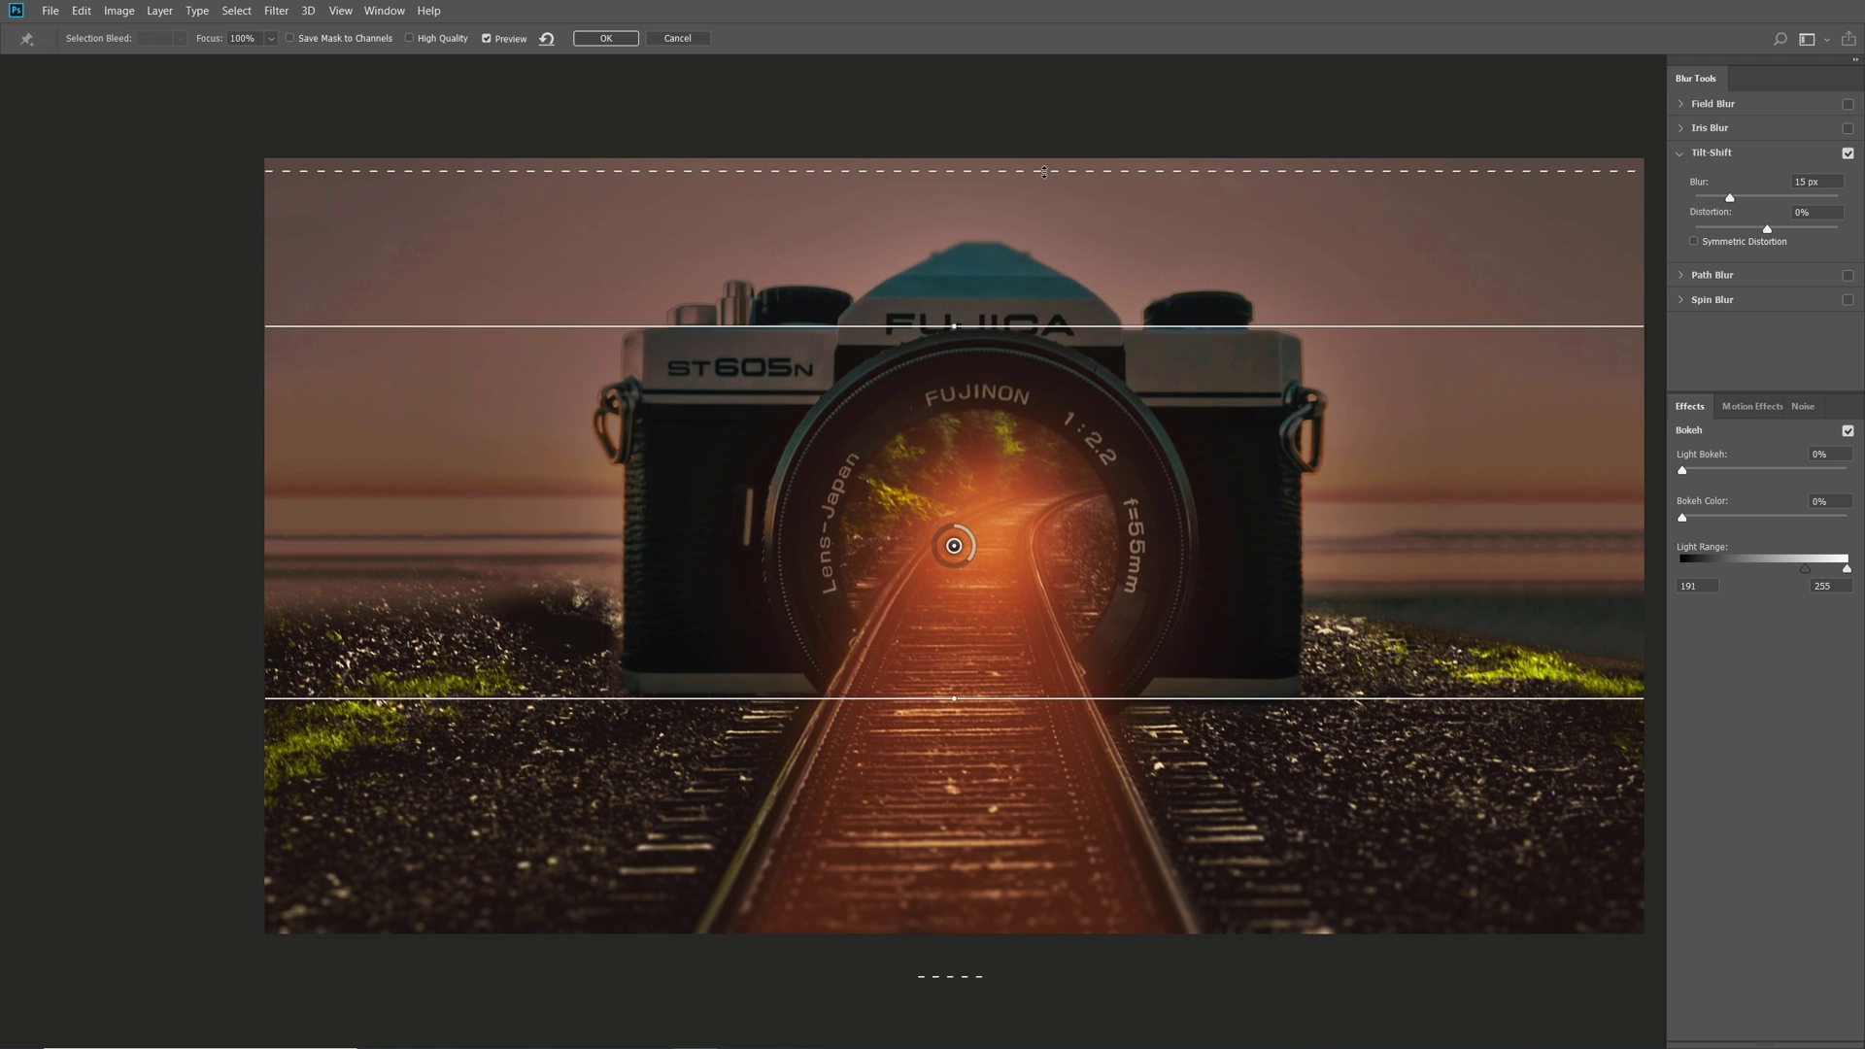
left_click_drag(1044, 172, 1044, 135)
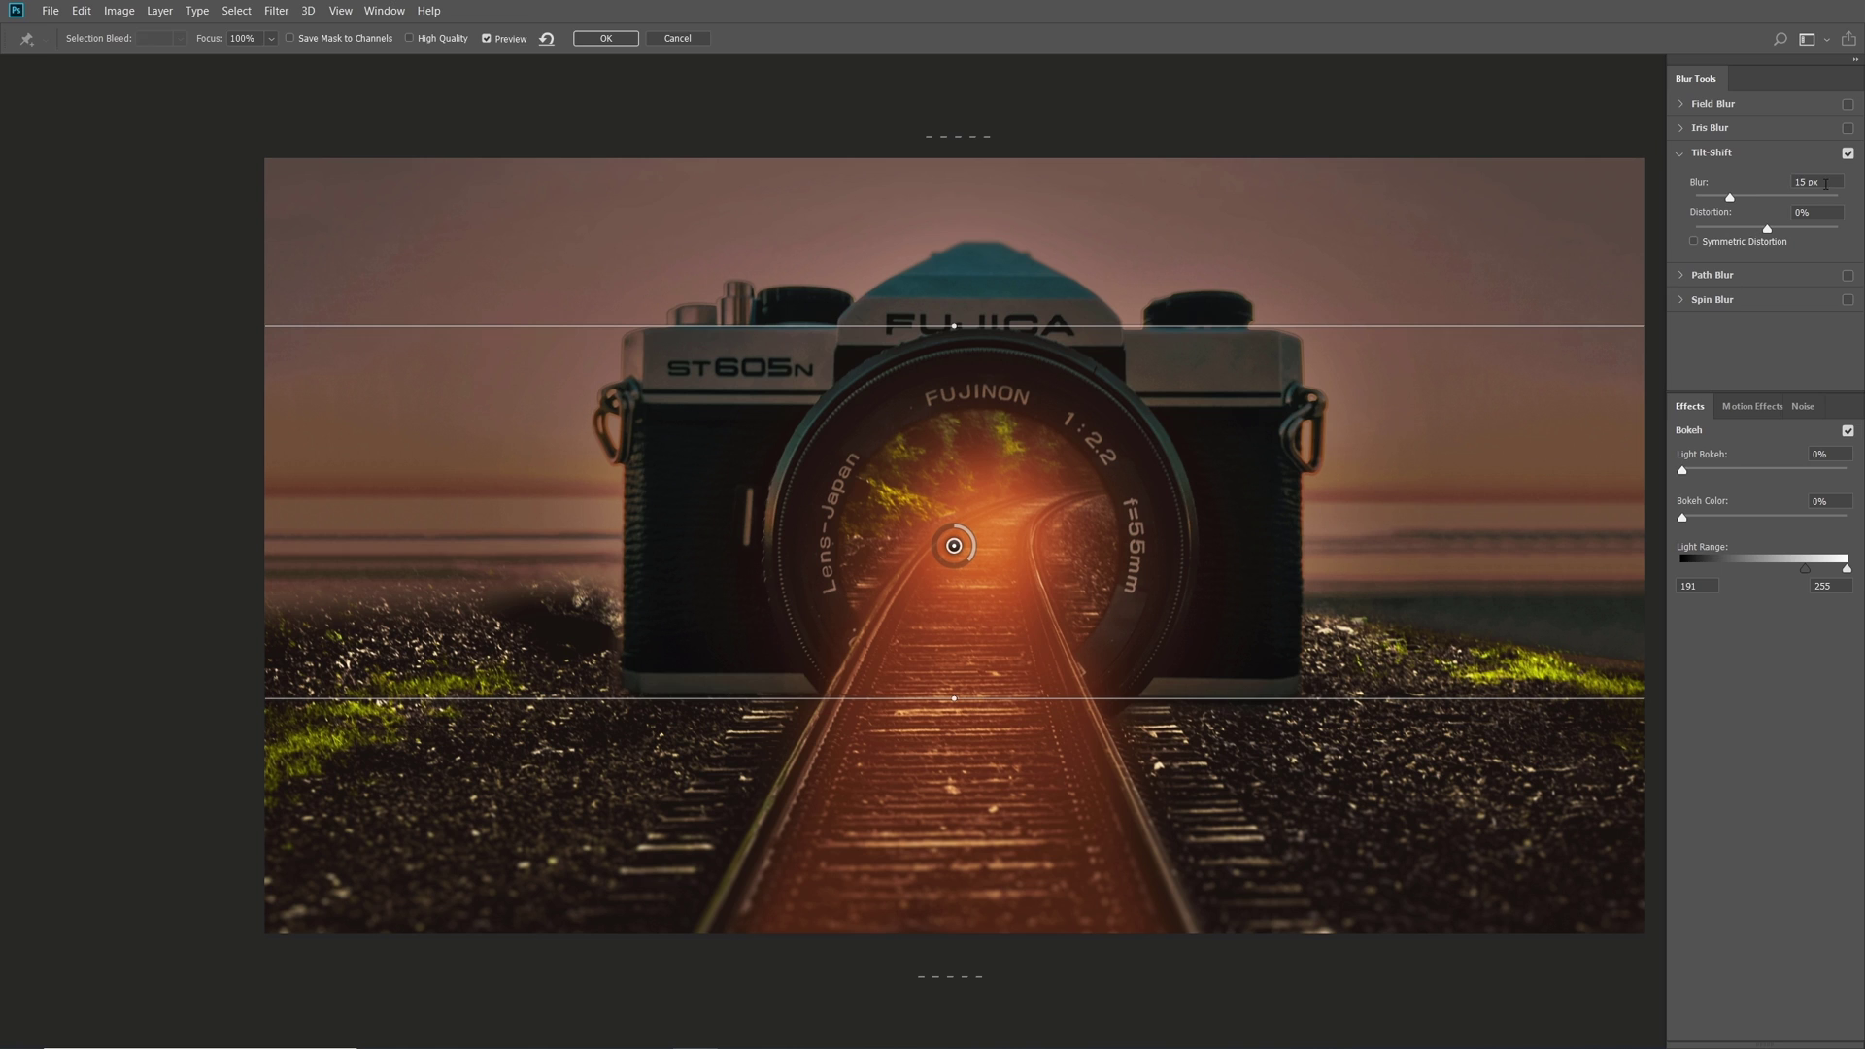
left_click(1791, 183)
type("30")
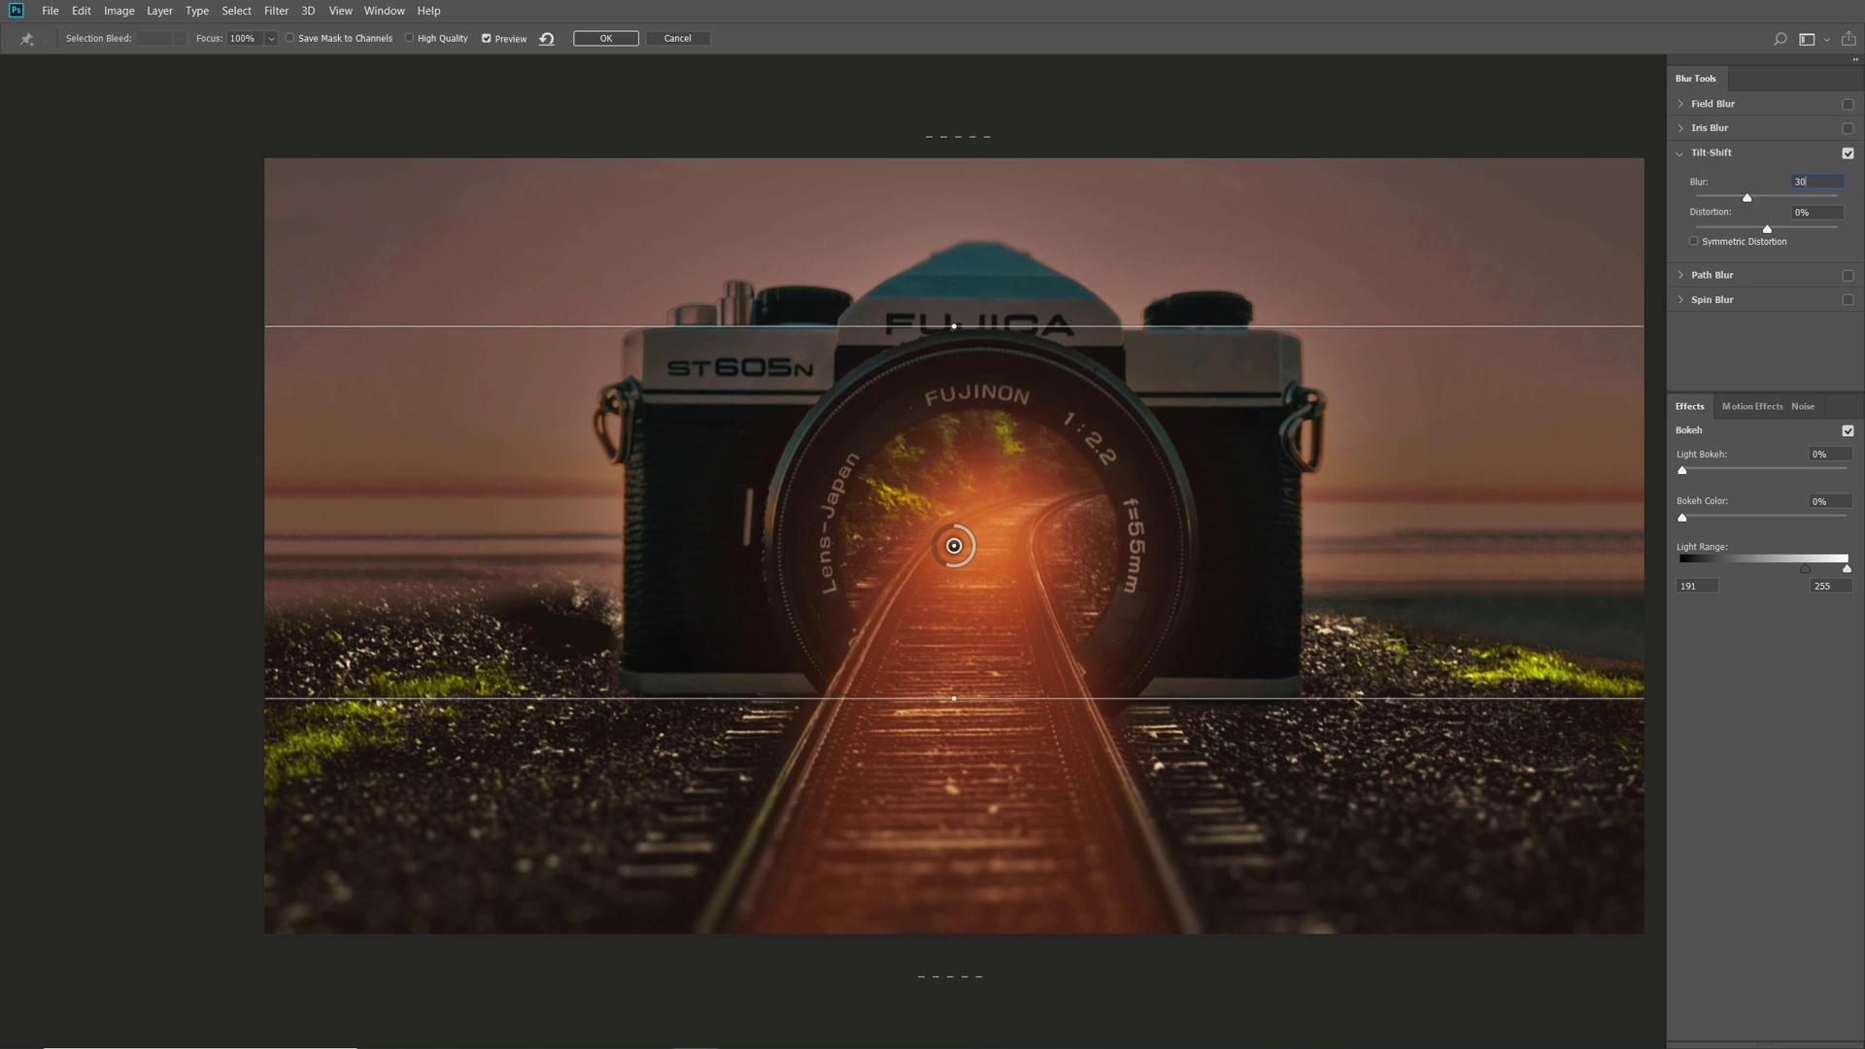
left_click(605, 40)
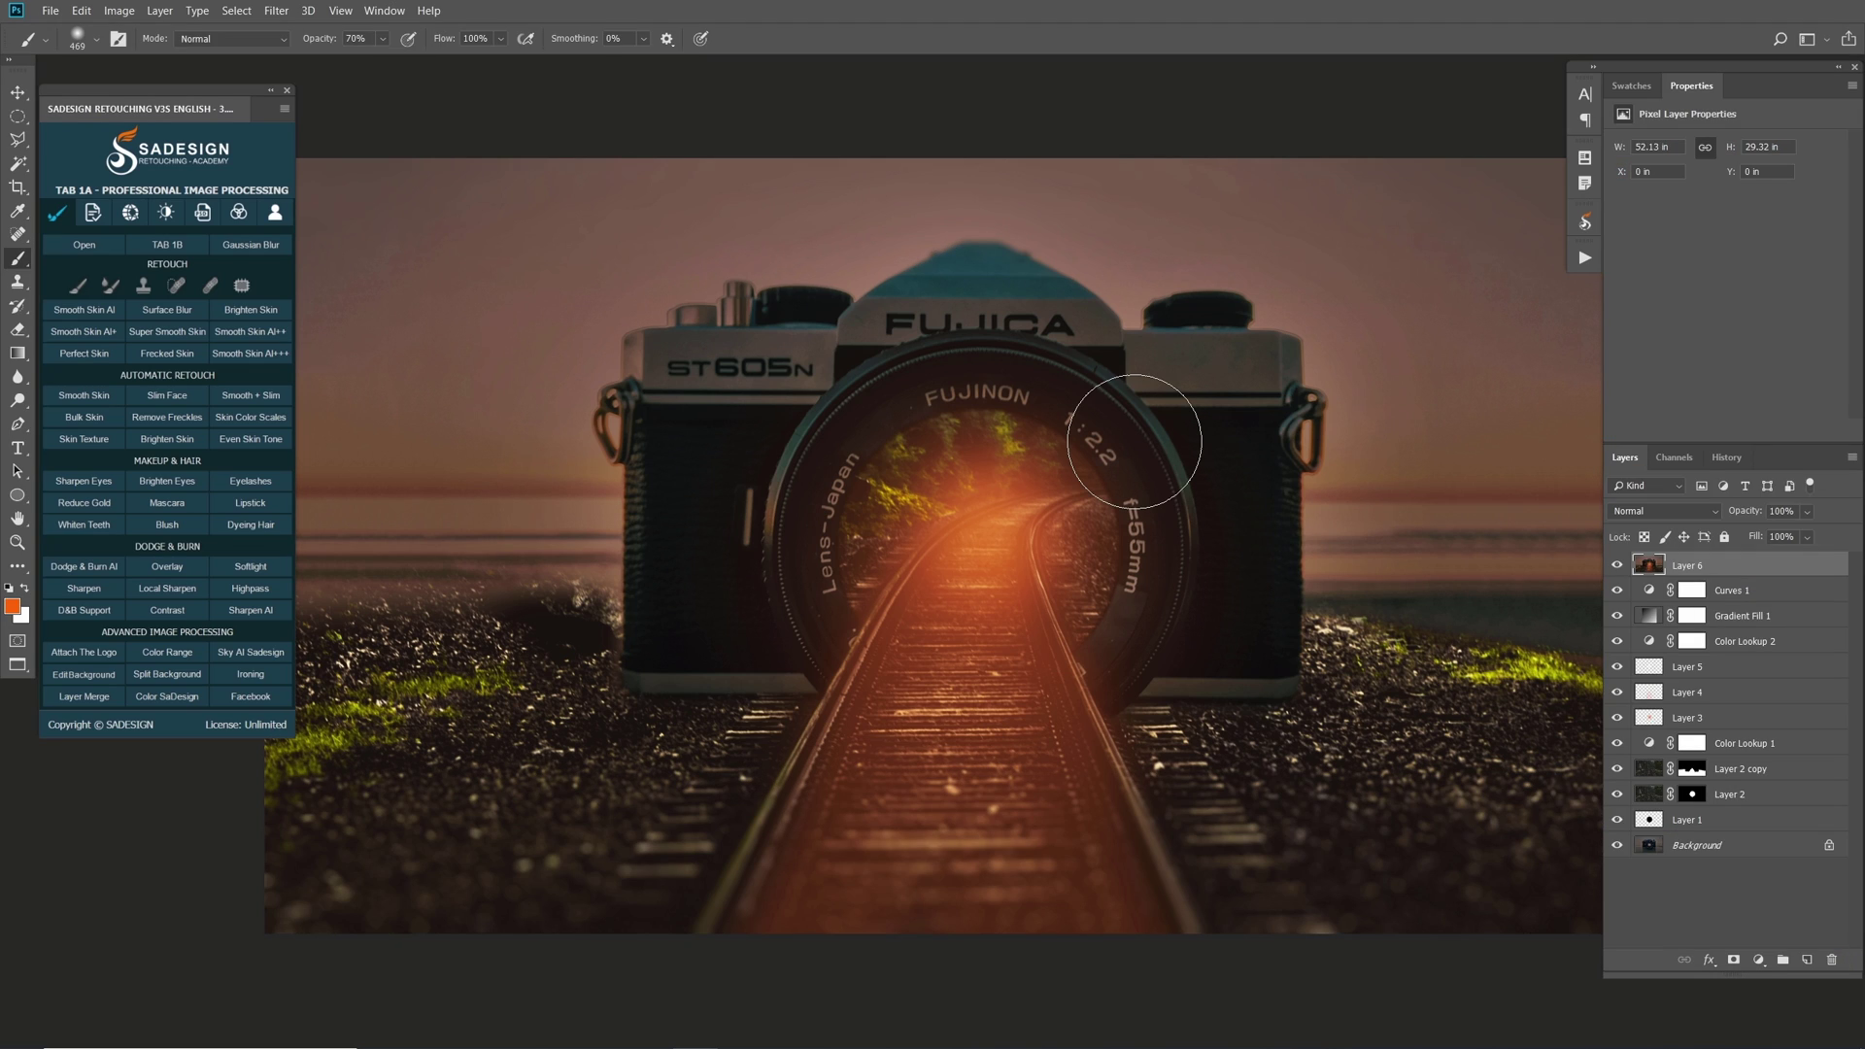
- Burn the ground left of the camera, the sea to the right and the horizon at 20% exposure
key("o")
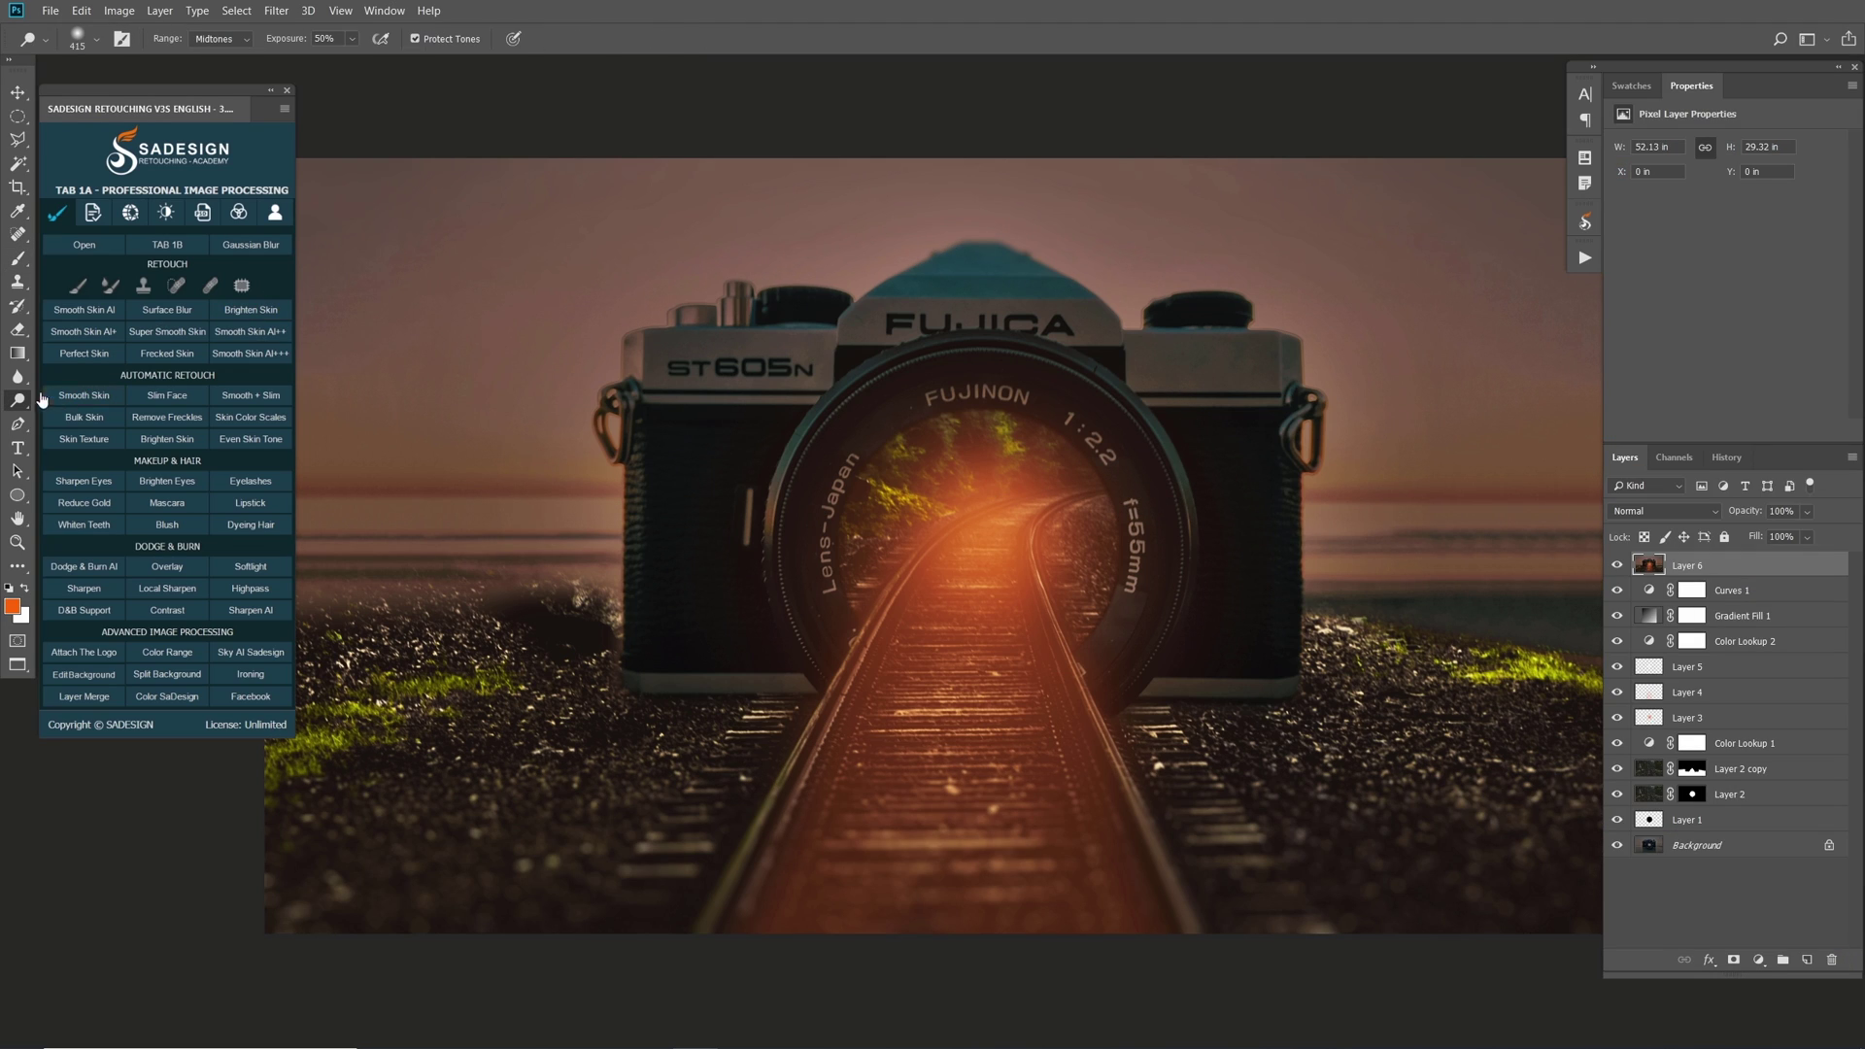
right_click(18, 399)
left_click(81, 424)
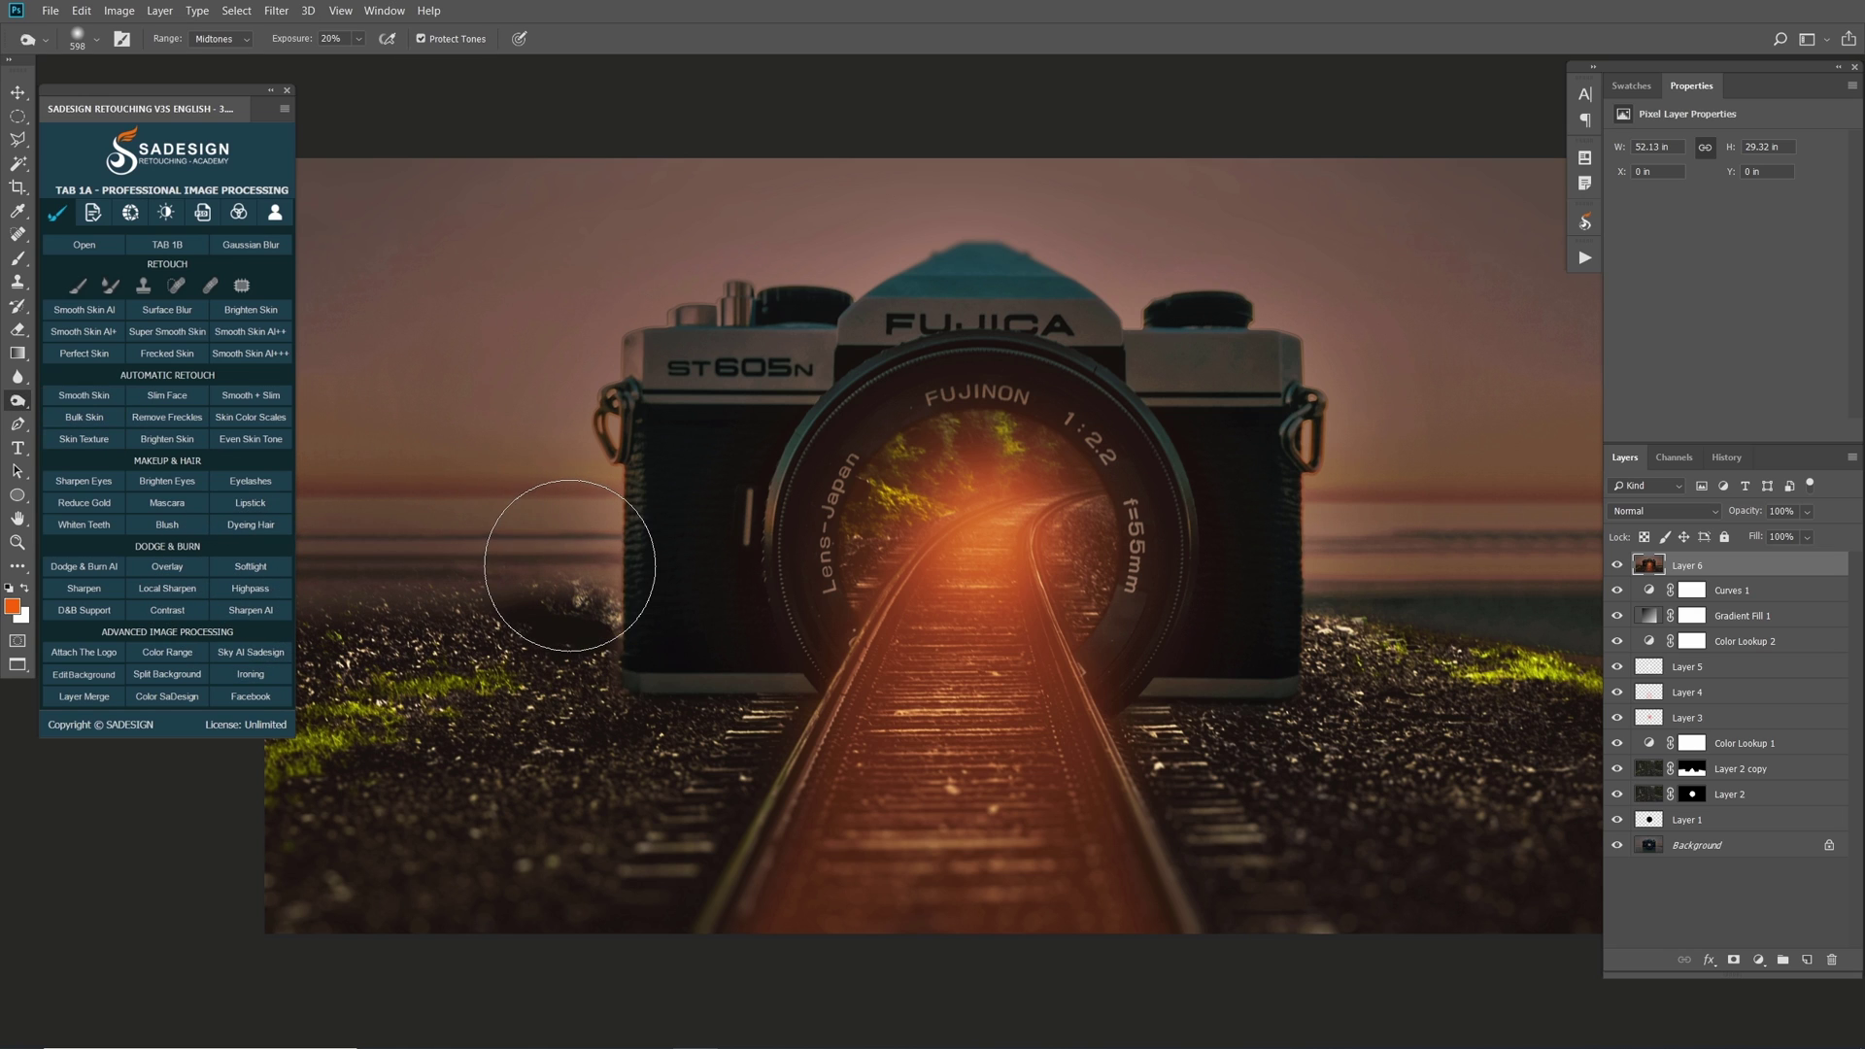
left_click_drag(631, 558, 595, 557)
mouse_move(415, 619)
left_mouse_down()
mouse_move(380, 716)
mouse_move(735, 711)
mouse_move(631, 701)
left_mouse_up()
left_click_drag(1290, 629, 1282, 629)
left_click_drag(1500, 672, 1423, 655)
mouse_move(1278, 549)
left_mouse_down()
mouse_move(1564, 596)
mouse_move(1522, 563)
left_mouse_up()
mouse_move(1251, 627)
left_mouse_down()
mouse_move(1318, 627)
mouse_move(1290, 627)
left_mouse_up()
mouse_move(753, 733)
left_mouse_down()
mouse_move(363, 896)
mouse_move(336, 724)
left_mouse_up()
left_click_drag(572, 566, 464, 569)
- Dodge the rails and glow inside the lens brighter at 50% exposure
left_click_drag(16, 407, 78, 401)
mouse_move(862, 610)
left_mouse_down()
mouse_move(1124, 541)
mouse_move(1132, 563)
mouse_move(907, 492)
mouse_move(871, 703)
left_mouse_up()
left_click_drag(1110, 697, 1111, 866)
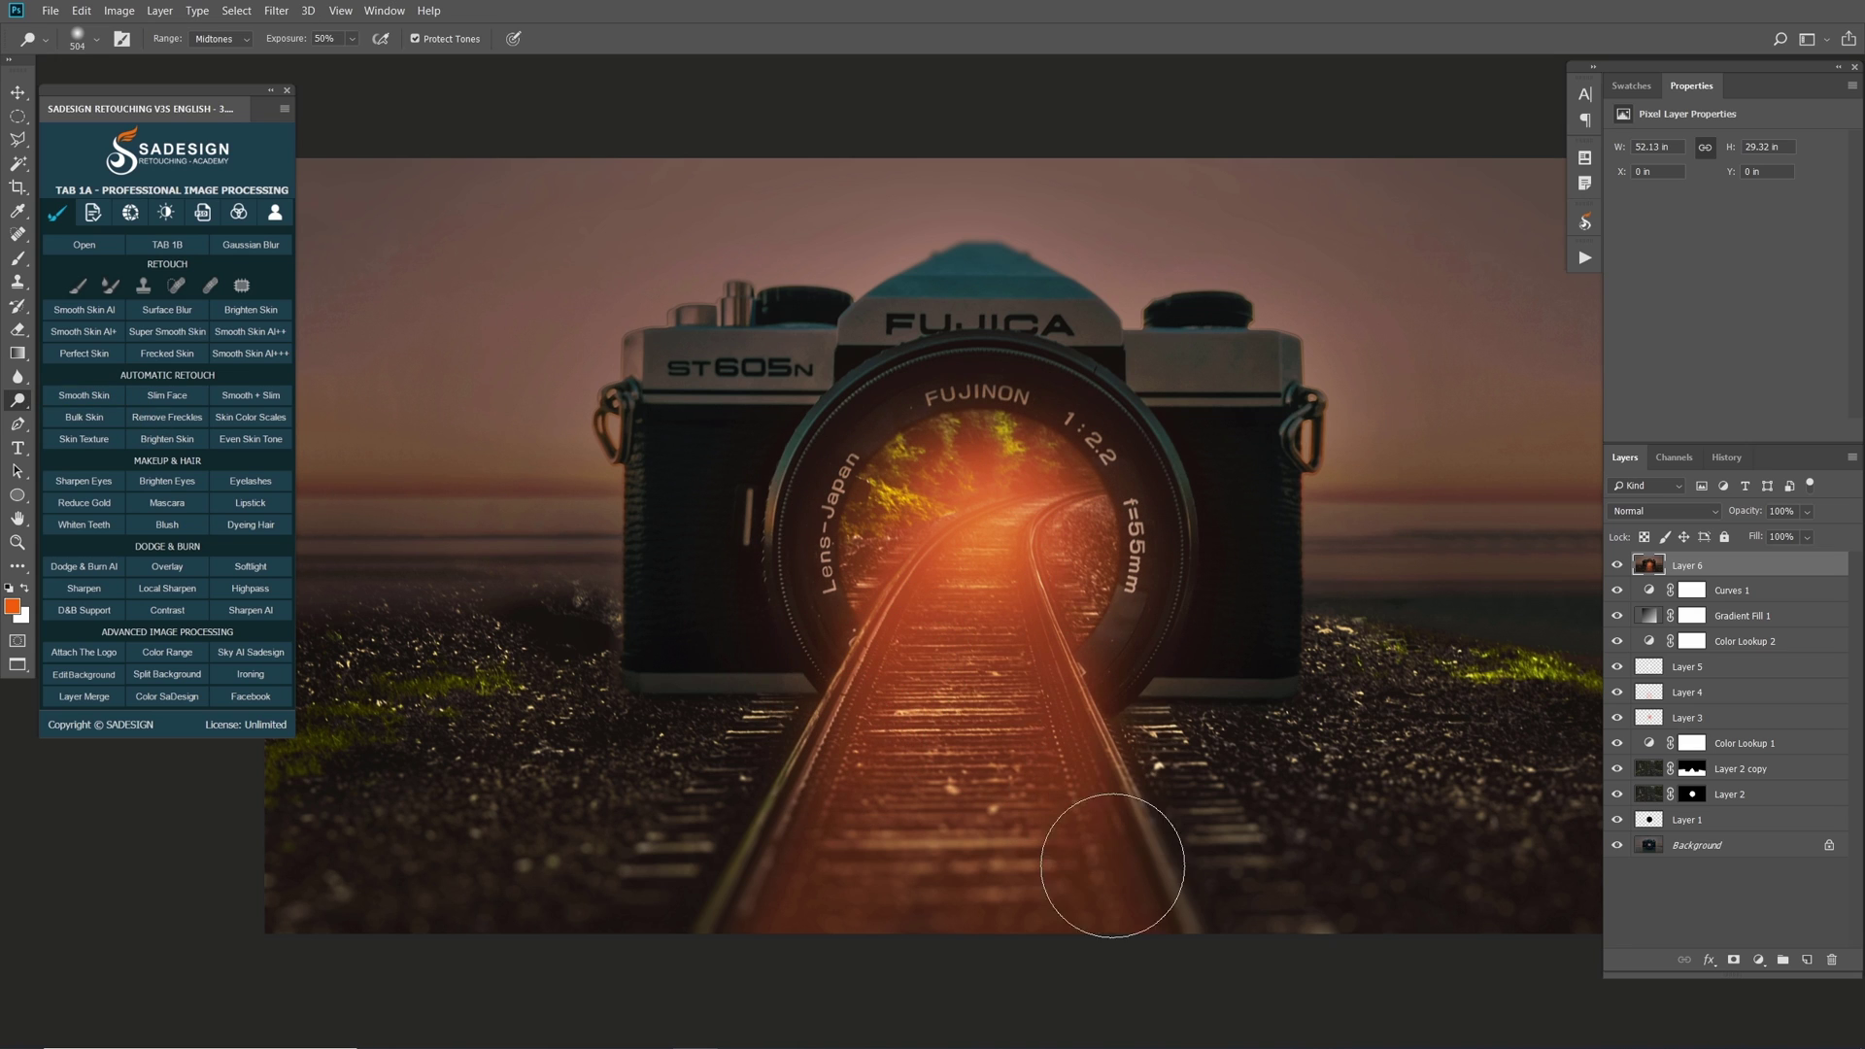
left_click_drag(955, 534, 984, 533)
mouse_move(956, 539)
left_mouse_down()
mouse_move(1001, 690)
mouse_move(1080, 526)
mouse_move(957, 530)
mouse_move(991, 512)
left_mouse_up()
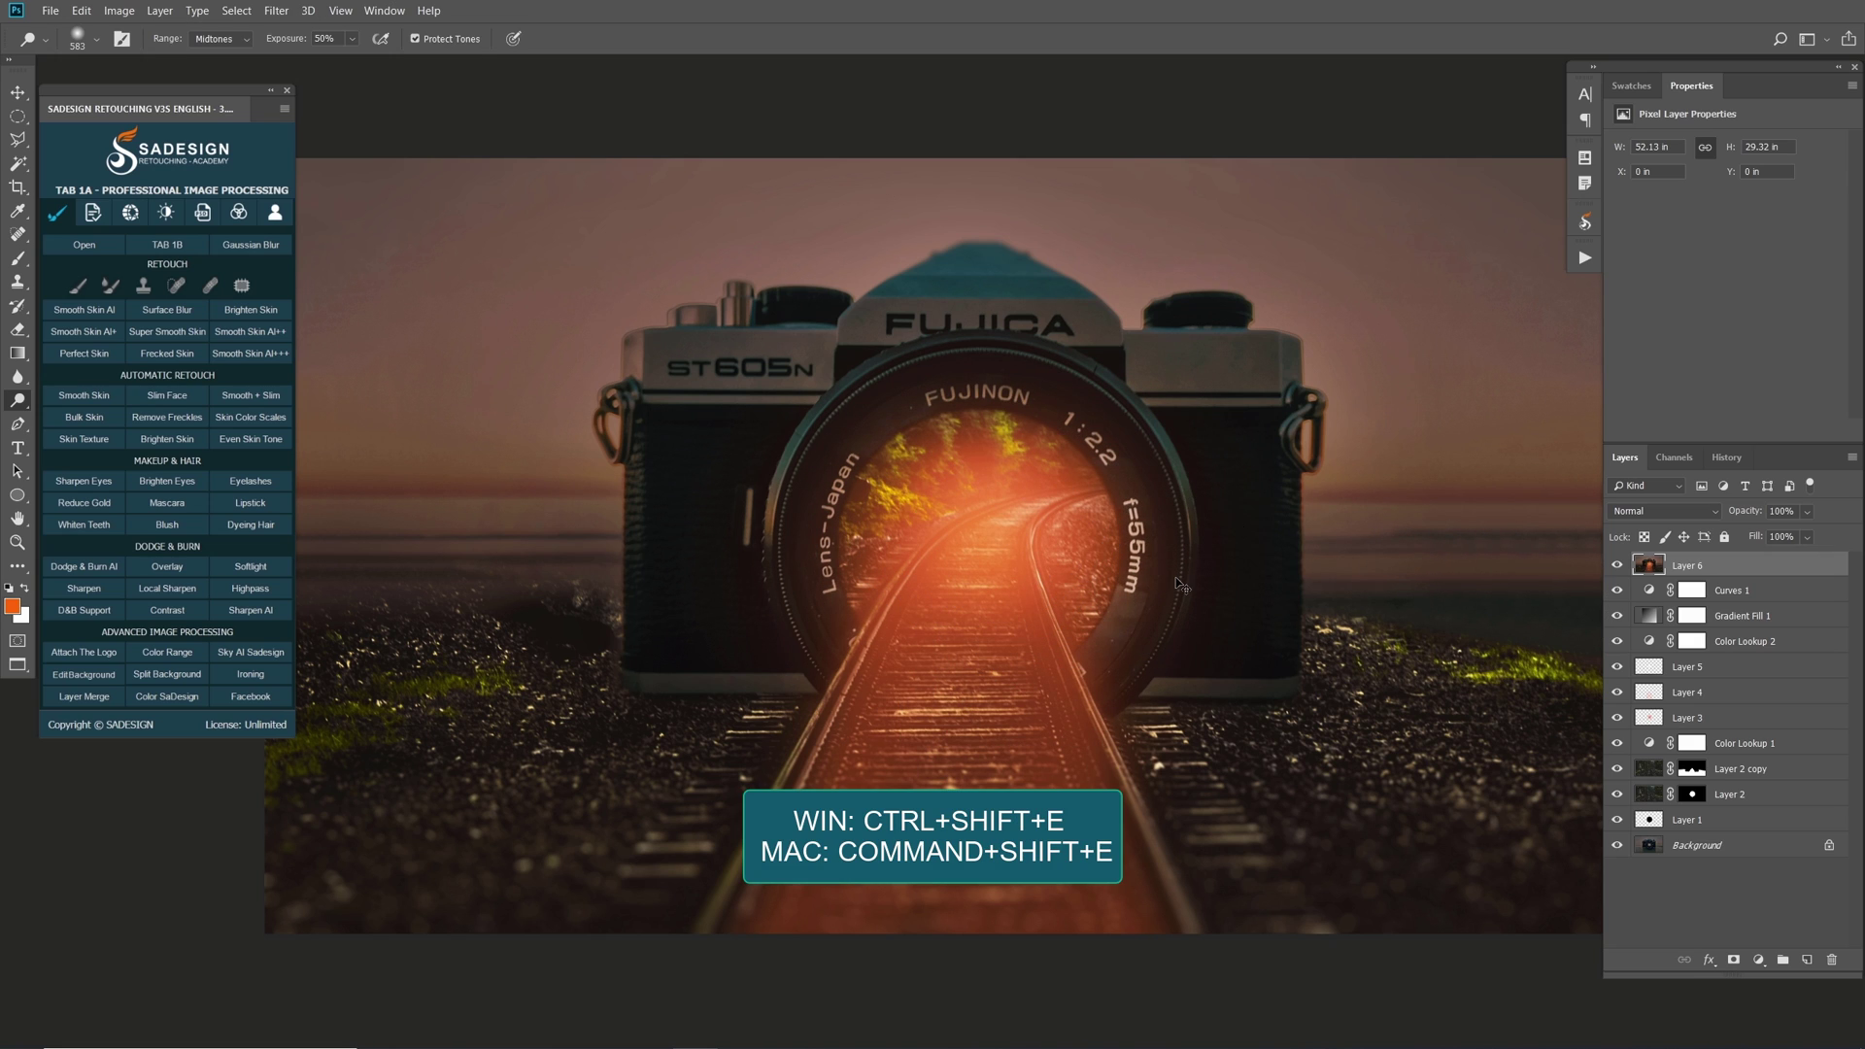
- Duplicate the merged layer and apply a 5 px Gaussian Blur to the copy
key("ctrl+j")
left_click(275, 10)
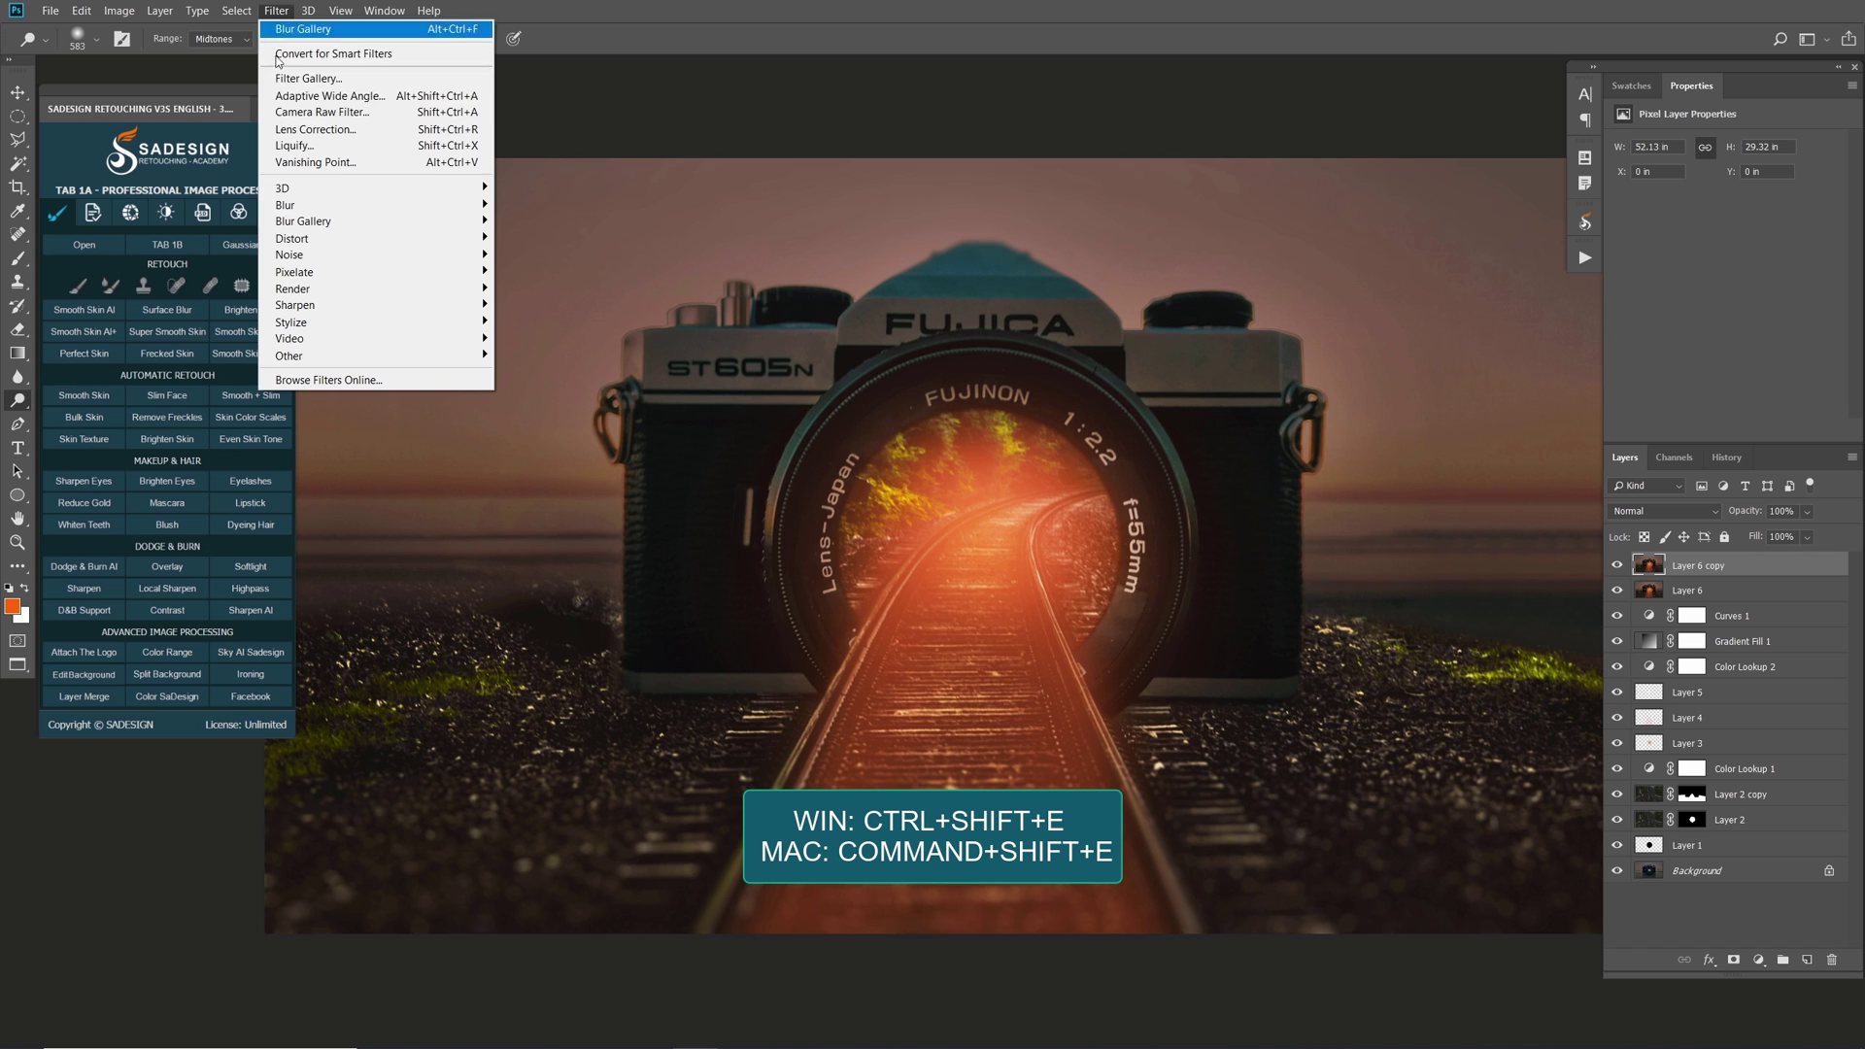
mouse_move(387, 207)
left_click(542, 271)
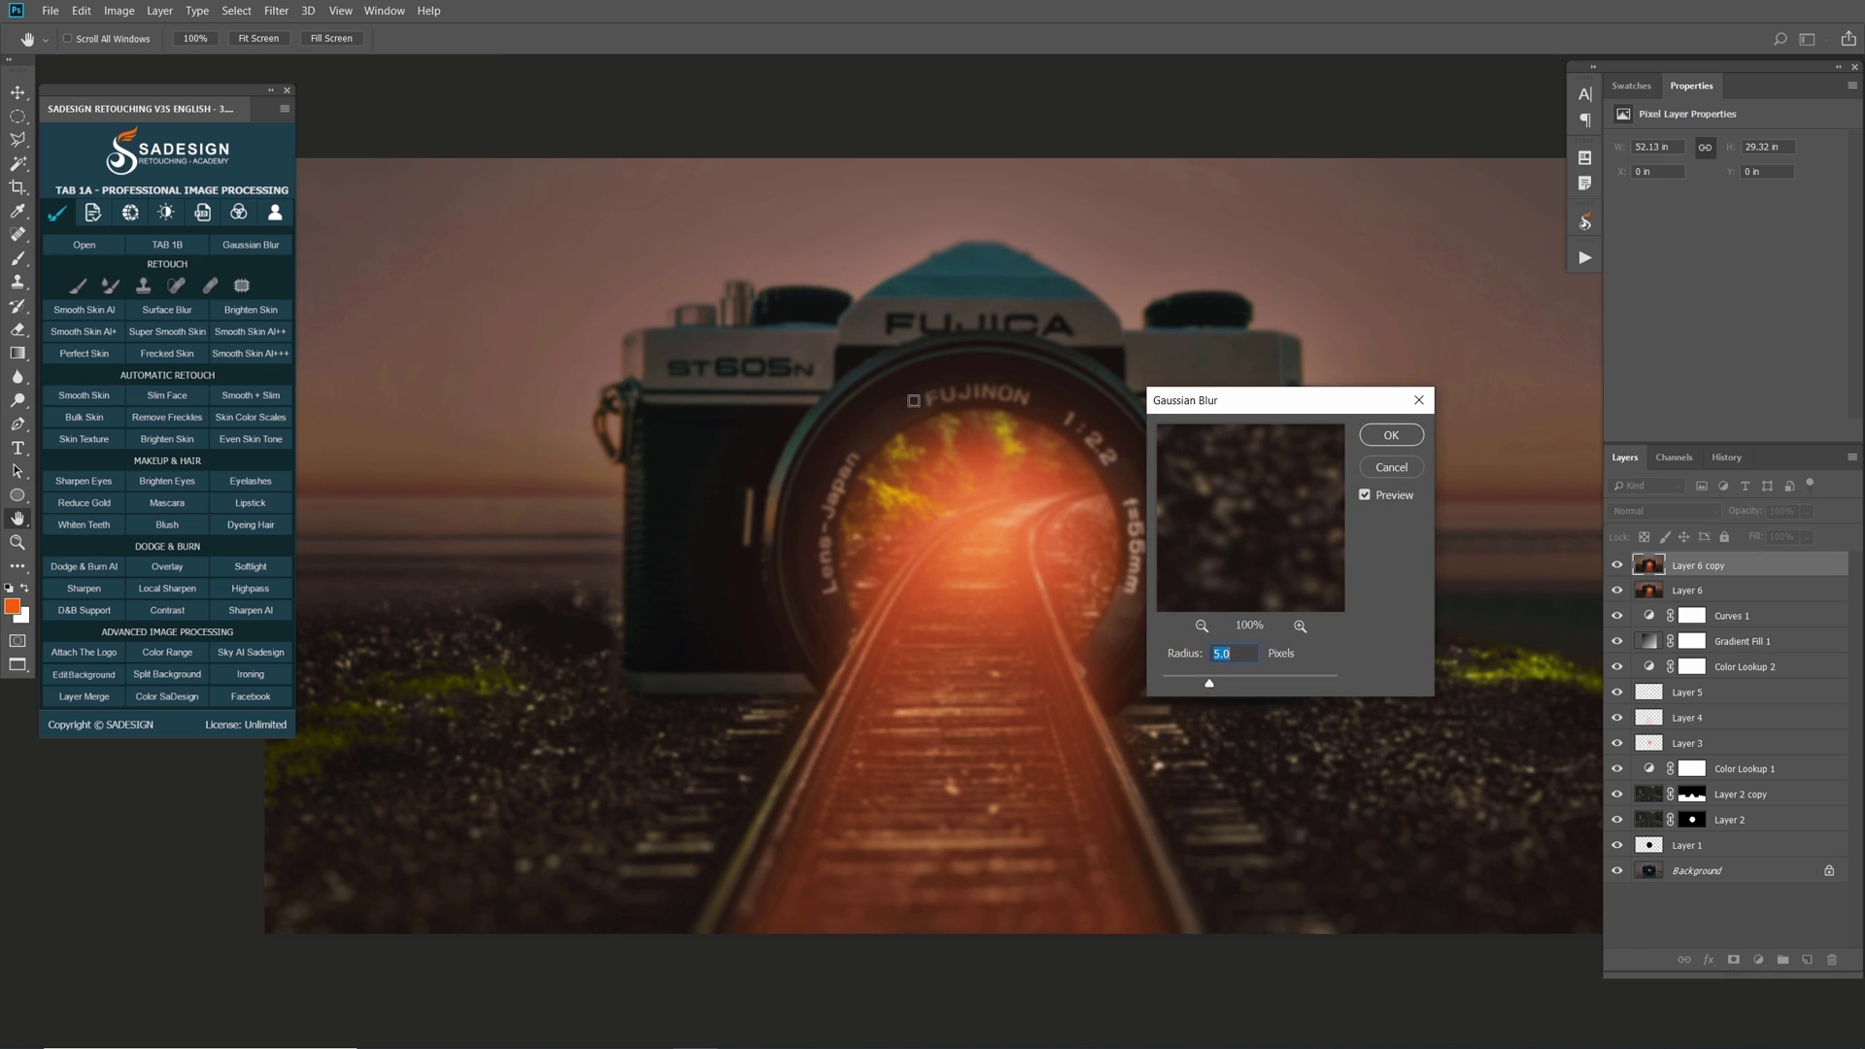
left_click(1390, 437)
- Erase the blur from the copy over the lens, camera body and upper tracks
key("e")
mouse_move(986, 473)
left_mouse_down()
mouse_move(922, 508)
mouse_move(973, 515)
mouse_move(950, 483)
mouse_move(1039, 557)
mouse_move(795, 590)
left_mouse_up()
mouse_move(717, 409)
left_mouse_down()
mouse_move(1199, 543)
mouse_move(979, 670)
left_mouse_up()
key("bracketleft")
key("bracketleft")
mouse_move(1204, 486)
left_mouse_down()
mouse_move(803, 583)
mouse_move(1245, 536)
mouse_move(1131, 417)
mouse_move(983, 328)
mouse_move(972, 383)
mouse_move(1116, 519)
mouse_move(1355, 578)
left_mouse_up()
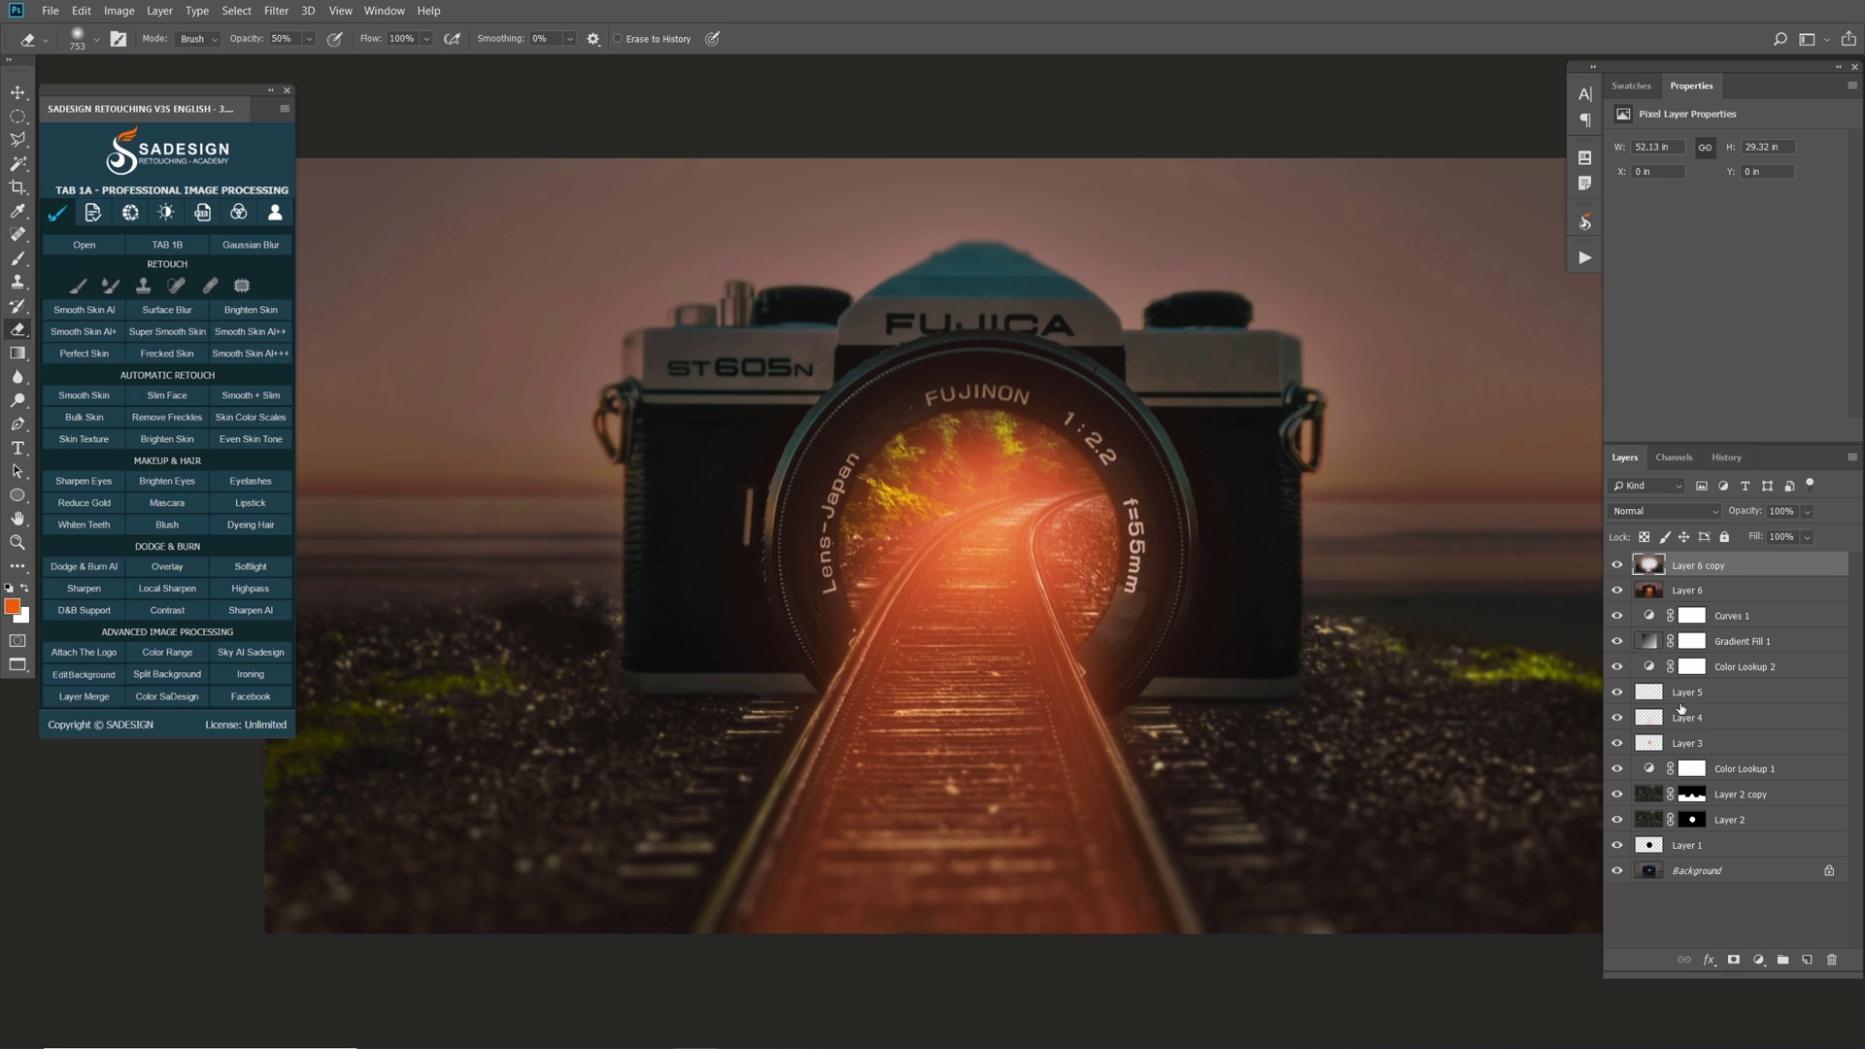
- Add a Color Lookup layer using filmstock_50.3dl
left_click(1758, 959)
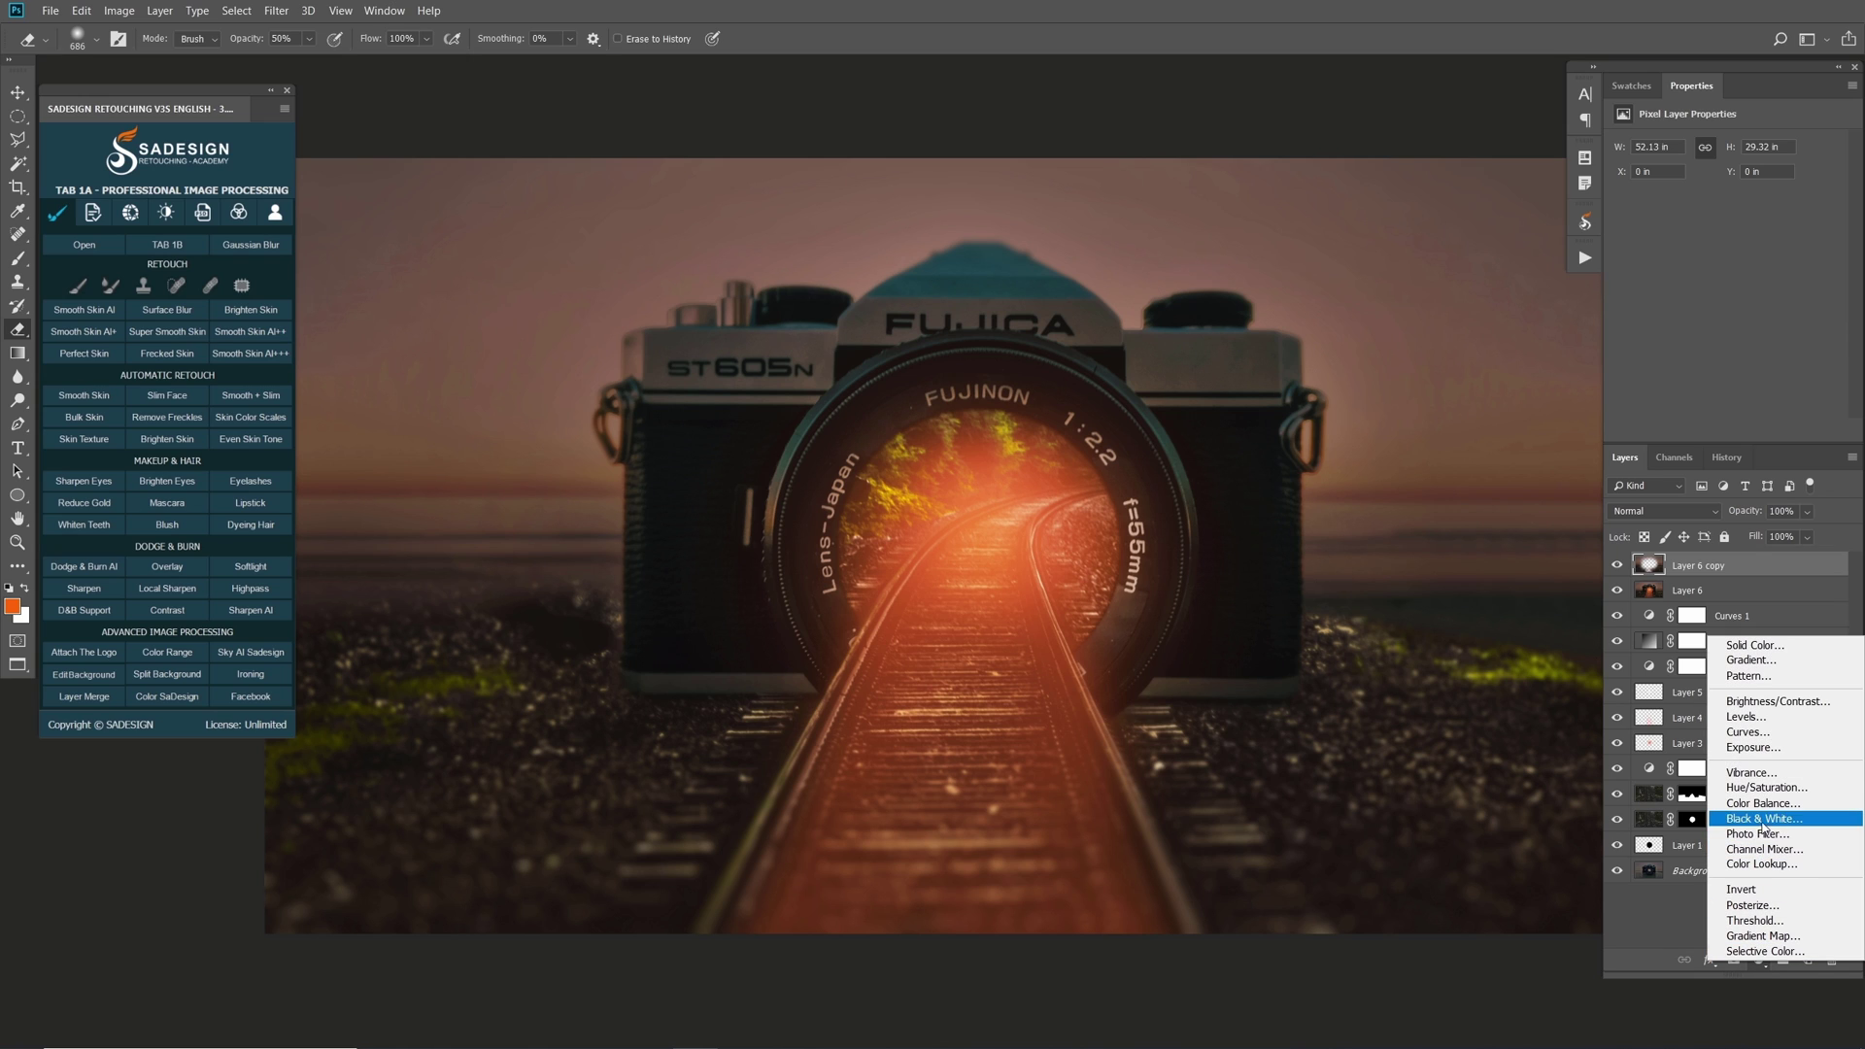
left_click(1760, 864)
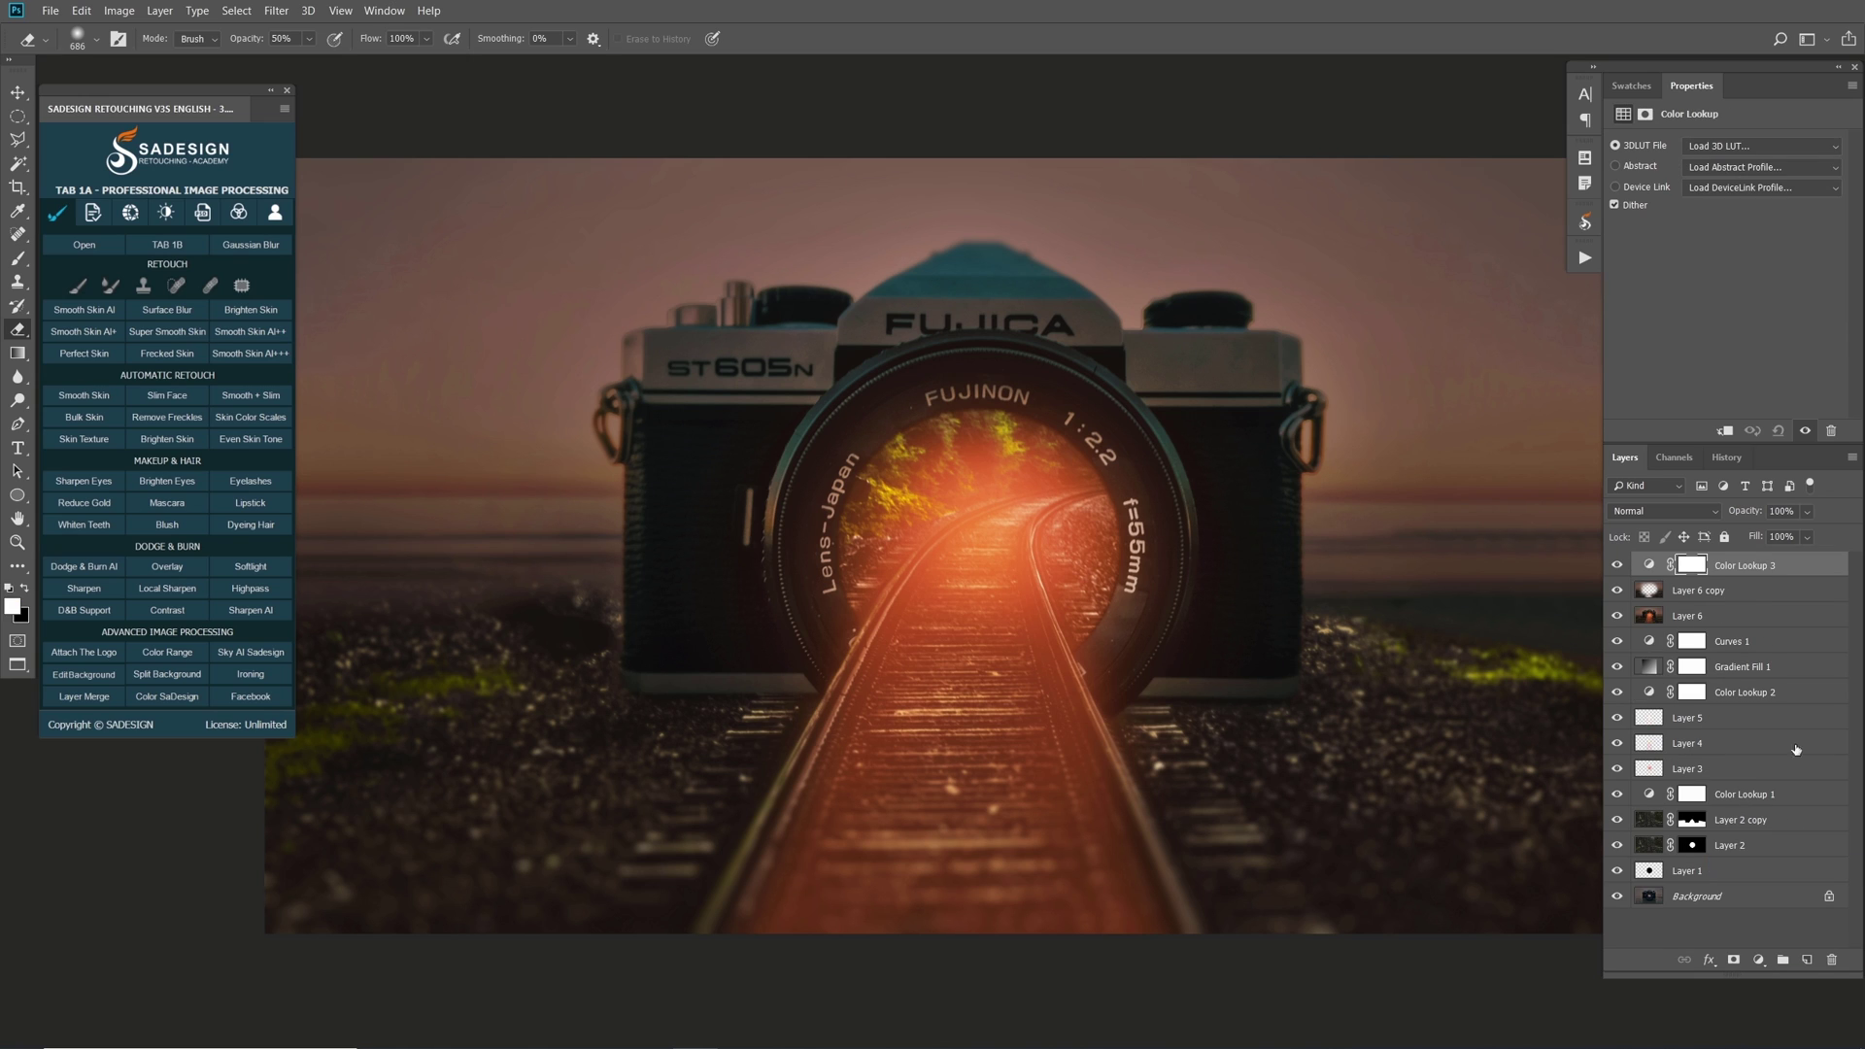
left_click(1729, 148)
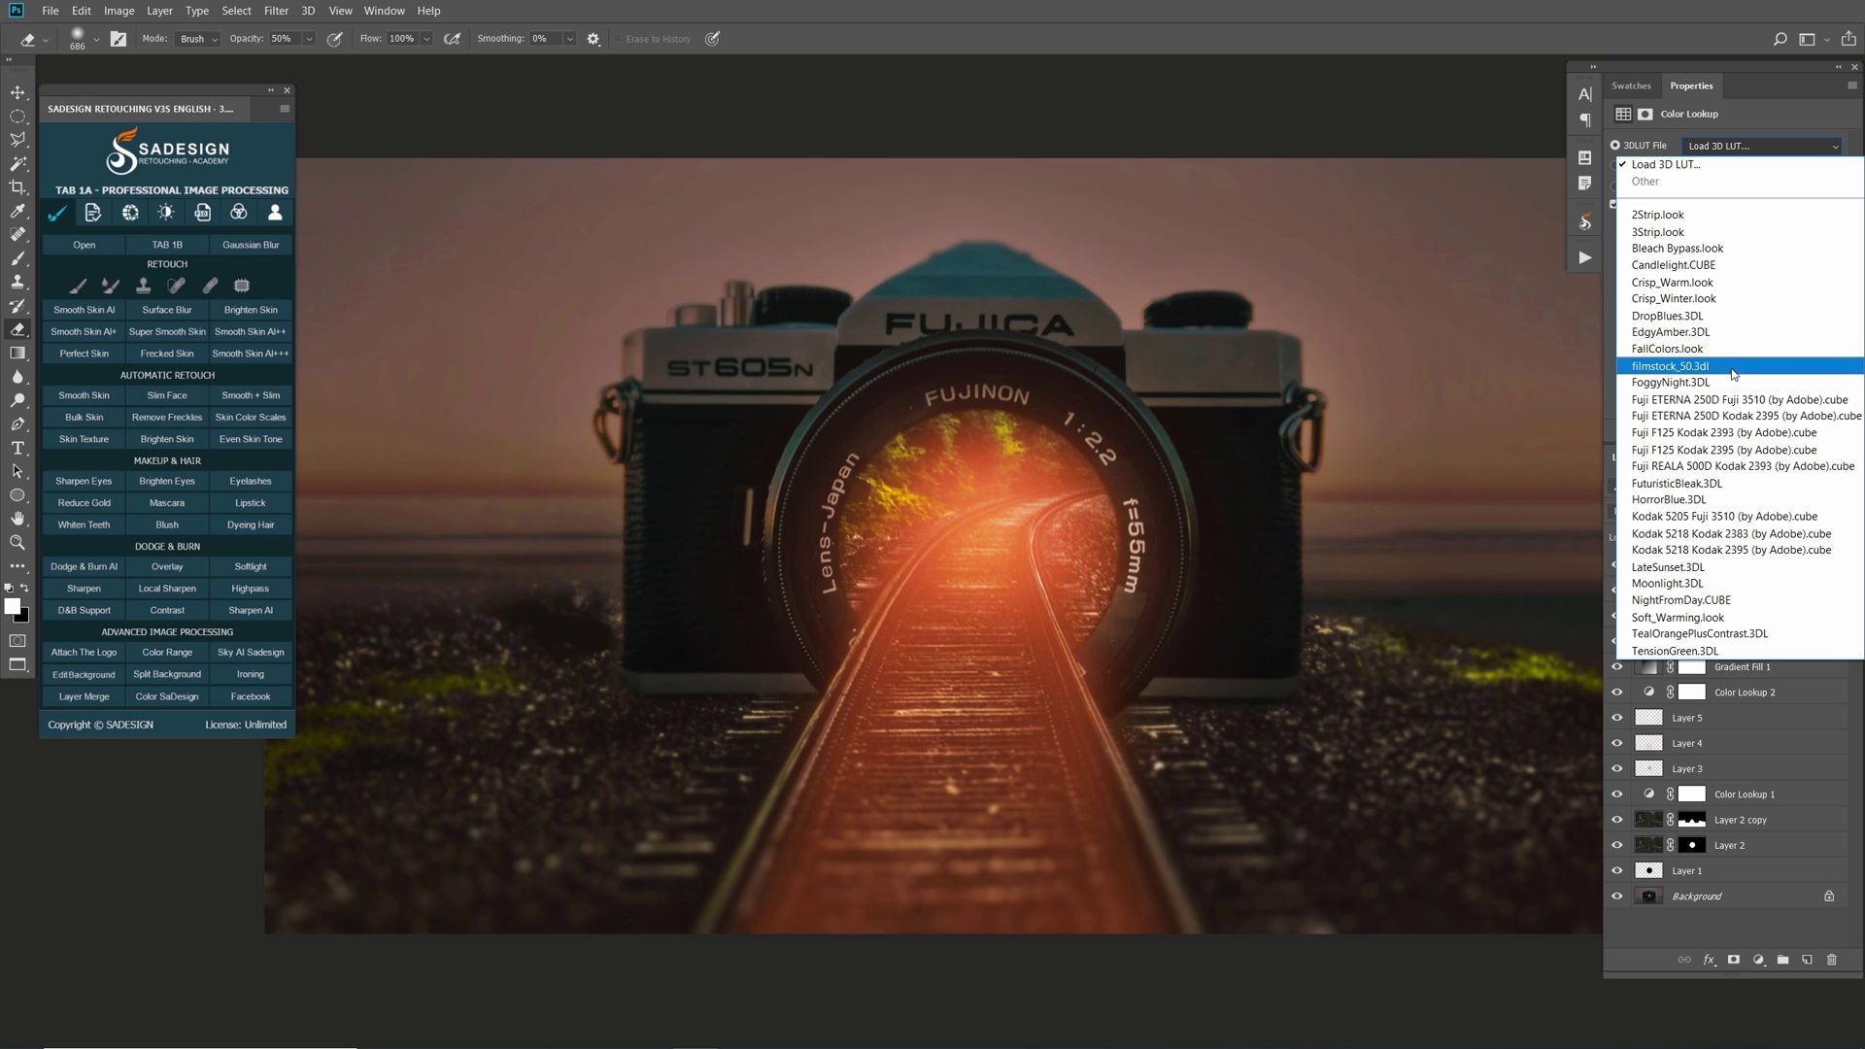
left_click(1671, 366)
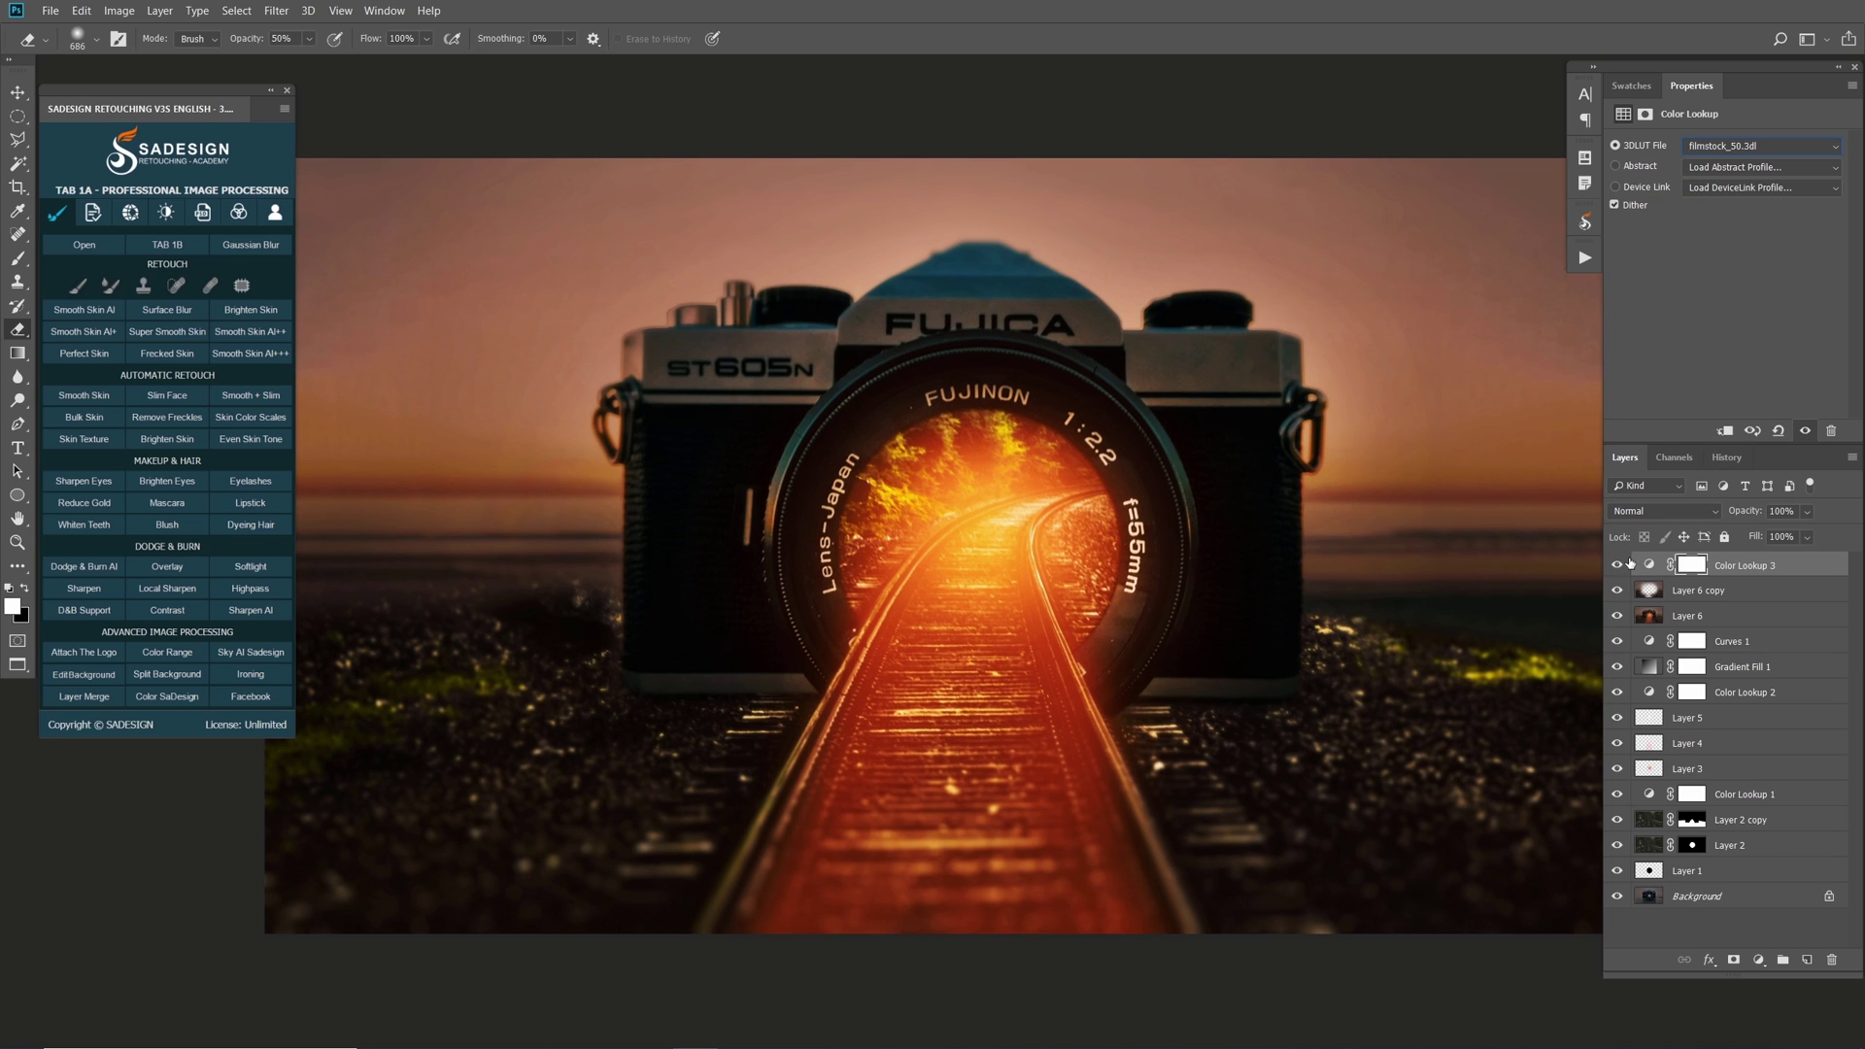
- Brush the grade's mask away over the camera top, rails, lens and sky
right_click(18, 330)
left_click(56, 328)
mouse_move(695, 453)
left_mouse_down()
mouse_move(715, 454)
mouse_move(689, 453)
left_mouse_up()
left_click(709, 565)
left_click(917, 388)
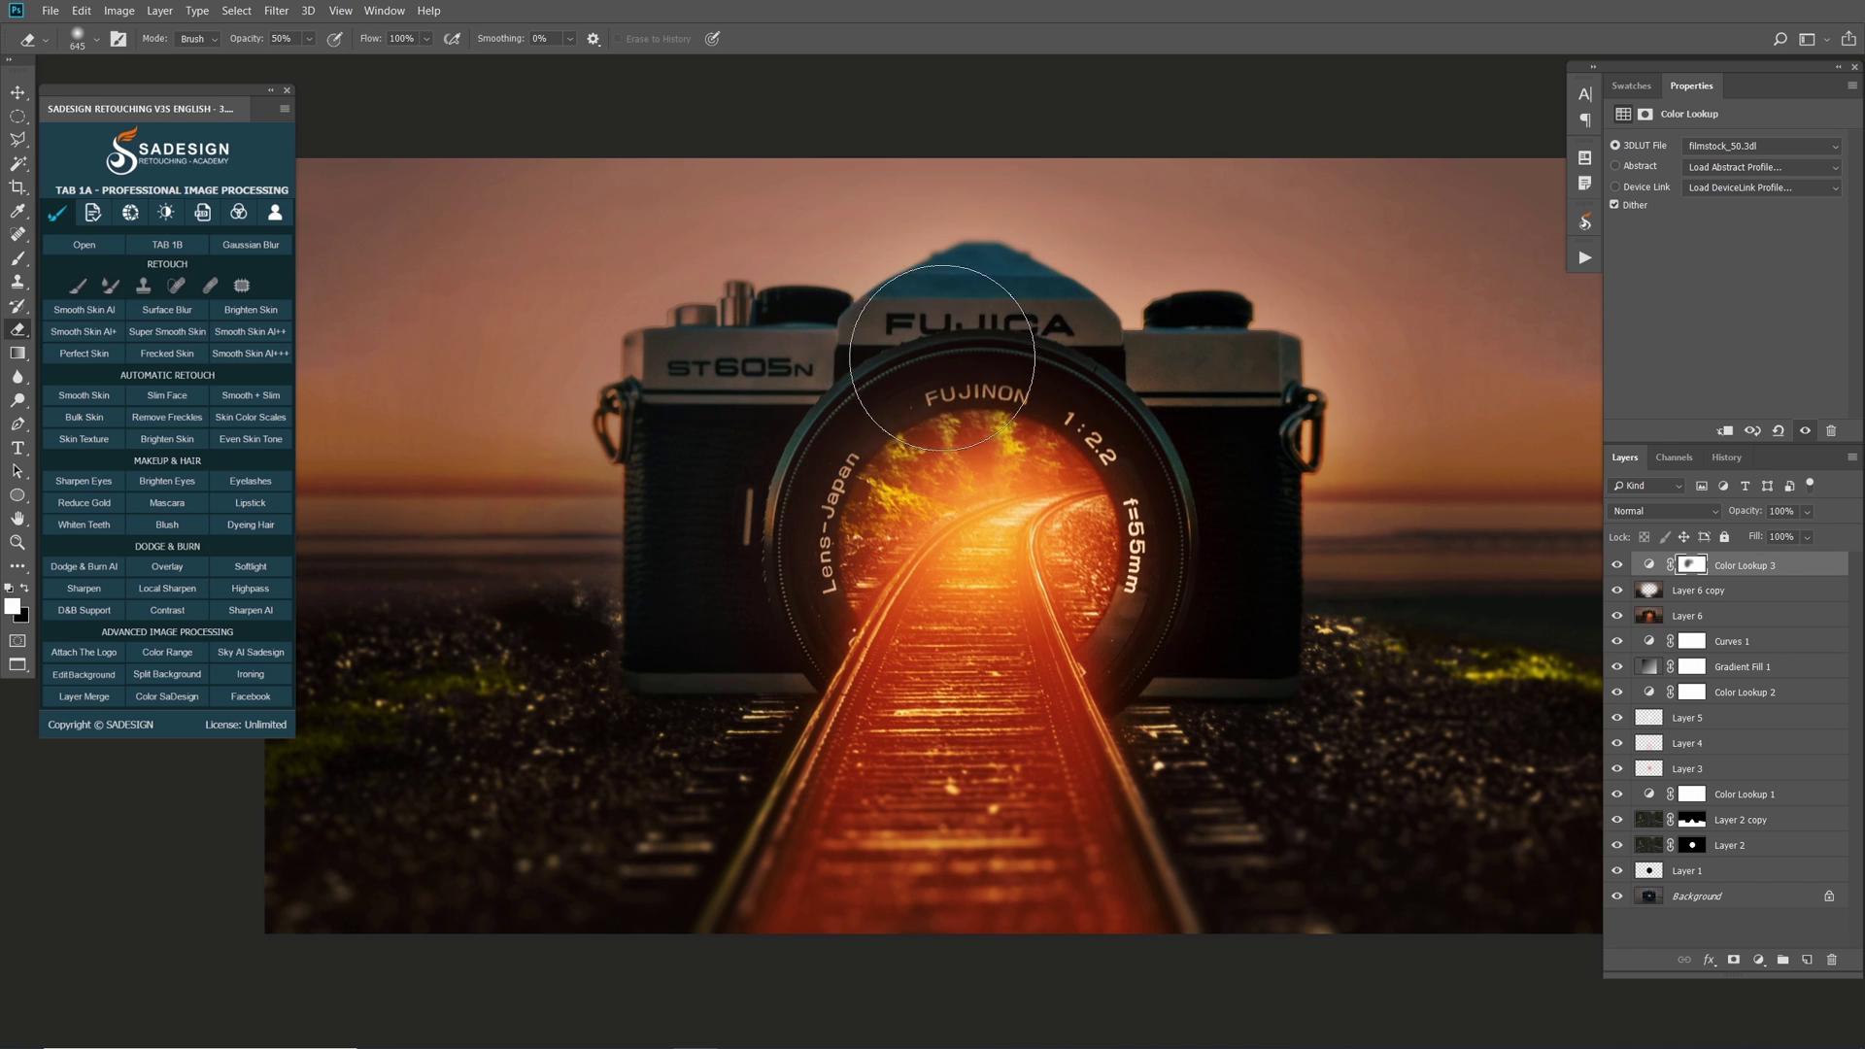
key("bracketleft")
key("bracketleft")
mouse_move(902, 556)
left_mouse_down()
mouse_move(832, 909)
mouse_move(1102, 845)
mouse_move(1059, 867)
mouse_move(1021, 574)
left_mouse_up()
mouse_move(1290, 264)
left_mouse_down()
mouse_move(1360, 291)
mouse_move(504, 626)
mouse_move(543, 621)
left_mouse_up()
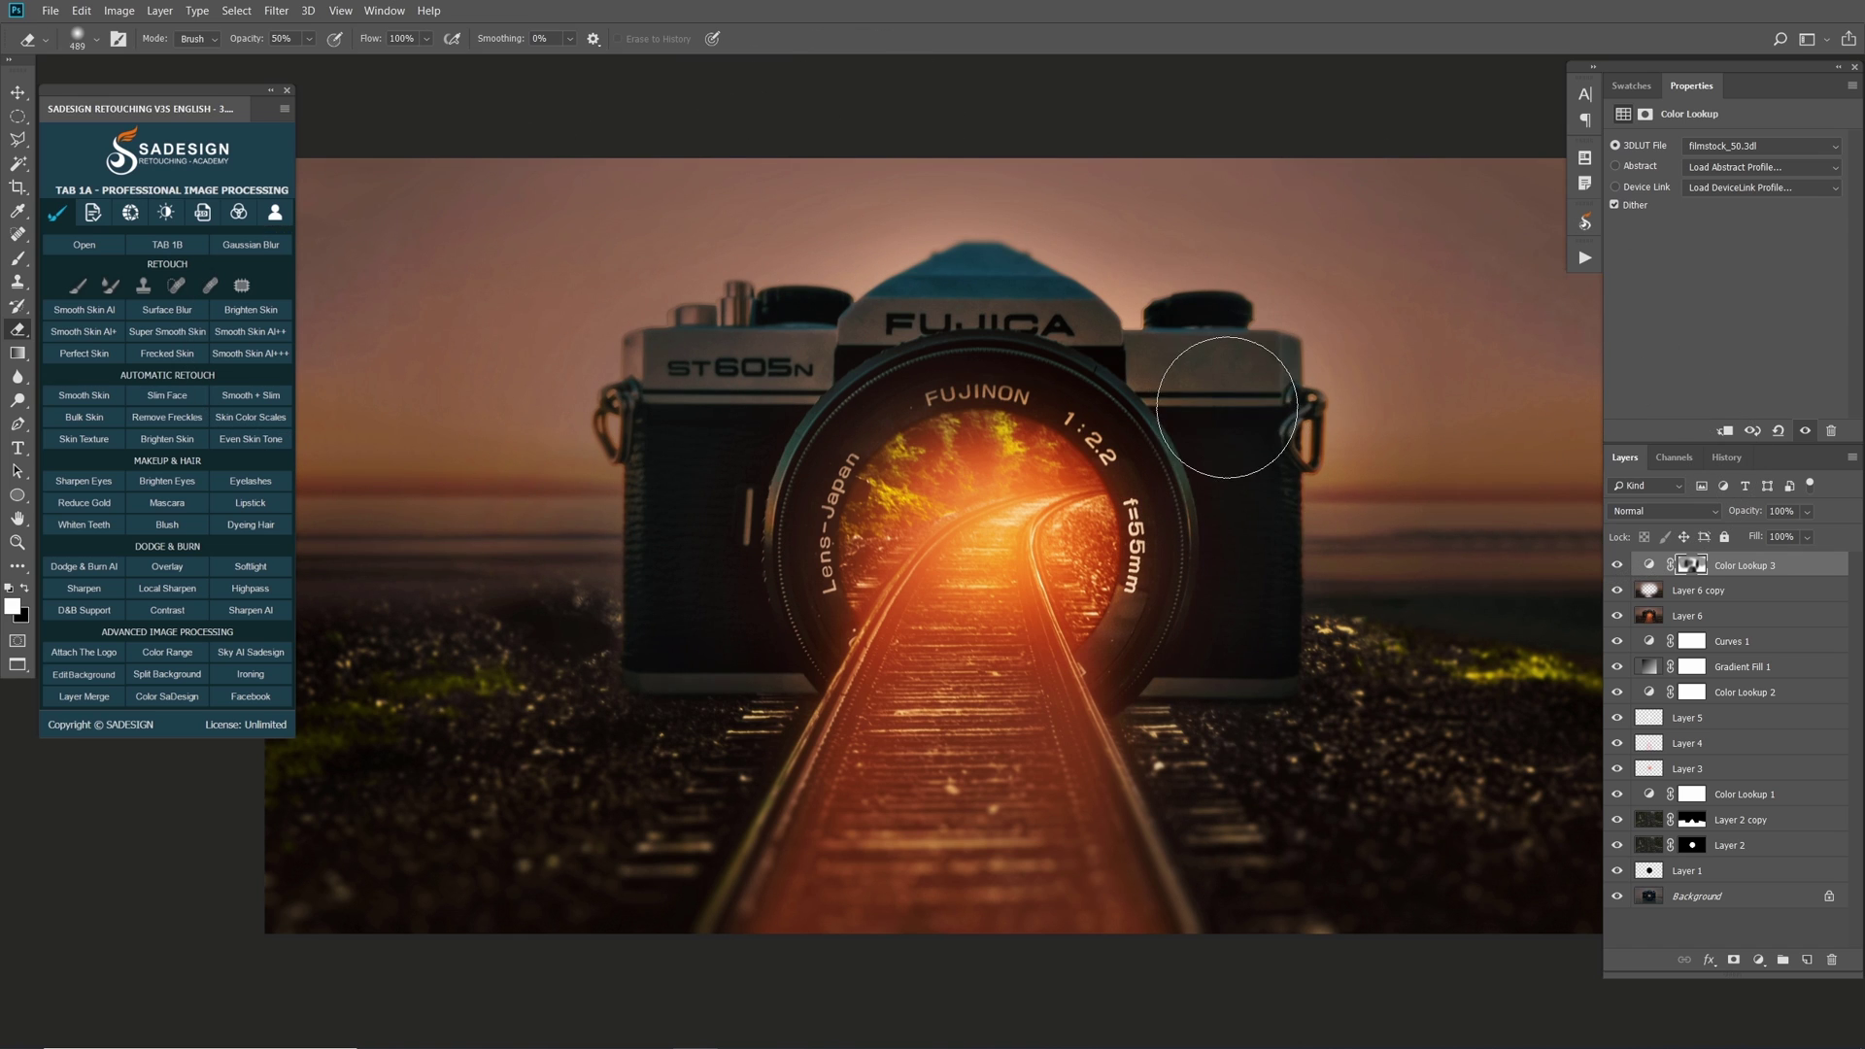
key("bracketleft")
key("bracketleft")
key("bracketright")
key("bracketright")
key("bracketright")
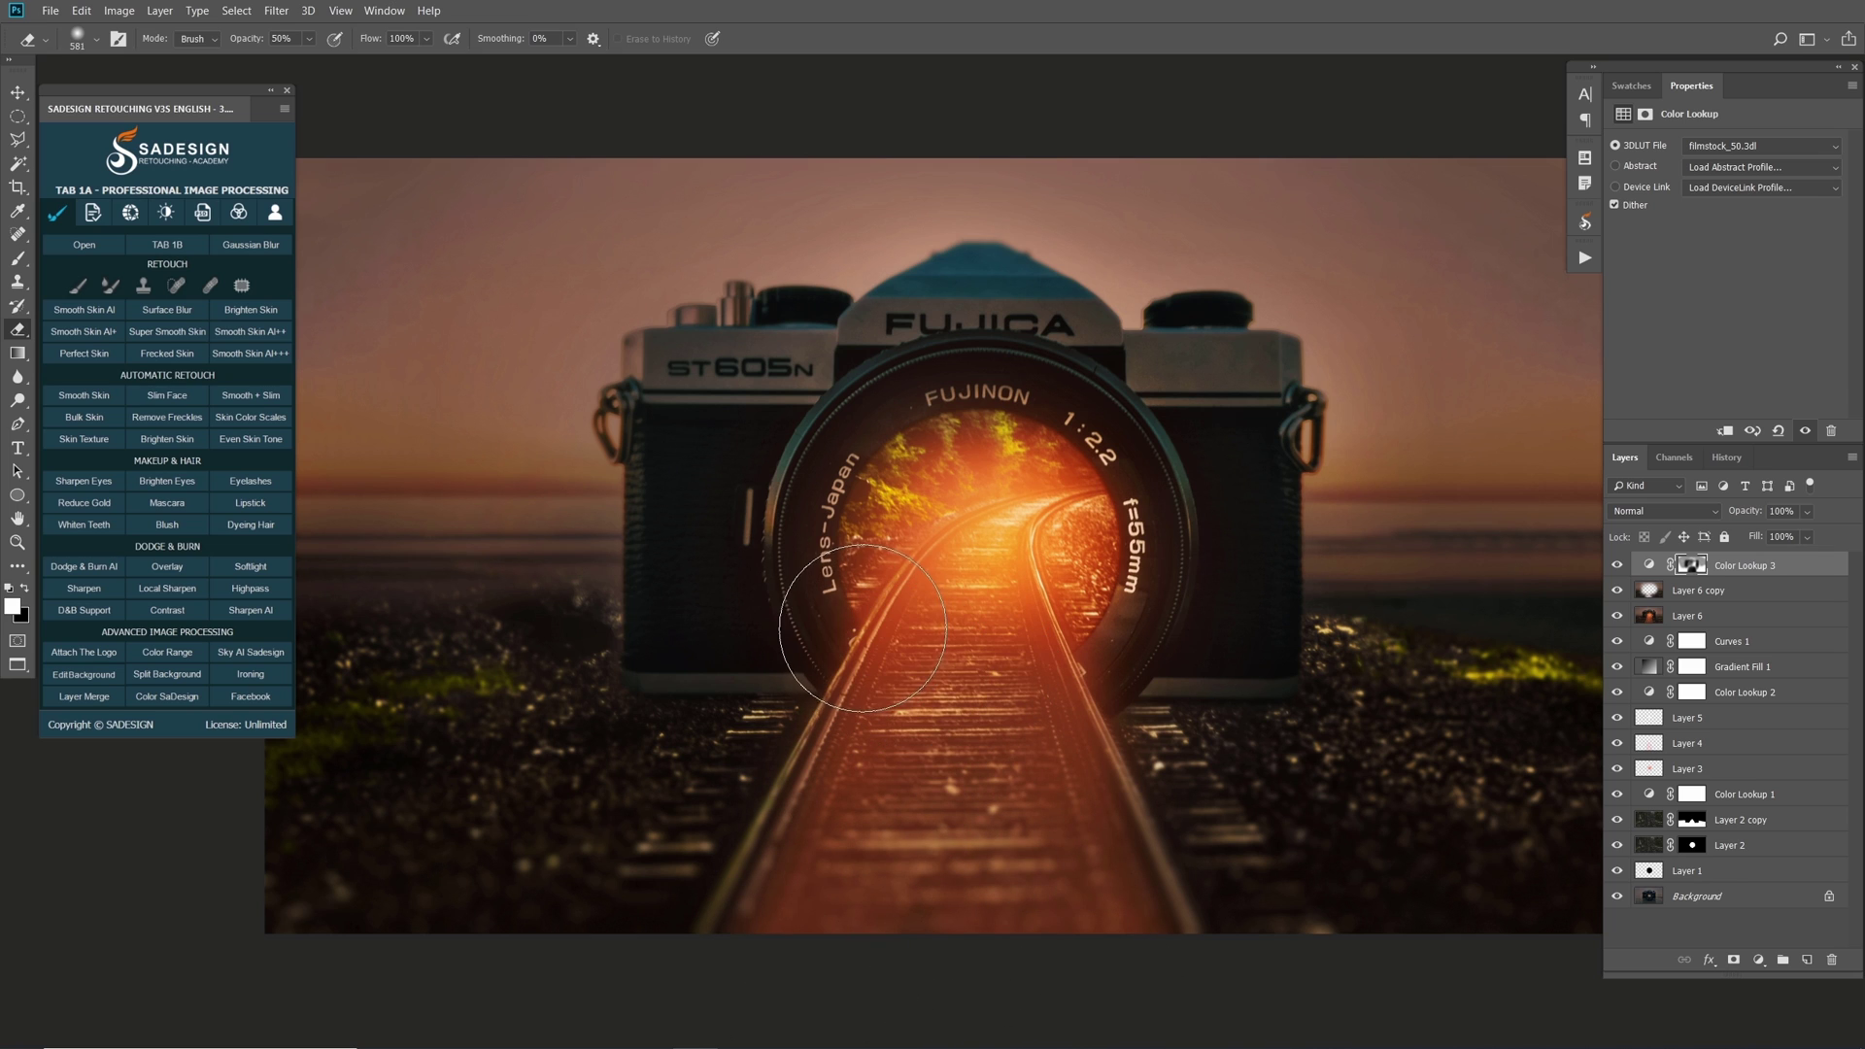
key("bracketleft")
- Toggle the filmstock grade off and on twice to compare before and after
left_click(1617, 565)
left_click(1617, 565)
left_click(1616, 565)
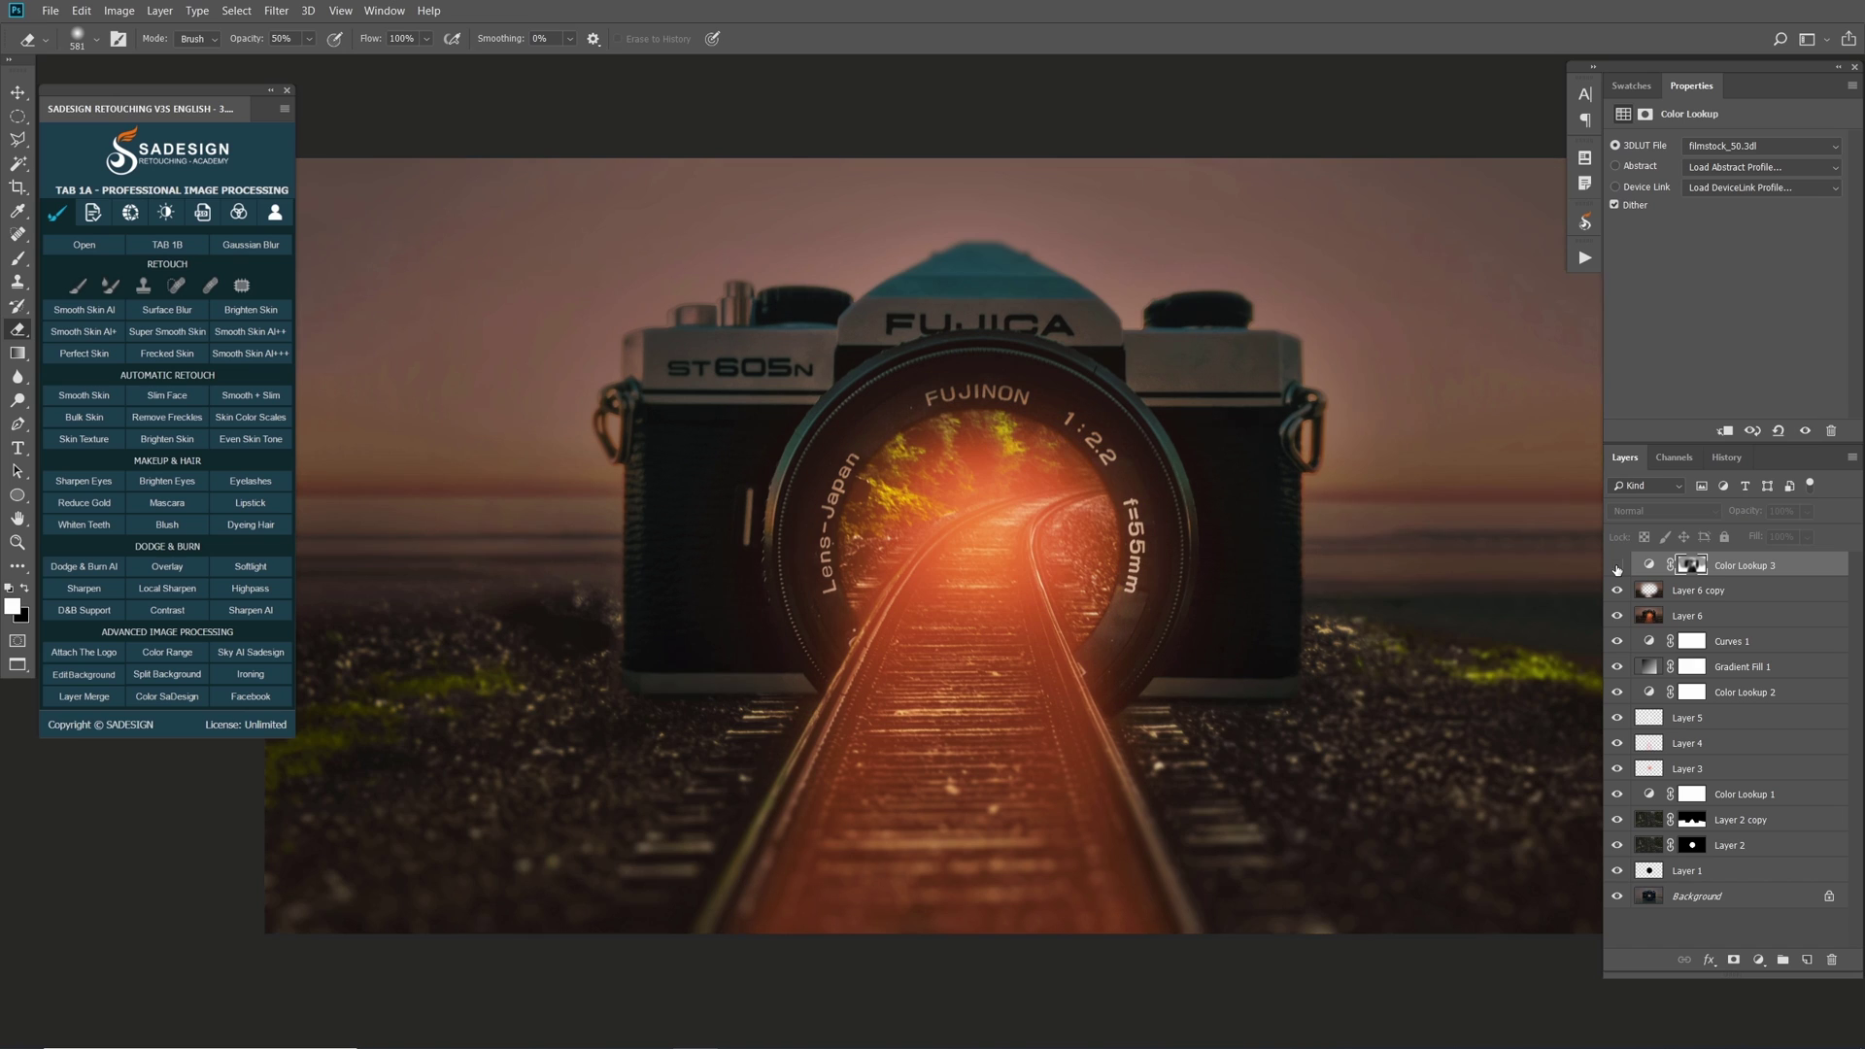
left_click(1617, 565)
- Drag the birds layer from the kisspng document into the camera composite and scale it to about 181% over the lens
key("shift+Tab")
key("shift+Tab")
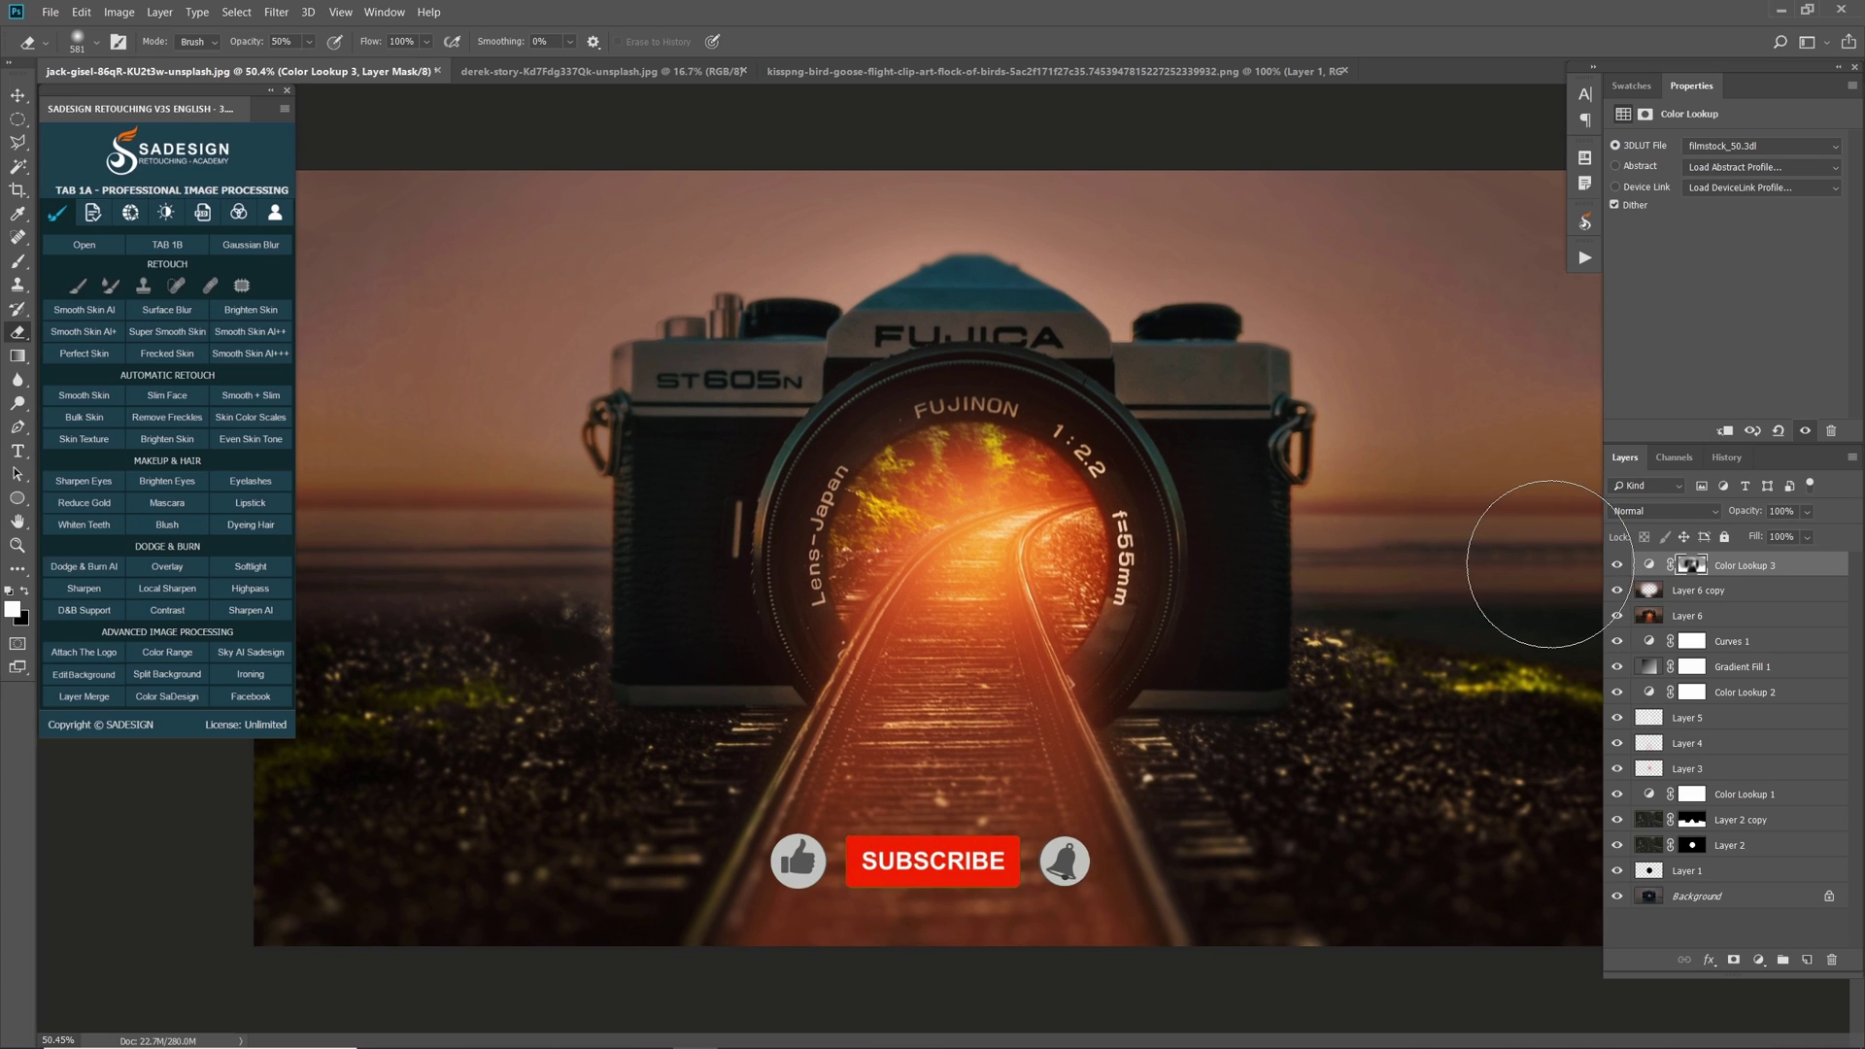
left_click(1044, 71)
key("v")
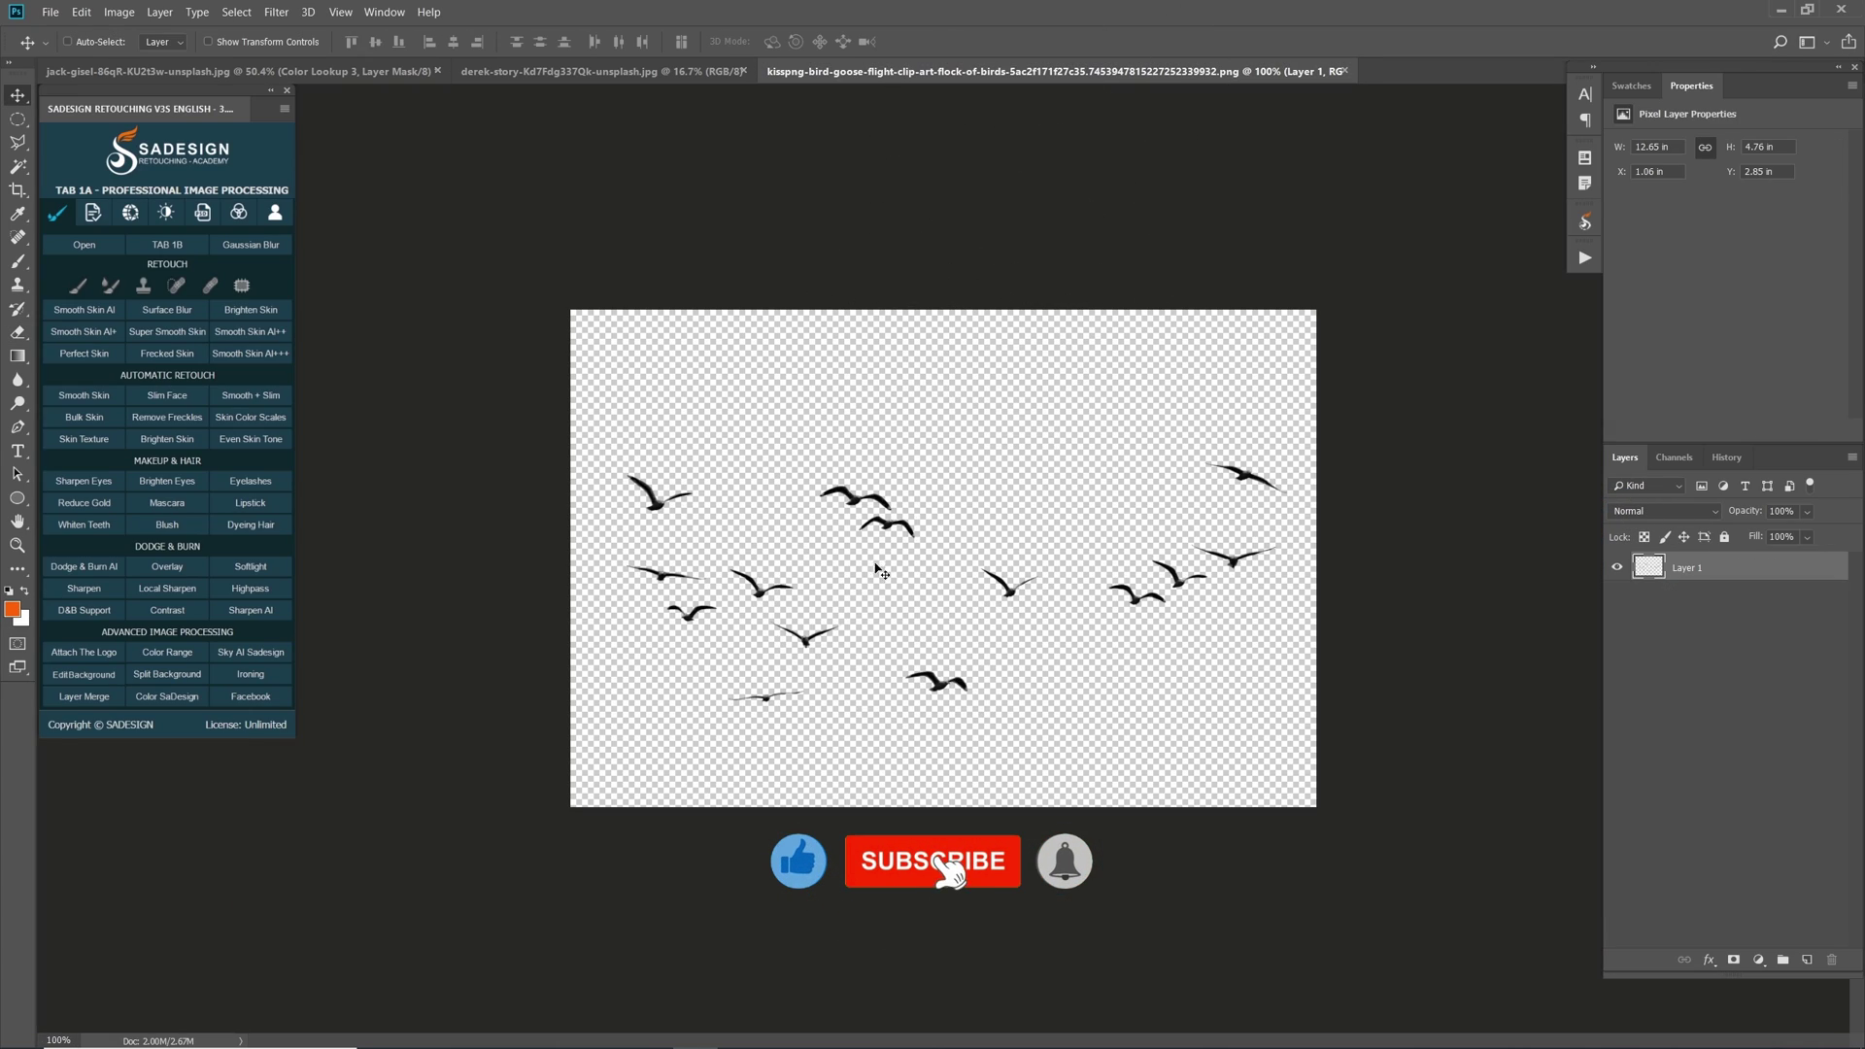
mouse_move(917, 530)
left_mouse_down()
mouse_move(955, 602)
mouse_move(177, 67)
mouse_move(999, 499)
left_mouse_up()
key("ctrl+t")
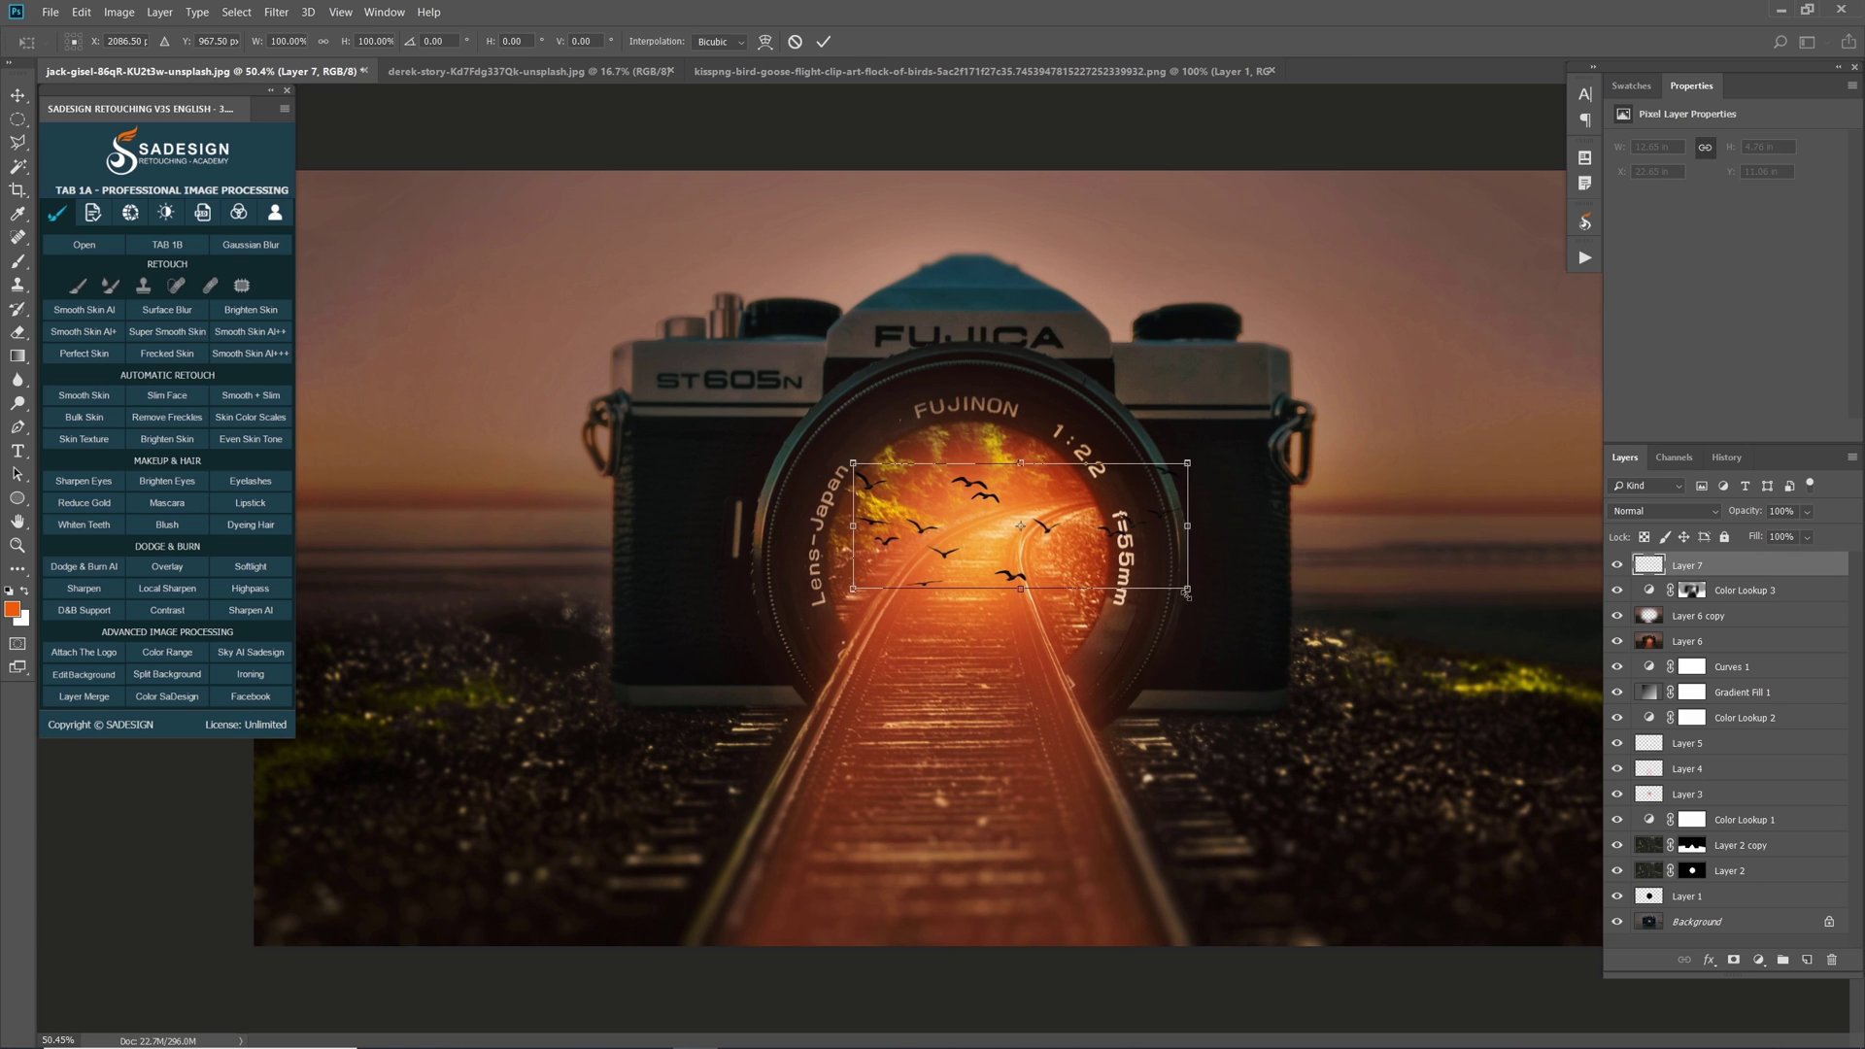
left_click_drag(1186, 593, 1375, 652)
mouse_move(1214, 638)
left_mouse_down()
mouse_move(1170, 637)
mouse_move(1198, 638)
left_mouse_up()
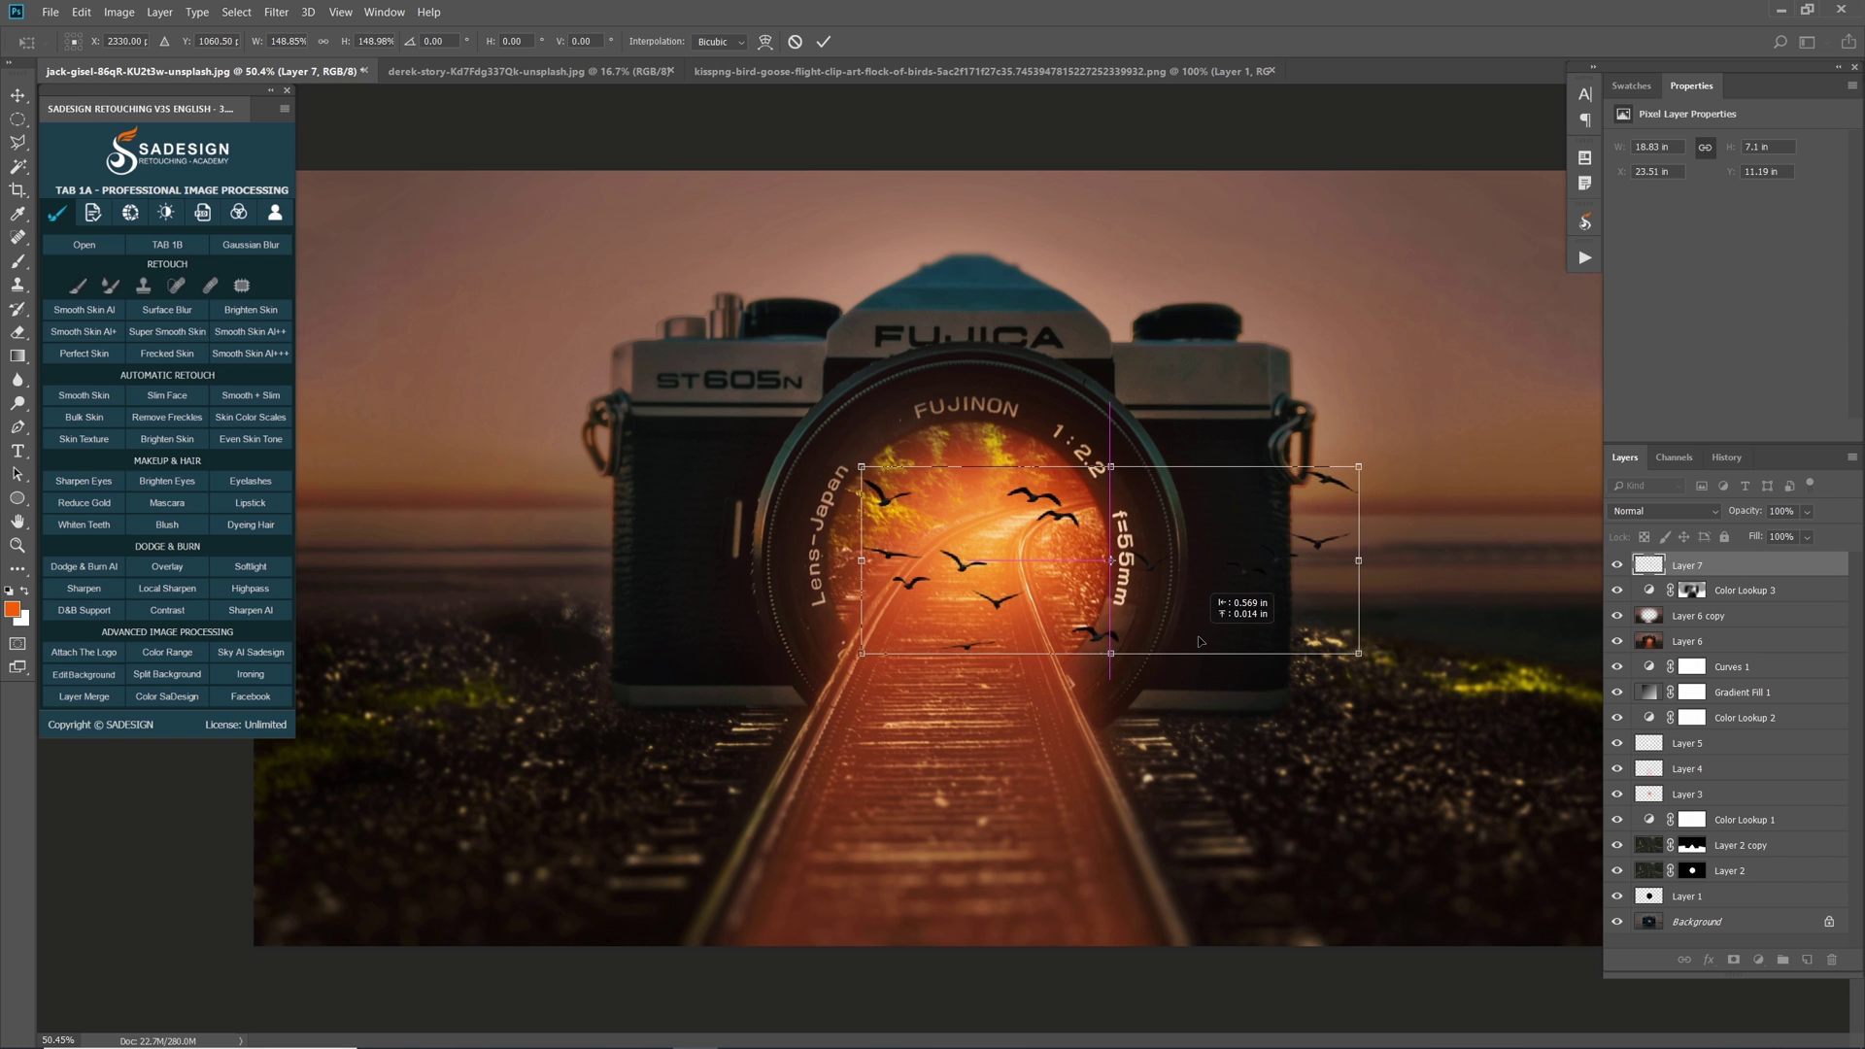
key("Return")
- Lasso a few birds, enlarge them to about 180%, and place them beside the camera's right side
left_click(17, 141)
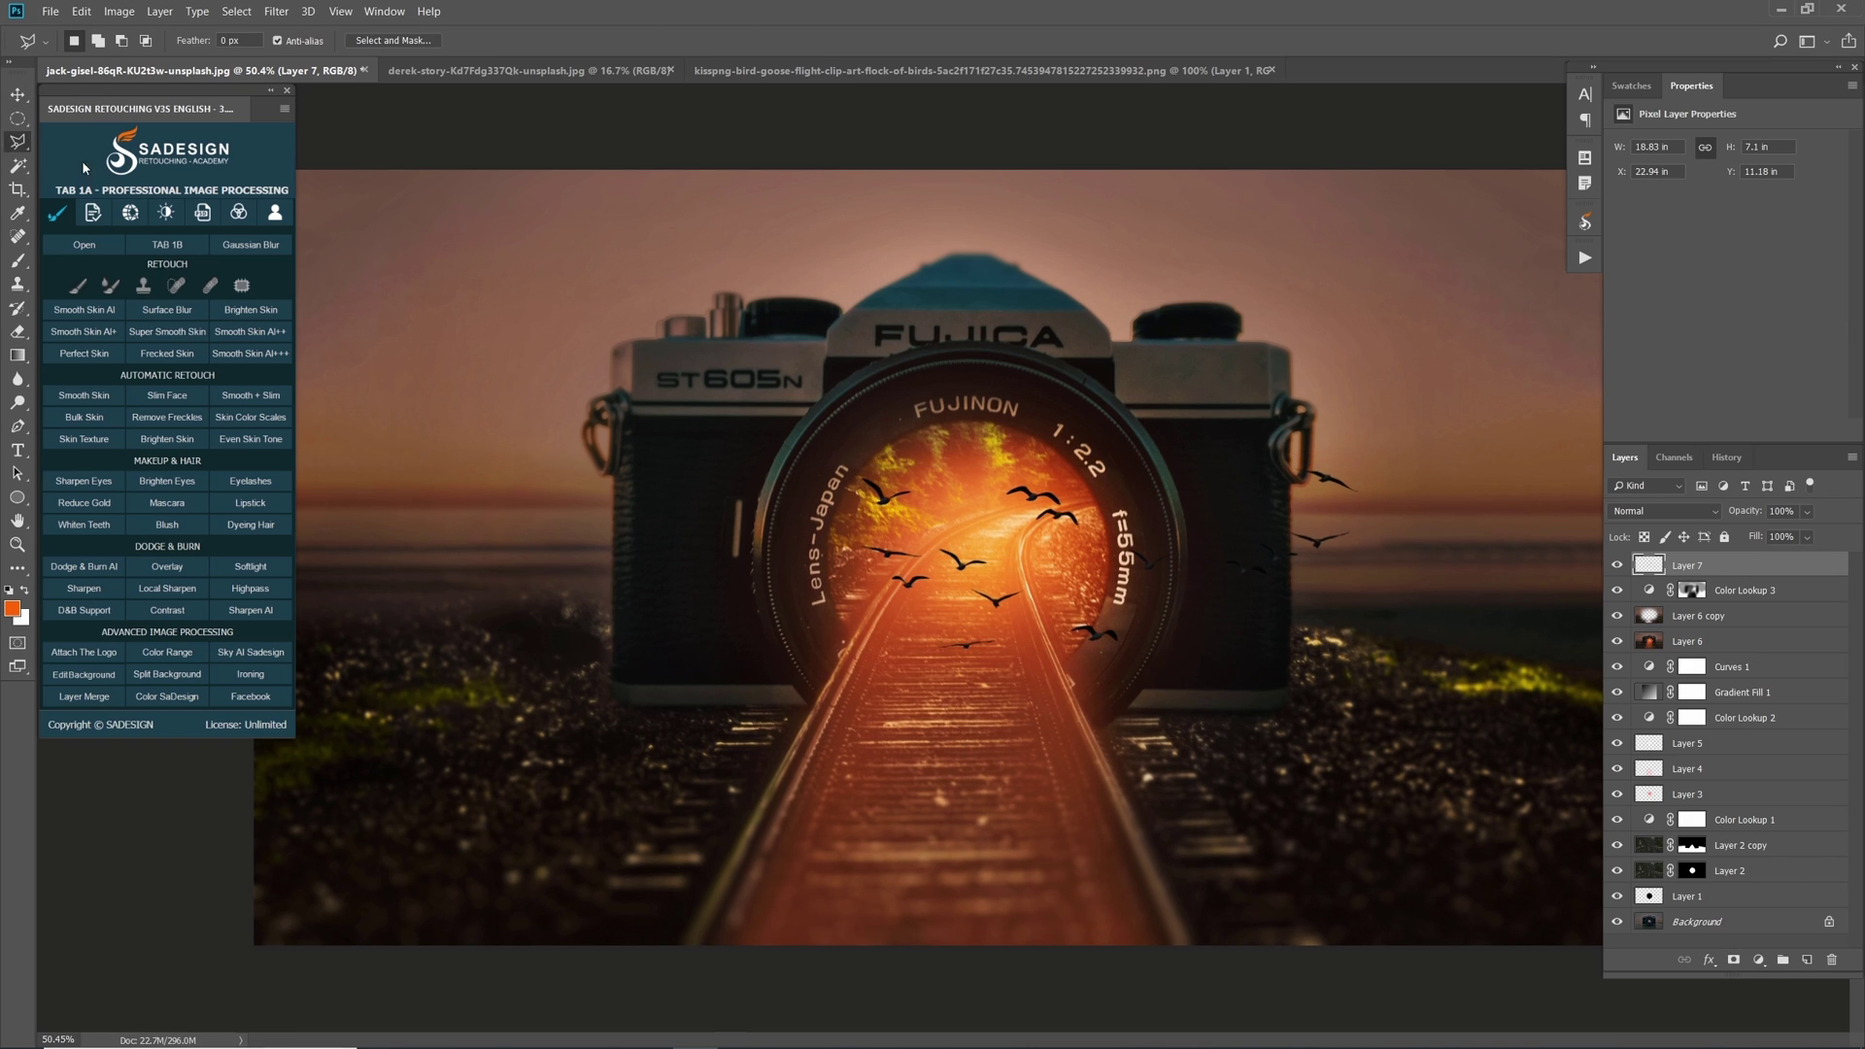
left_click(87, 142)
key("ctrl+t")
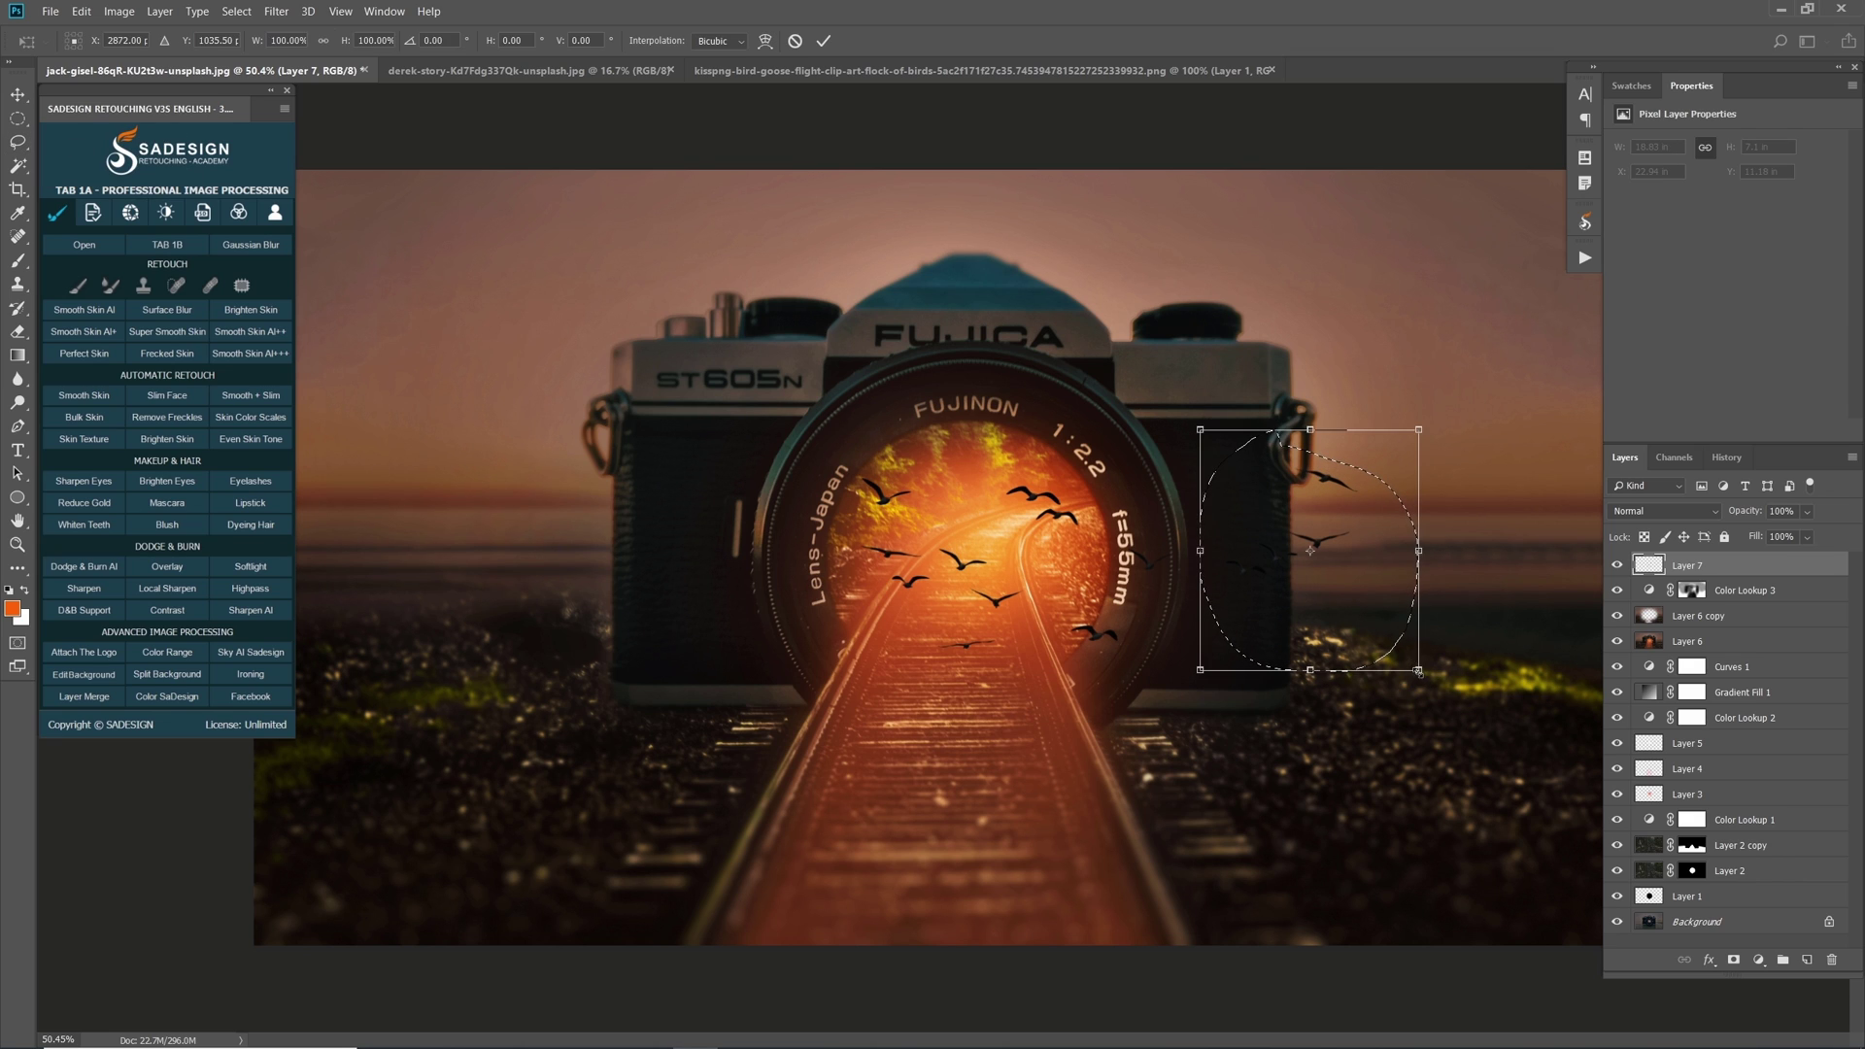
left_click_drag(1419, 670, 1507, 767)
left_click_drag(1366, 638, 1356, 664)
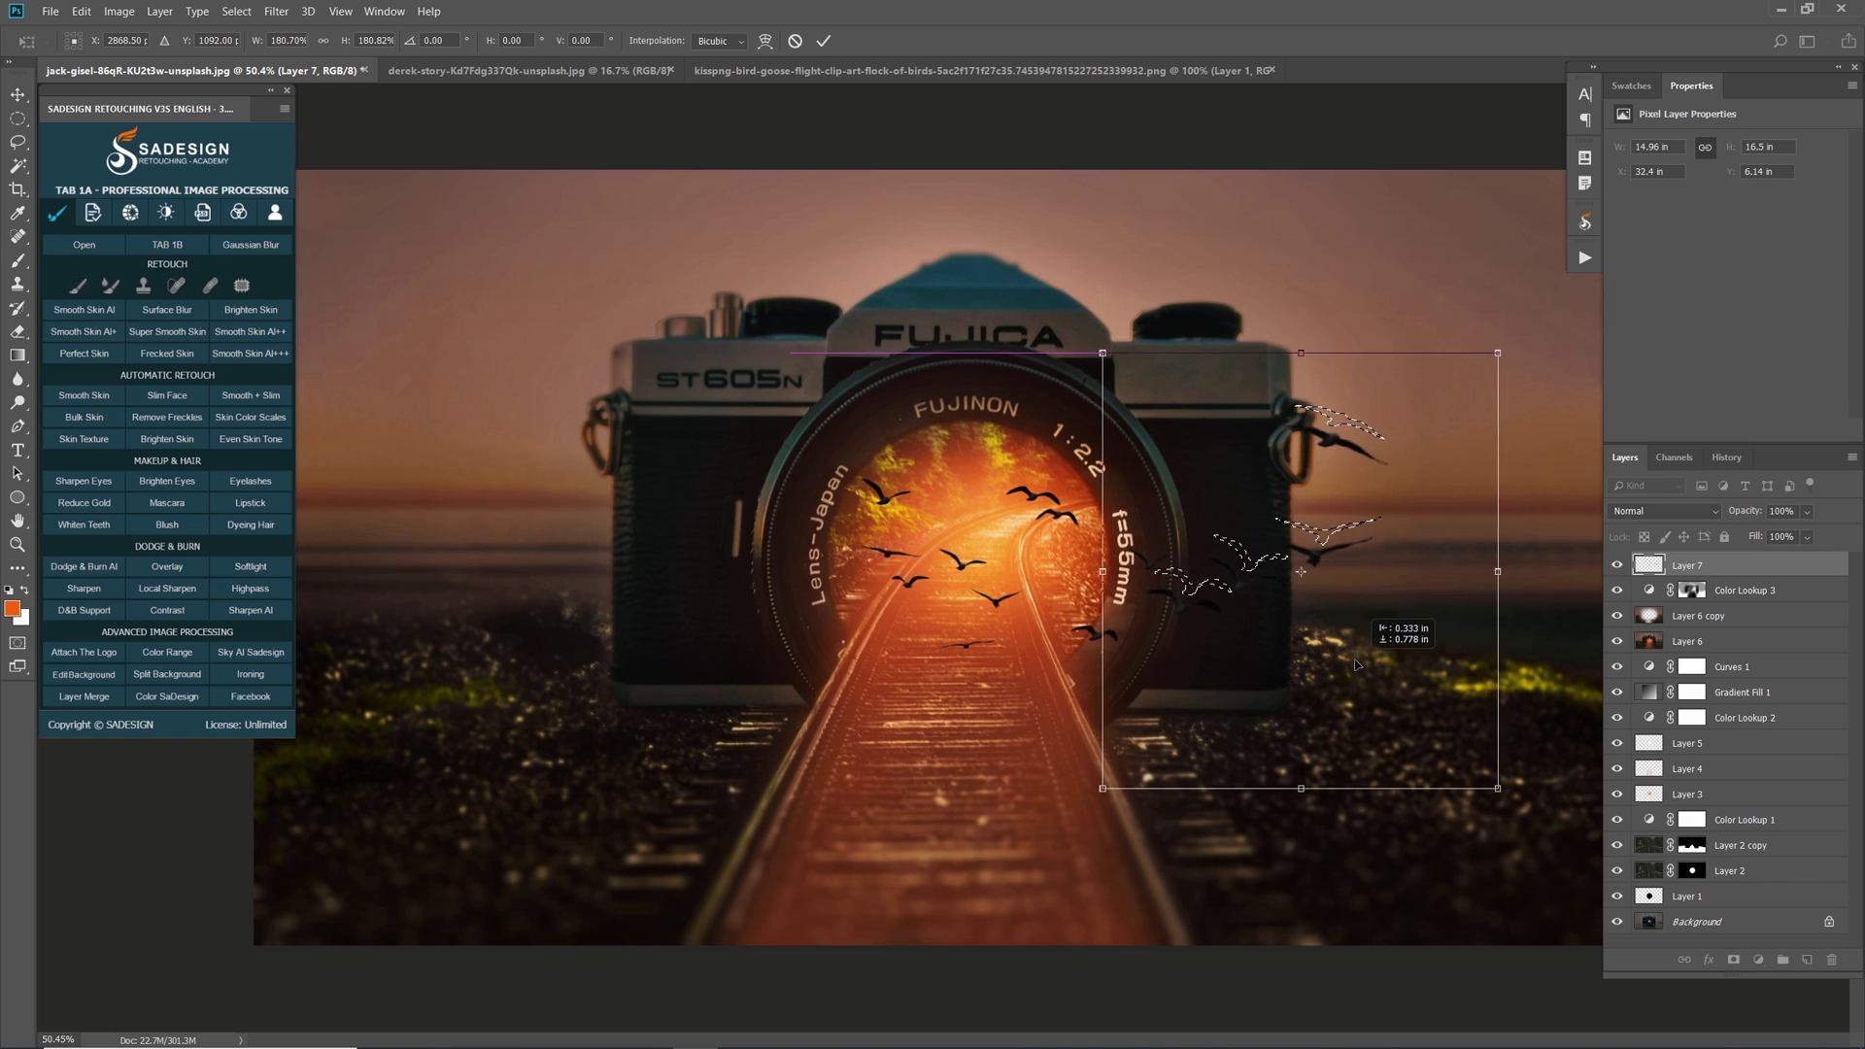
key("Return")
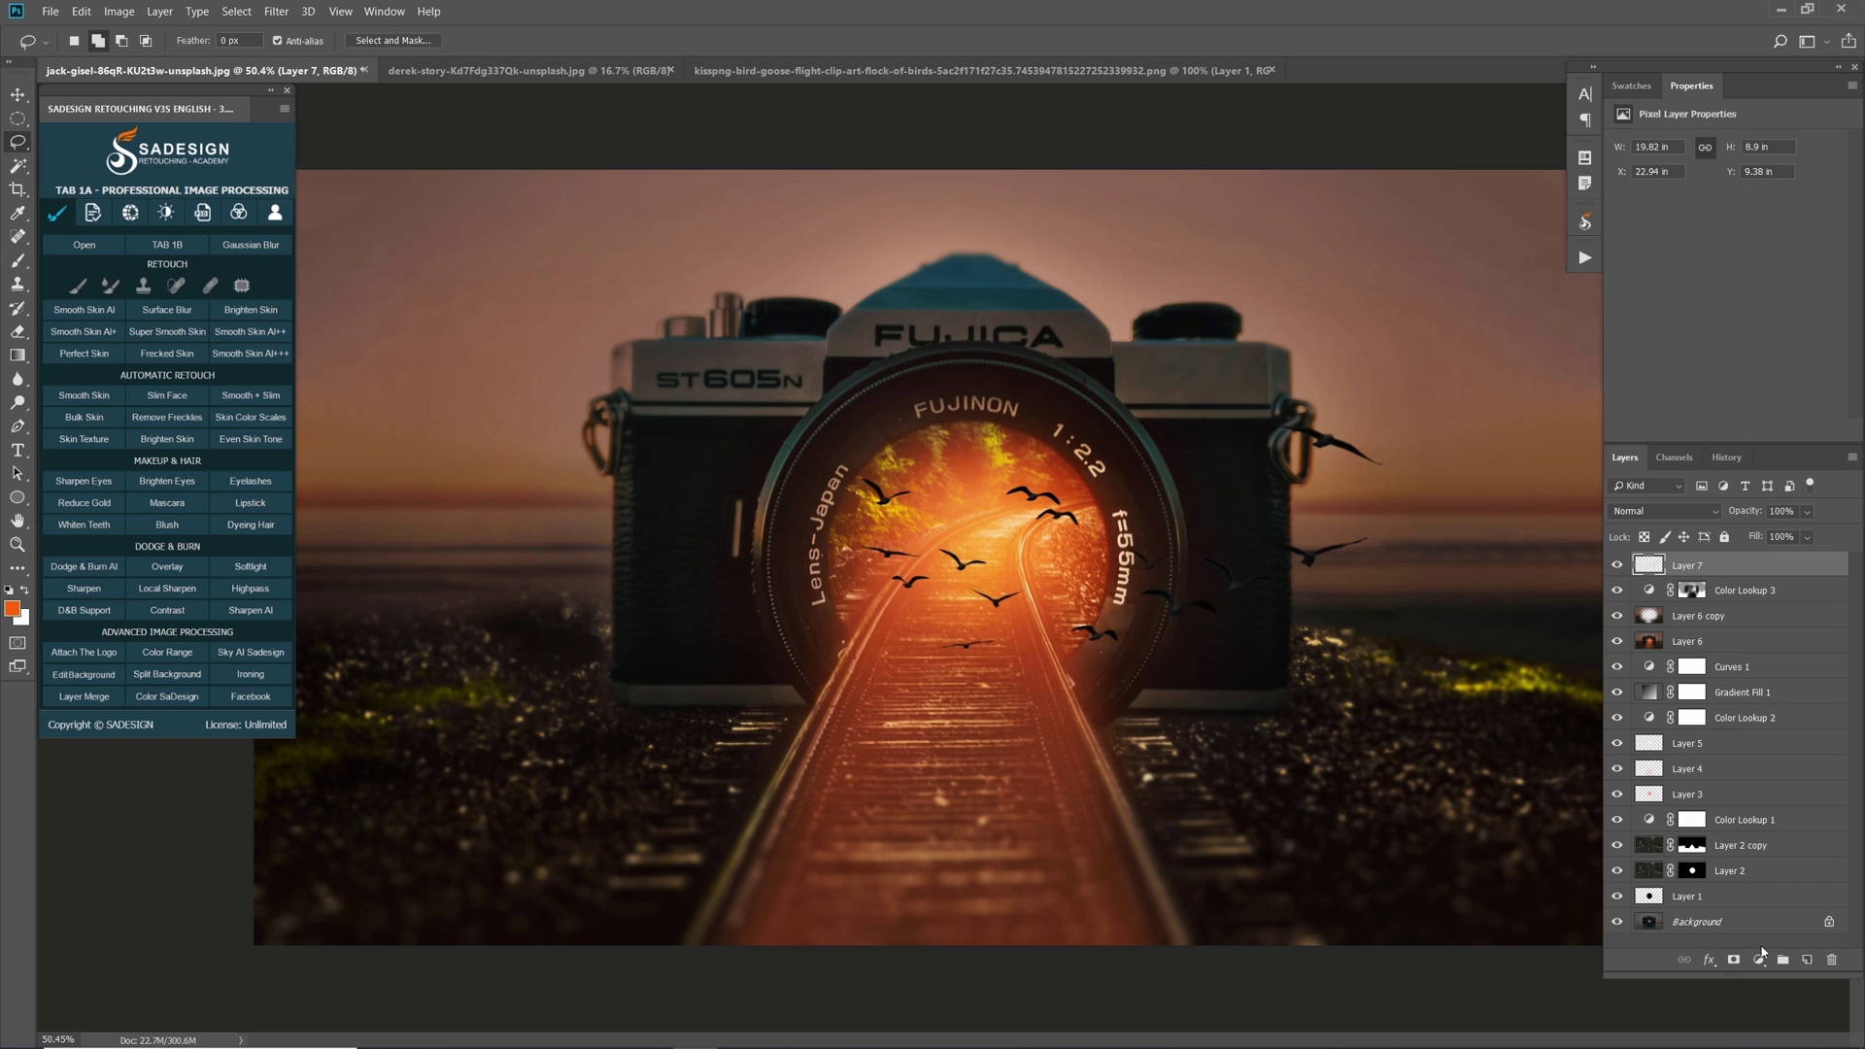
- Clip an orange (#fe6407) Solid Color fill to Layer 7's birds in Color blend mode, then hide it to compare
left_click(1759, 960)
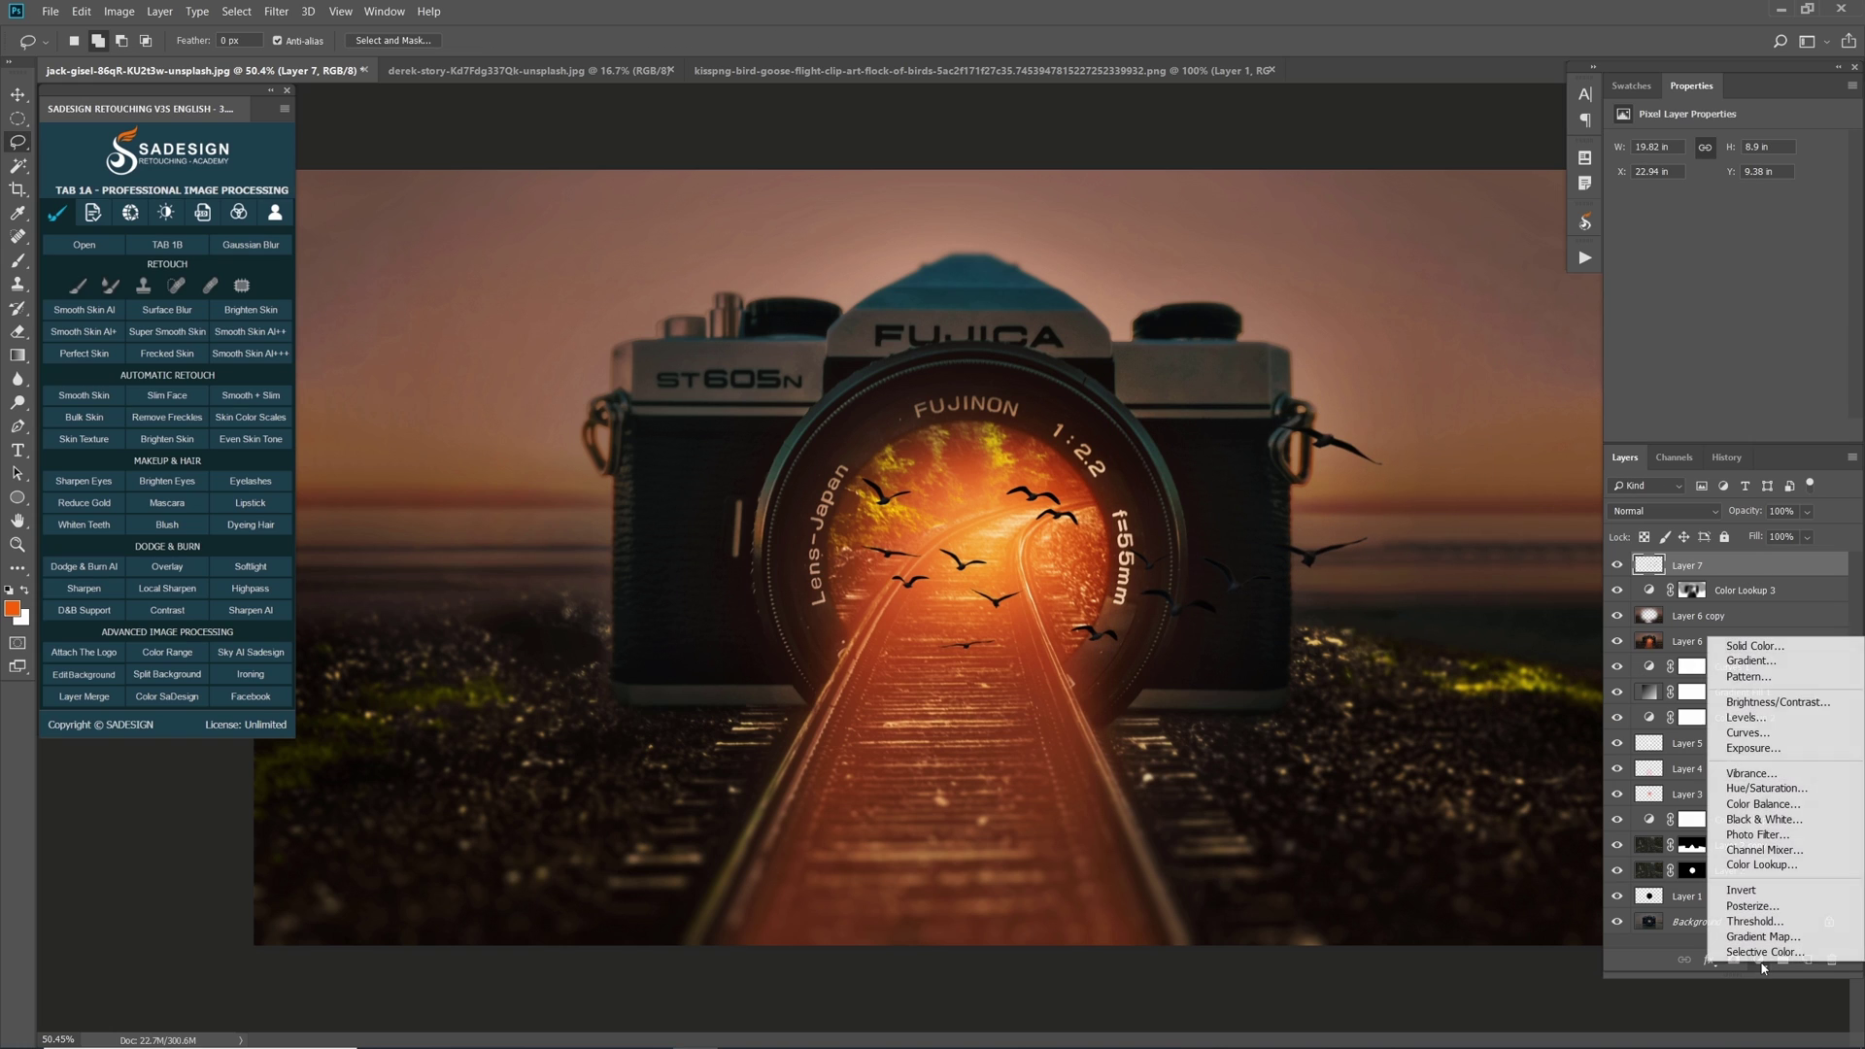
left_click(1782, 647)
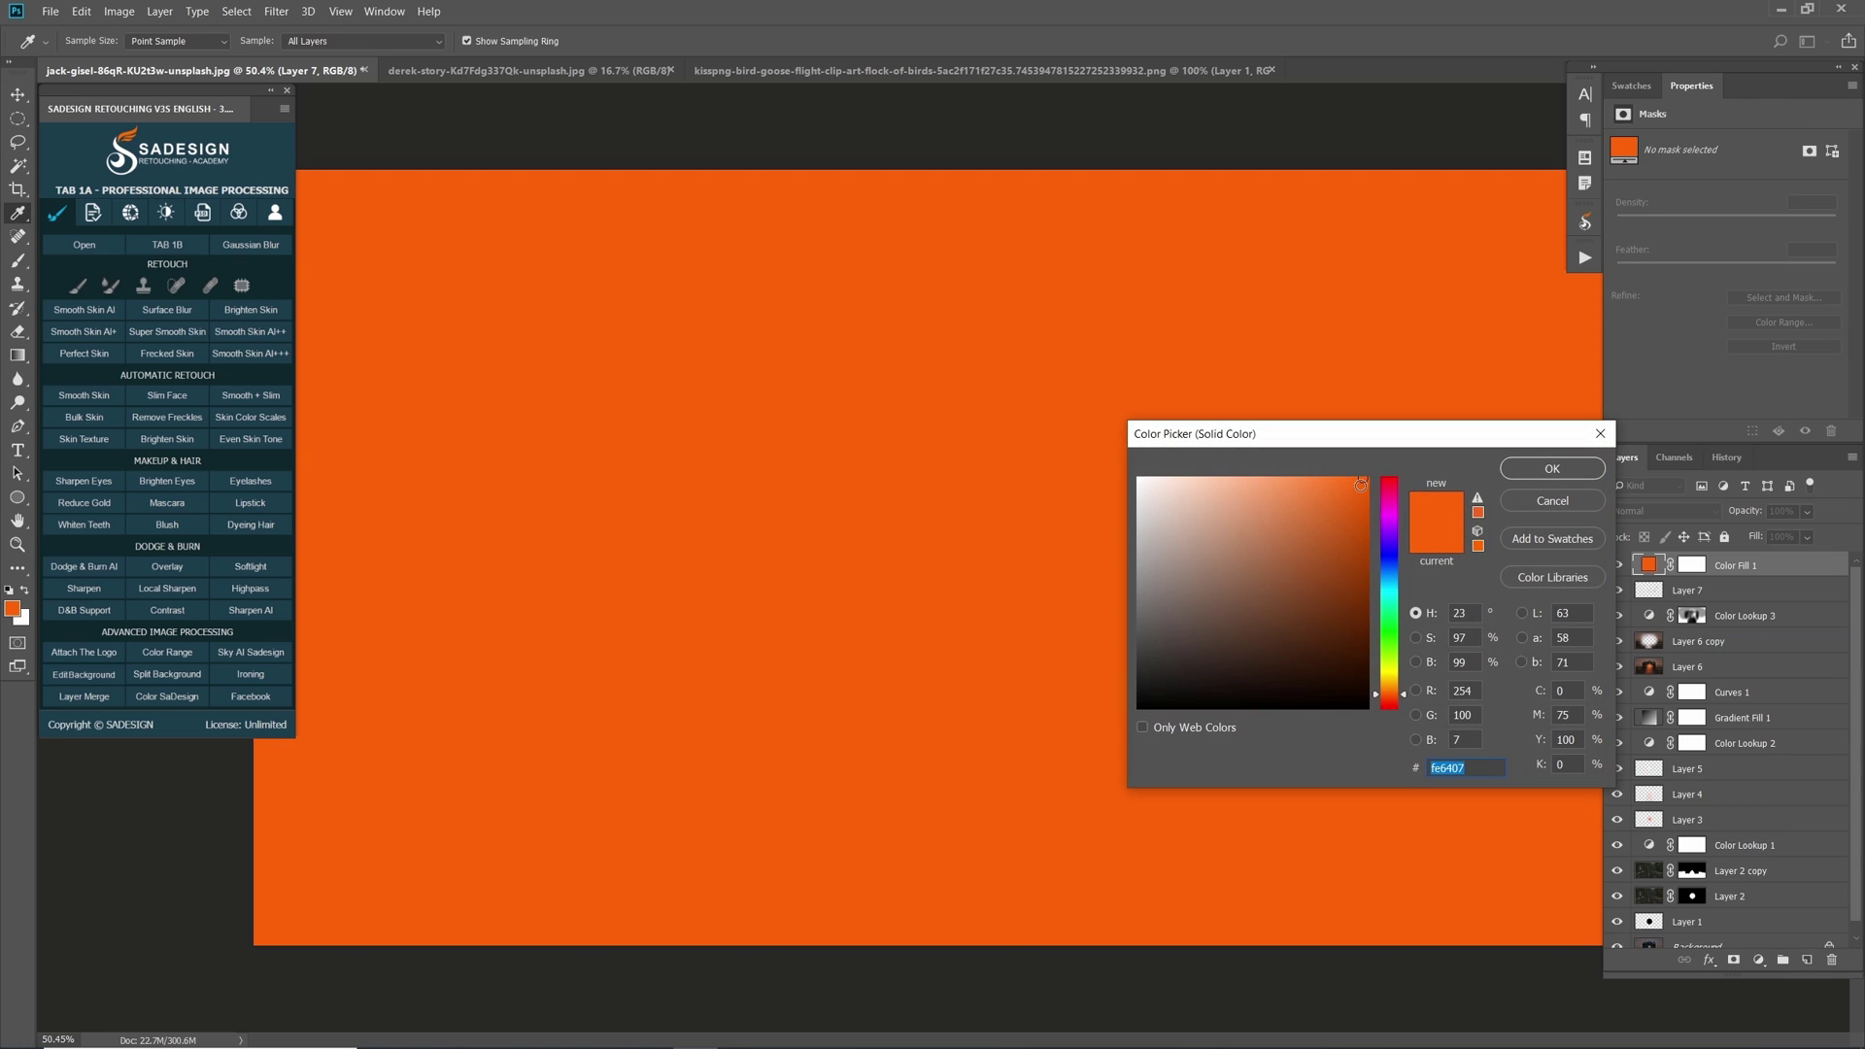
left_click(1529, 470)
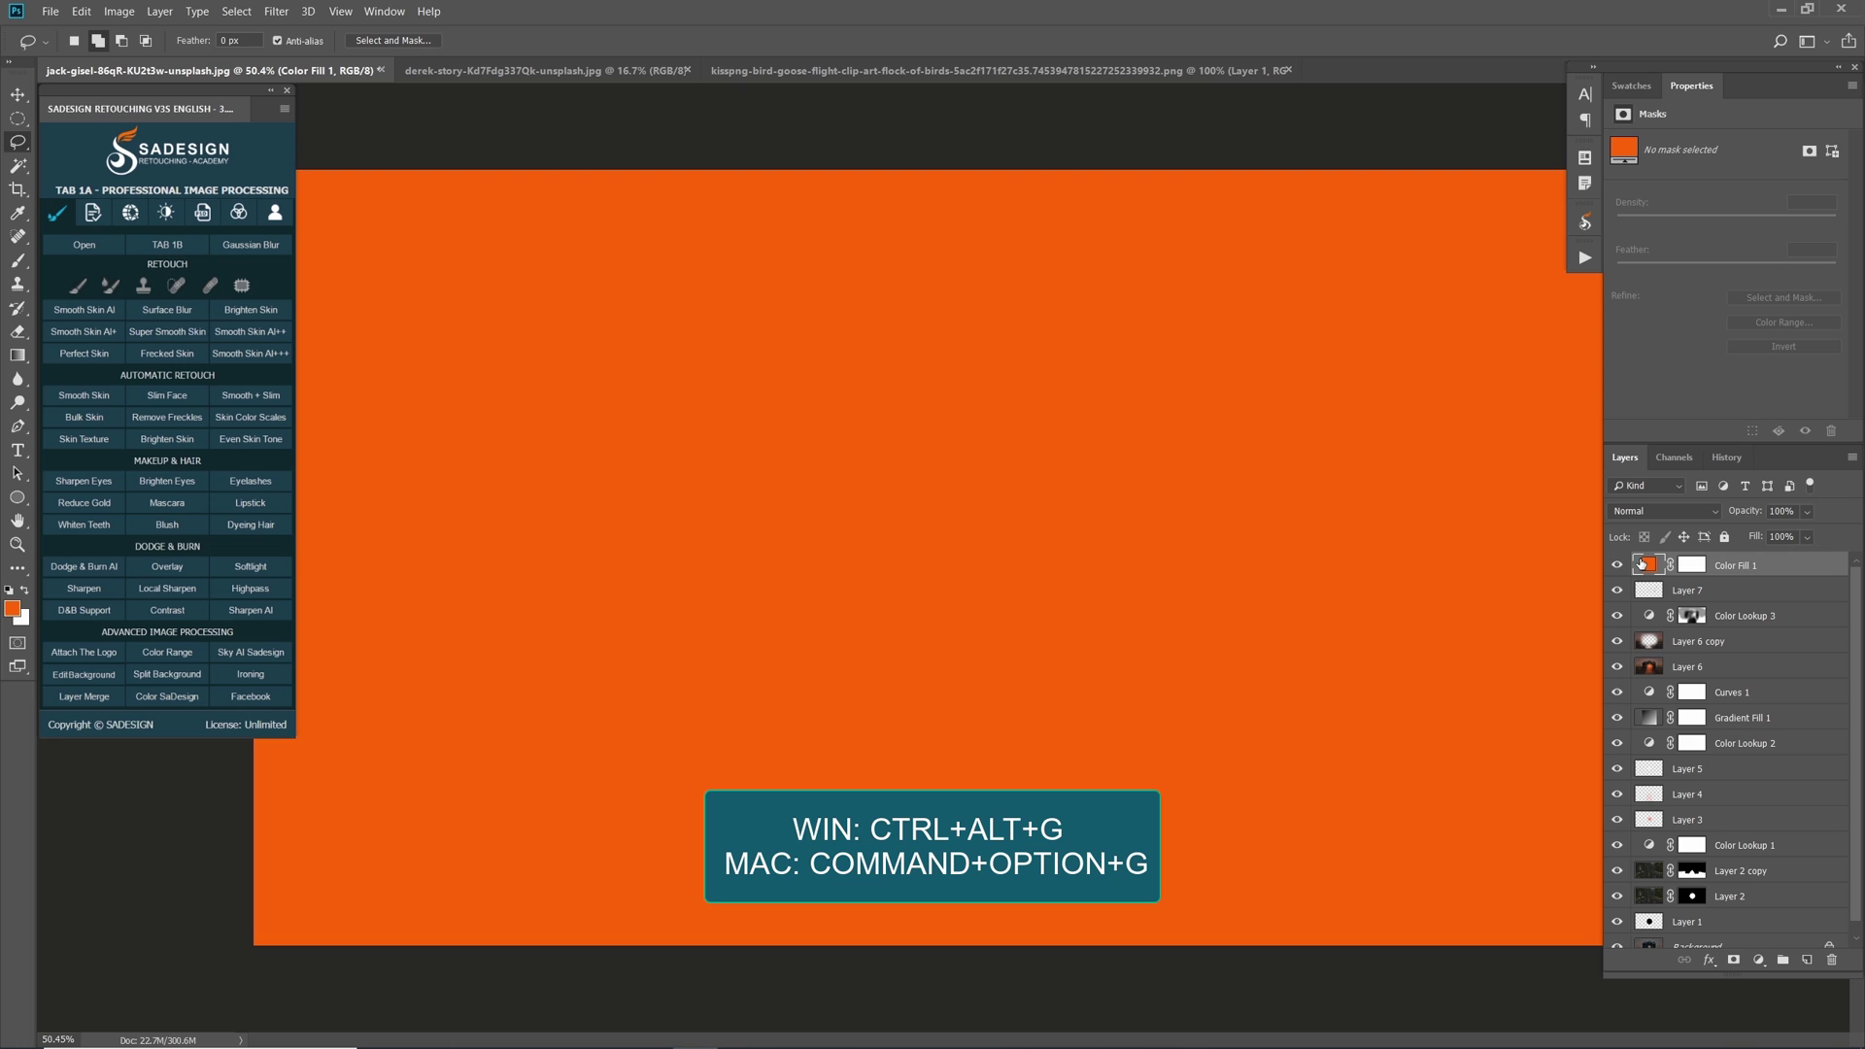
key("ctrl+alt+g")
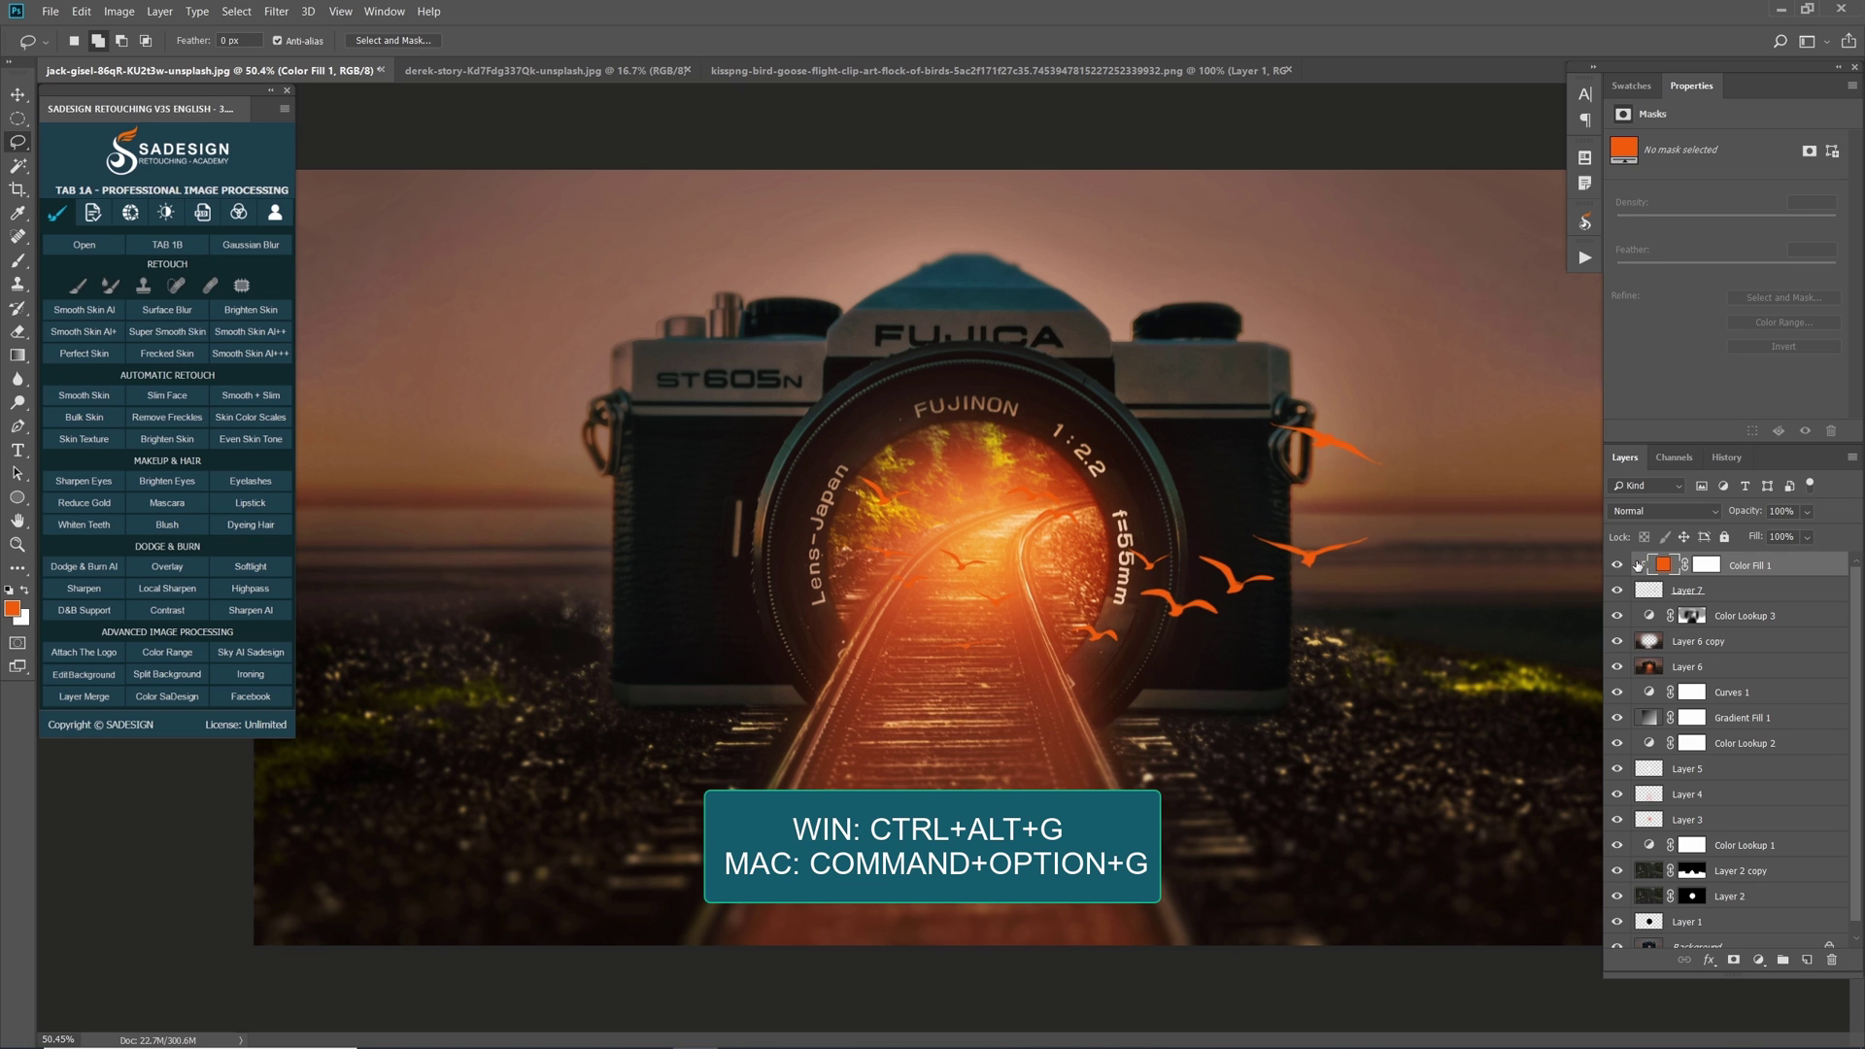
left_click(1658, 513)
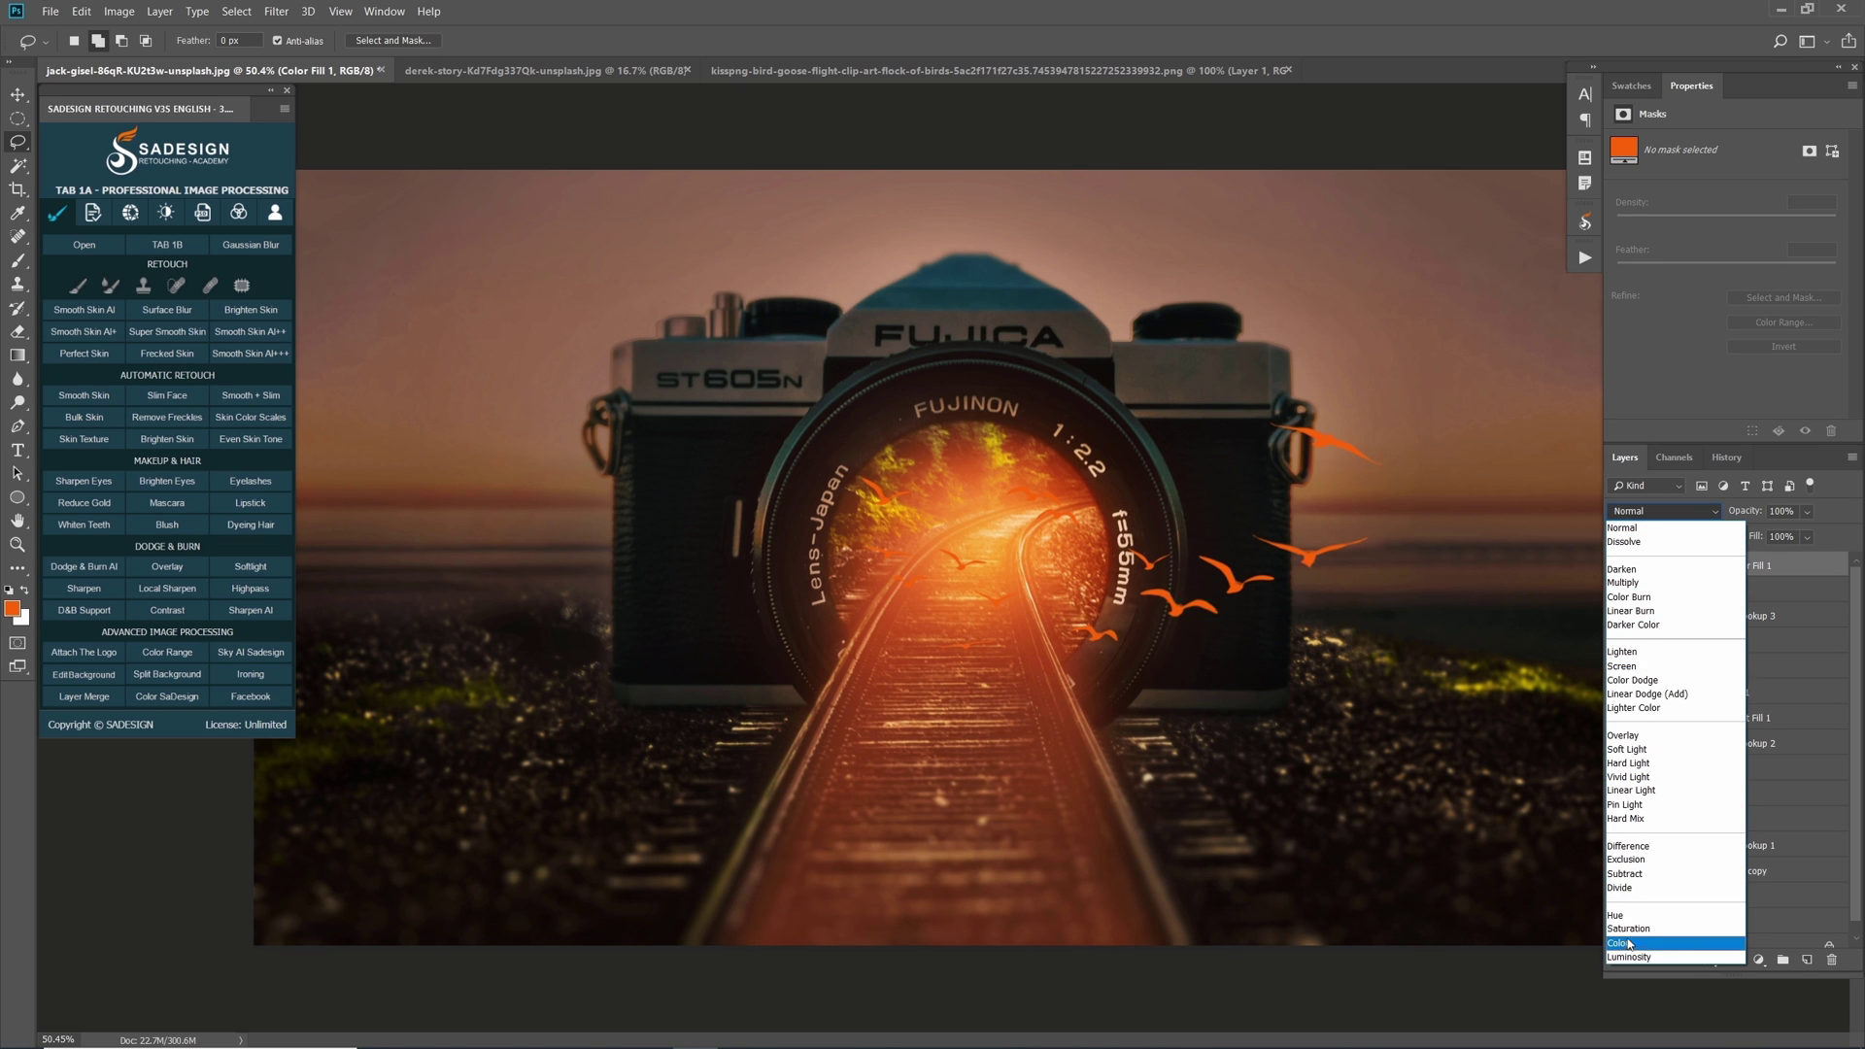
left_click(1680, 950)
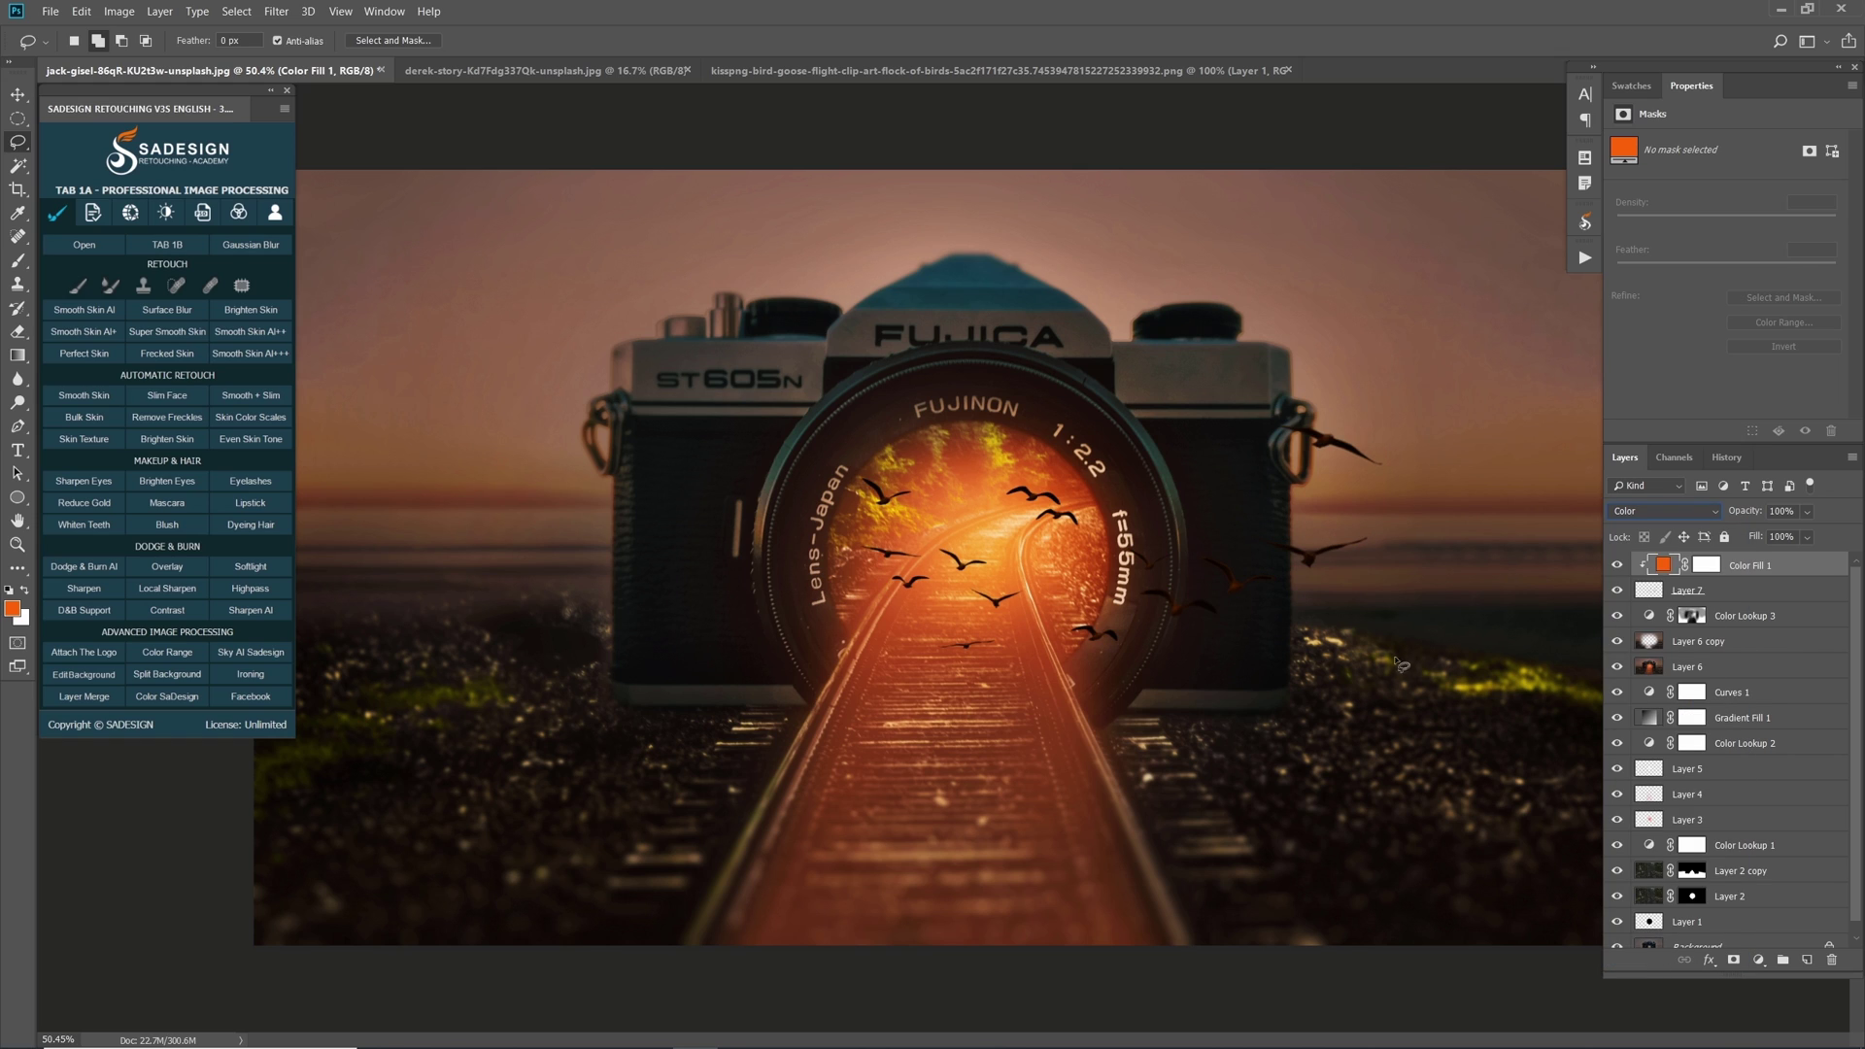
left_click(1615, 564)
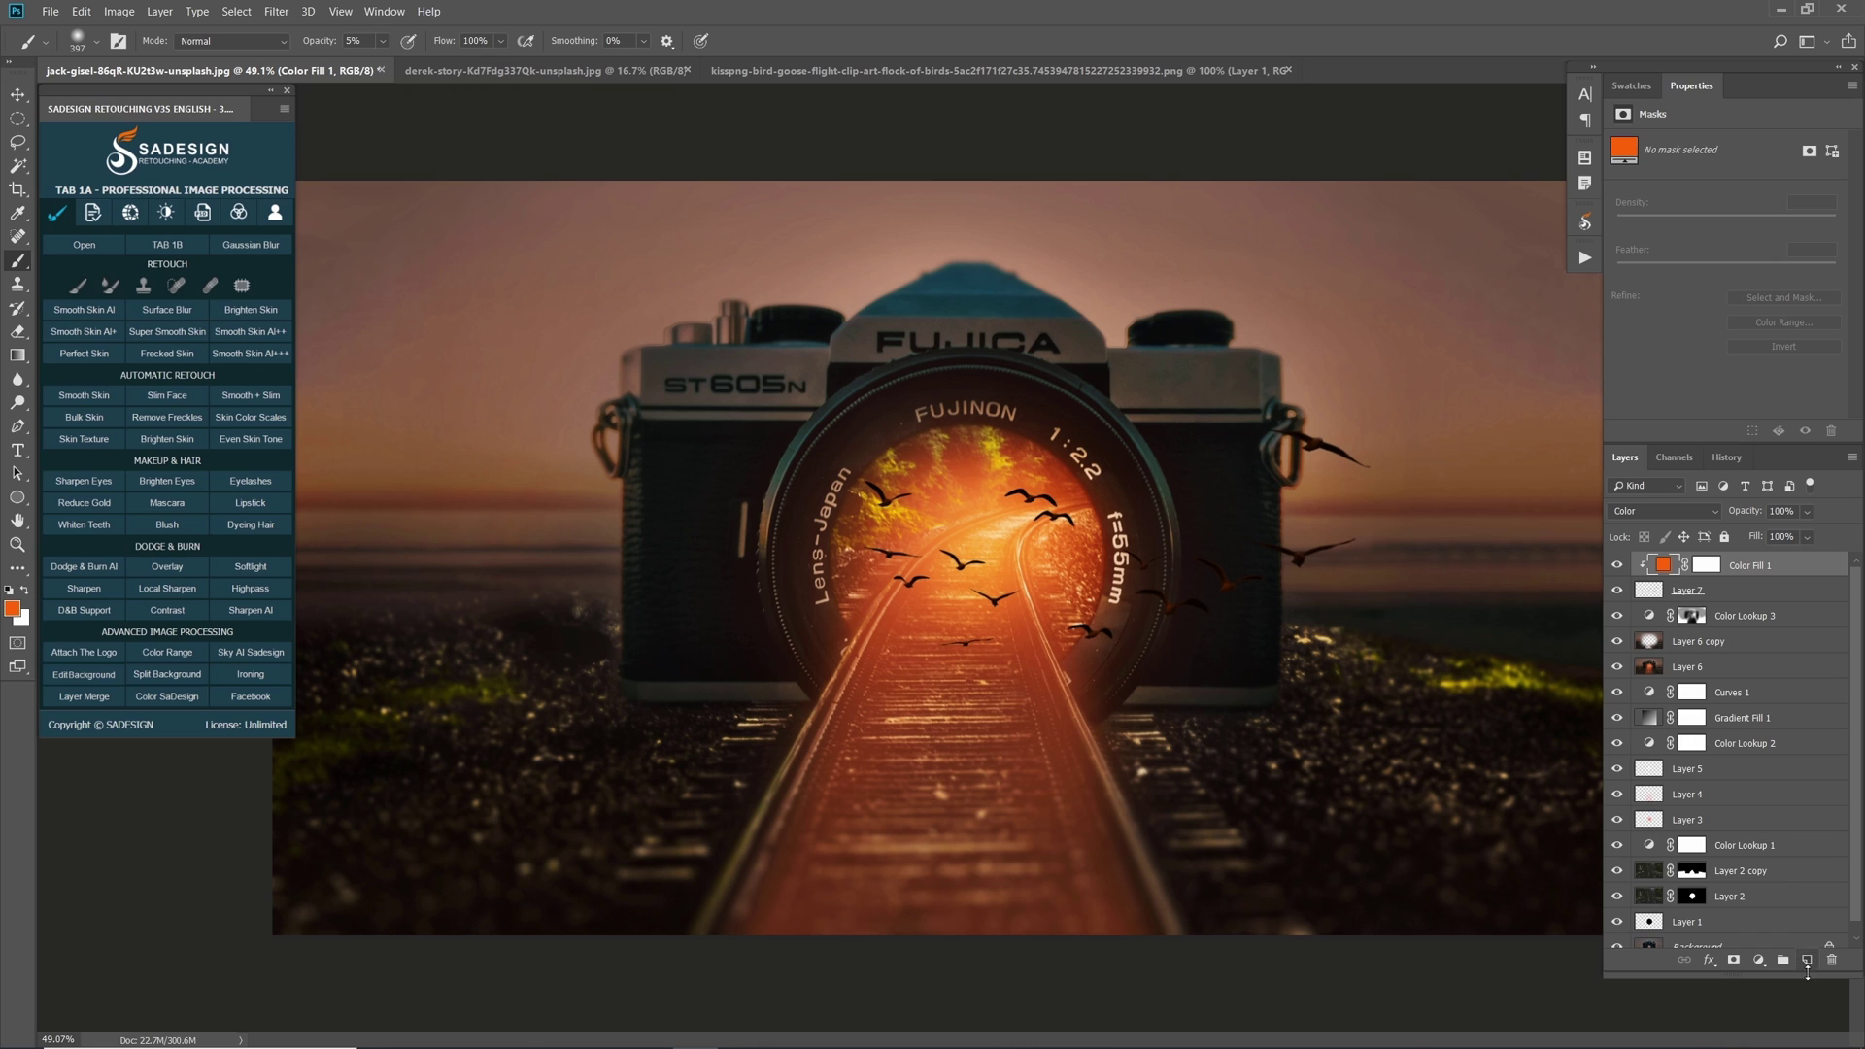
- On a new Layer 8, brush faint low-opacity orange strokes over the lens and down its right side
left_click(1806, 960)
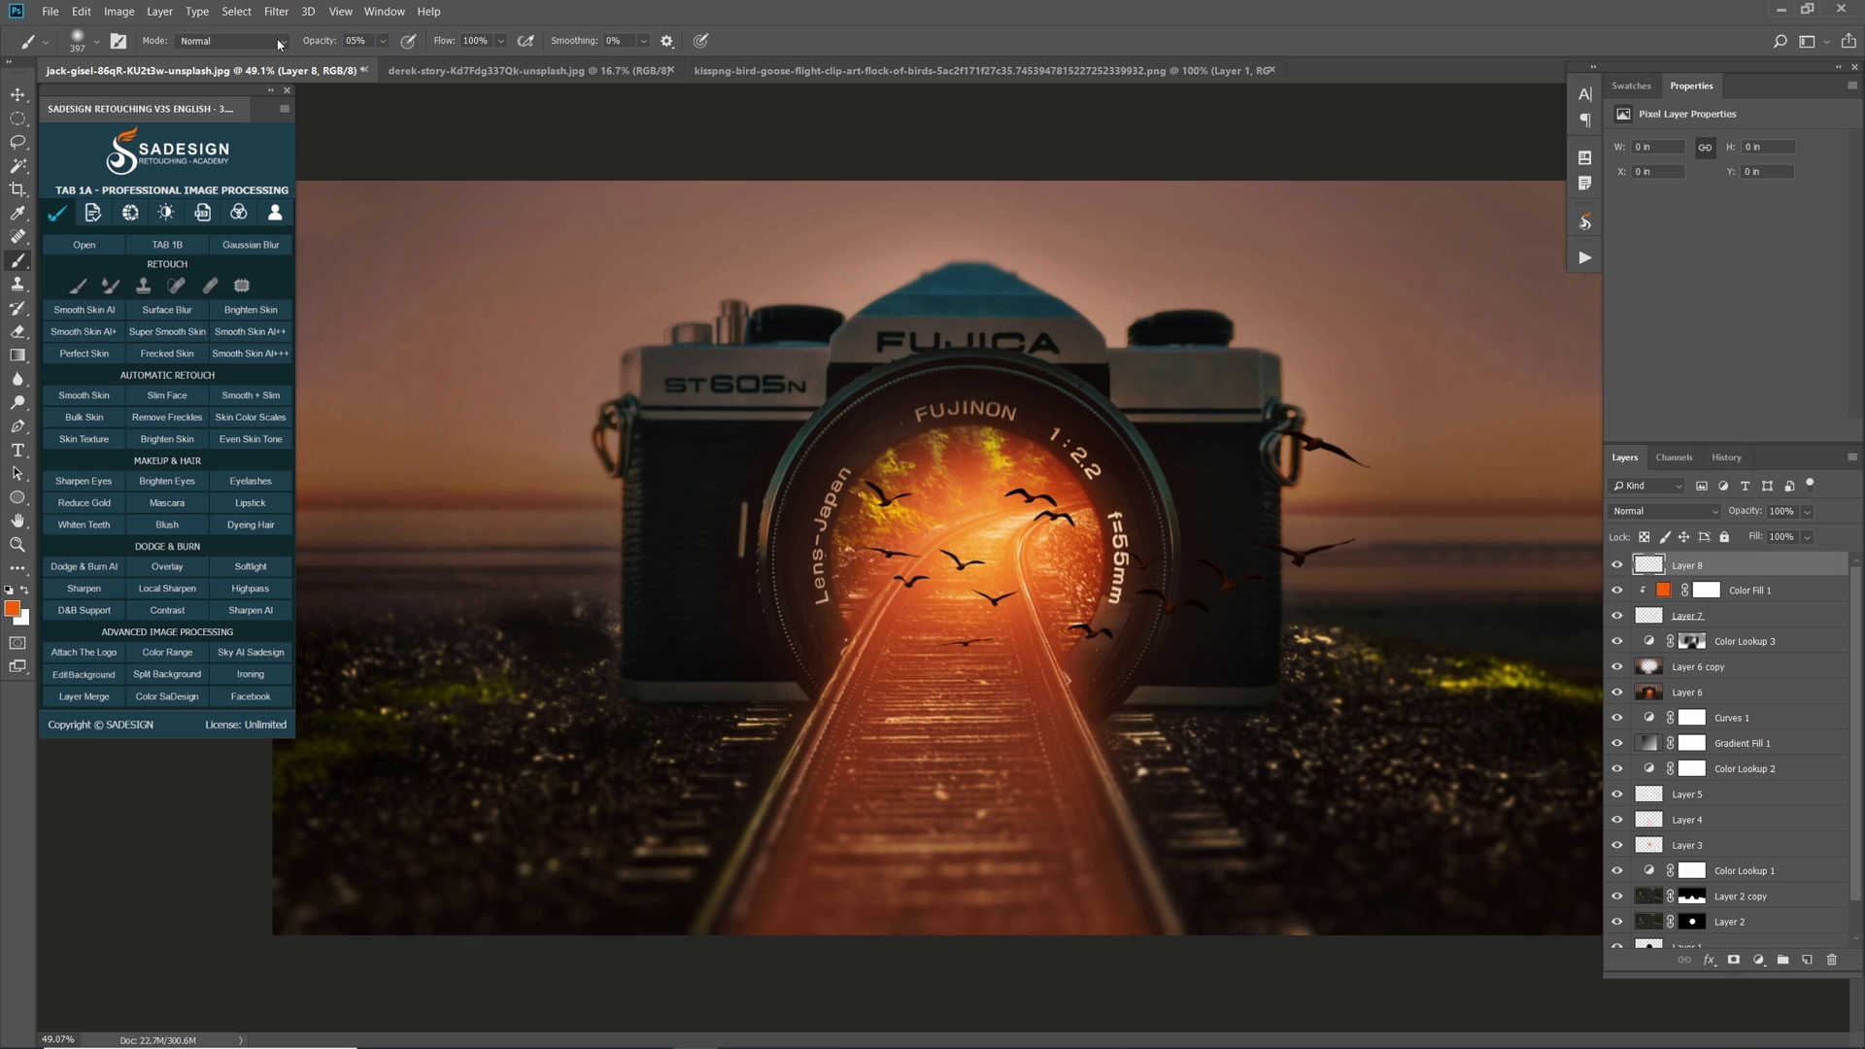
left_click_drag(846, 486, 839, 506)
mouse_move(1067, 425)
left_mouse_down()
mouse_move(1164, 604)
mouse_move(1092, 696)
mouse_move(1108, 472)
mouse_move(982, 409)
mouse_move(862, 435)
mouse_move(846, 645)
mouse_move(1111, 666)
mouse_move(1140, 608)
mouse_move(1104, 476)
mouse_move(962, 407)
mouse_move(800, 649)
mouse_move(1131, 436)
mouse_move(1107, 569)
mouse_move(845, 716)
mouse_move(849, 669)
mouse_move(1115, 675)
mouse_move(1255, 618)
left_mouse_up()
key("[")
key("[")
key("[")
key("]")
- Toggle between the History opening snapshot and the finished composite, ending on the original camera photo
left_click(1726, 458)
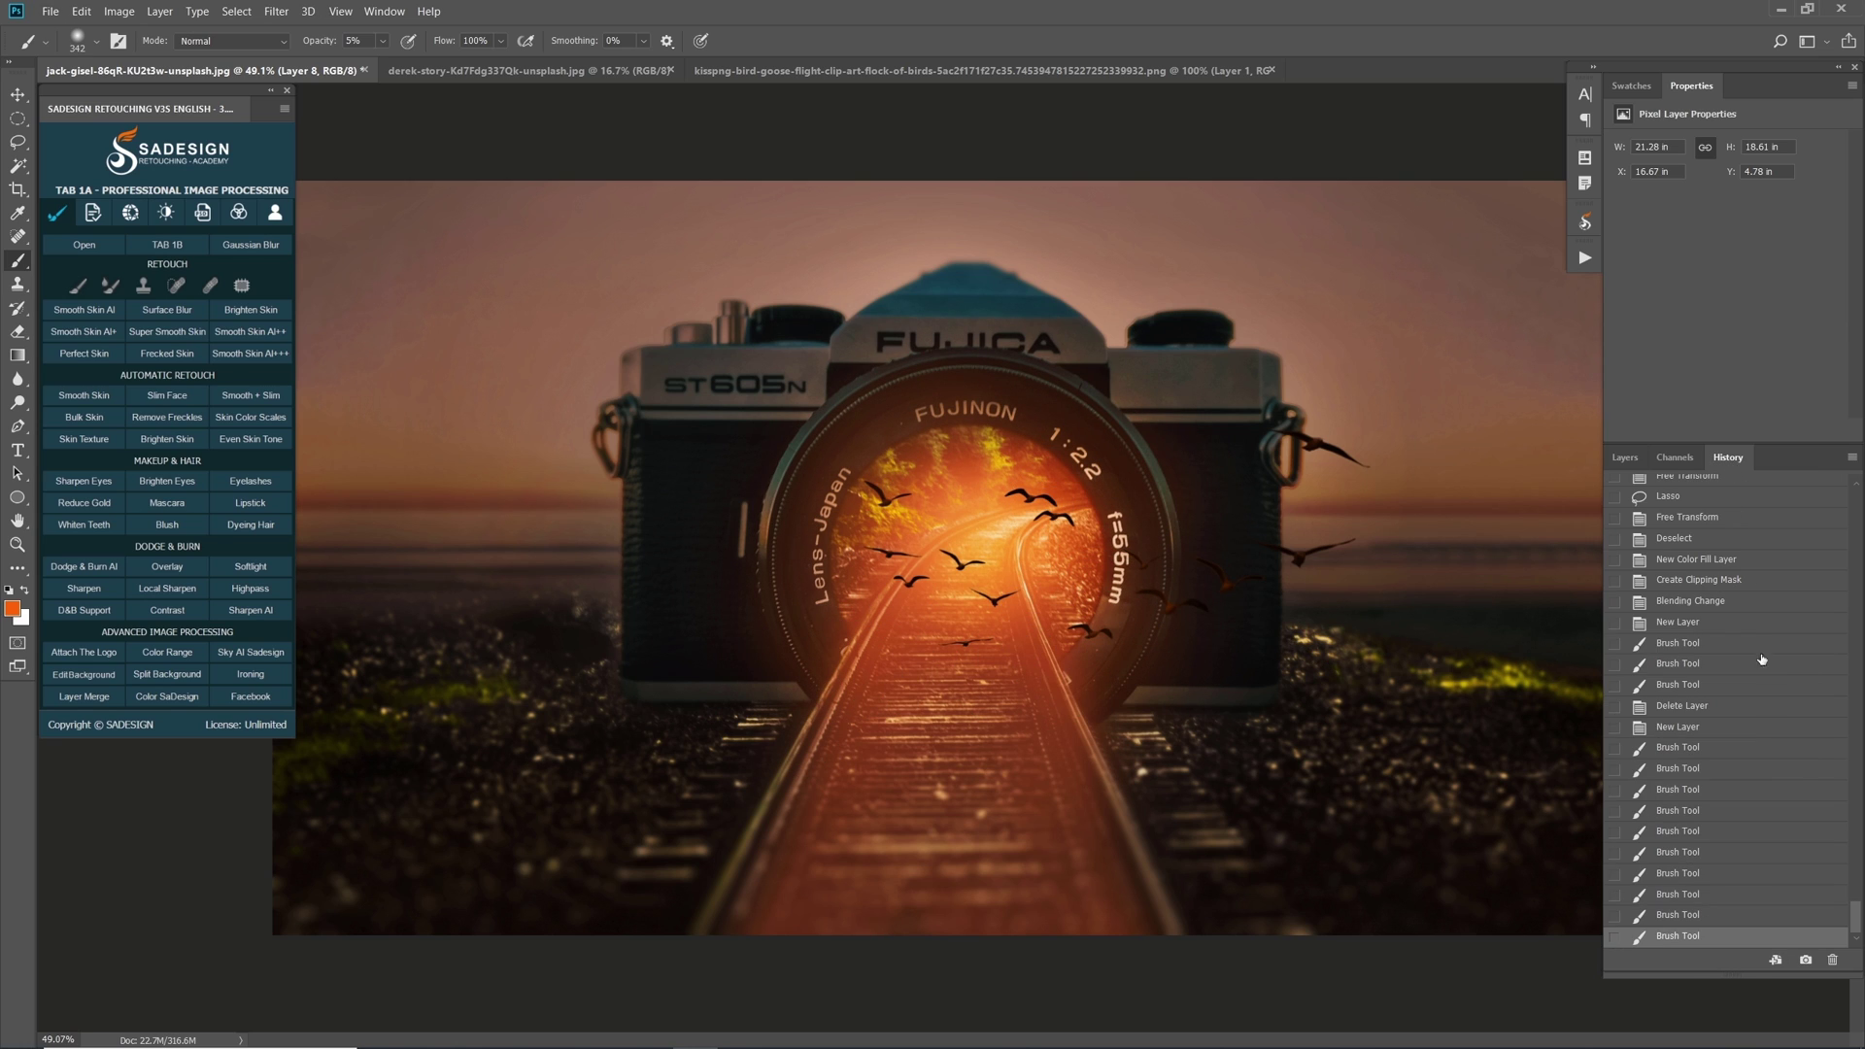
left_click_drag(1854, 923, 1832, 490)
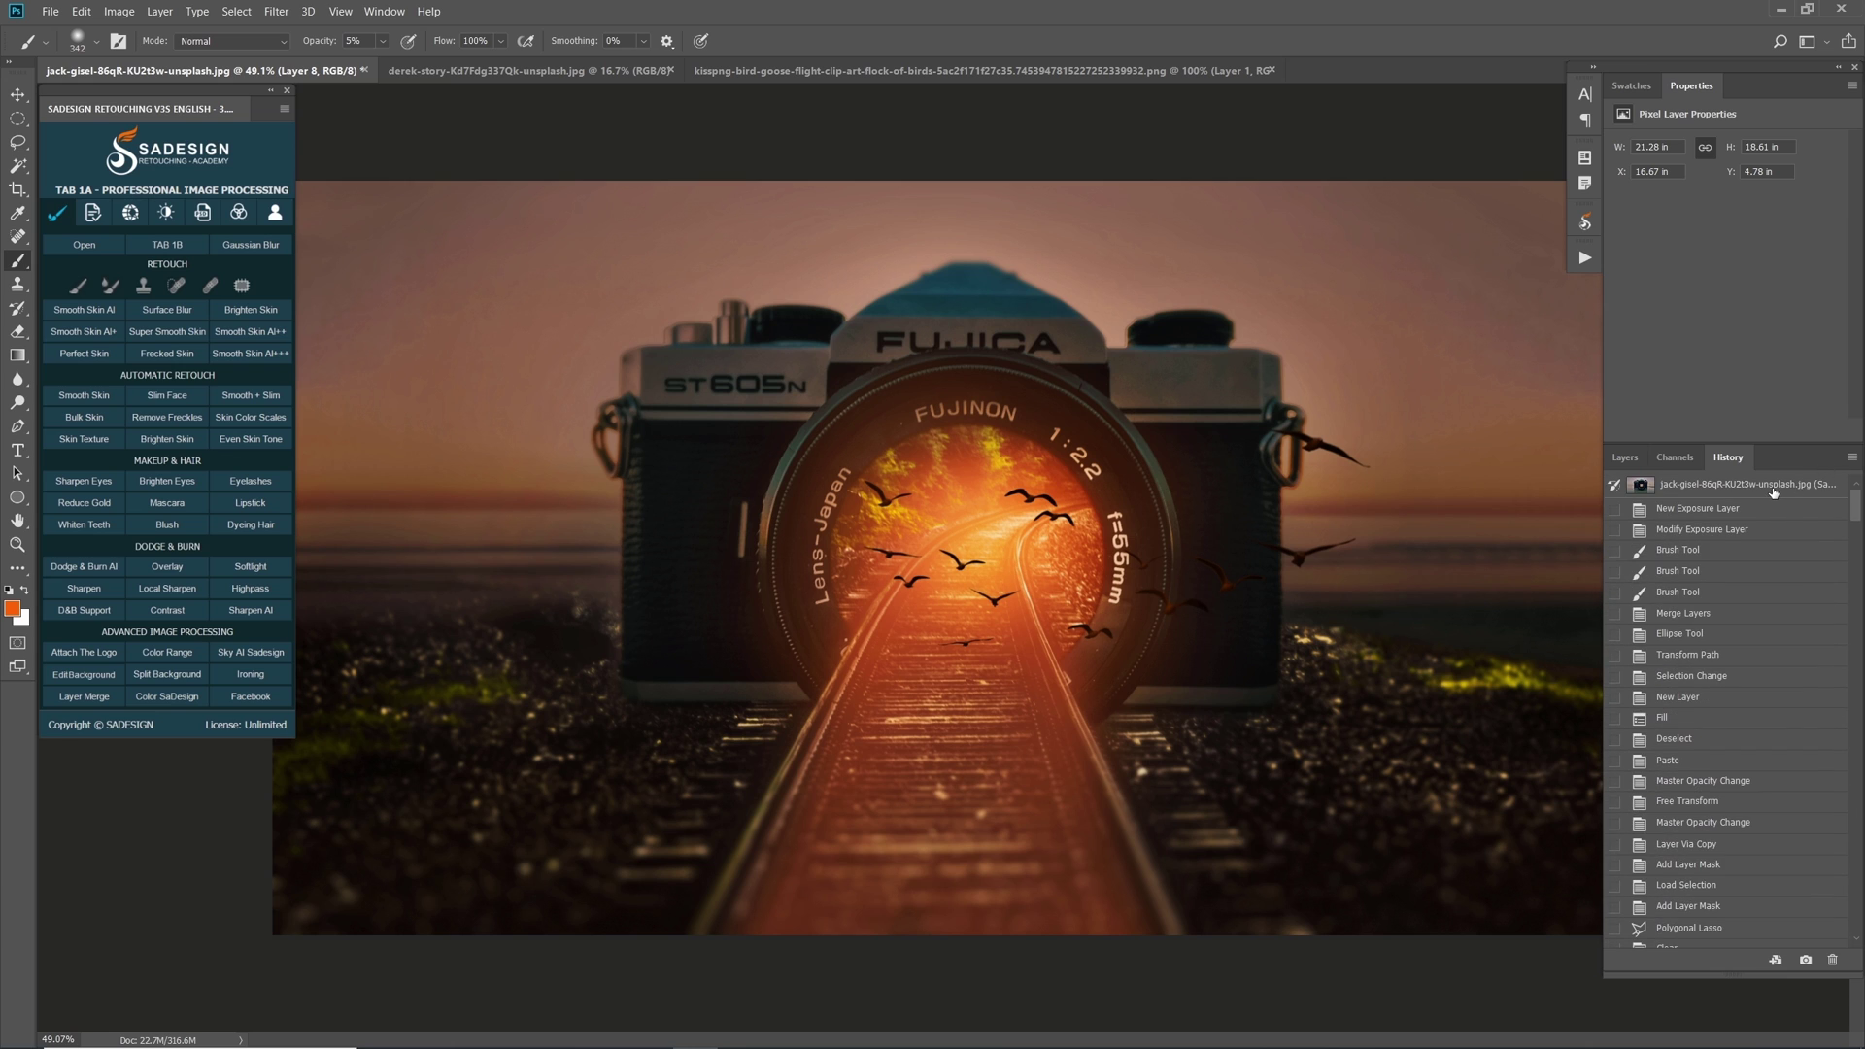
left_click(1773, 490)
key("ctrl+z")
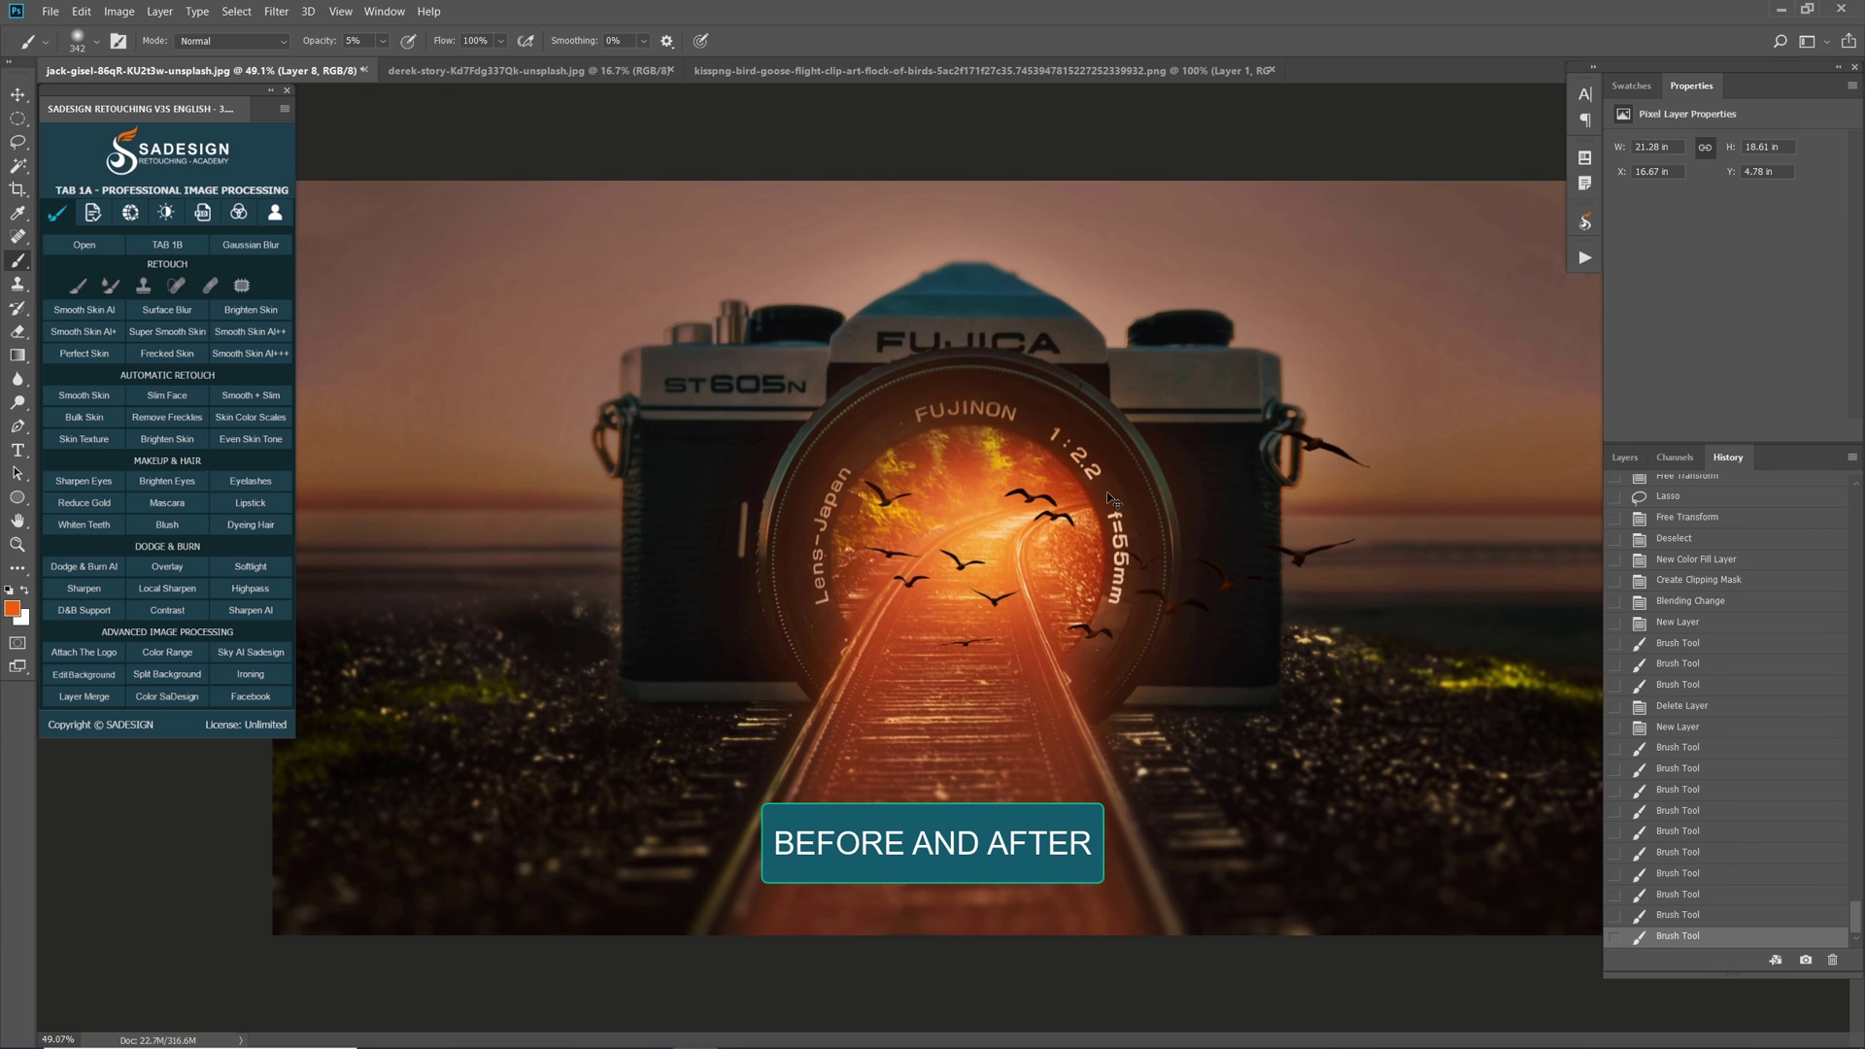
key("ctrl+z")
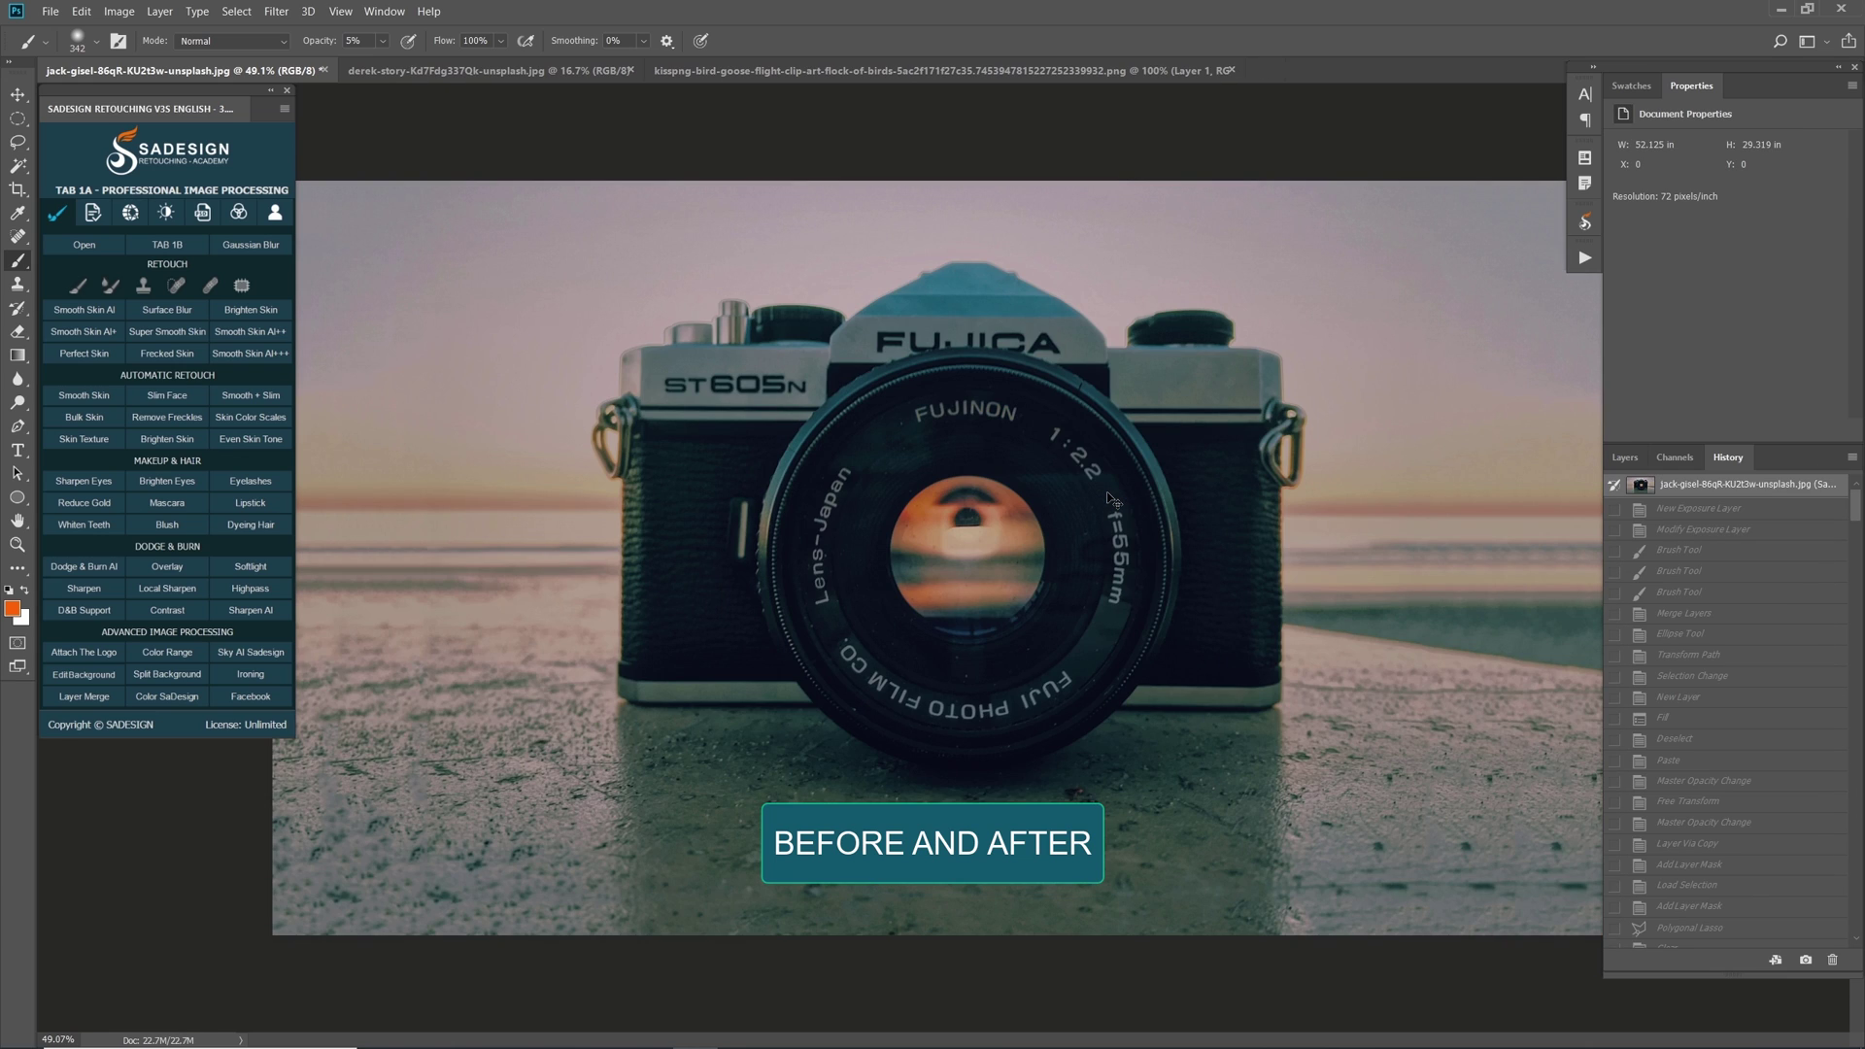